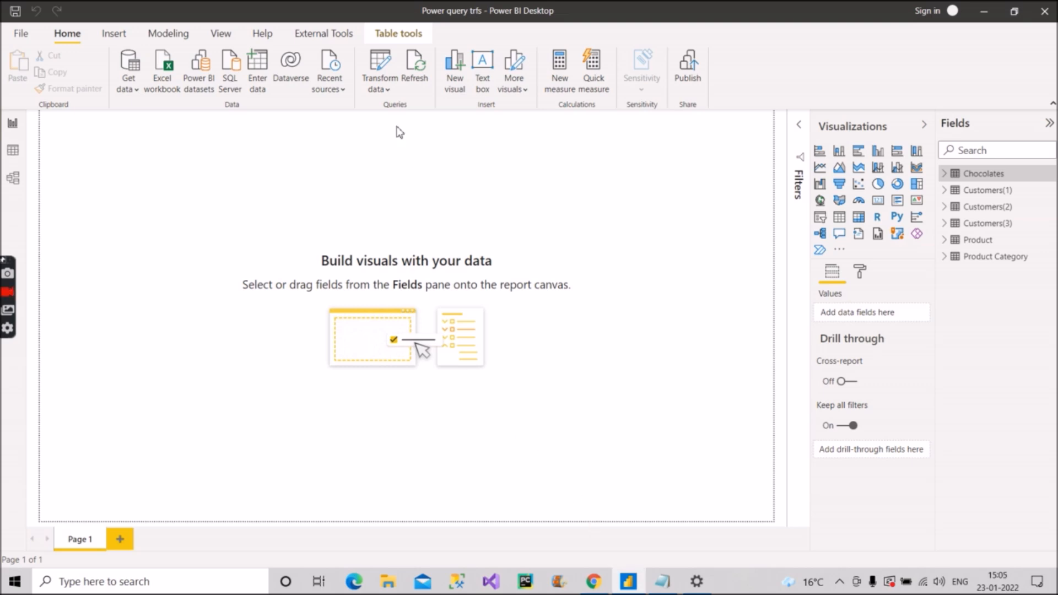
Step: Open the Power Query Editor from the report and review its transform, add-column and view commands
{"action": "left_click", "coordinate": [382, 67]}
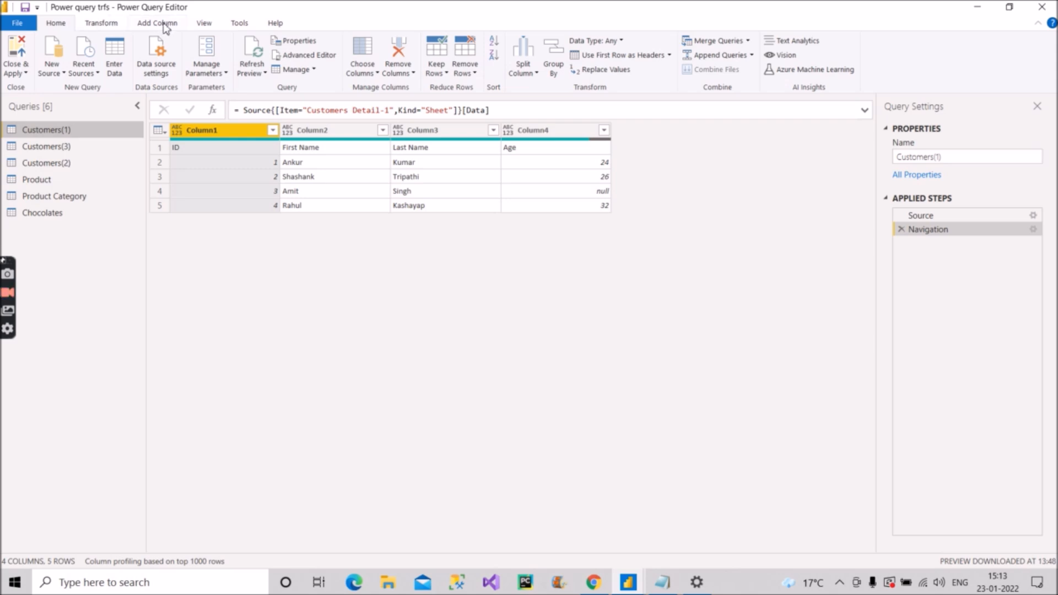
{"action": "left_click", "coordinate": [110, 26]}
{"action": "left_click", "coordinate": [145, 26]}
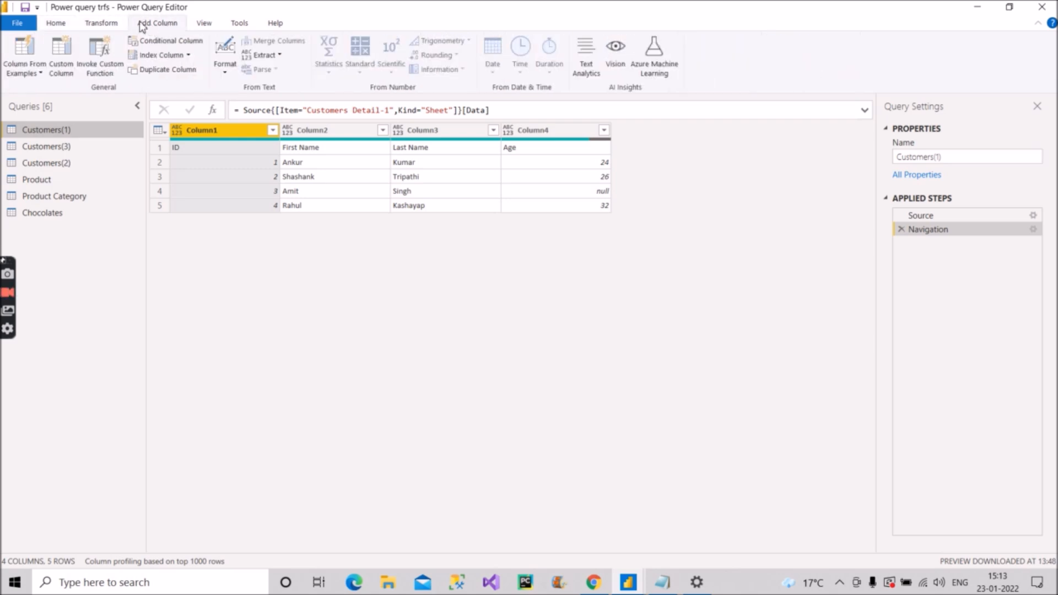
{"action": "left_click", "coordinate": [58, 25]}
{"action": "left_click", "coordinate": [103, 24]}
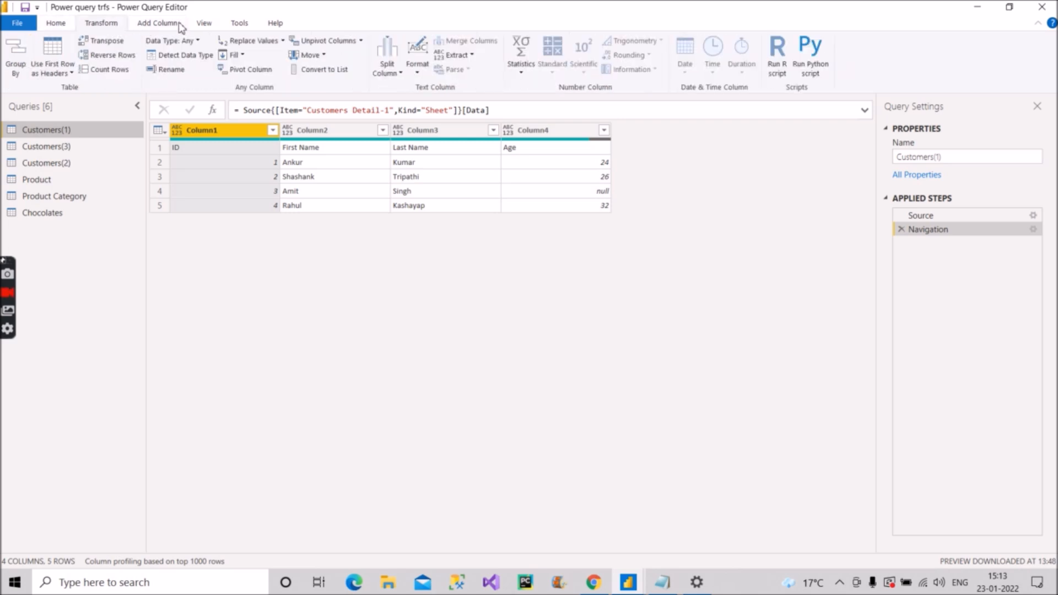
{"action": "left_click", "coordinate": [204, 25]}
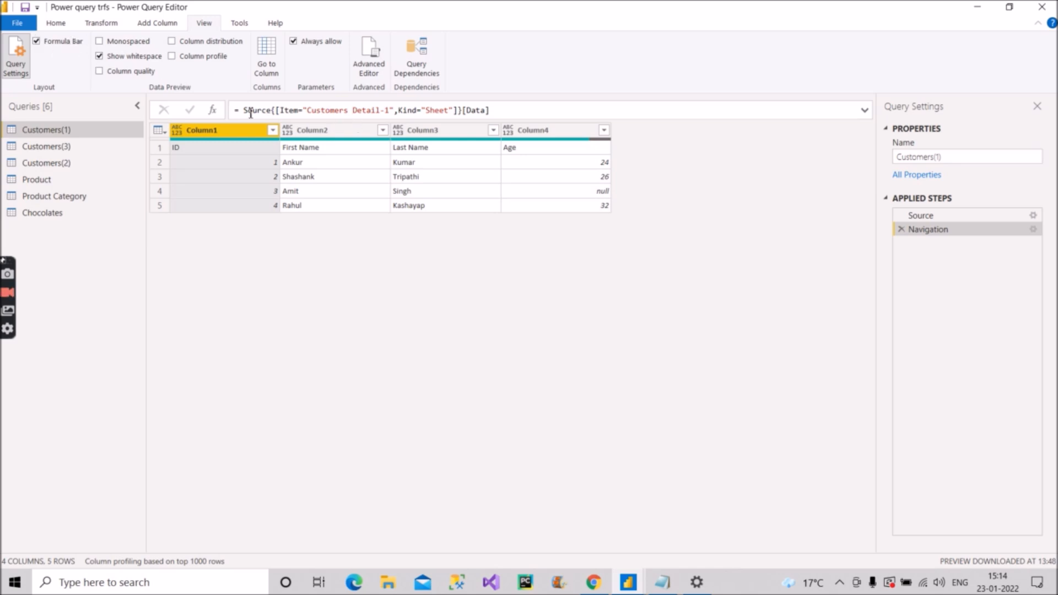
Step: Examine the full formula of the Navigation step in the Customers(1) query without changing it
{"action": "left_click", "coordinate": [325, 111]}
{"action": "key", "text": "ctrl+a"}
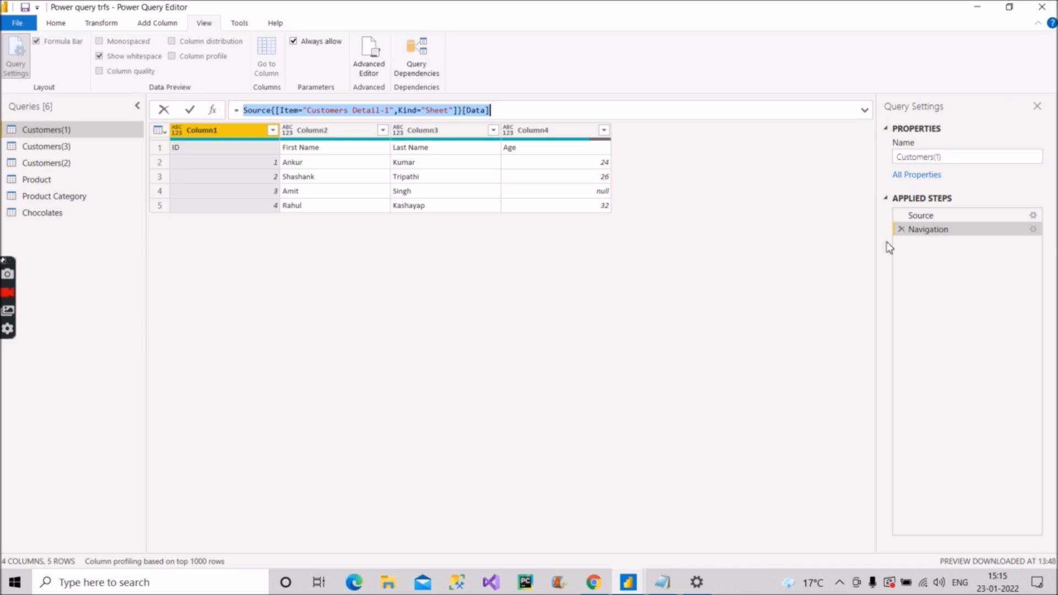
{"action": "key", "text": "Escape"}
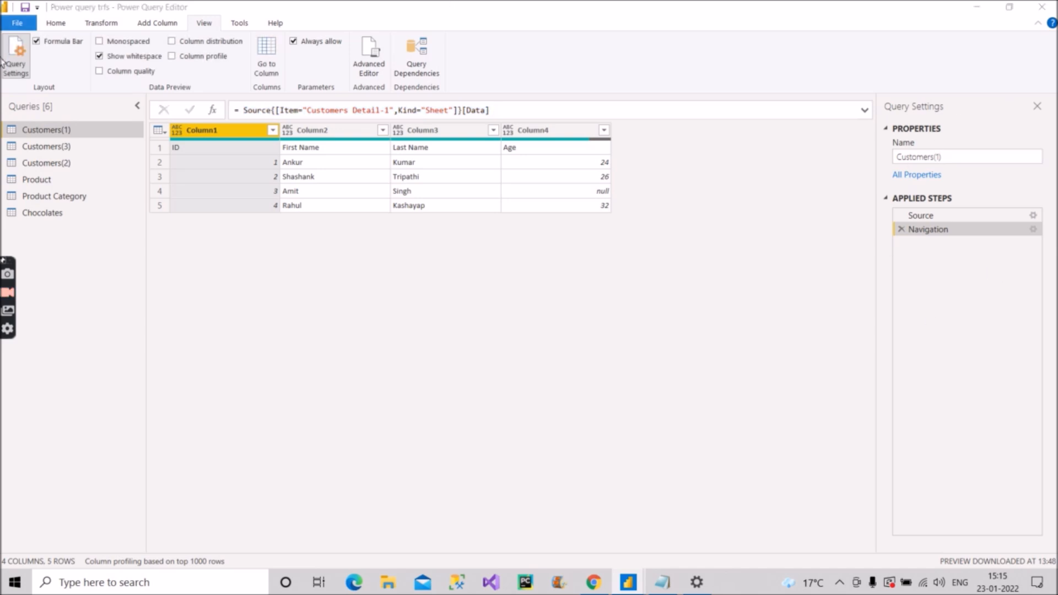
Step: Show the column quality indicators for Customers(1), inspect Column1's quality details, and hide the indicators again
{"action": "left_click", "coordinate": [99, 71]}
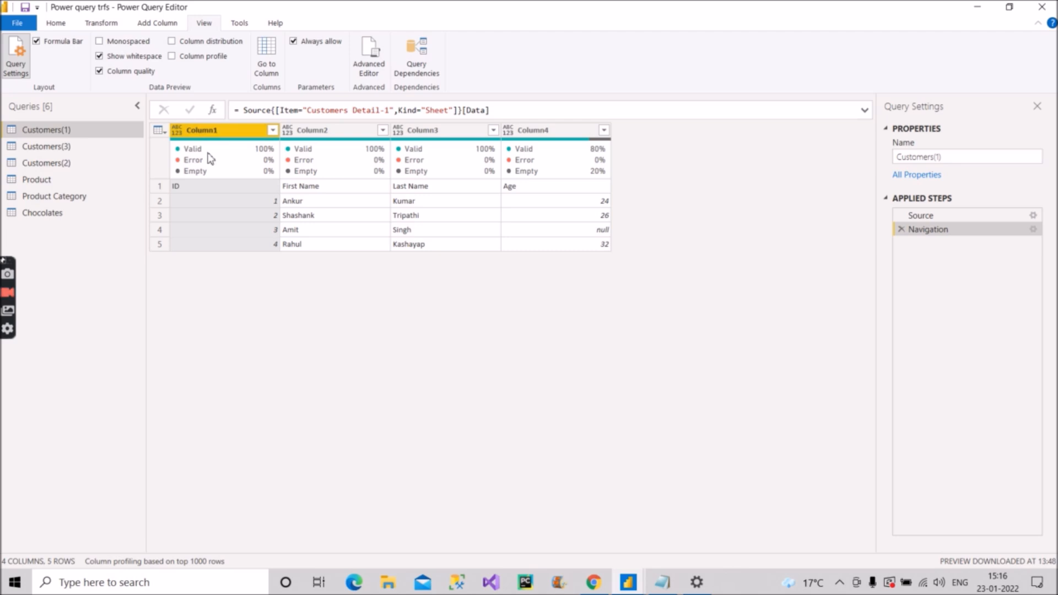
{"action": "mouse_move", "coordinate": [223, 158]}
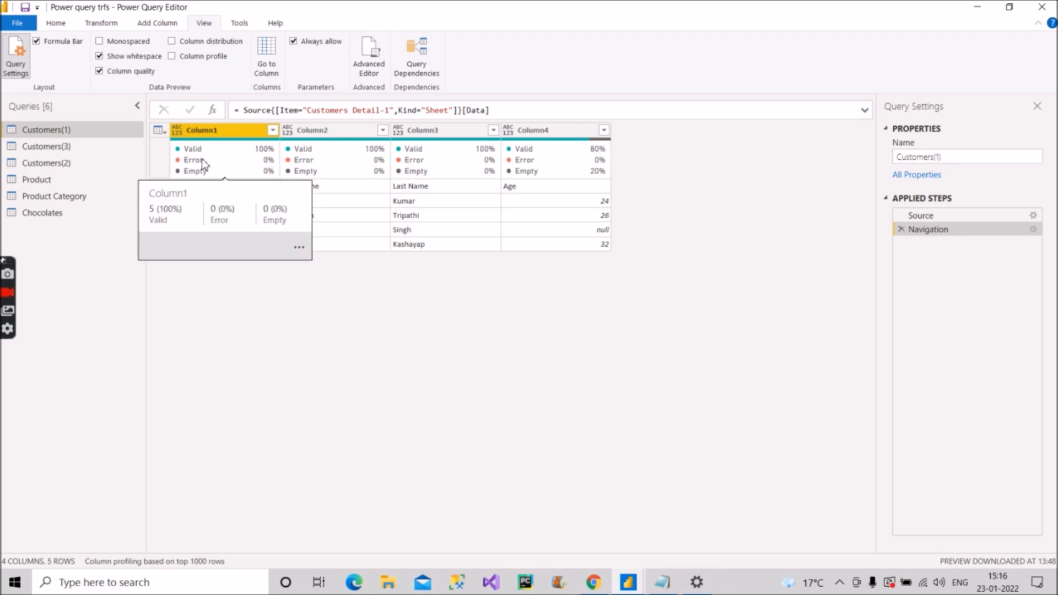
{"action": "left_click", "coordinate": [99, 71]}
Step: Show the column profile and column distribution for Customers(1), examine them, and turn both off again
{"action": "left_click", "coordinate": [172, 55]}
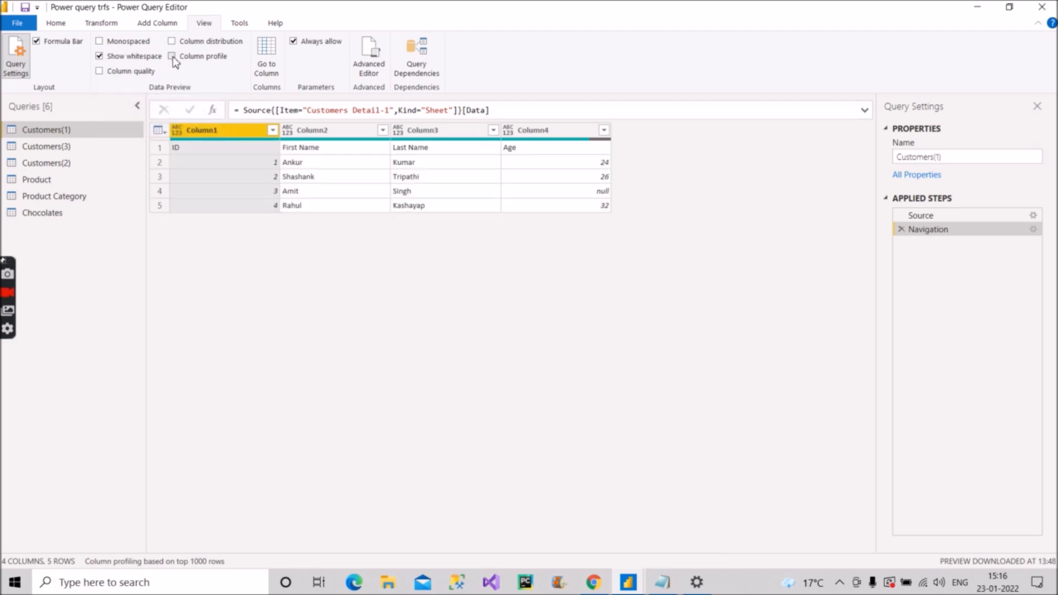
{"action": "left_click", "coordinate": [171, 40]}
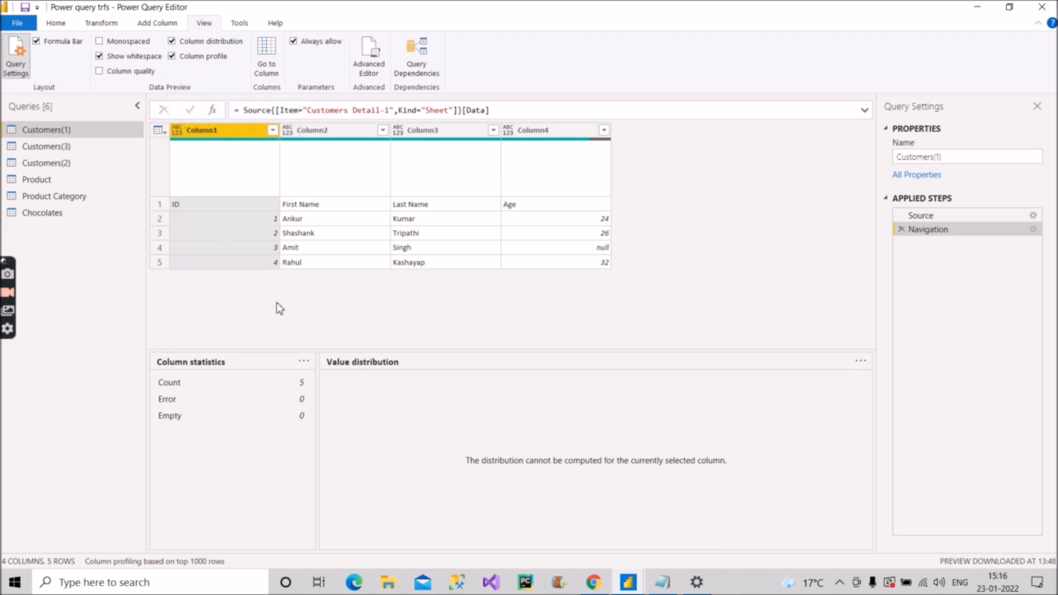
{"action": "left_click", "coordinate": [172, 42]}
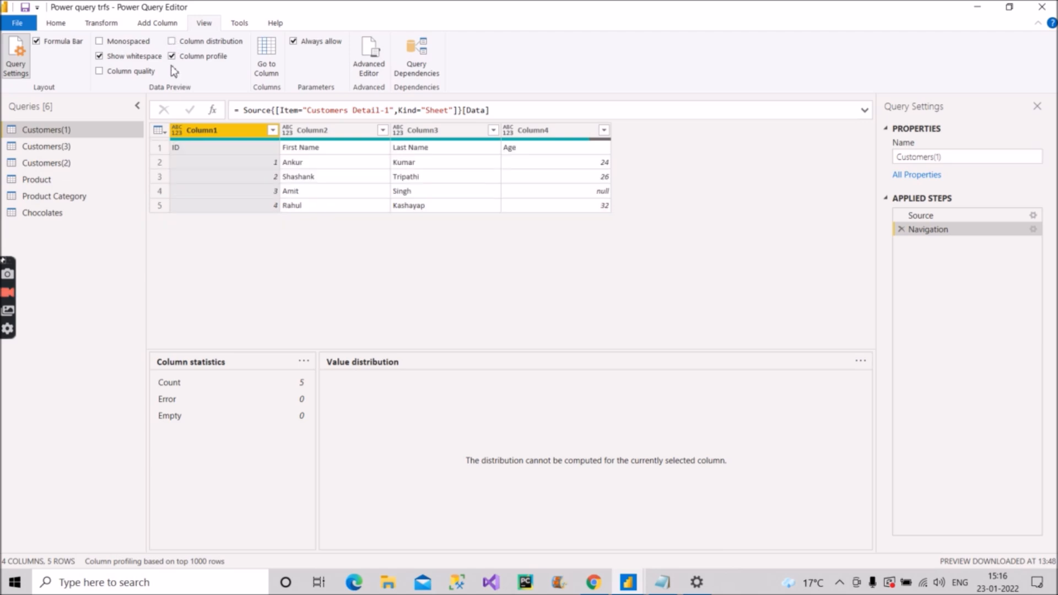
{"action": "left_click", "coordinate": [172, 57]}
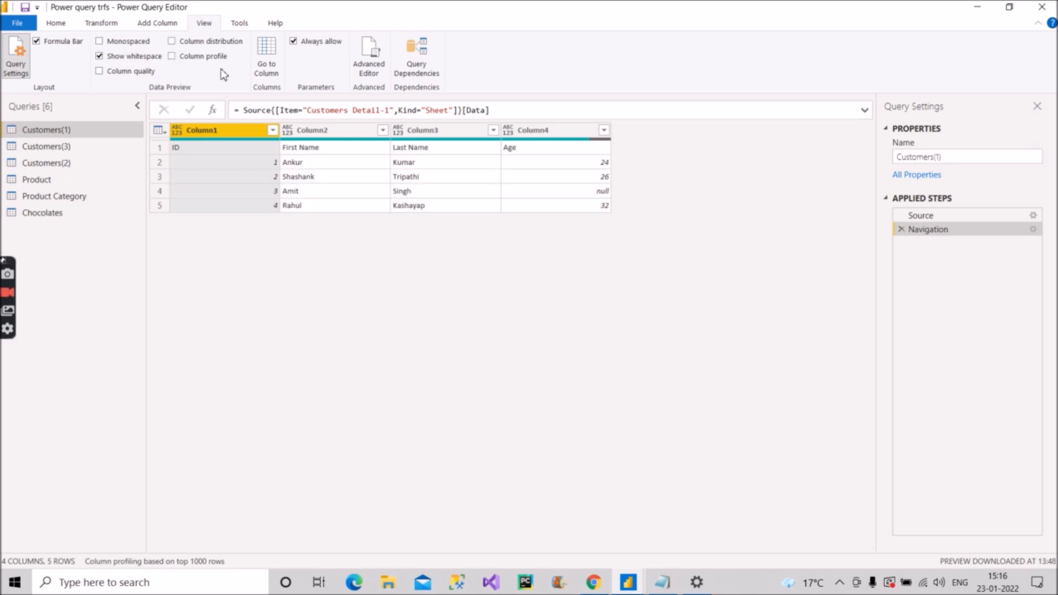
Step: Review the diagnostics and help commands, and check the available column profiling scope options without changing them
{"action": "left_click", "coordinate": [241, 24]}
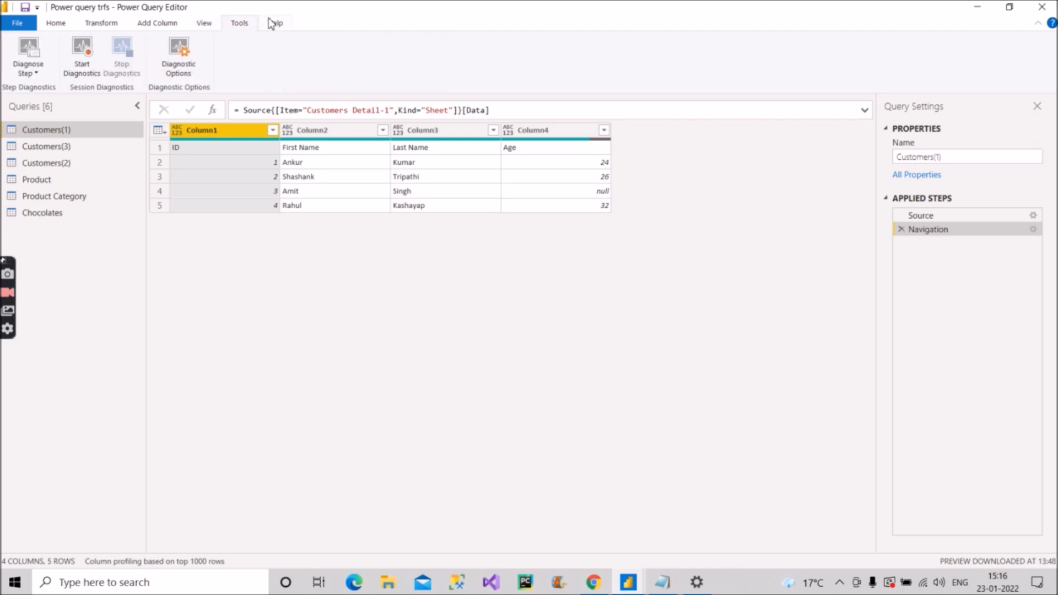
{"action": "left_click", "coordinate": [275, 24]}
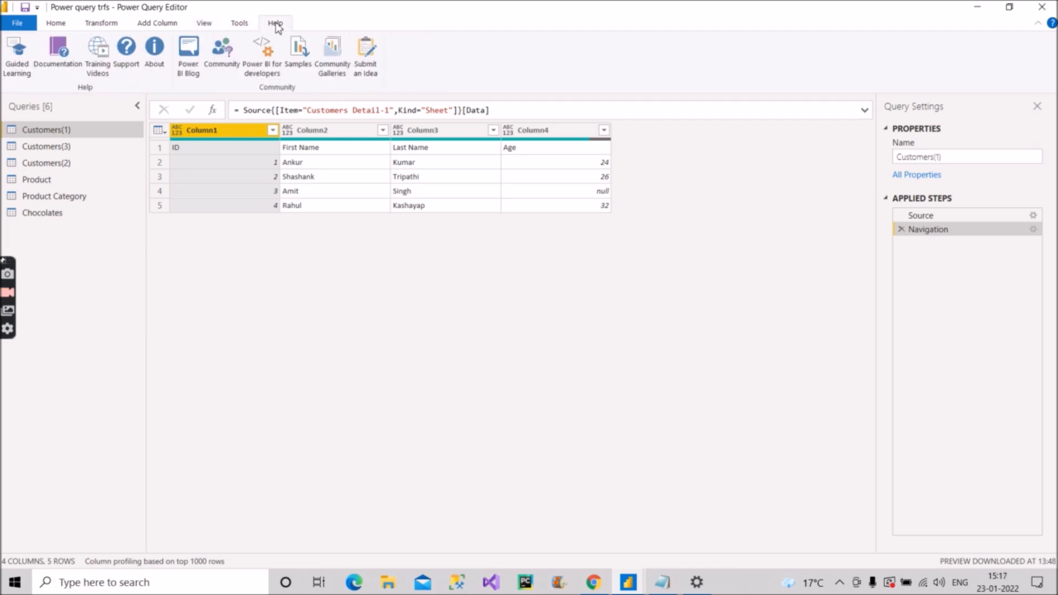
{"action": "left_click", "coordinate": [236, 27]}
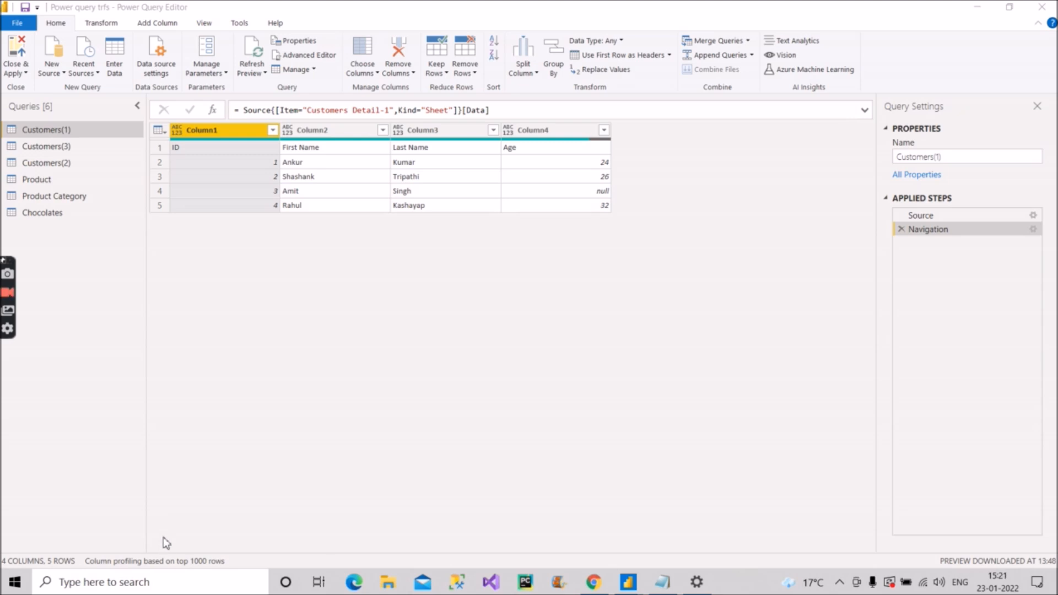
{"action": "left_click", "coordinate": [158, 561]}
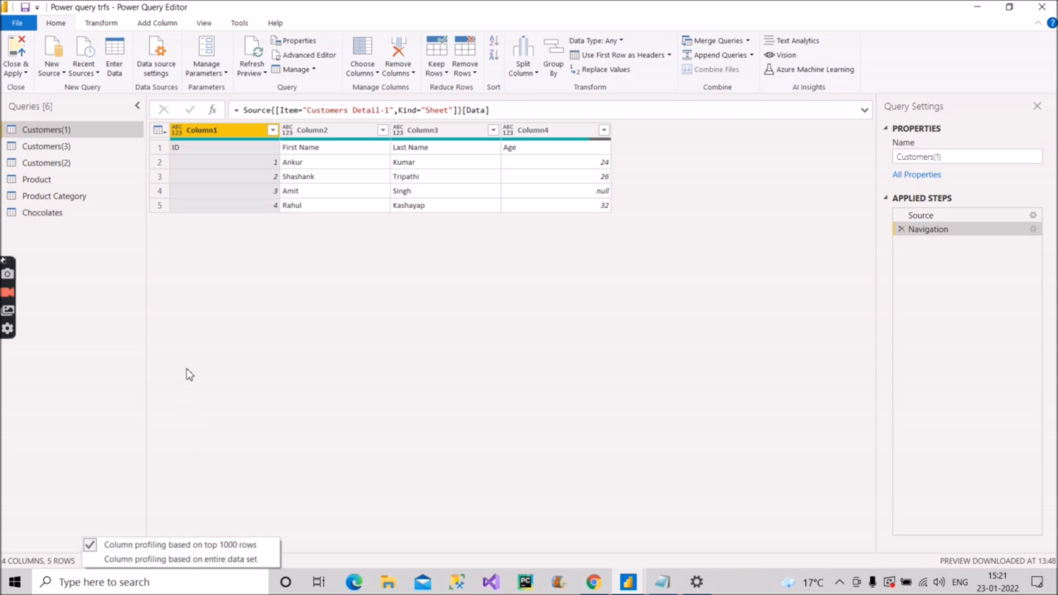
{"action": "left_click", "coordinate": [167, 254]}
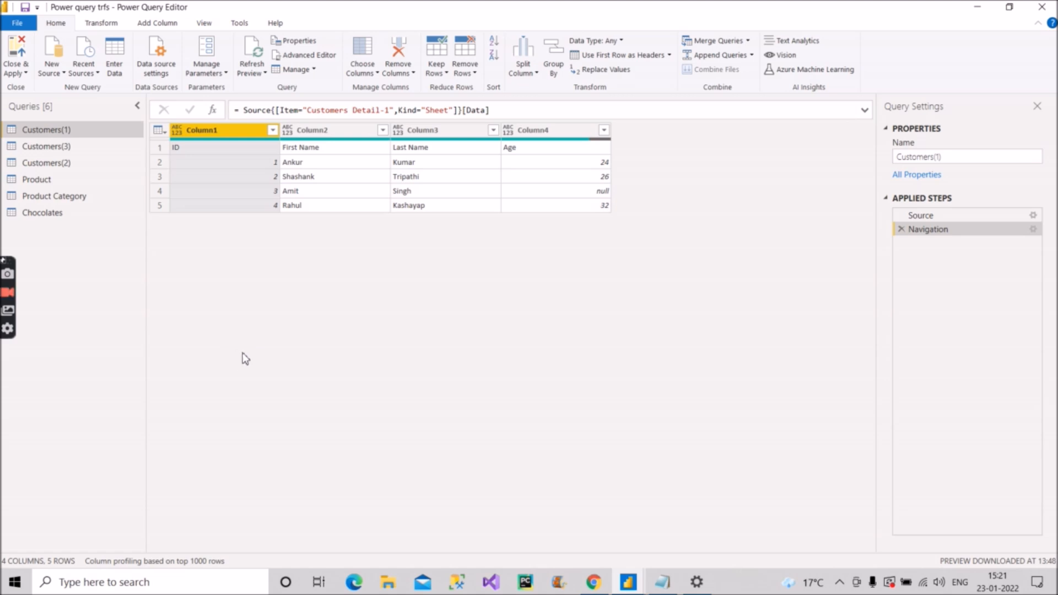
Step: Look through the Customers(3), Customers(2), Product, Product Category and Chocolates queries, and return to Customers(1)
{"action": "left_click", "coordinate": [48, 148]}
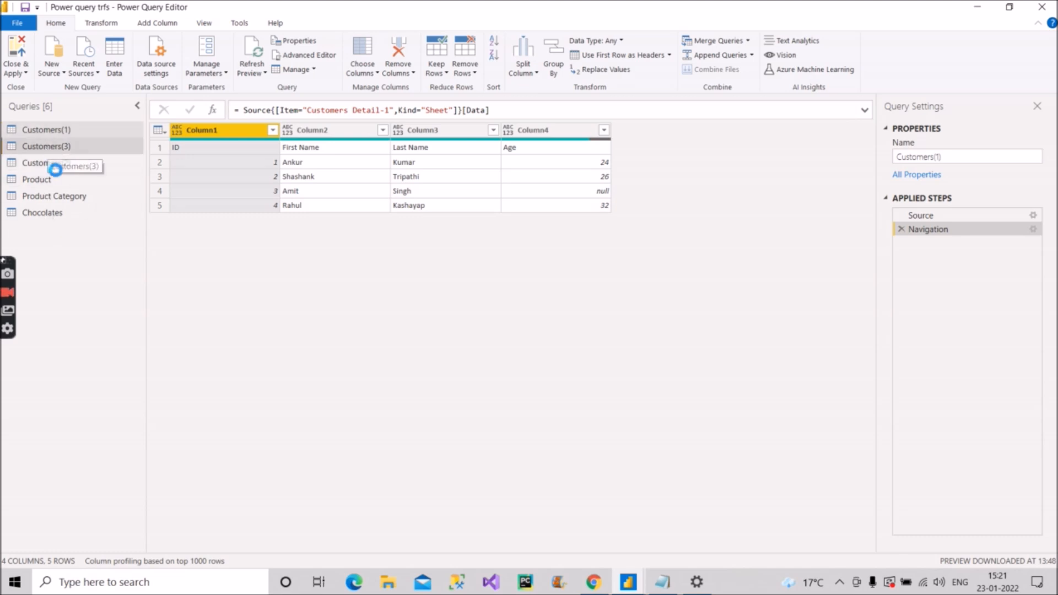
{"action": "left_click", "coordinate": [33, 164]}
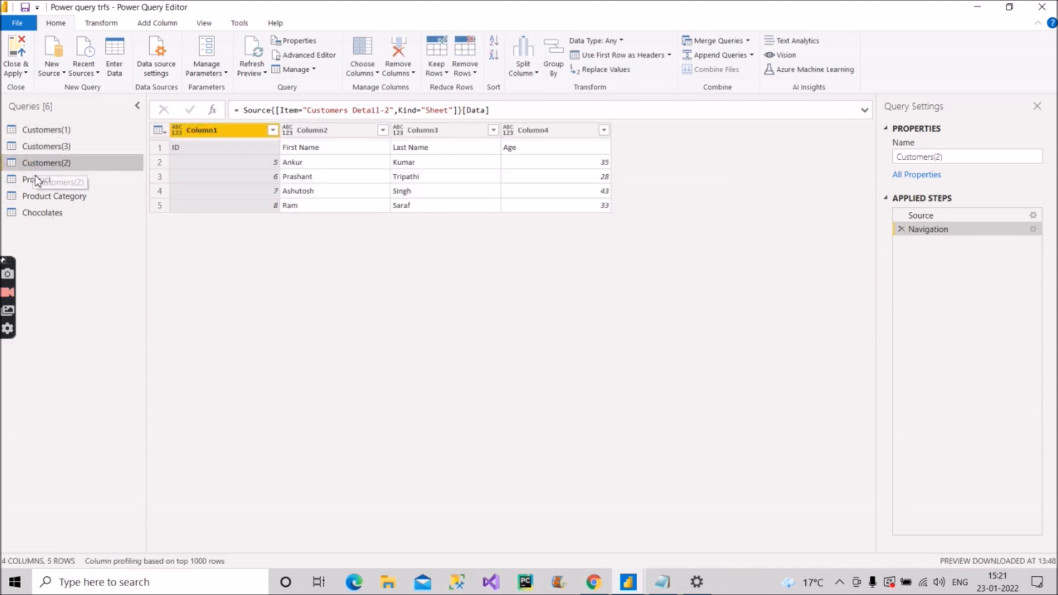
{"action": "left_click", "coordinate": [34, 181]}
{"action": "left_click", "coordinate": [47, 197]}
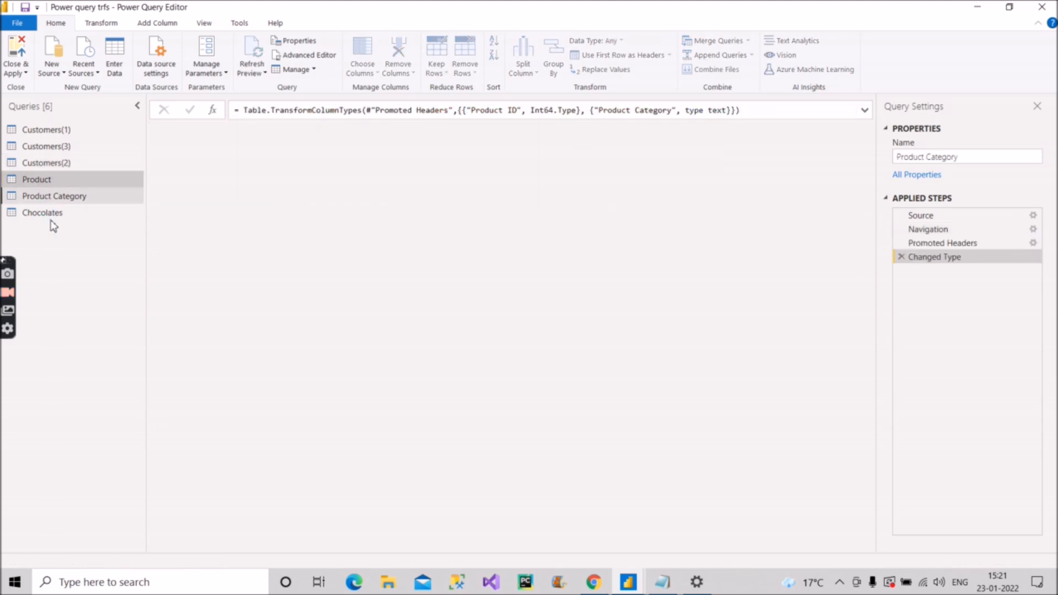
{"action": "left_click", "coordinate": [52, 216]}
{"action": "left_click", "coordinate": [54, 130]}
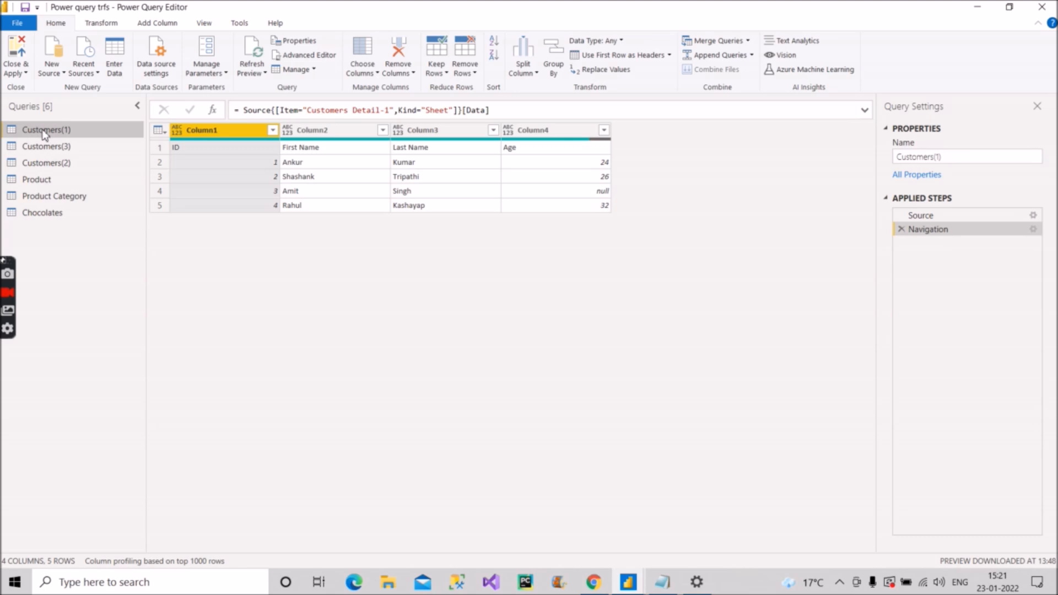
Step: Duplicate the Customers(1) query and compare the copy's data and applied steps with the original
{"action": "right_click", "coordinate": [45, 131]}
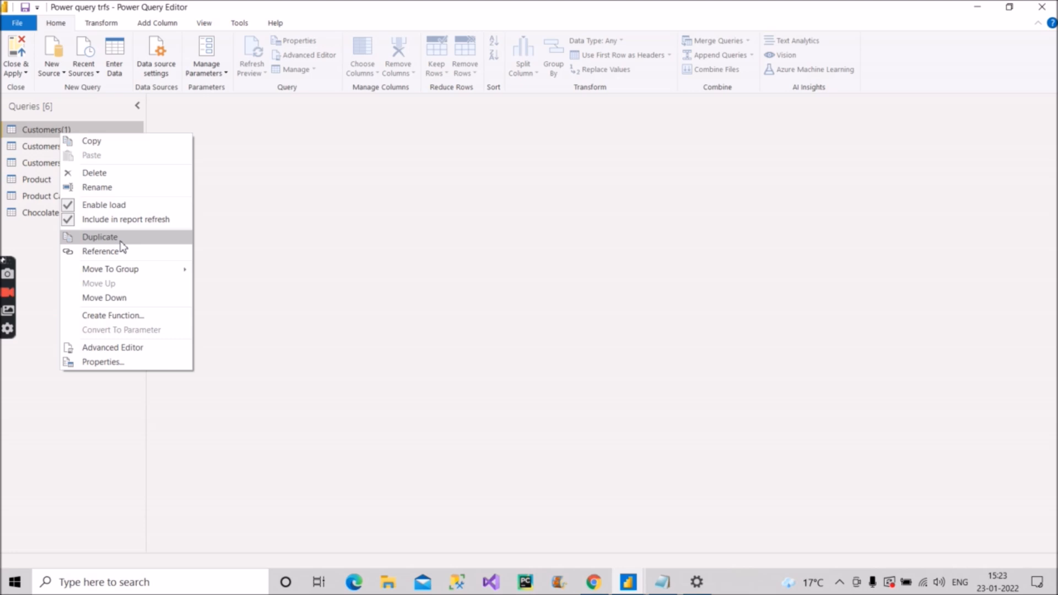
{"action": "left_click", "coordinate": [121, 243]}
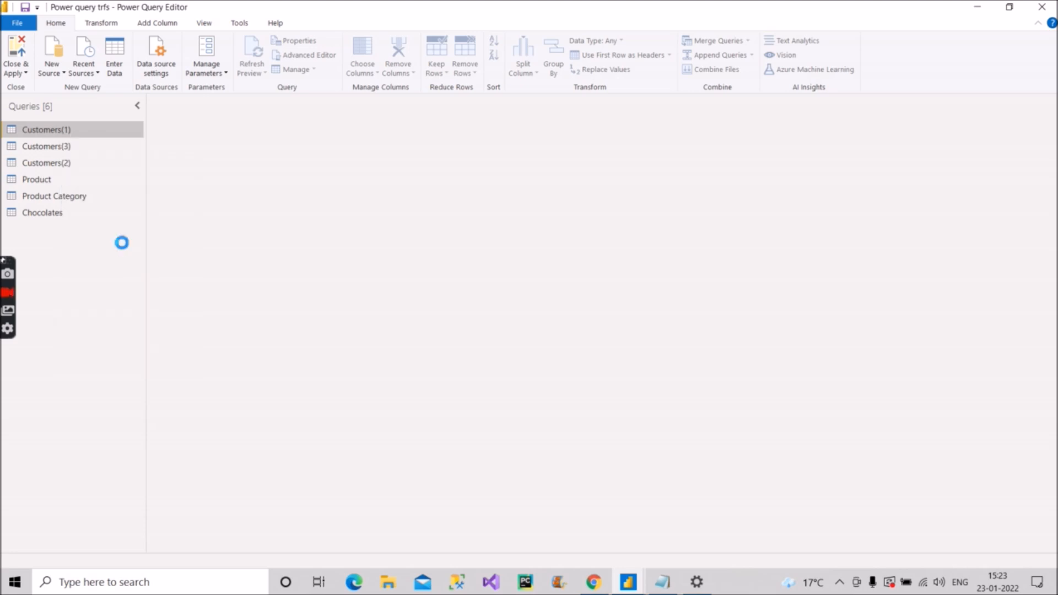
{"action": "left_click", "coordinate": [45, 129]}
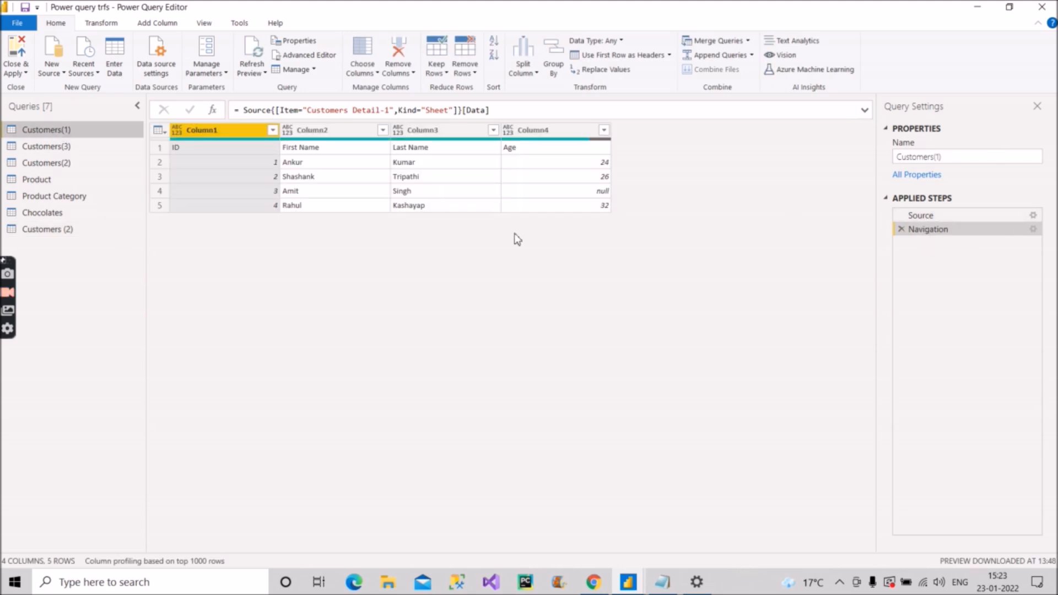
{"action": "left_click", "coordinate": [74, 236]}
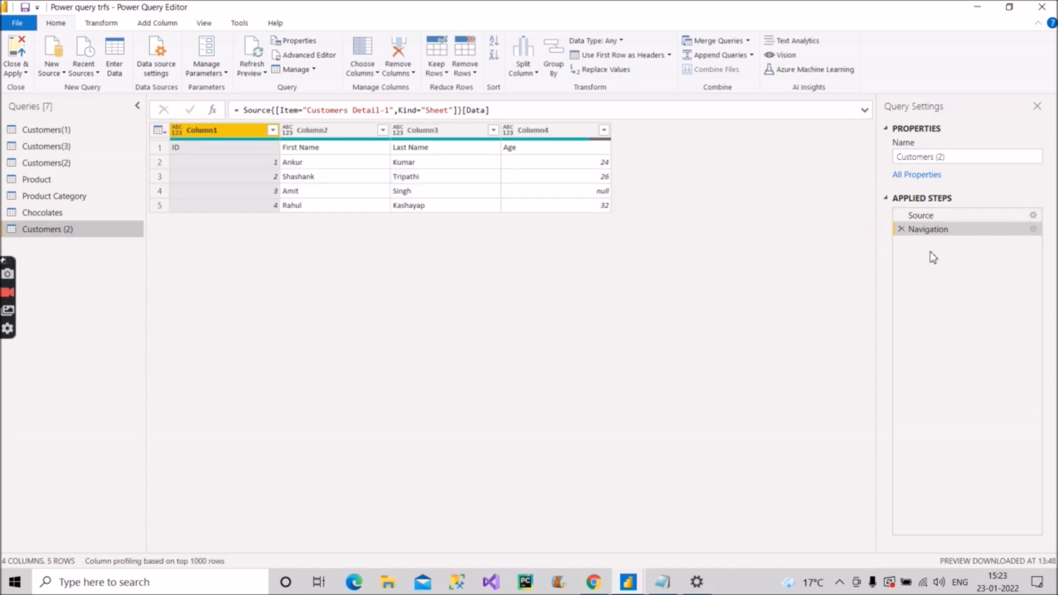
{"action": "left_click", "coordinate": [49, 133]}
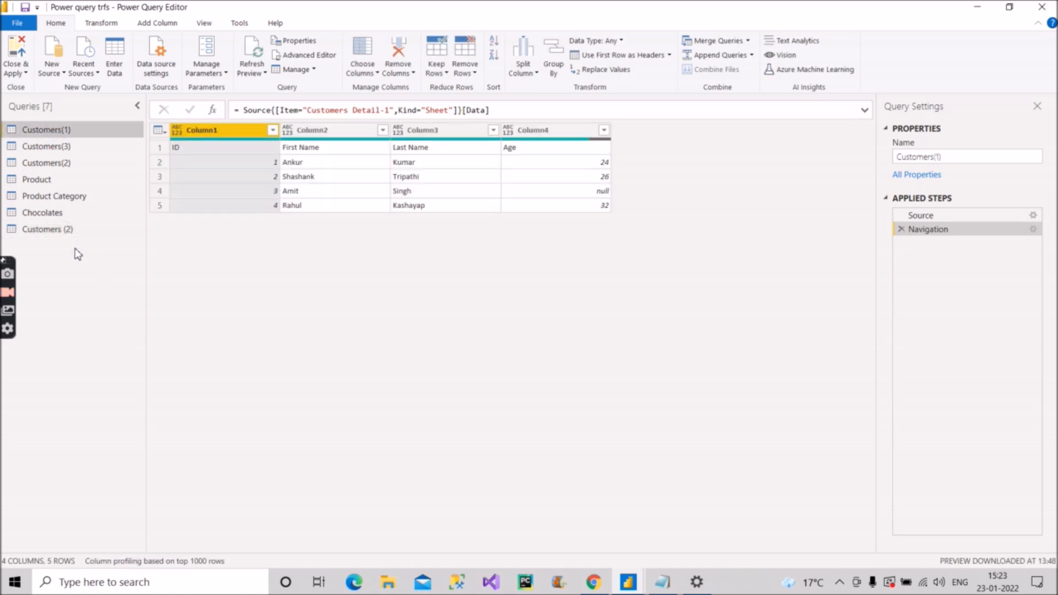
{"action": "left_click", "coordinate": [66, 229]}
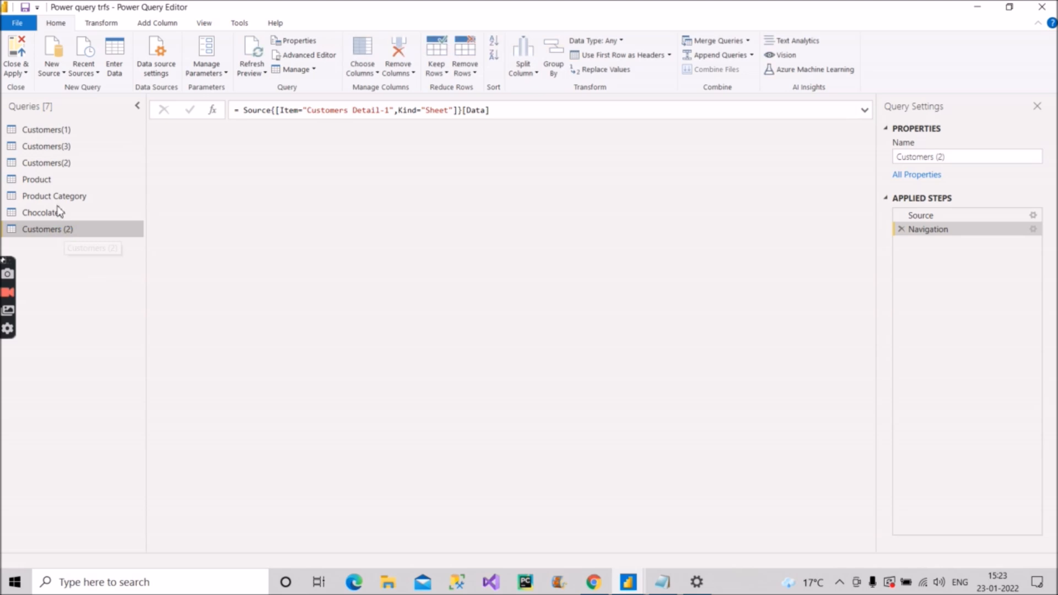
Step: Set the data type of Column1 in the original Customers(1) query to Text
{"action": "left_click", "coordinate": [55, 133]}
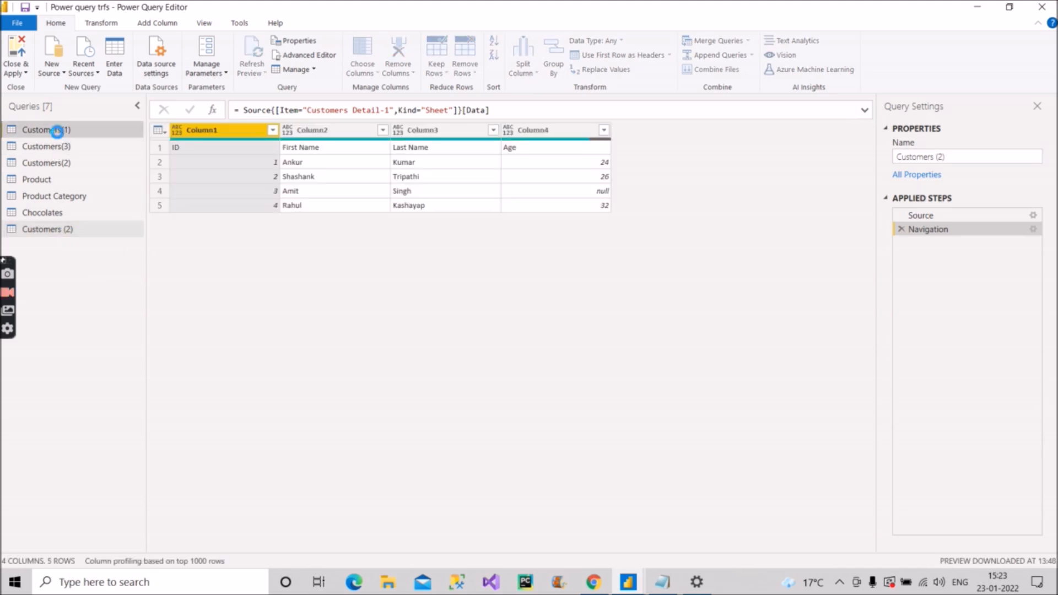
{"action": "left_click", "coordinate": [177, 131]}
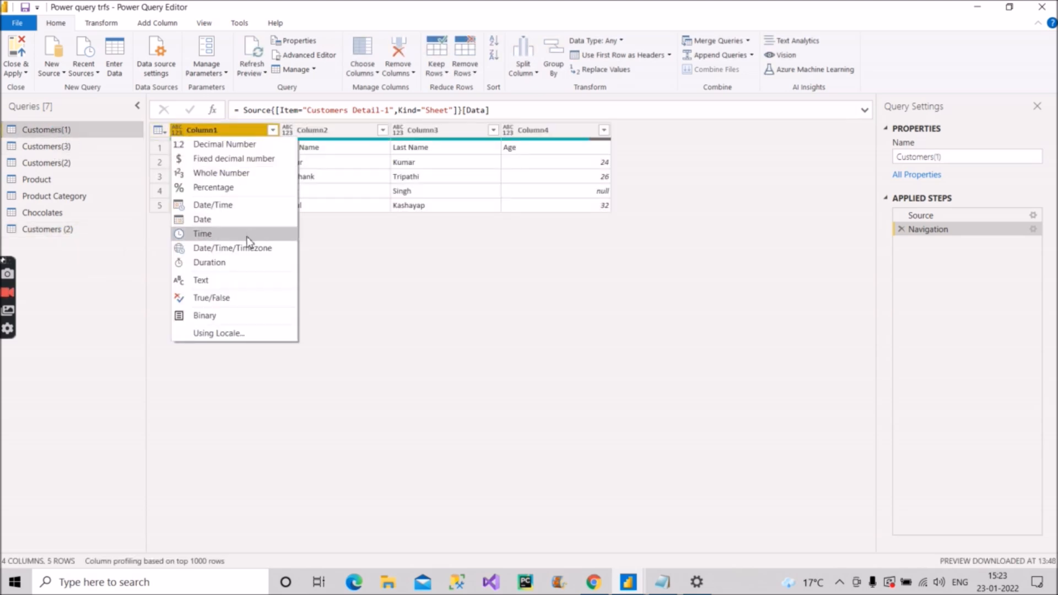
{"action": "left_click", "coordinate": [230, 282]}
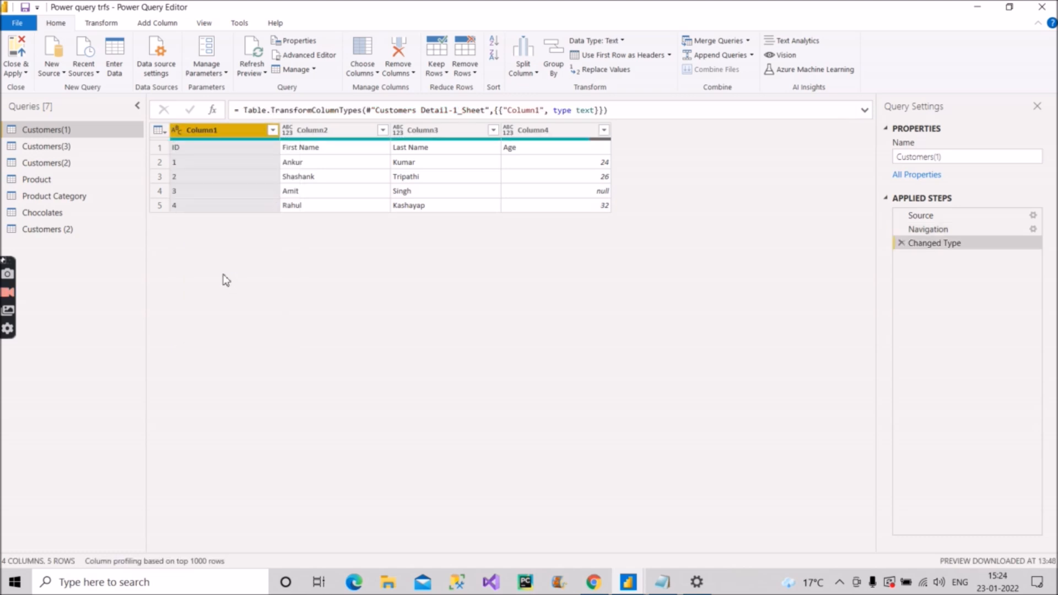
Step: Check Column1's data type in the duplicated query, and remove the Changed Type step from Customers(1)
{"action": "left_click", "coordinate": [67, 230]}
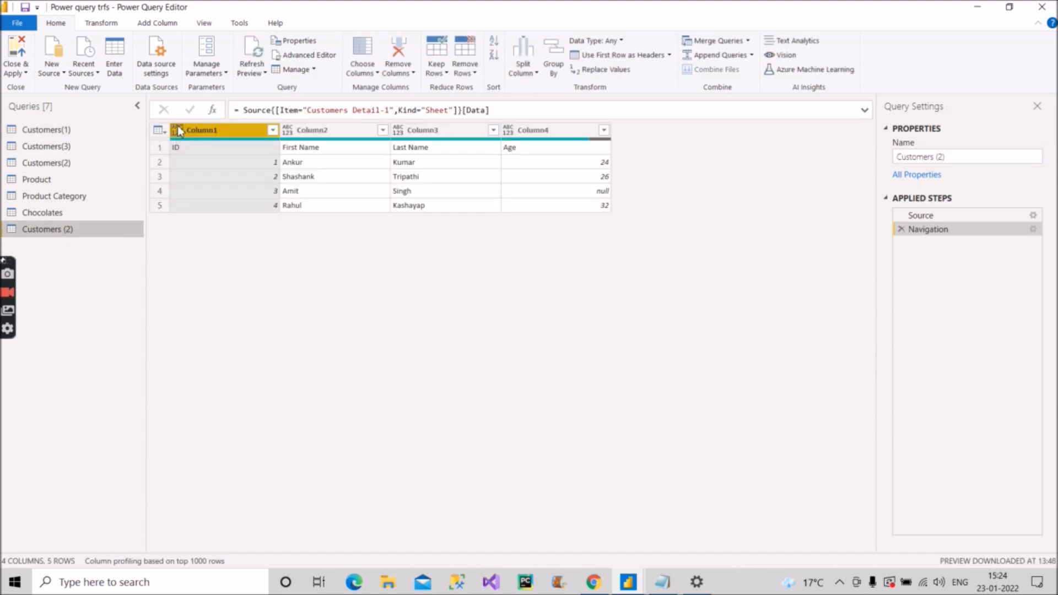
{"action": "mouse_move", "coordinate": [186, 142]}
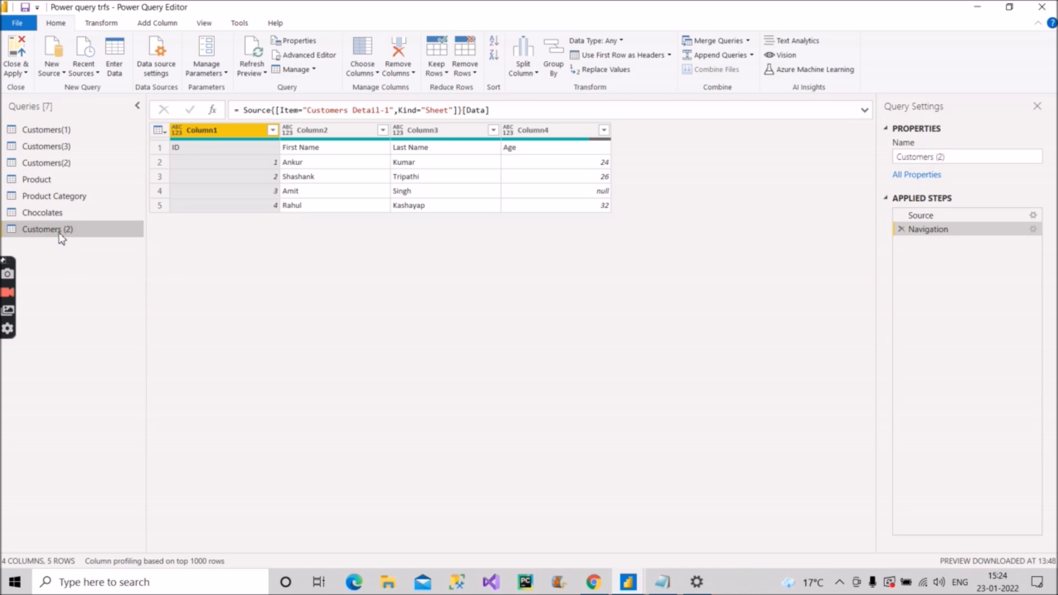
{"action": "left_click", "coordinate": [55, 130]}
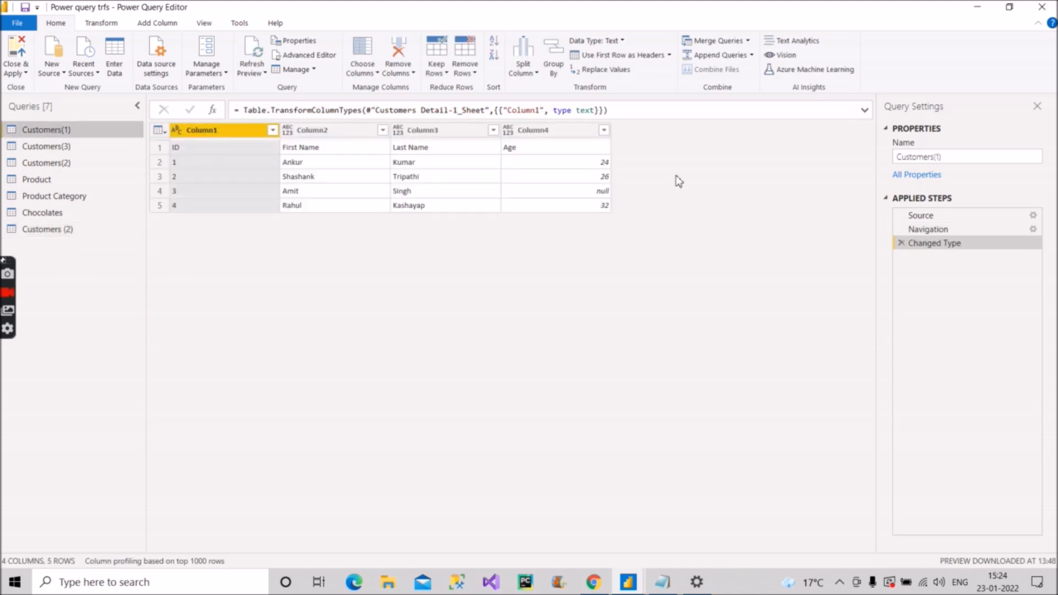
{"action": "left_click", "coordinate": [903, 243]}
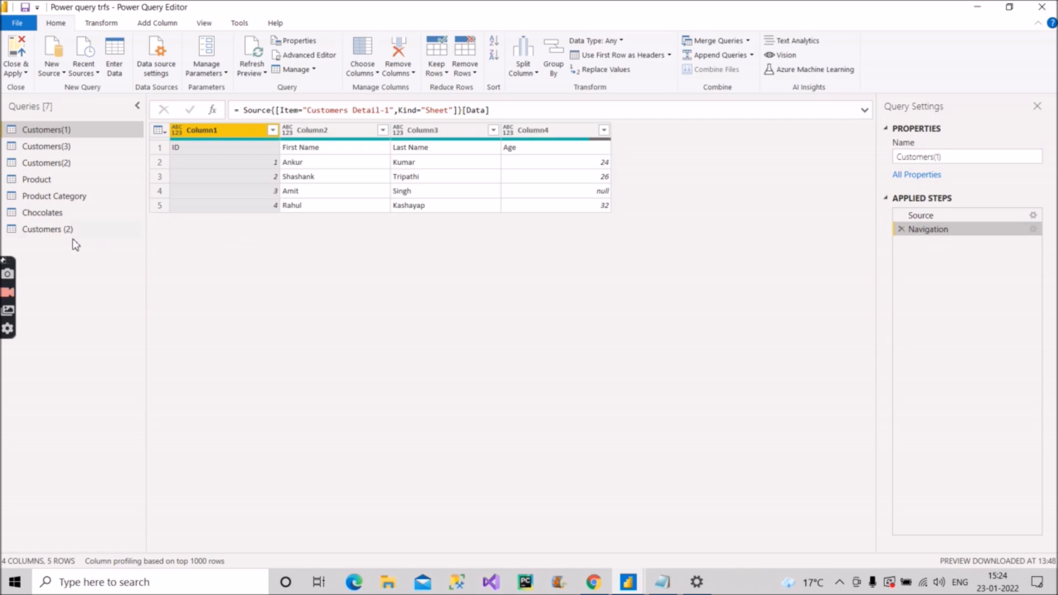
Step: Create a new query that references the original Customers(1) query
{"action": "right_click", "coordinate": [50, 230]}
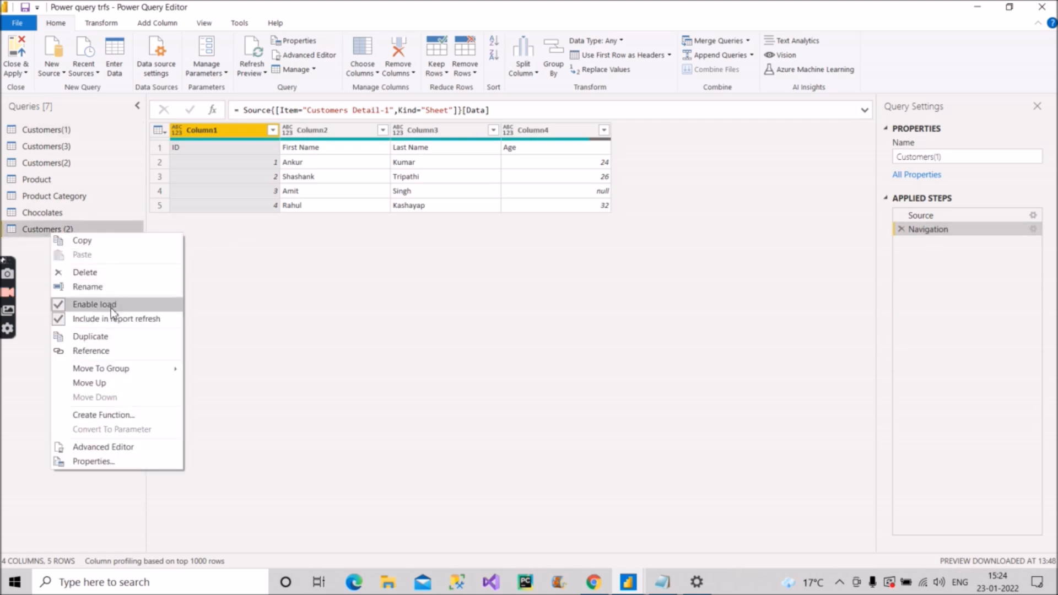
{"action": "left_click", "coordinate": [39, 310]}
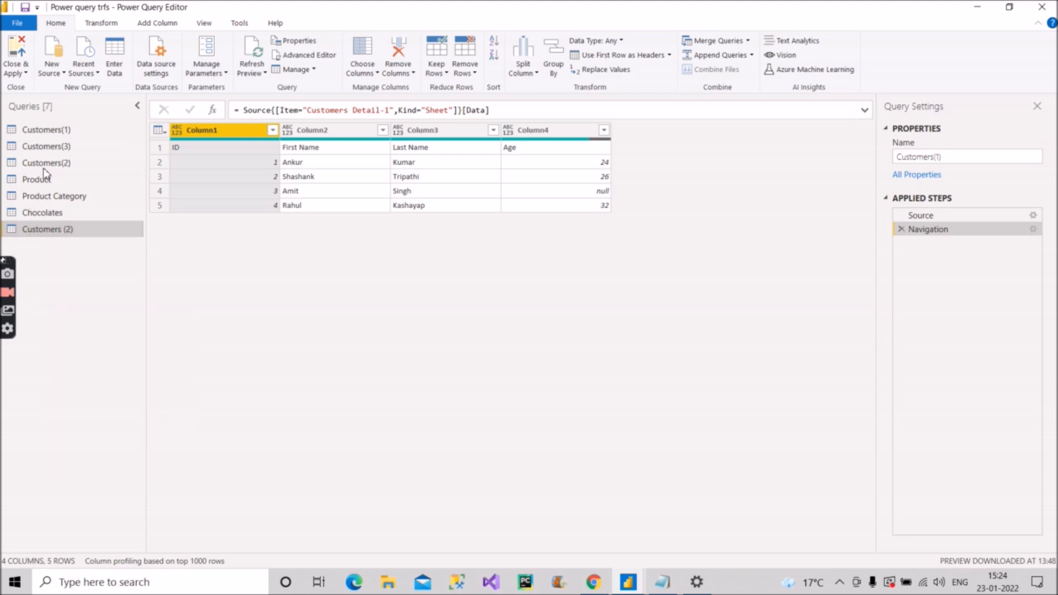
{"action": "right_click", "coordinate": [53, 131]}
{"action": "left_click", "coordinate": [103, 254]}
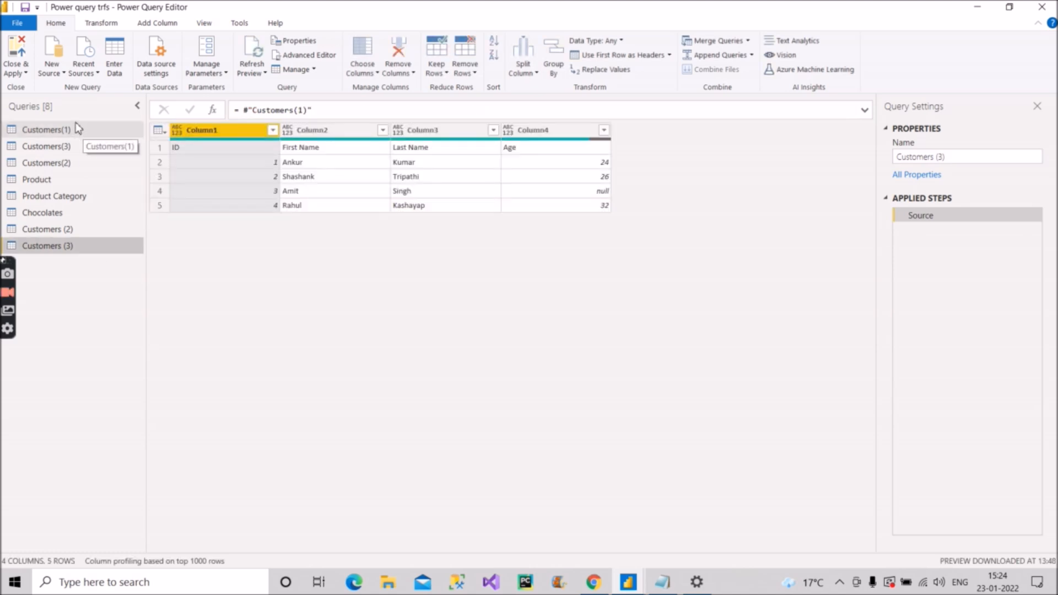
Step: Set Column1's data type to Text in the referenced query, Customers (3), and compare it with Customers(1) and the duplicate Customers (2)
{"action": "left_click", "coordinate": [174, 133]}
{"action": "left_click", "coordinate": [202, 284]}
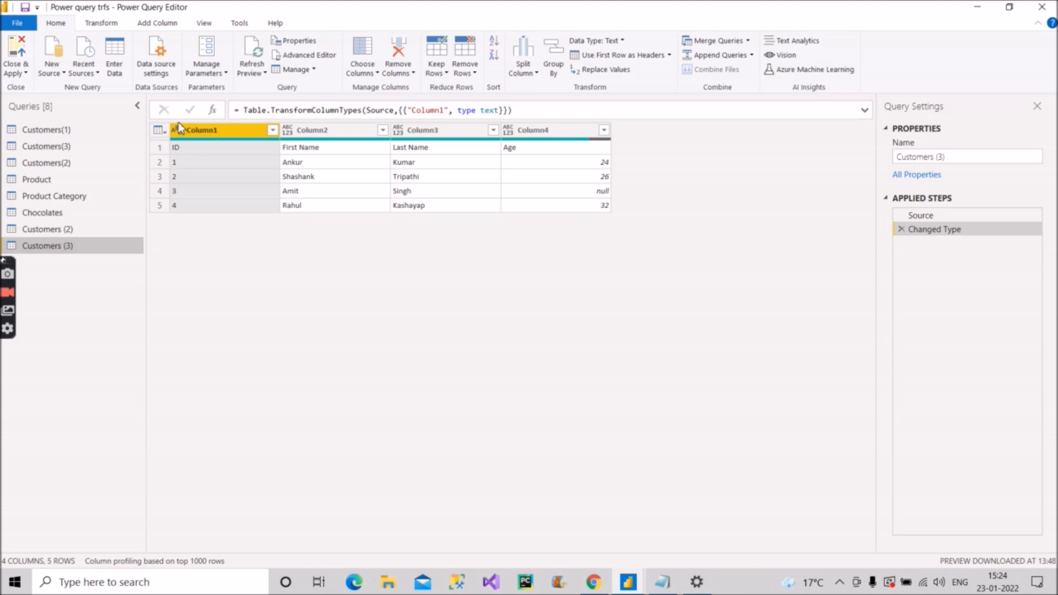
{"action": "left_click", "coordinate": [86, 132]}
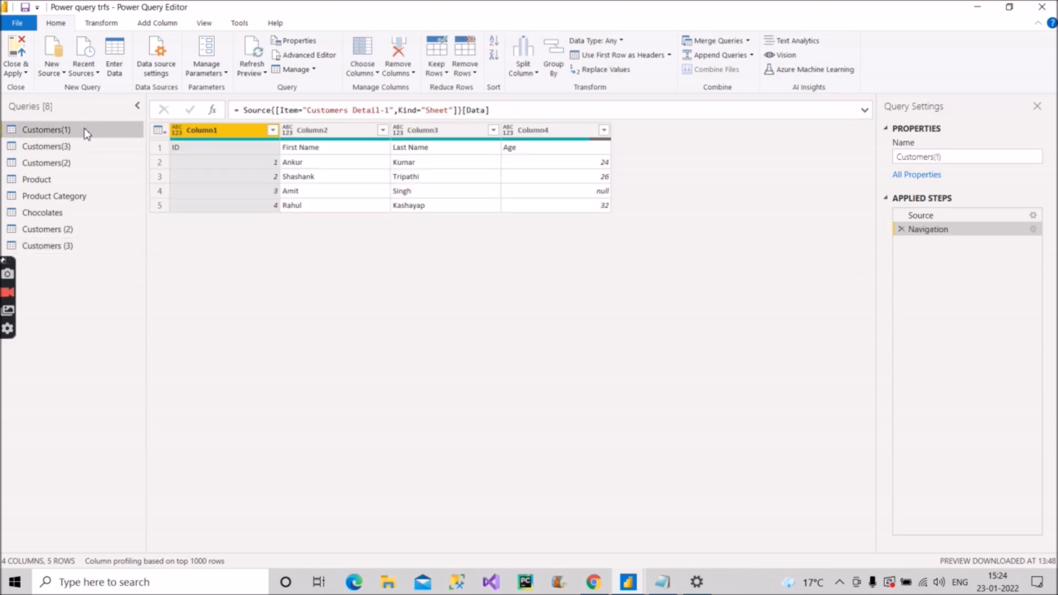
{"action": "left_click", "coordinate": [75, 230]}
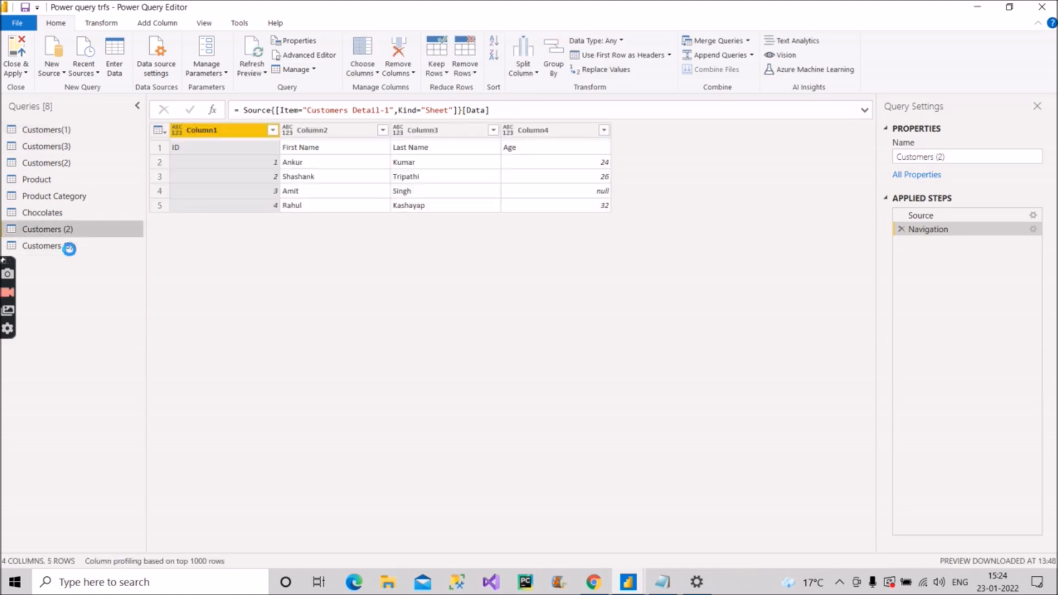
{"action": "left_click", "coordinate": [68, 246]}
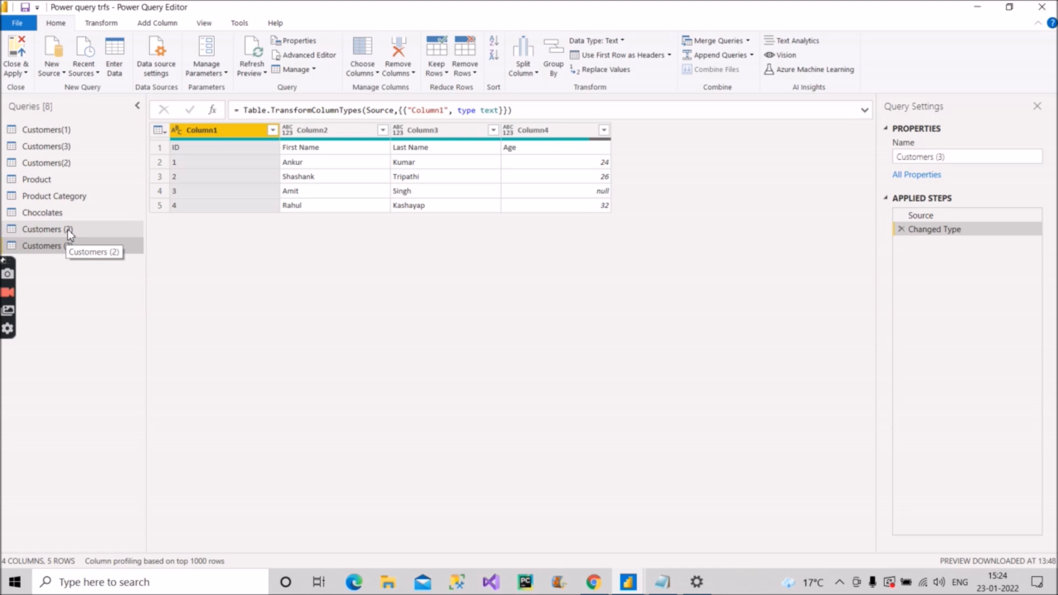
Step: Delete the duplicated Customers (2) and referenced Customers (3) queries, and return to Customers(1)
{"action": "right_click", "coordinate": [67, 229]}
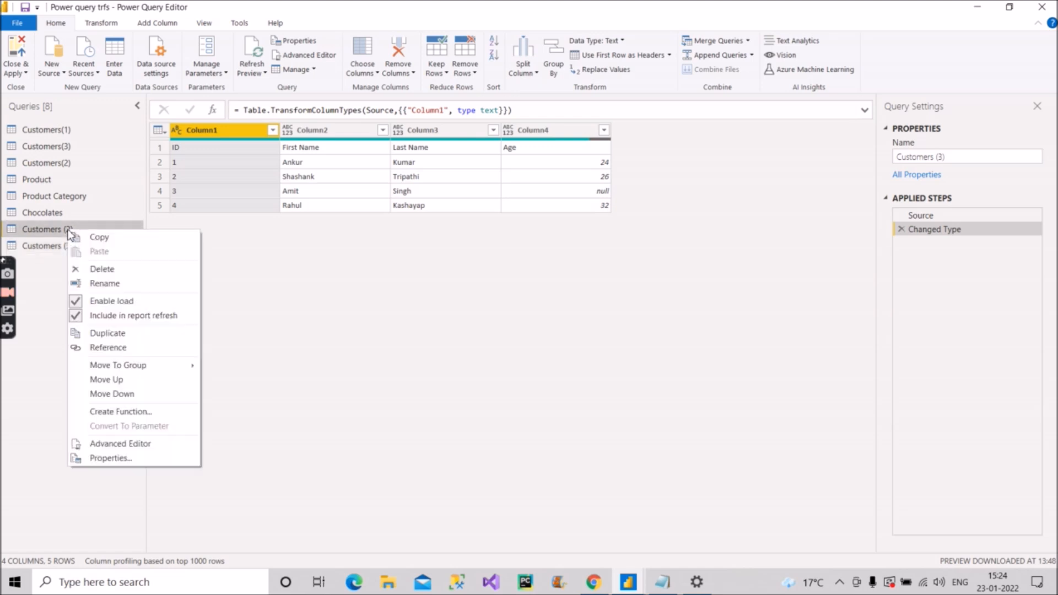
{"action": "left_click", "coordinate": [102, 269]}
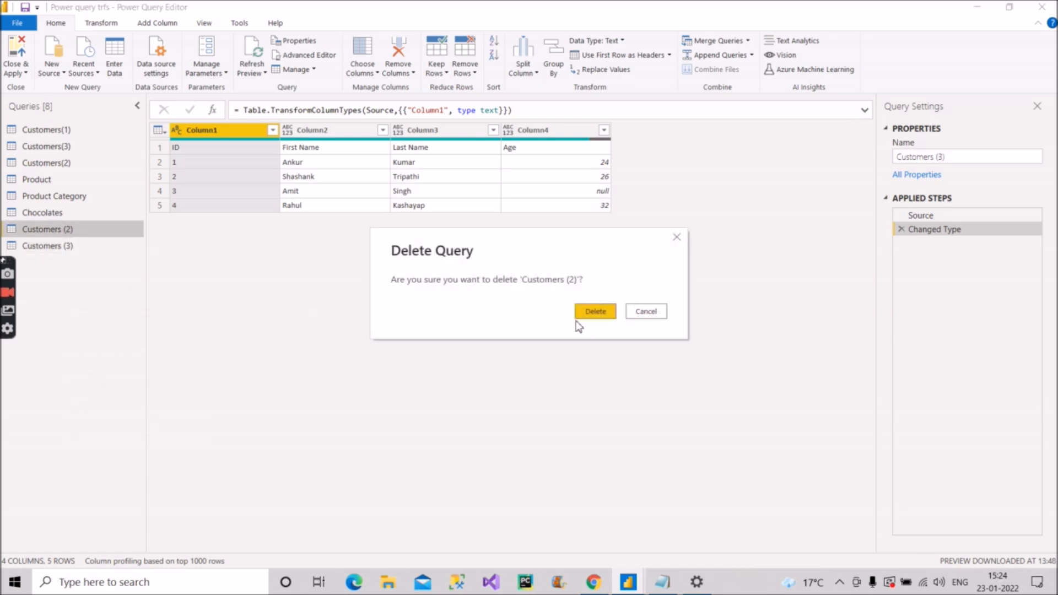
{"action": "left_click", "coordinate": [584, 313]}
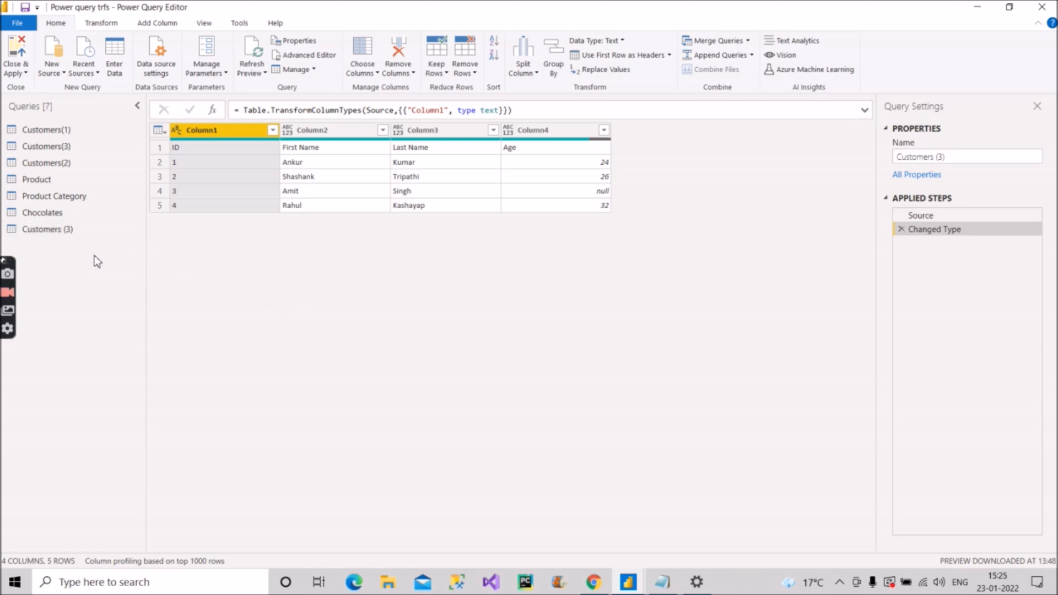
{"action": "right_click", "coordinate": [88, 233]}
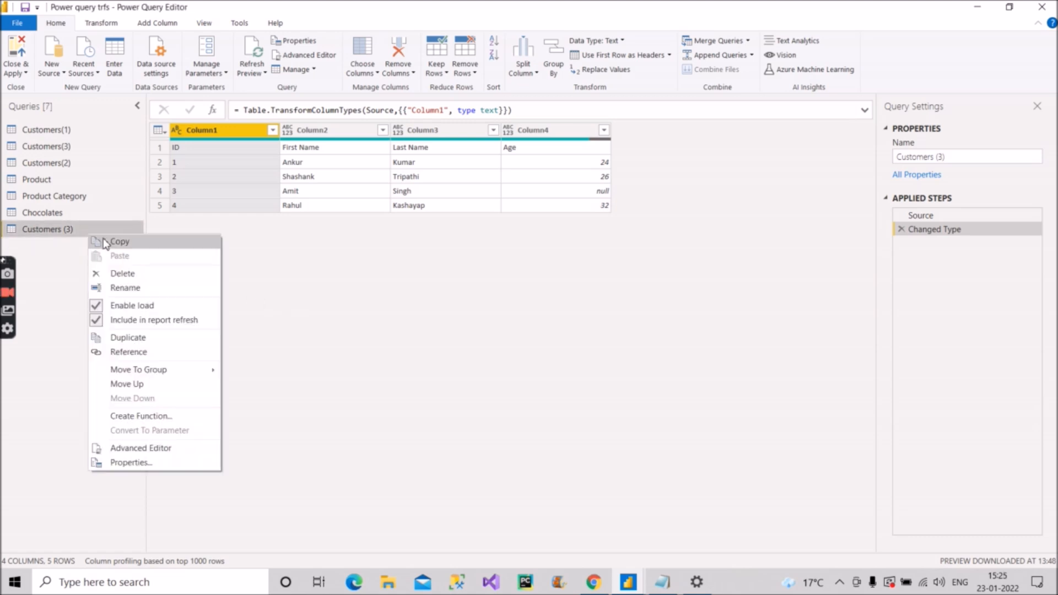
{"action": "left_click", "coordinate": [122, 273]}
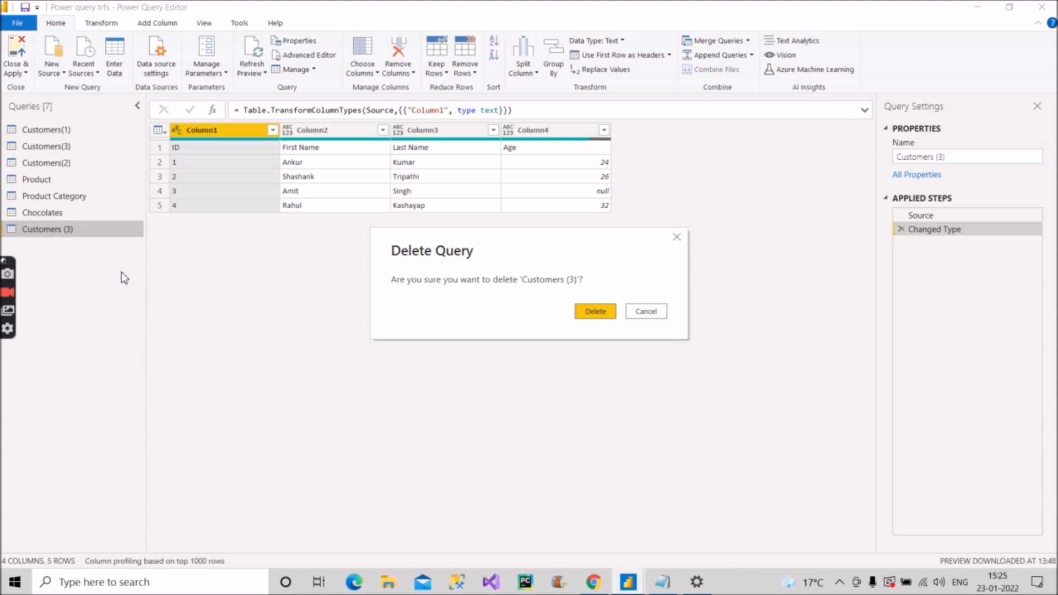
{"action": "left_click", "coordinate": [604, 312]}
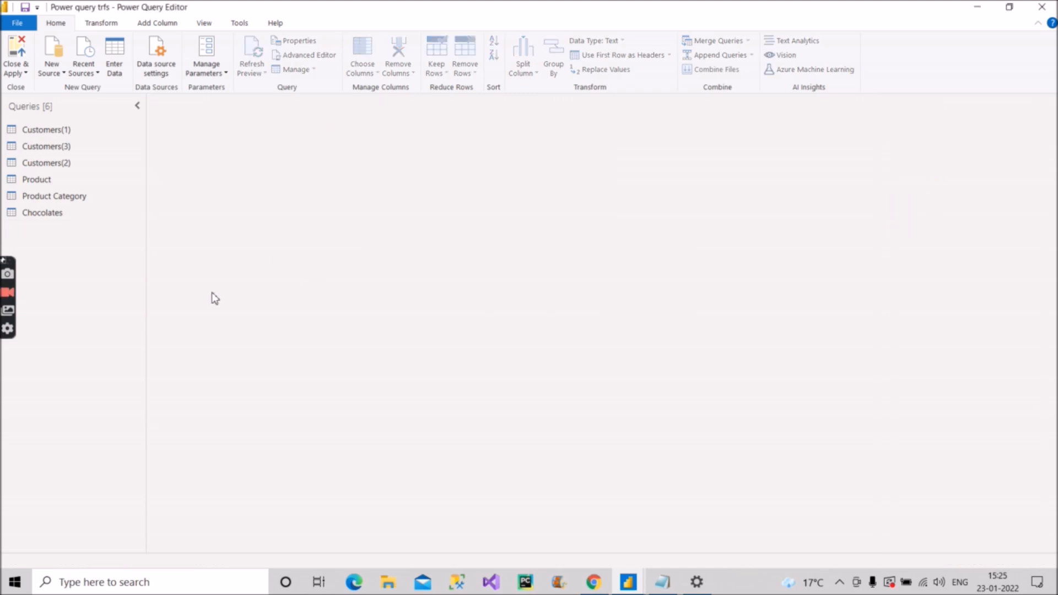
{"action": "left_click", "coordinate": [64, 132]}
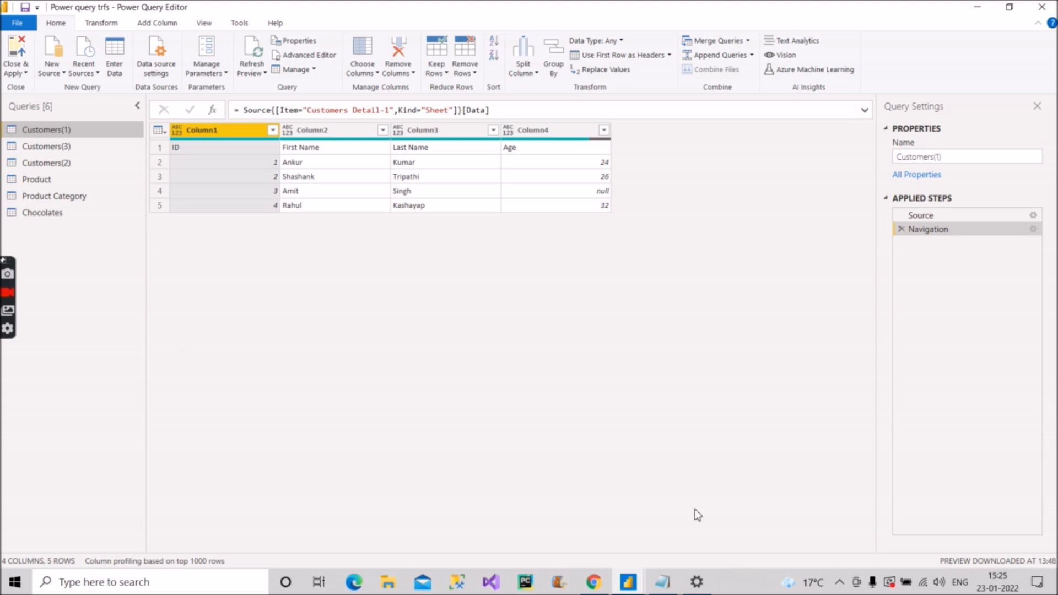
Step: Switch to the Power query topics list in Notepad and review the first topic, Trim
{"action": "left_click", "coordinate": [661, 587]}
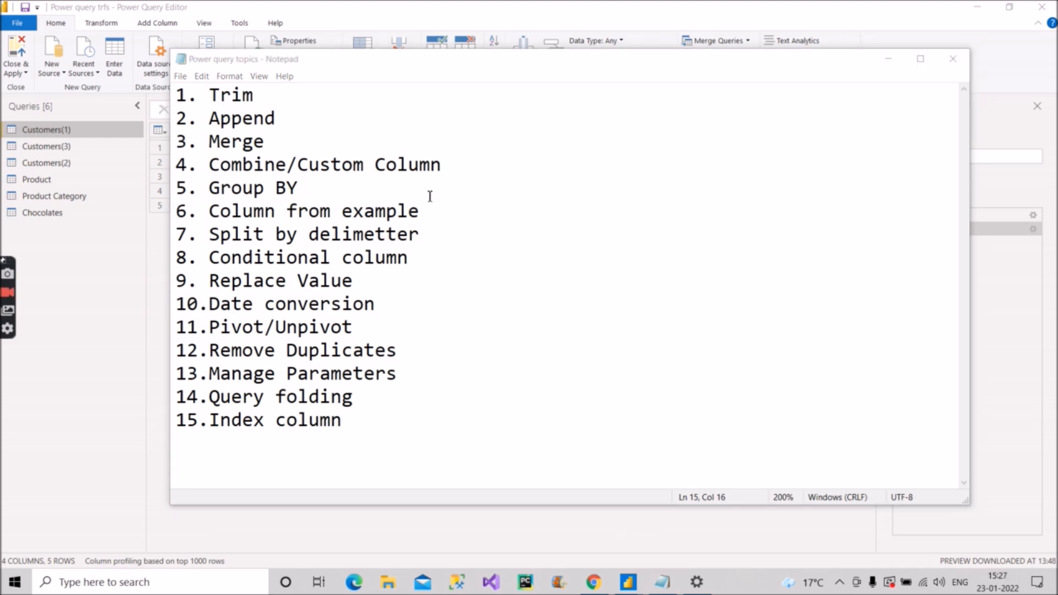
{"action": "left_click_drag", "start_coordinate": [268, 100], "coordinate": [211, 95]}
{"action": "left_click", "coordinate": [279, 102]}
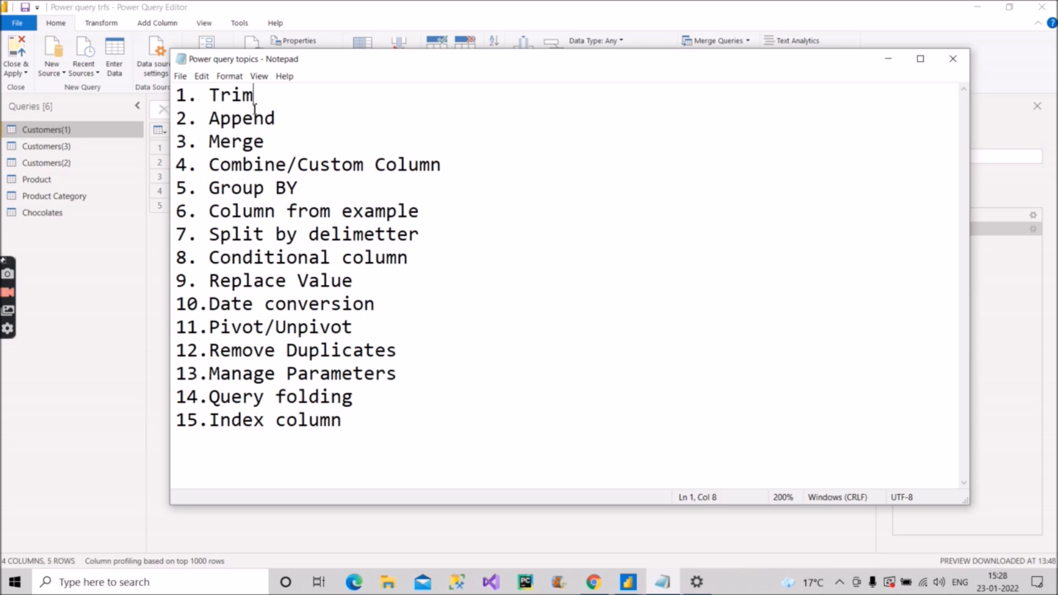
{"action": "left_click", "coordinate": [888, 62]}
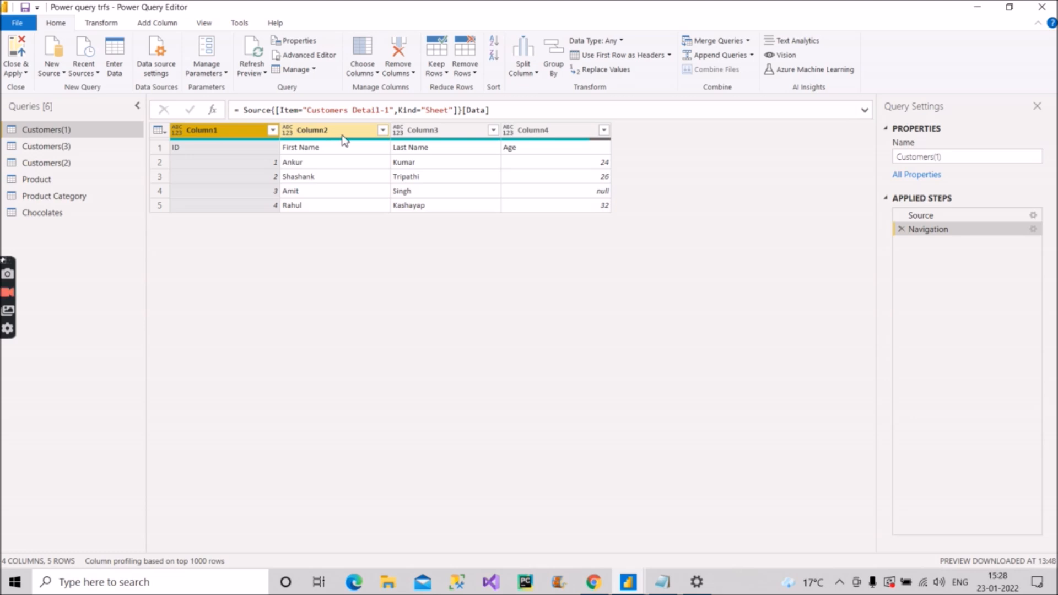
Step: Trim the text in all four columns of the Customers(1) query
{"action": "left_click", "coordinate": [540, 132], "text": "shift"}
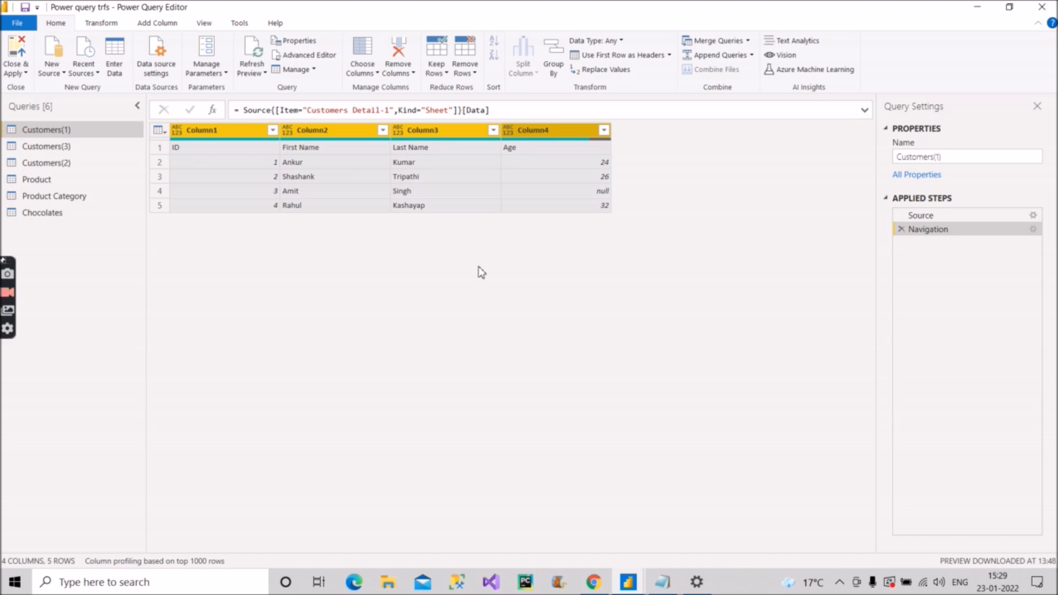
{"action": "left_click", "coordinate": [102, 23]}
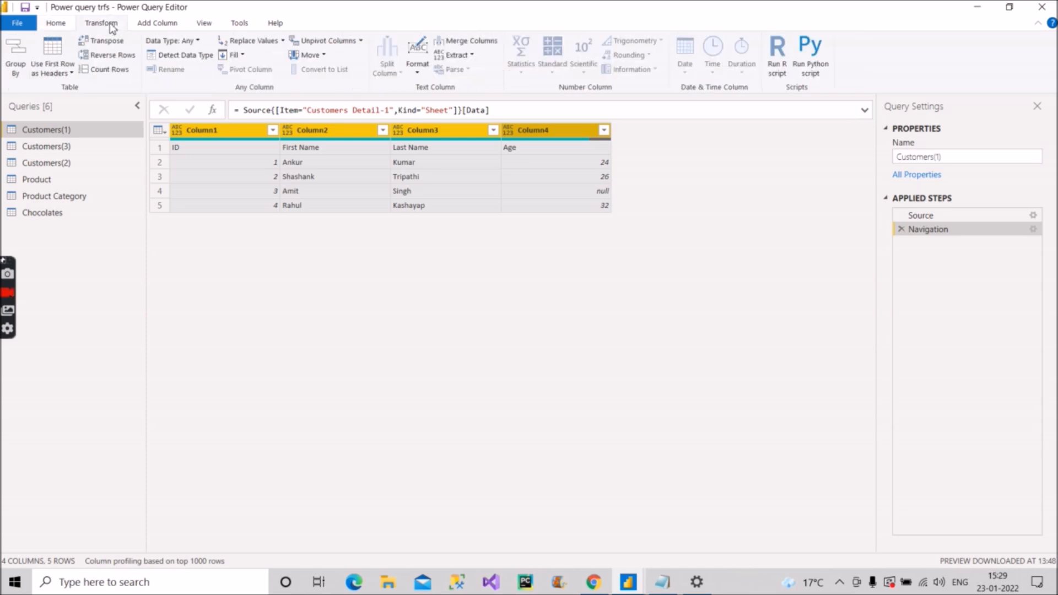
{"action": "left_click", "coordinate": [418, 69]}
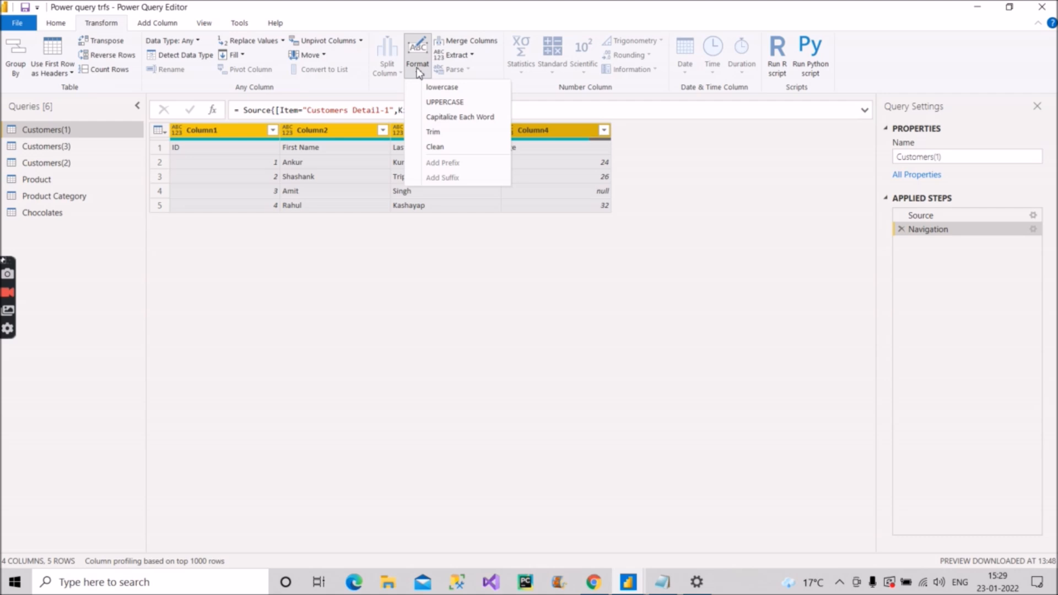
{"action": "left_click", "coordinate": [426, 133]}
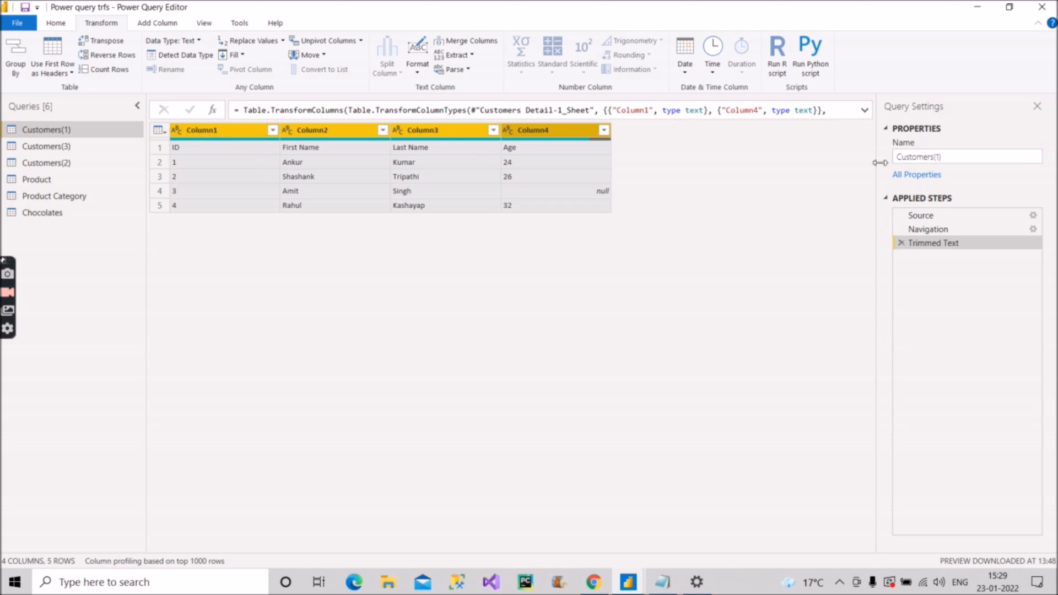
Step: Compare the Navigation and Trimmed Text steps of Customers(1), and promote the table's first row to column headers
{"action": "left_click", "coordinate": [929, 229]}
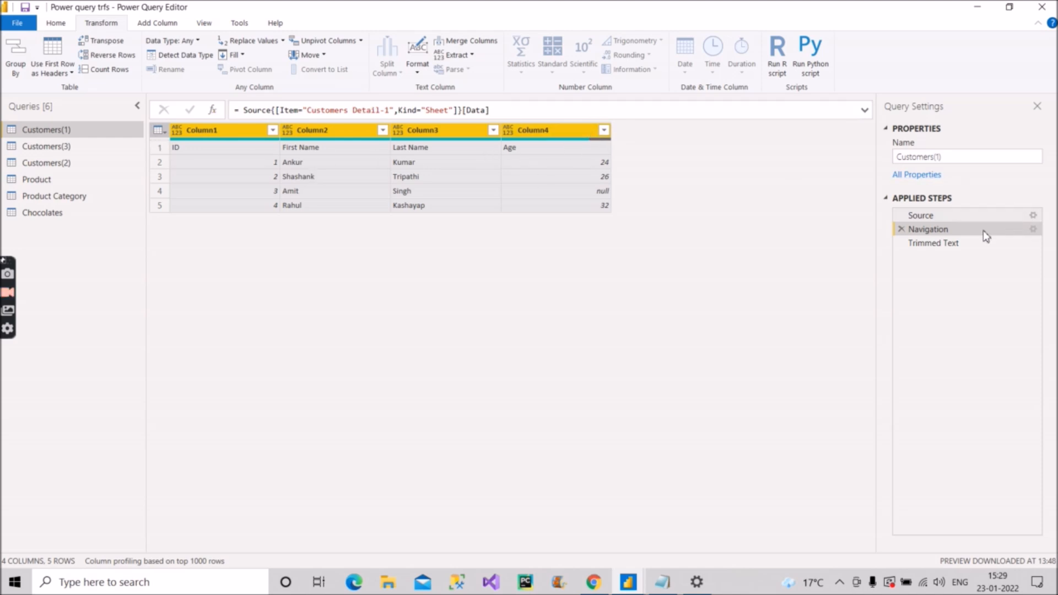
{"action": "left_click", "coordinate": [946, 245]}
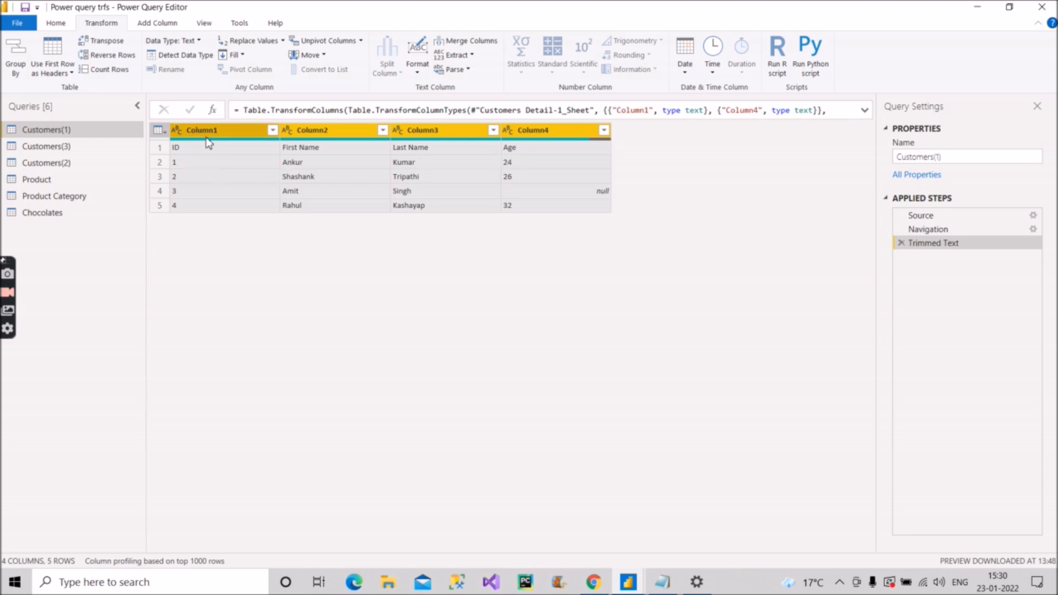
{"action": "left_click", "coordinate": [55, 24]}
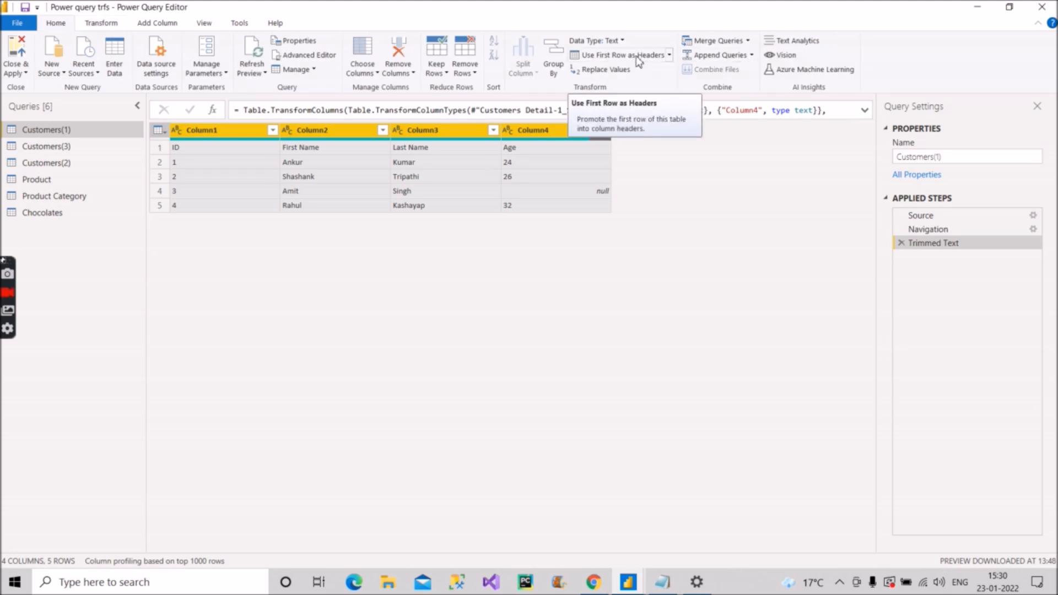
{"action": "left_click", "coordinate": [638, 59]}
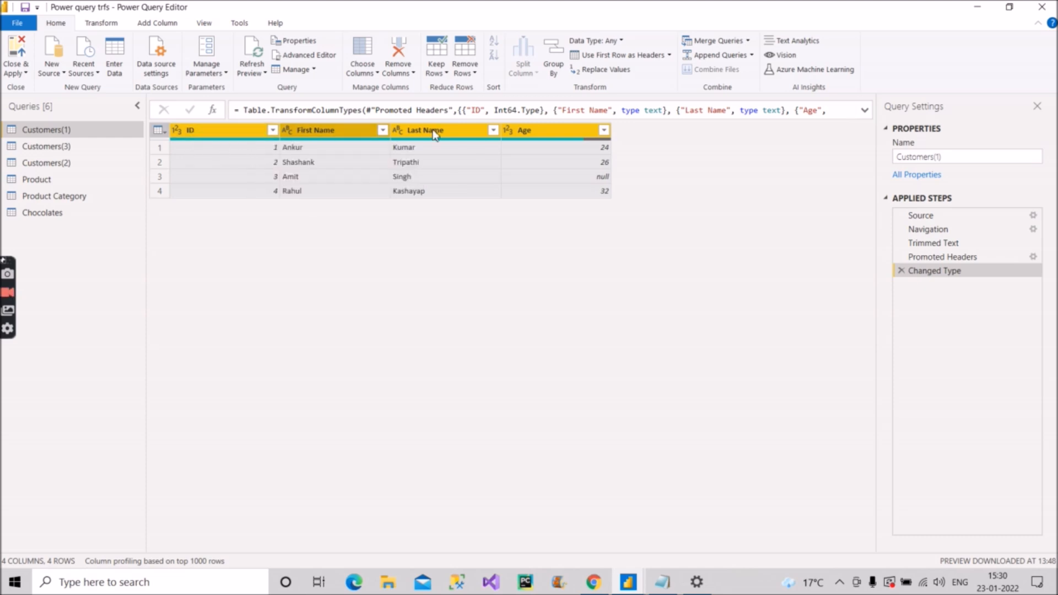
Step: Switch to the Notepad topics list and mark the first topic as "Trim-Completed"
{"action": "left_click", "coordinate": [671, 586]}
{"action": "type", "text": "-Com"}
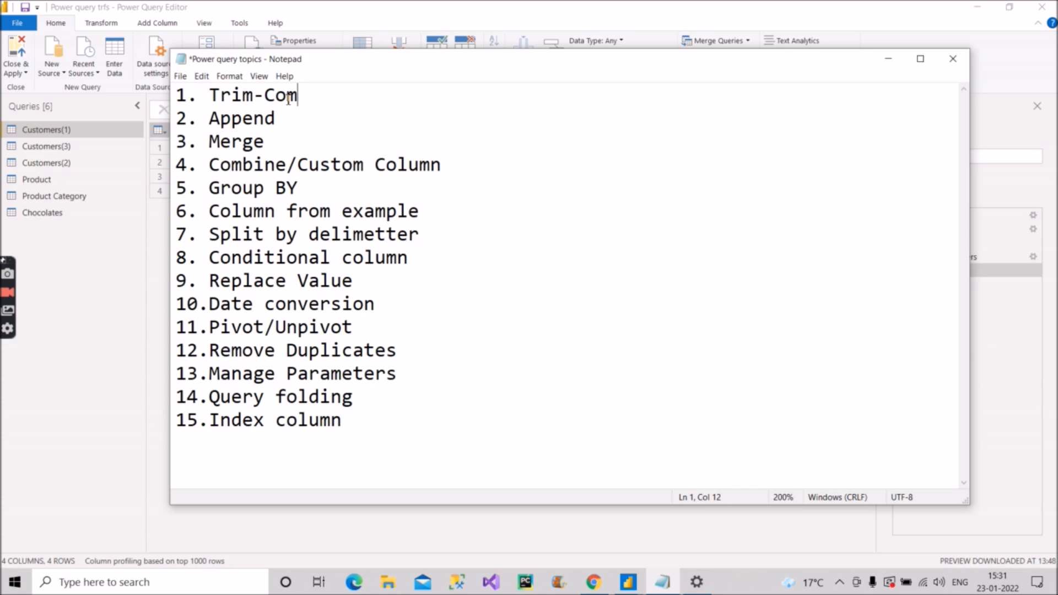
{"action": "type", "text": "pleted"}
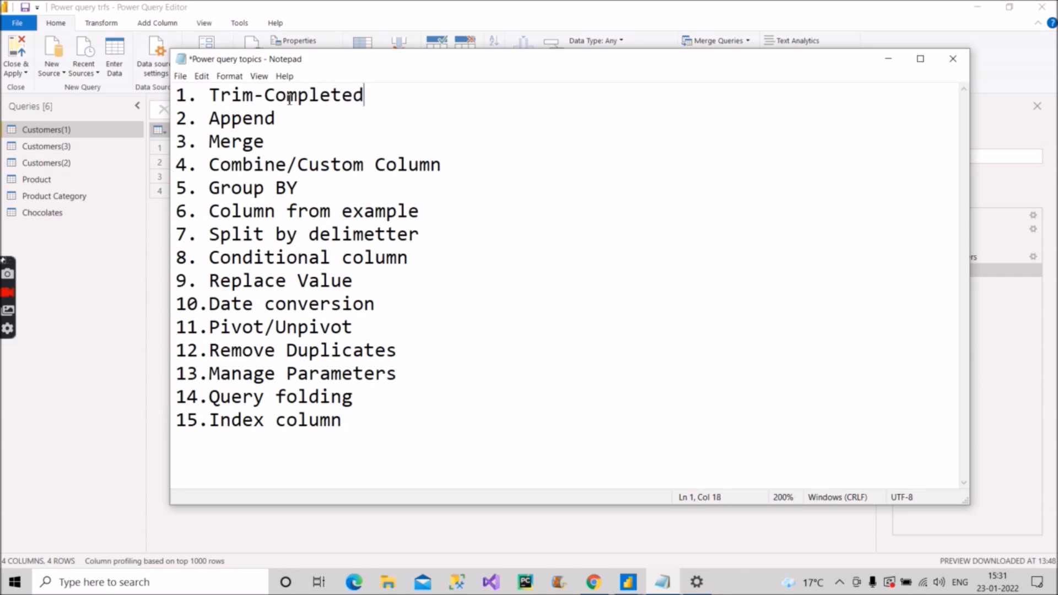
{"action": "left_click", "coordinate": [297, 123]}
{"action": "left_click", "coordinate": [888, 58]}
Step: Trim the text in all four columns of the Customers(2) query
{"action": "left_click", "coordinate": [65, 132]}
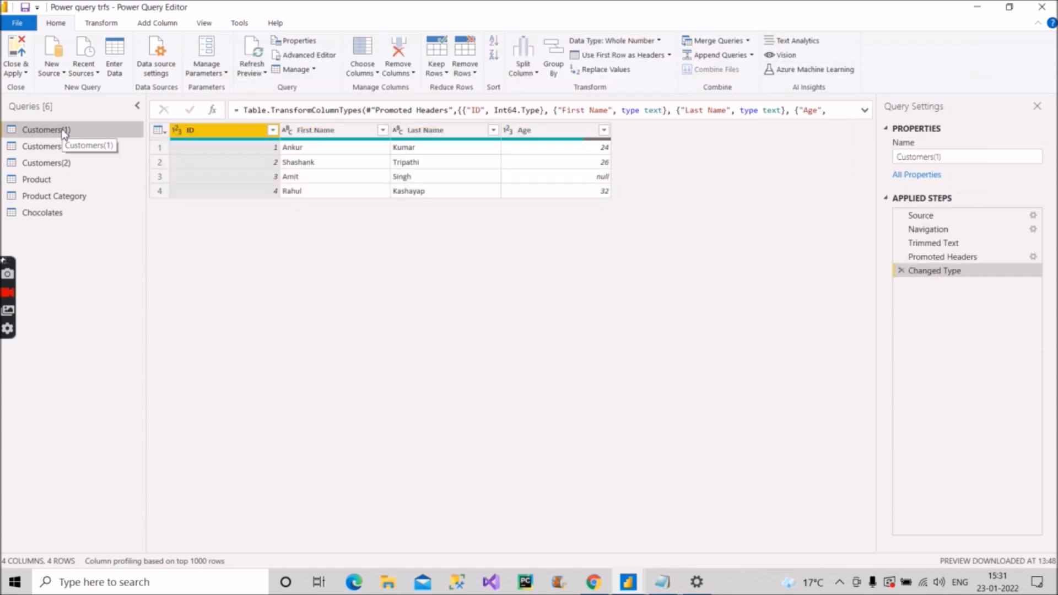
{"action": "left_click", "coordinate": [53, 165]}
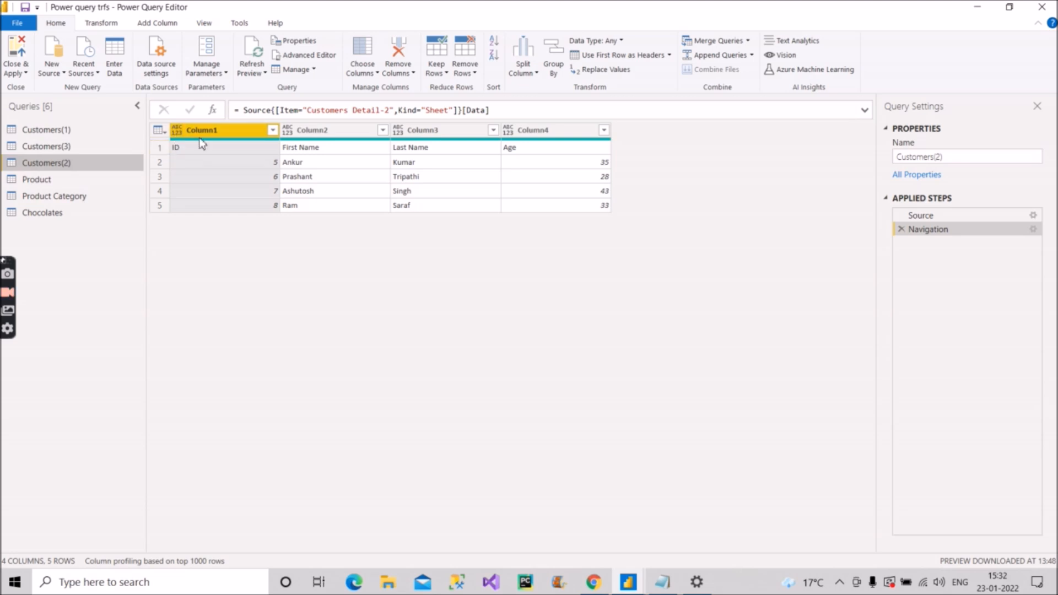
{"action": "left_click", "coordinate": [543, 138], "text": "shift"}
{"action": "left_click", "coordinate": [101, 25]}
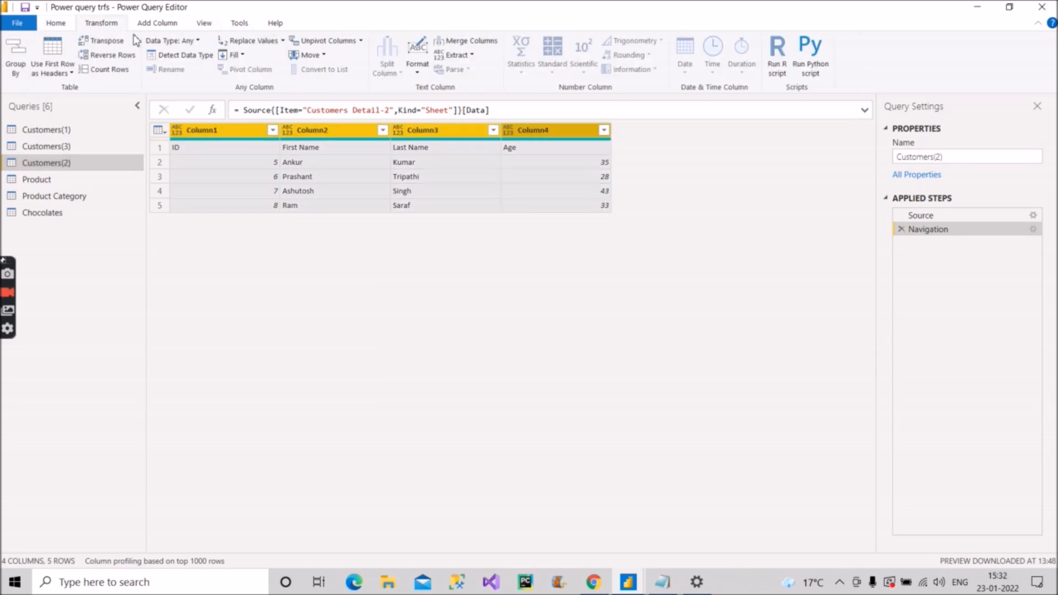
{"action": "left_click", "coordinate": [417, 55]}
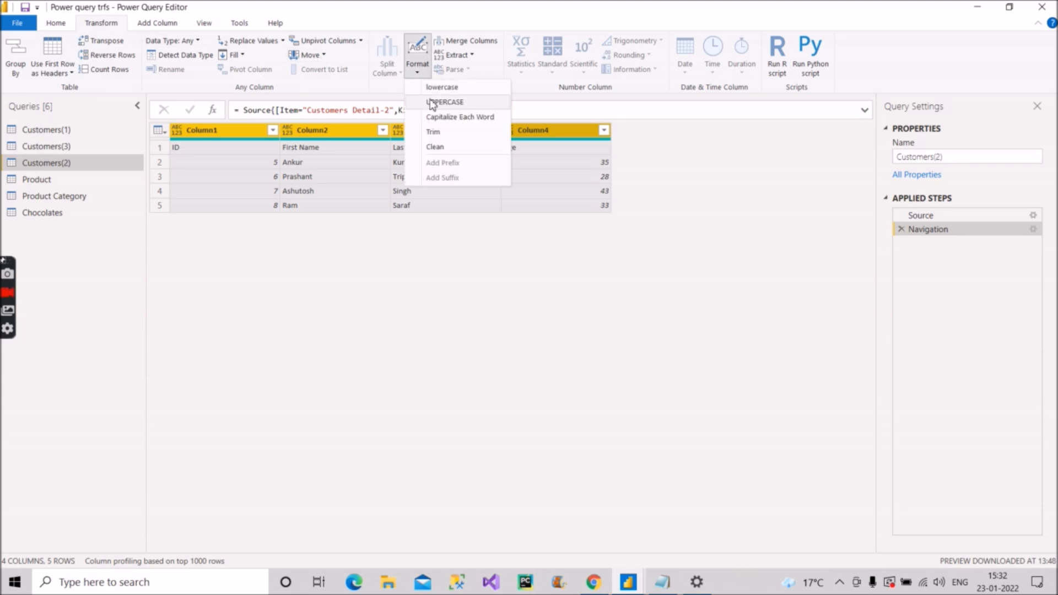
{"action": "left_click", "coordinate": [434, 132]}
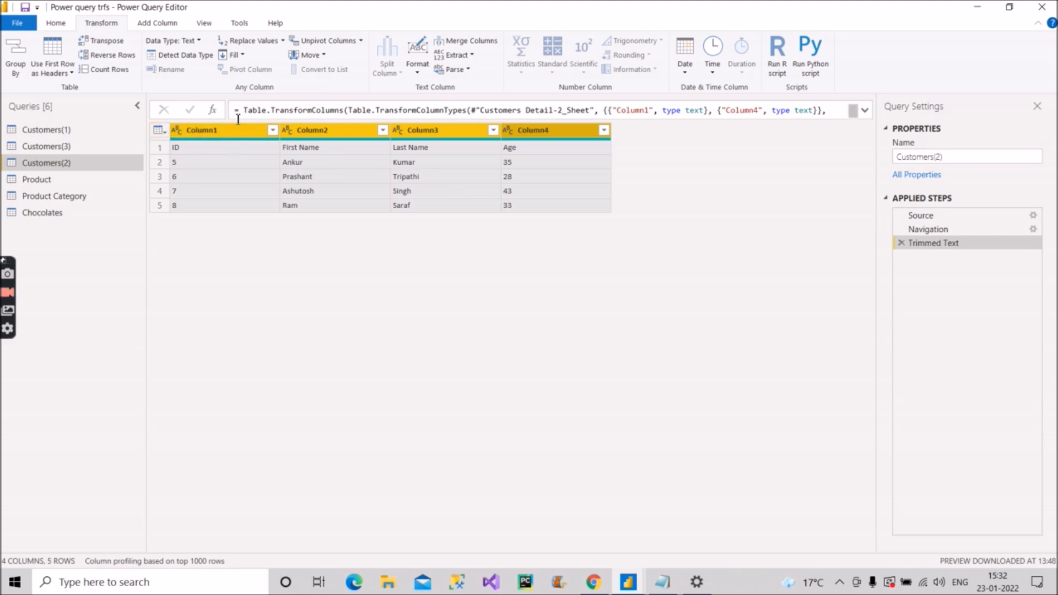
Step: Promote the first row of Customers(2) to column headers, and return to the Customers(1) query
{"action": "left_click", "coordinate": [56, 23]}
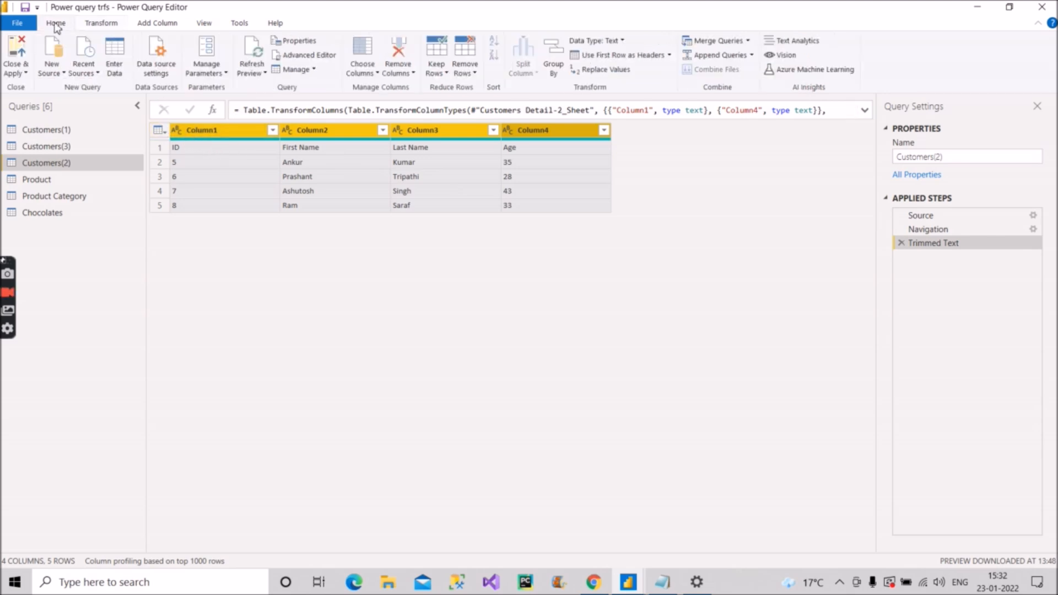
{"action": "left_click", "coordinate": [631, 55]}
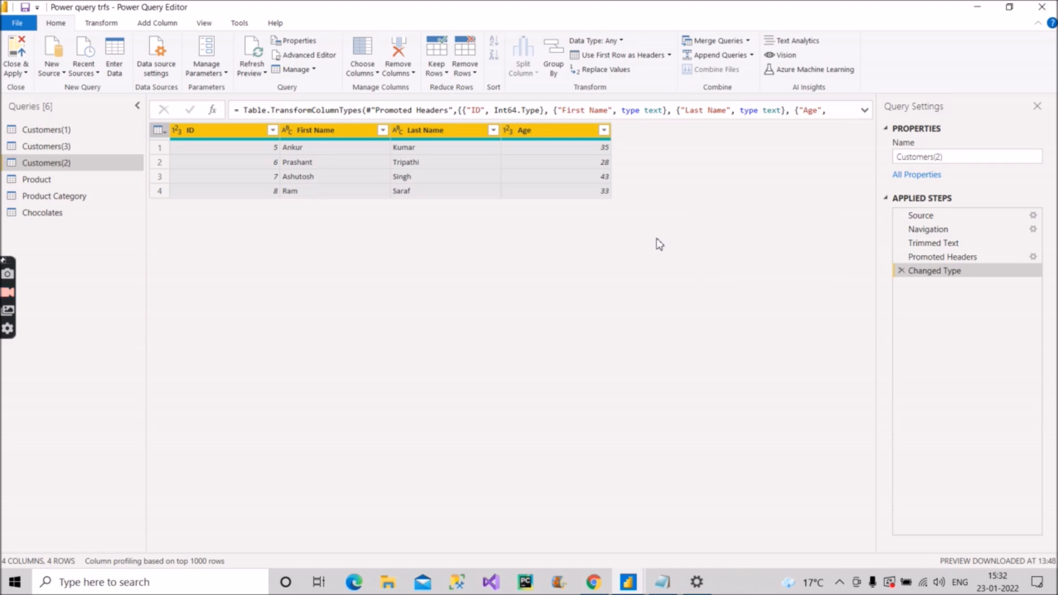
{"action": "left_click", "coordinate": [82, 130]}
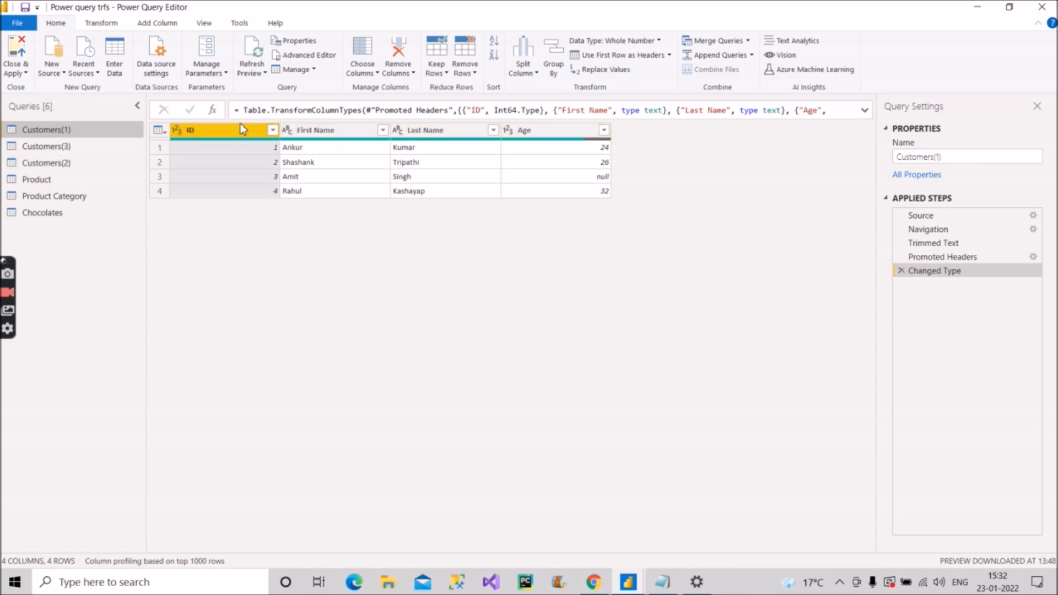
Step: Compare Customers(1) with Customers(2), and append them as a new query with Customers(1) as the first table
{"action": "left_click", "coordinate": [16, 164]}
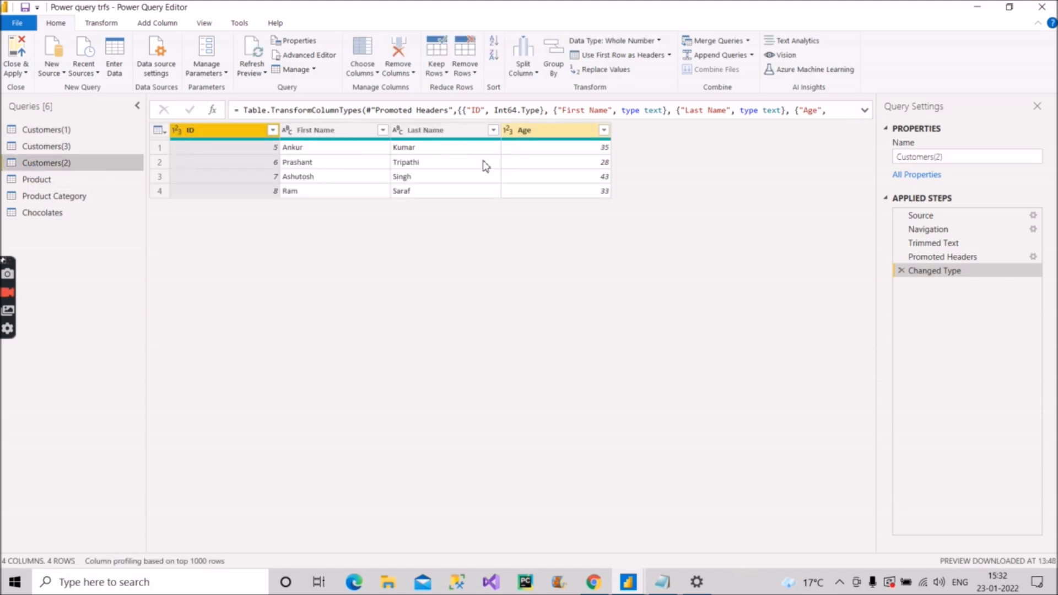
{"action": "left_click", "coordinate": [49, 130]}
{"action": "left_click", "coordinate": [46, 165]}
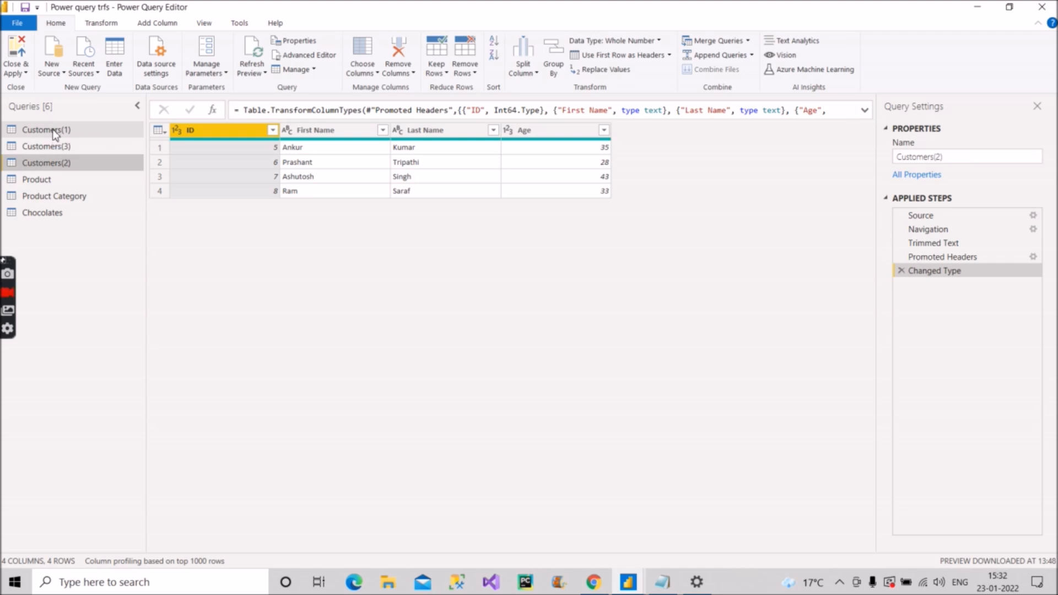
{"action": "left_click", "coordinate": [54, 131]}
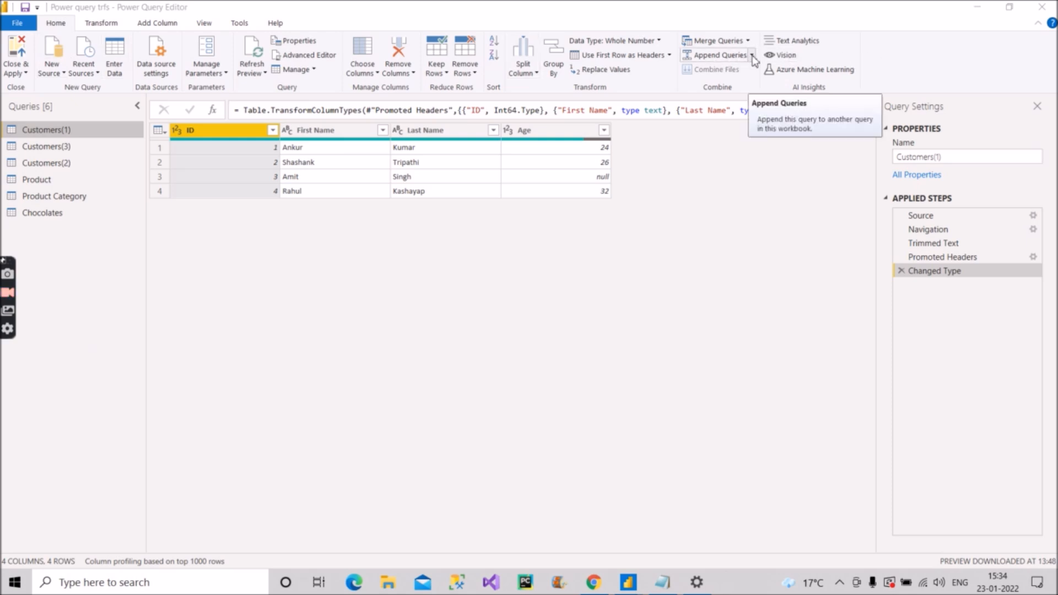
{"action": "left_click", "coordinate": [753, 58]}
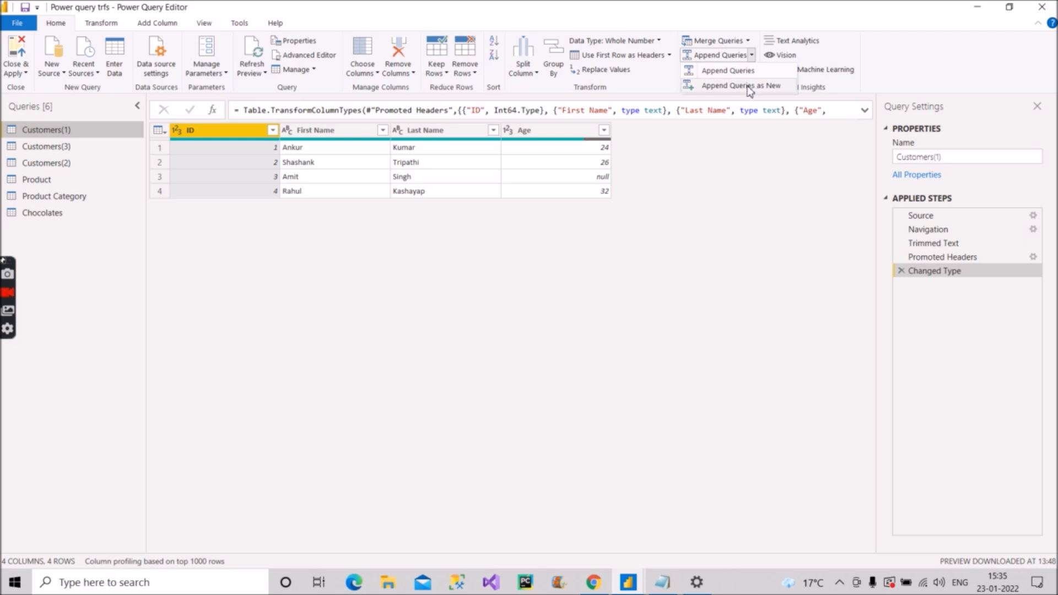
{"action": "left_click", "coordinate": [749, 86]}
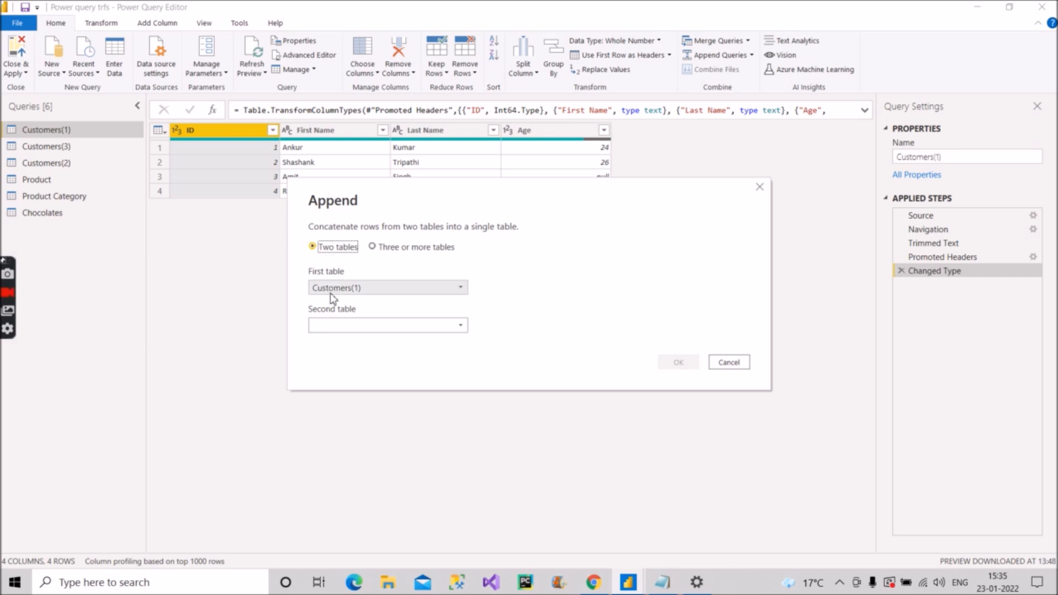
{"action": "left_click", "coordinate": [362, 334]}
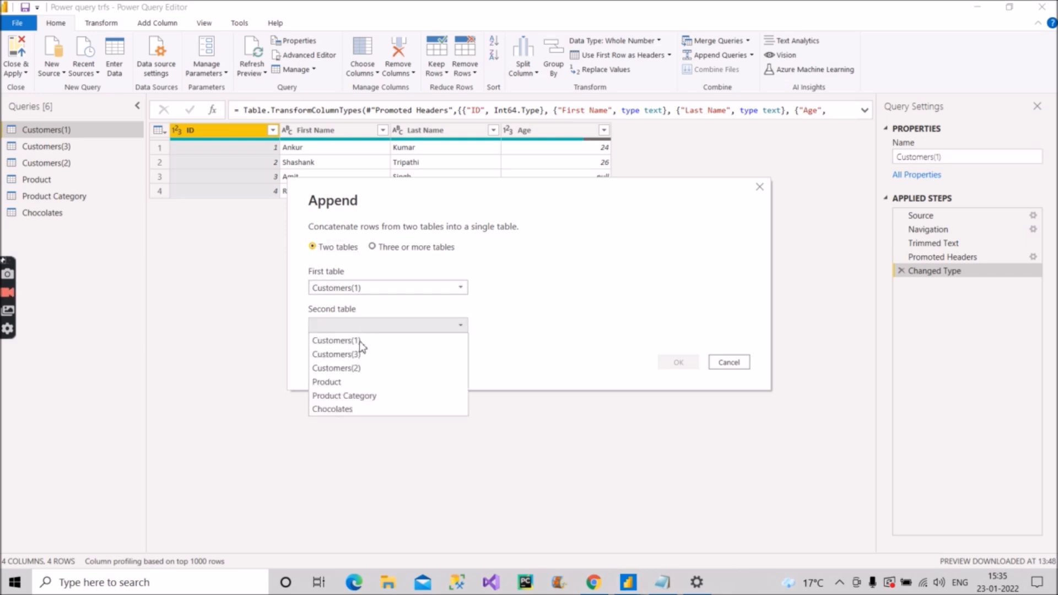
{"action": "left_click", "coordinate": [364, 368]}
{"action": "left_click", "coordinate": [678, 362]}
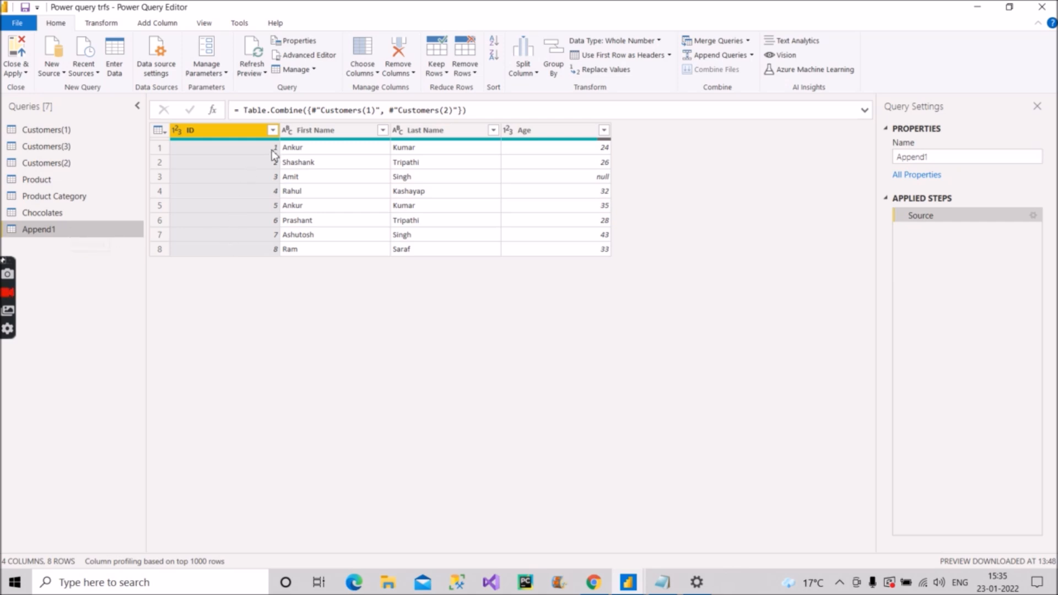
Step: Check the new appended query against Customers(1) and Customers(2), and rename it "Append customers"
{"action": "left_click", "coordinate": [67, 131]}
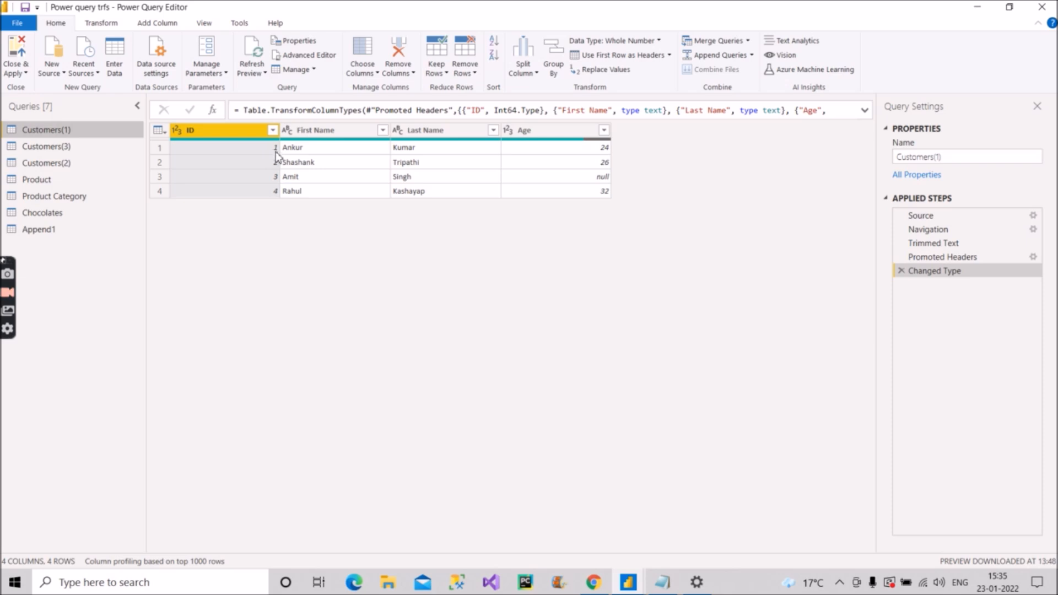
{"action": "left_click", "coordinate": [61, 163]}
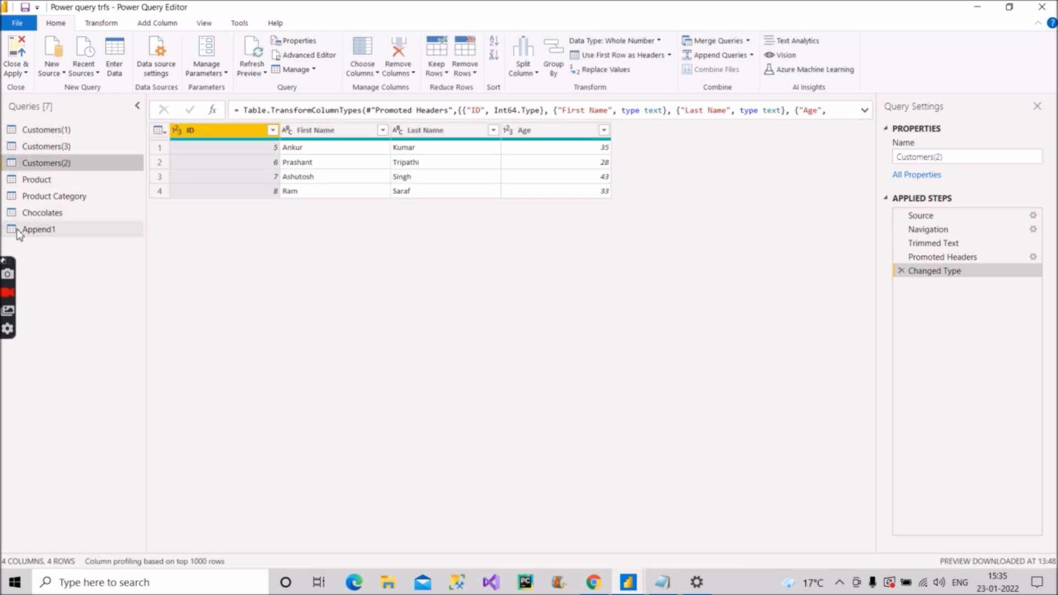
{"action": "left_click", "coordinate": [54, 237]}
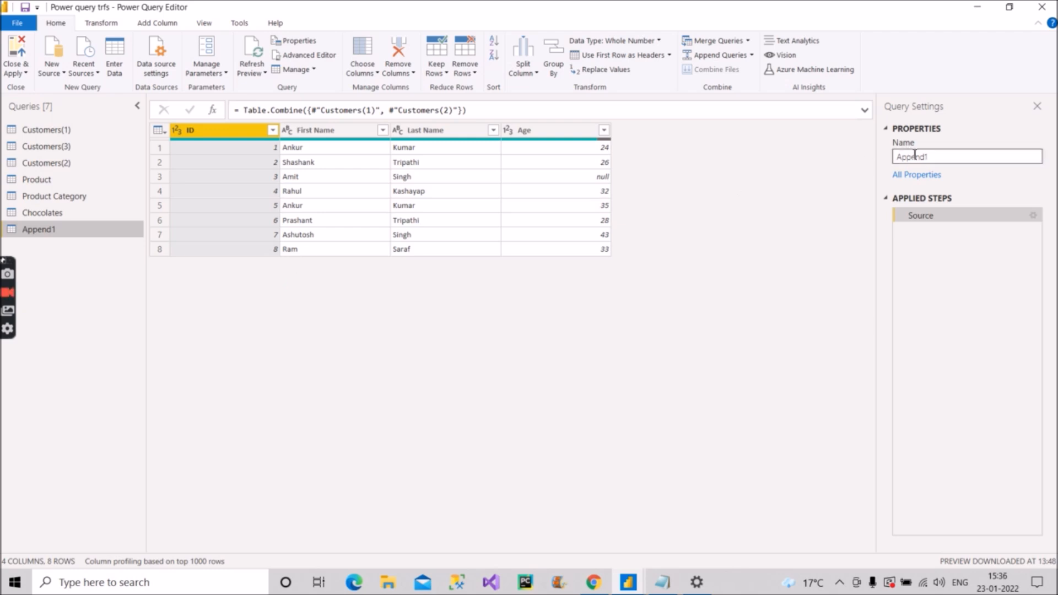
{"action": "left_click", "coordinate": [932, 158]}
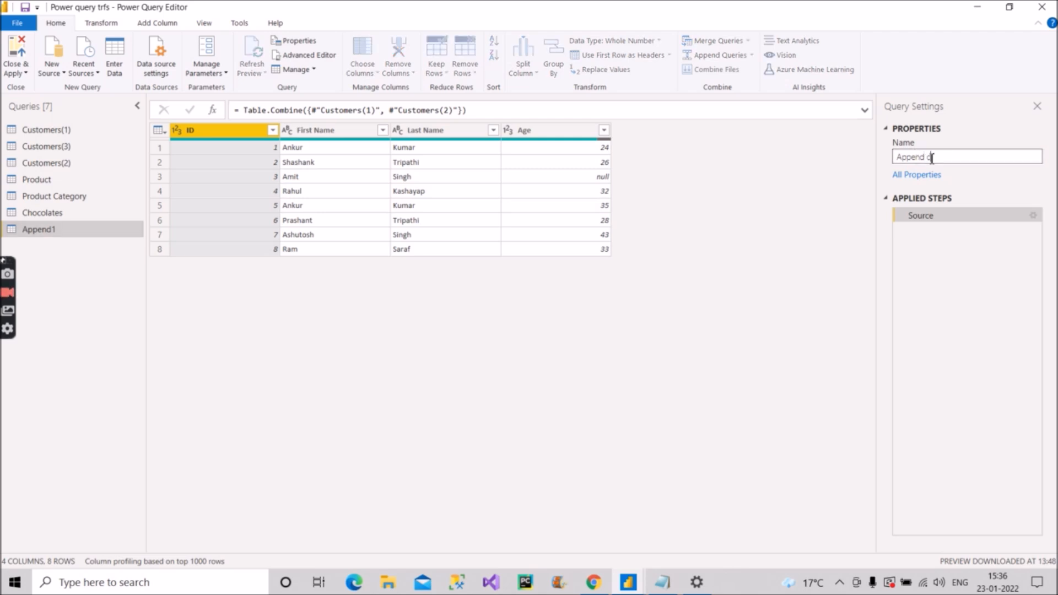
{"action": "type", "text": "customers"}
{"action": "key", "text": "BackSpace"}
{"action": "key", "text": "Return"}
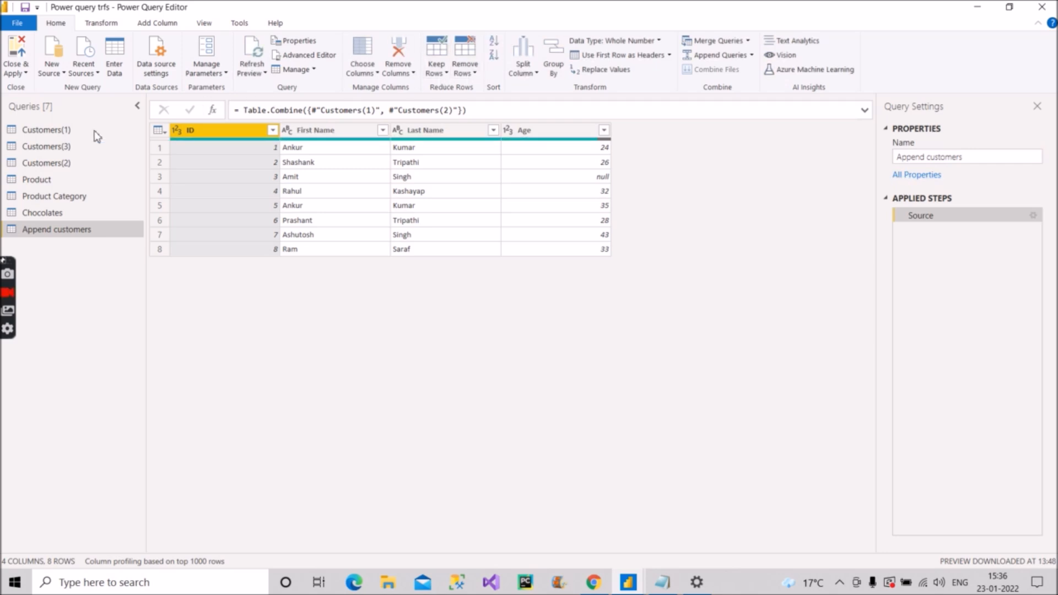
Step: Trim the text in all five columns of the Customers(3) query and promote its first row to column headers
{"action": "left_click", "coordinate": [61, 148]}
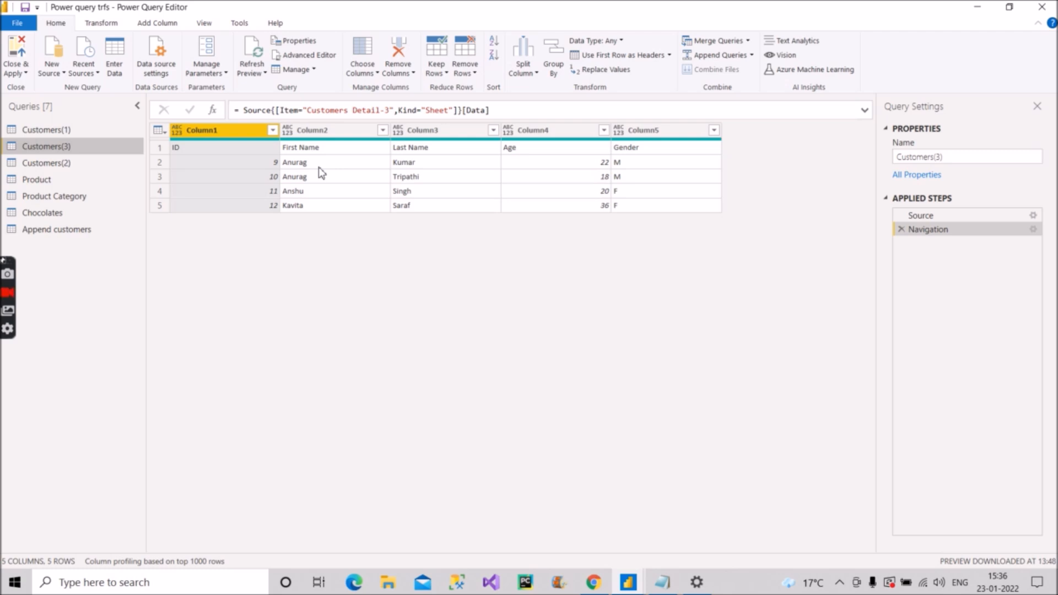
{"action": "left_click", "coordinate": [679, 135], "text": "shift"}
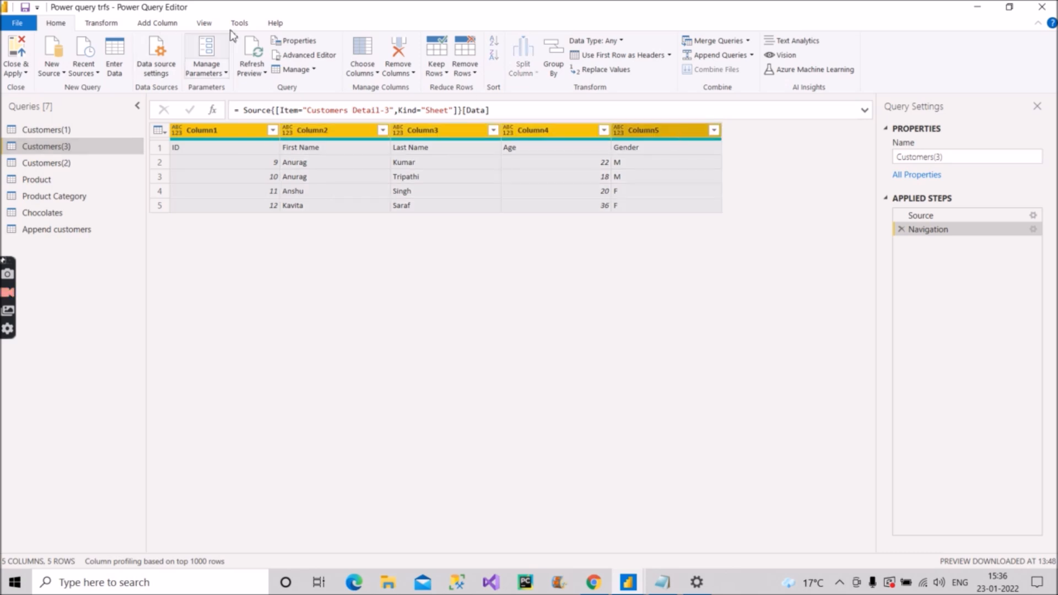
{"action": "left_click", "coordinate": [102, 23]}
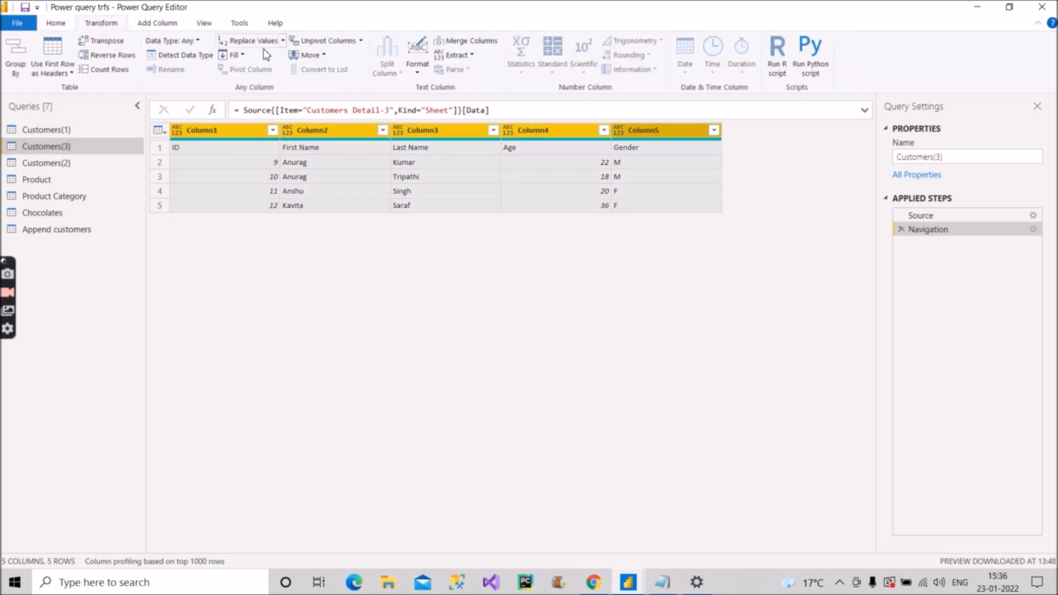
{"action": "left_click", "coordinate": [418, 55]}
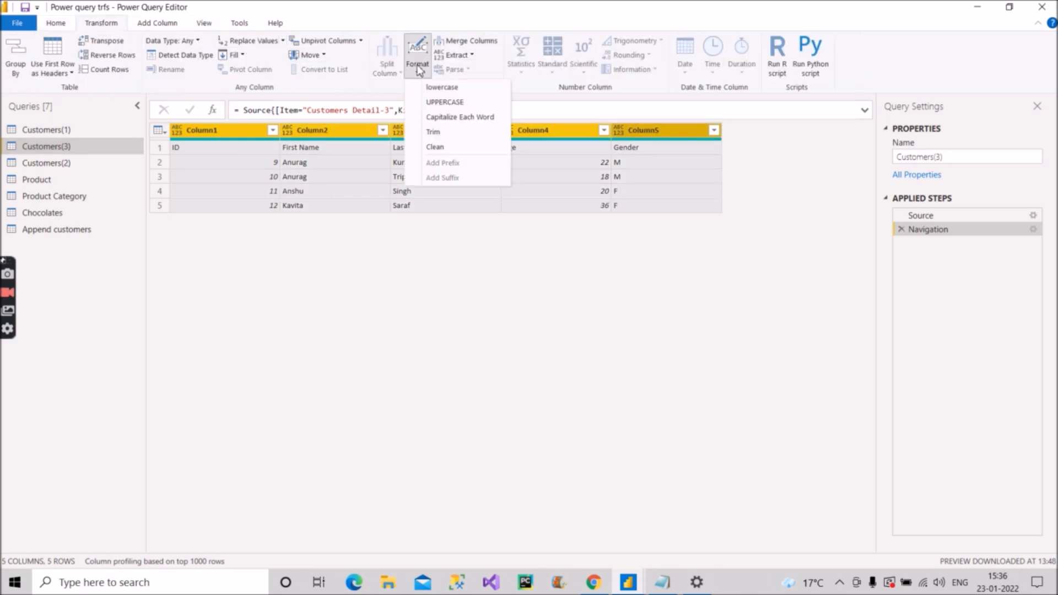
{"action": "left_click", "coordinate": [436, 129]}
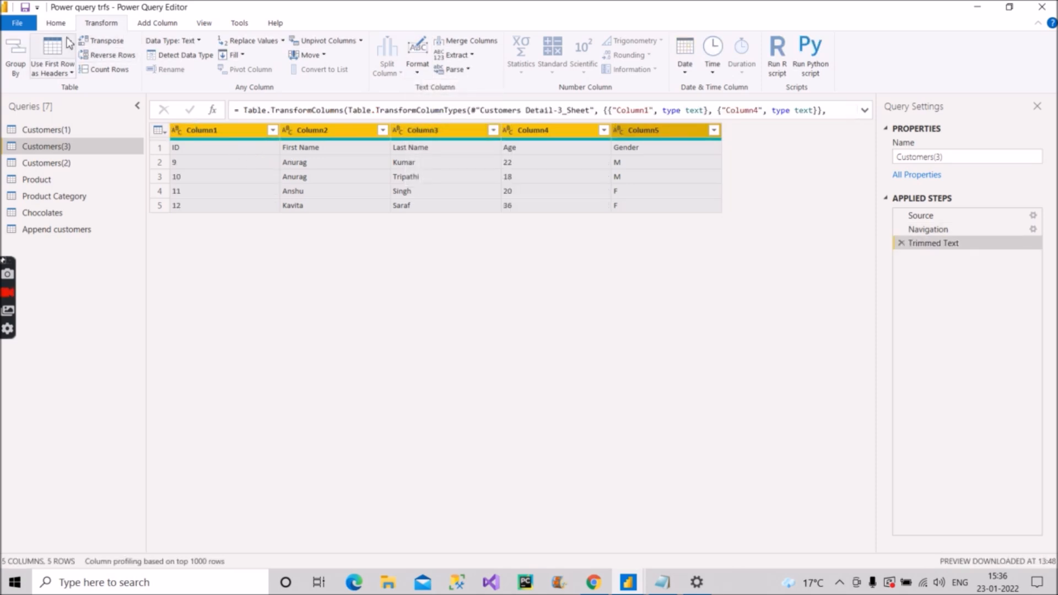
{"action": "left_click", "coordinate": [55, 24]}
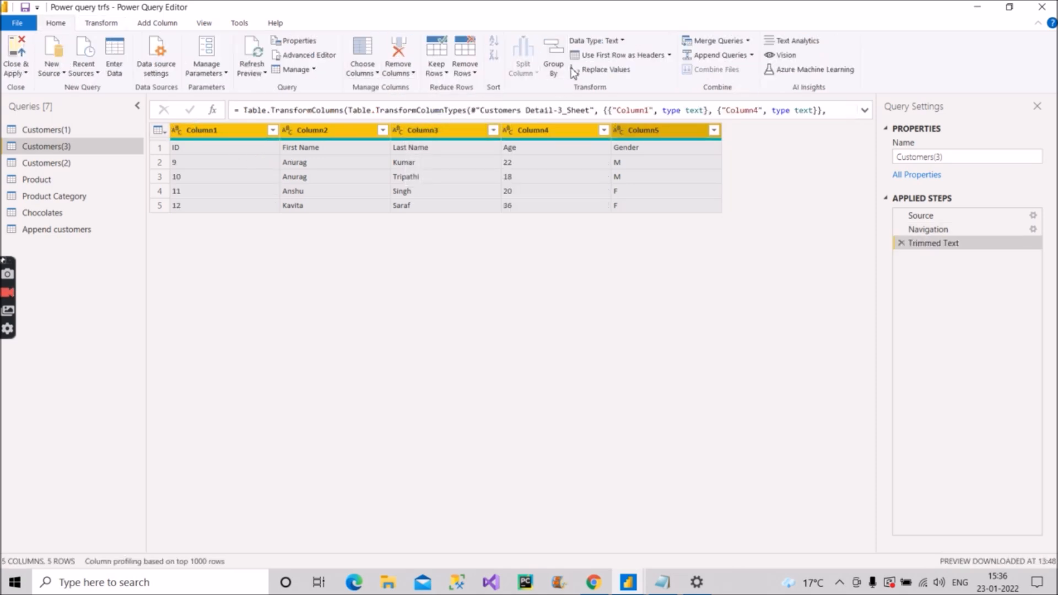
{"action": "left_click", "coordinate": [596, 58]}
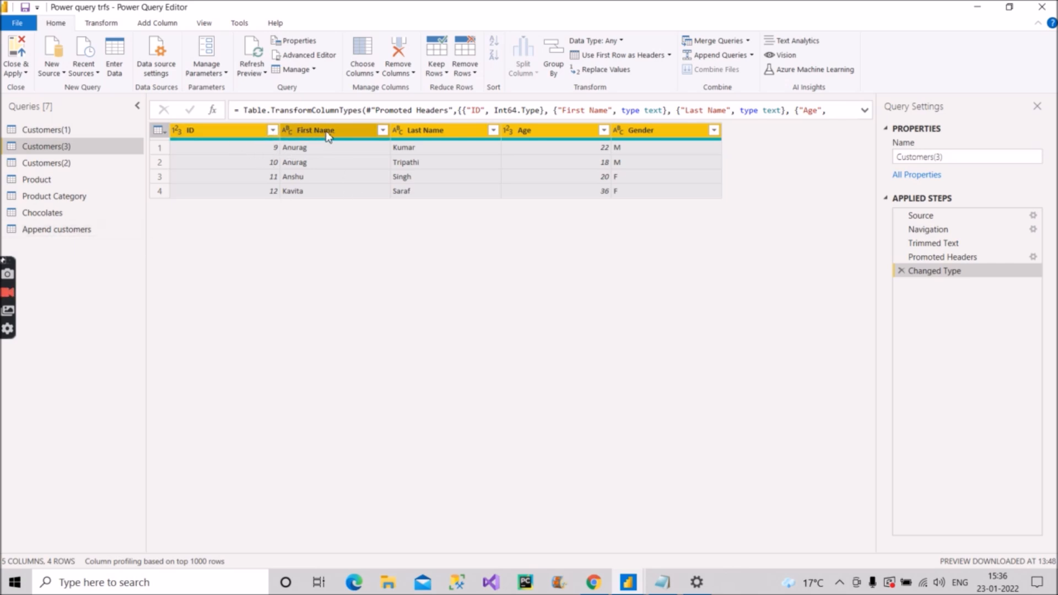
Step: Compare the columns of Customers(3) and Append customers, and append Customers(3) to the existing Append customers query
{"action": "left_click", "coordinate": [74, 233]}
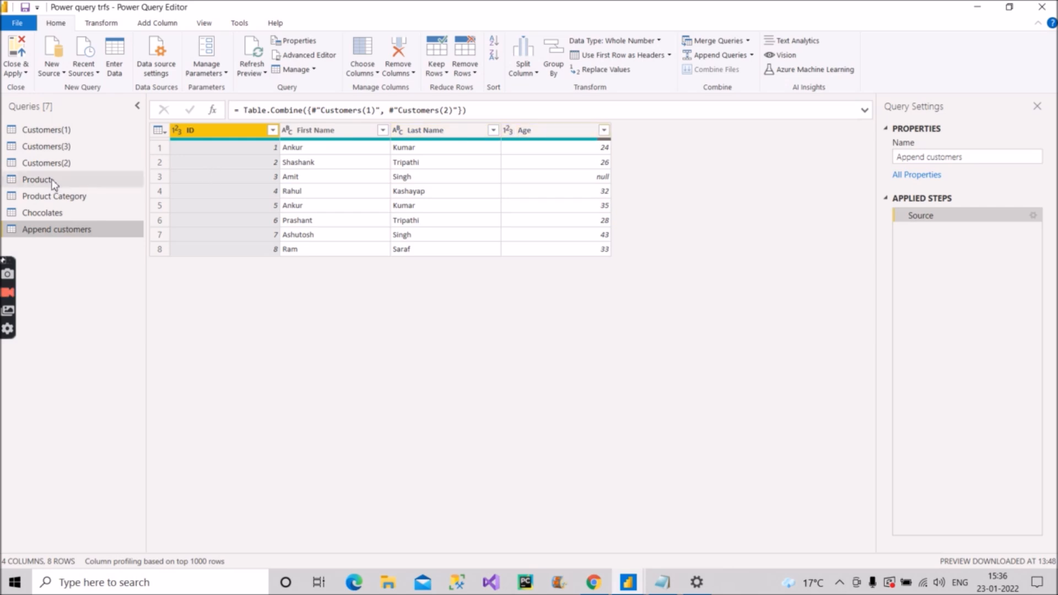
{"action": "left_click", "coordinate": [65, 147]}
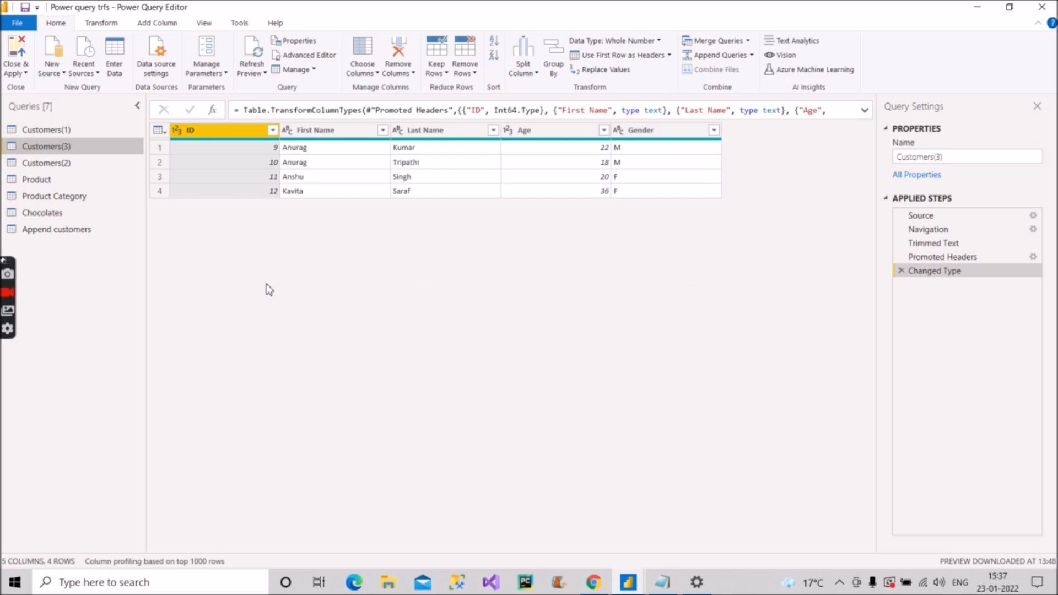
{"action": "left_click", "coordinate": [89, 231]}
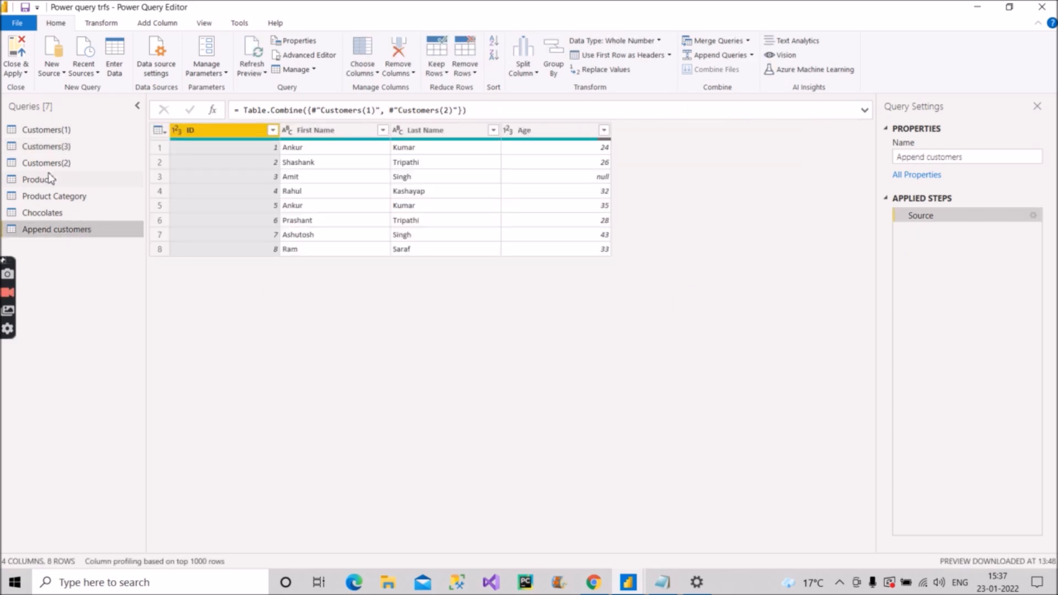
{"action": "left_click", "coordinate": [60, 147]}
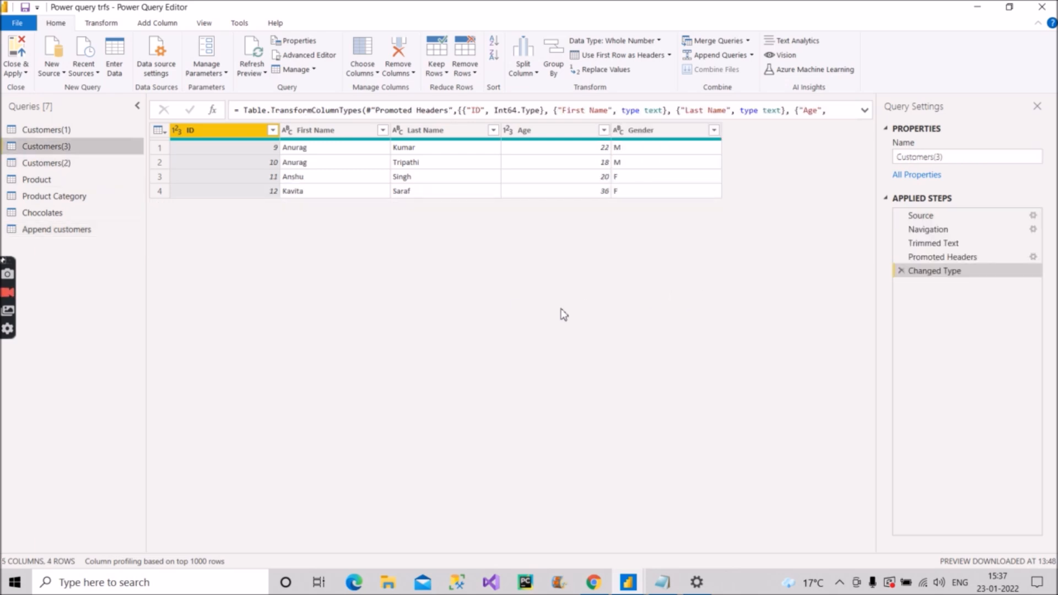
{"action": "left_click", "coordinate": [61, 230]}
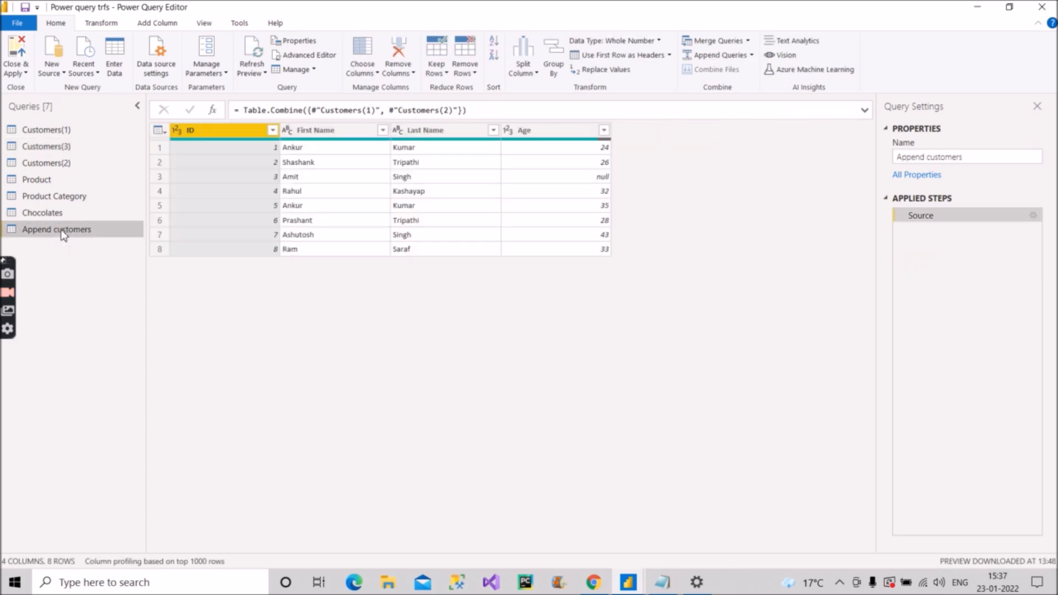
{"action": "left_click", "coordinate": [751, 56]}
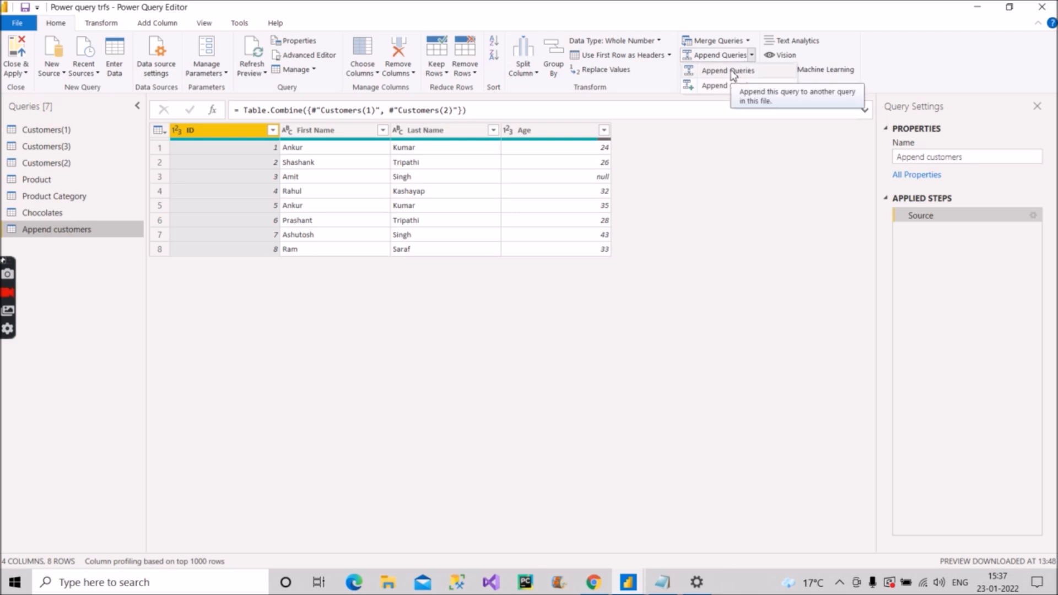
{"action": "left_click", "coordinate": [733, 75]}
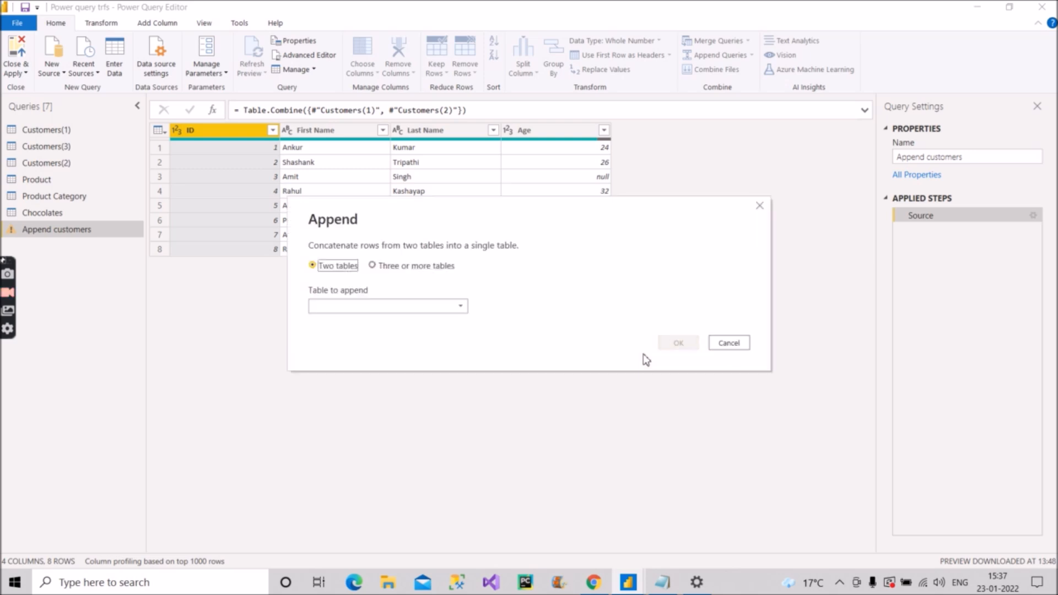
{"action": "left_click", "coordinate": [359, 307]}
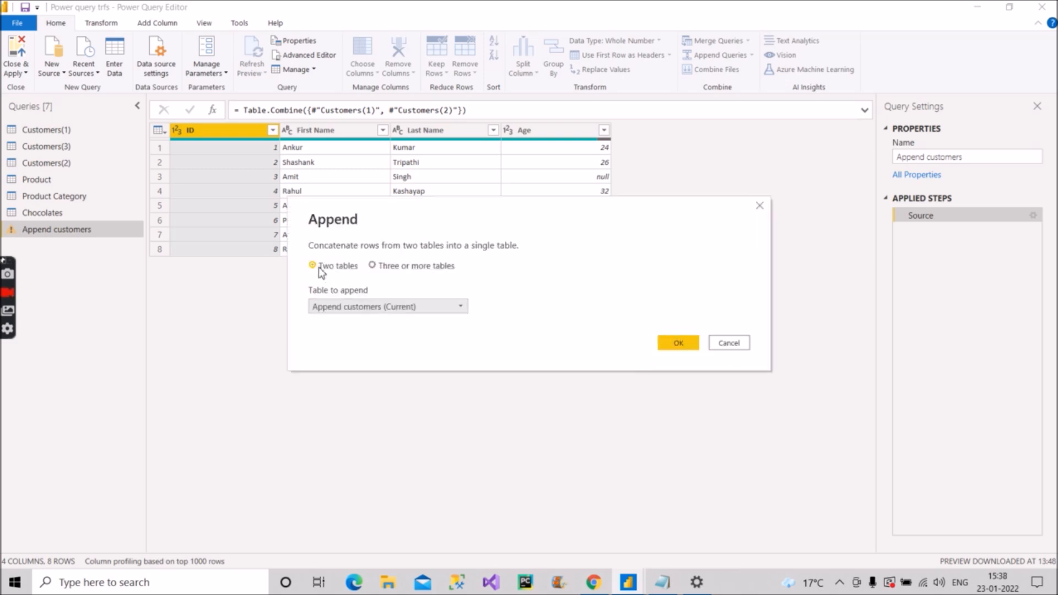
{"action": "left_click", "coordinate": [418, 311]}
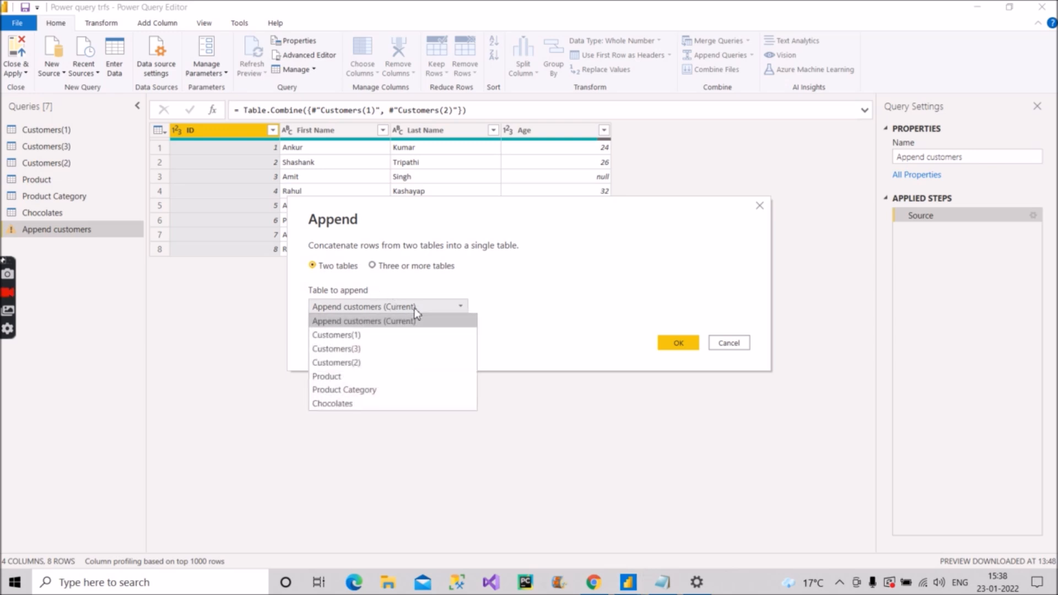
{"action": "left_click", "coordinate": [351, 349]}
{"action": "left_click", "coordinate": [673, 349]}
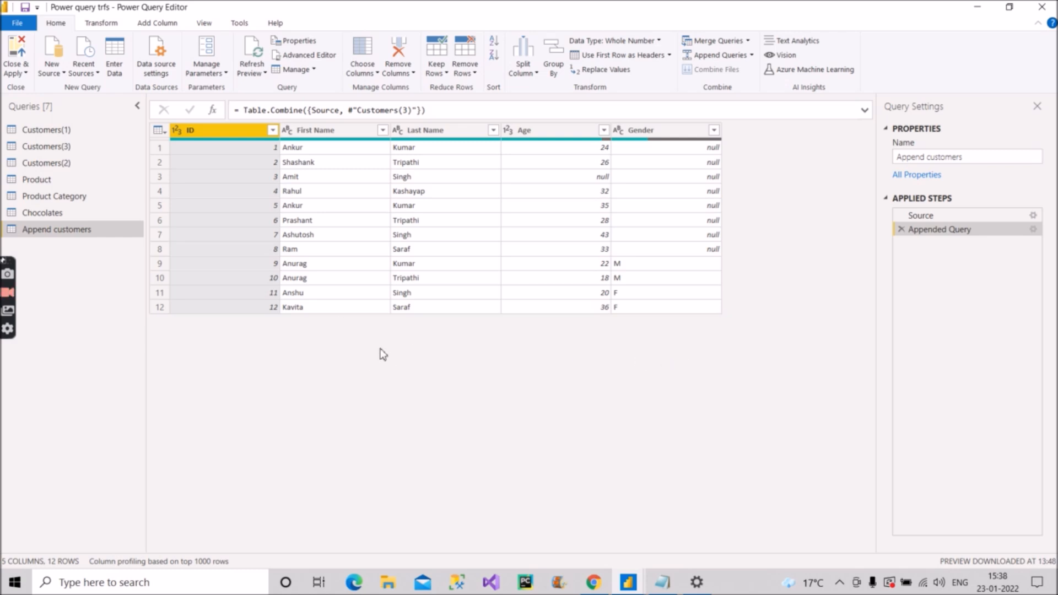
Step: Compare Customers(3) with the Append customers query, examining the added rows and the Gender column
{"action": "left_click", "coordinate": [61, 148]}
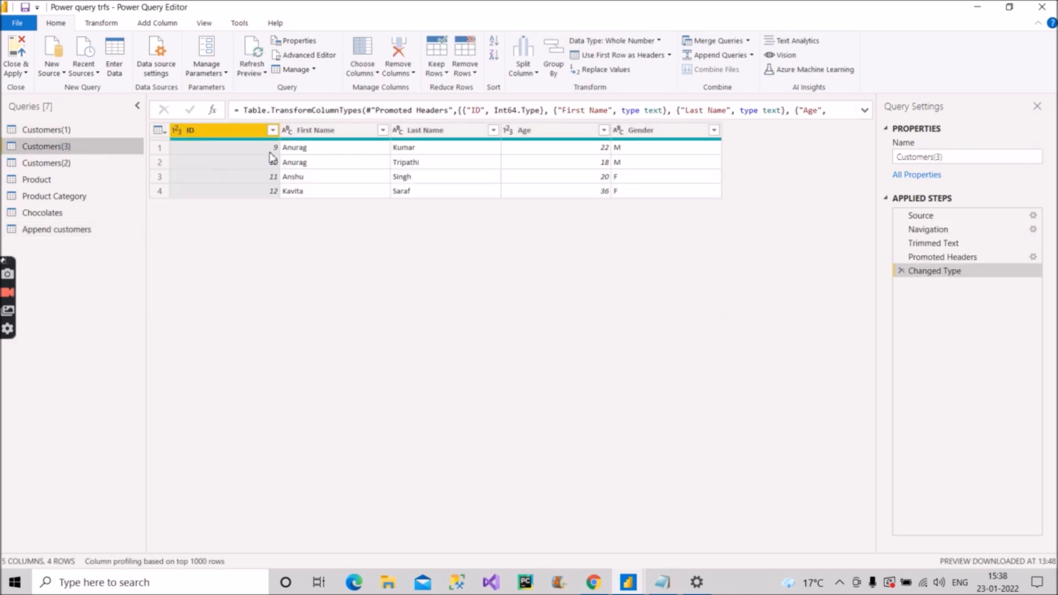
{"action": "left_click", "coordinate": [73, 230]}
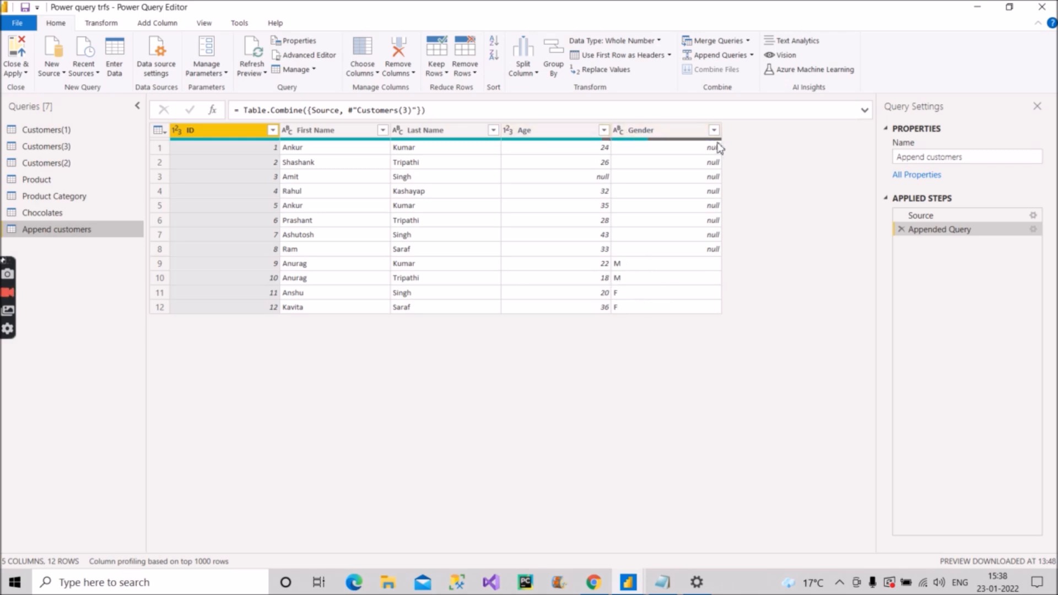
{"action": "mouse_move", "coordinate": [718, 146]}
Step: Switch to the Notepad topics list, mark the second topic as "Append-Comleted" and add a hyphen after Merge
{"action": "left_click", "coordinate": [659, 583]}
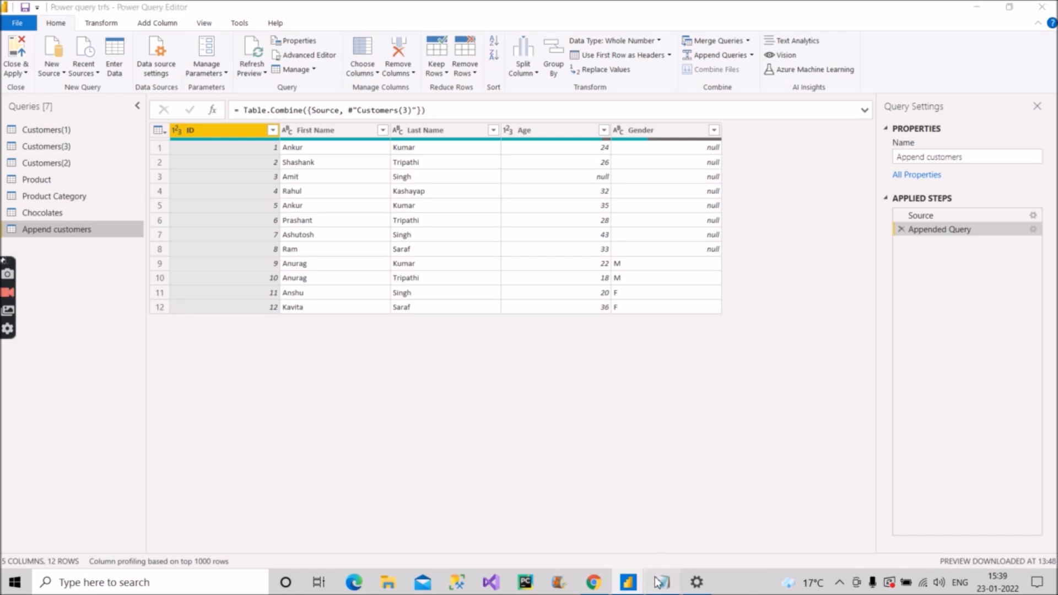
{"action": "type", "text": "-"}
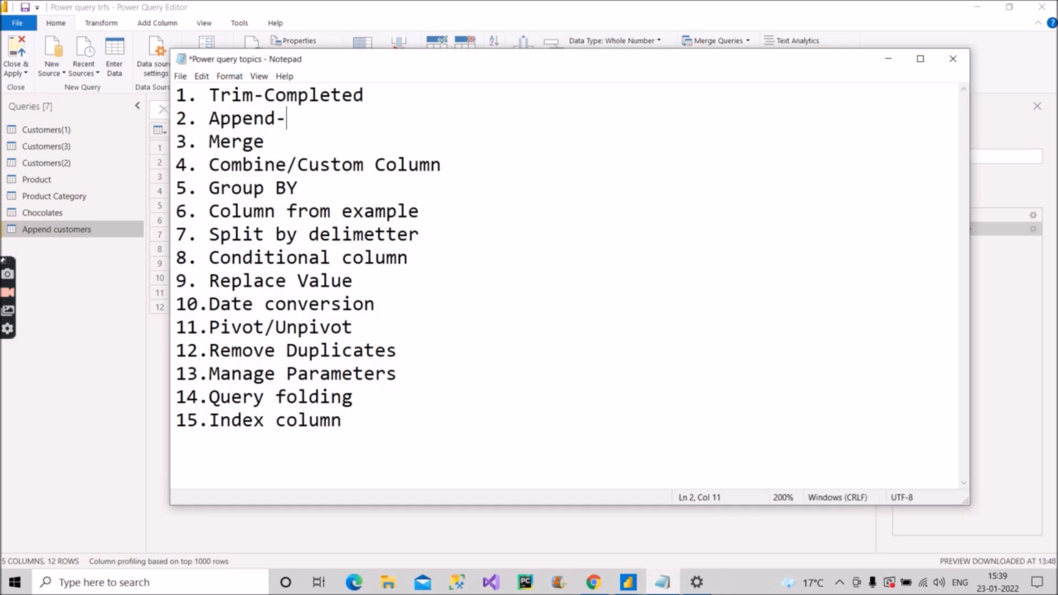
{"action": "type", "text": "Comleted"}
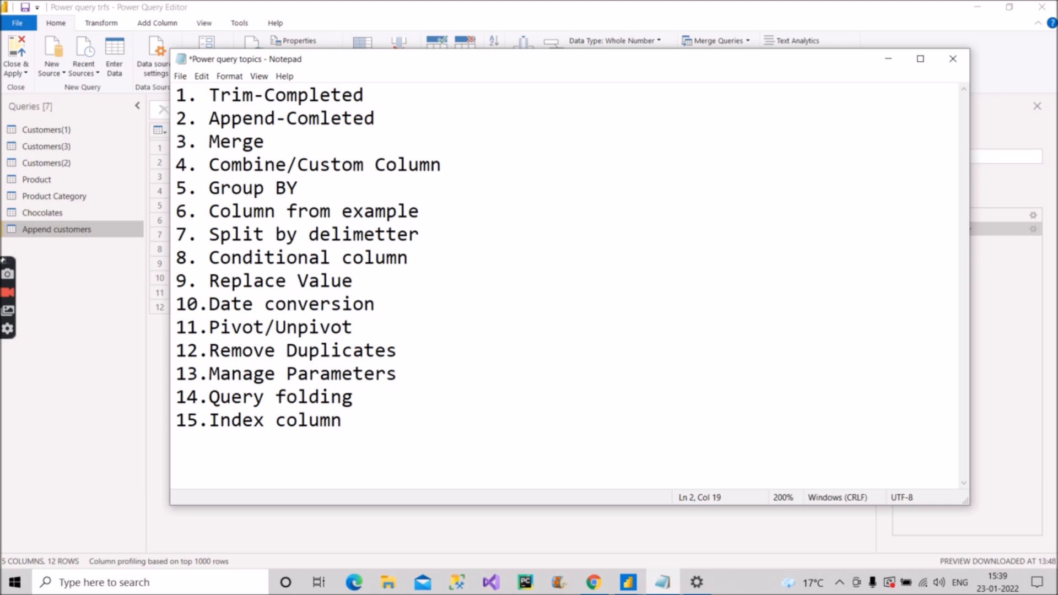
{"action": "left_click", "coordinate": [275, 146]}
{"action": "type", "text": "-"}
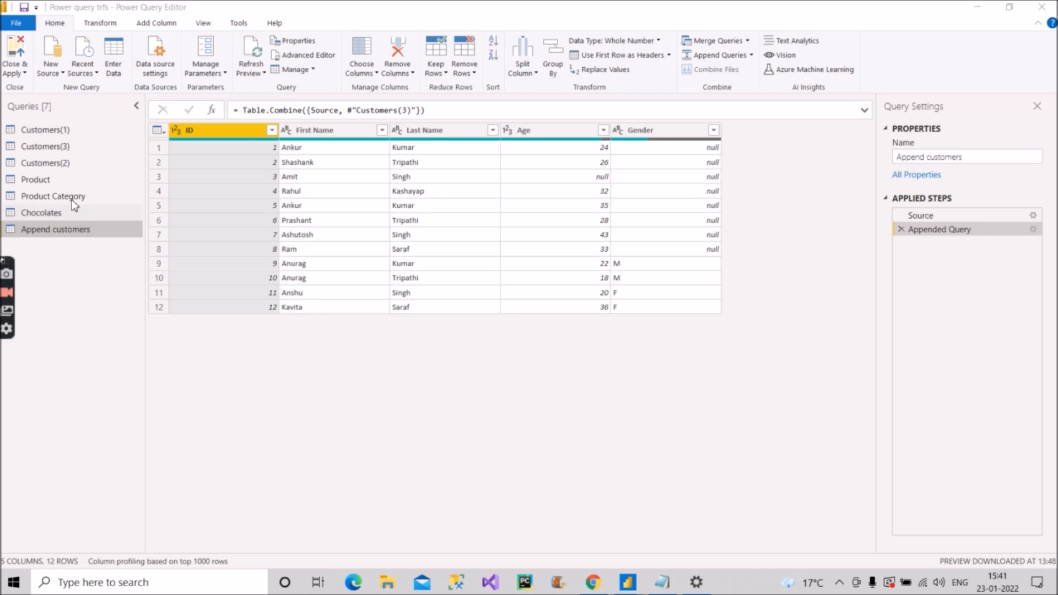
Step: Compare the columns of the Product and Product Category queries, examining the Product ID column they share
{"action": "left_click", "coordinate": [51, 182]}
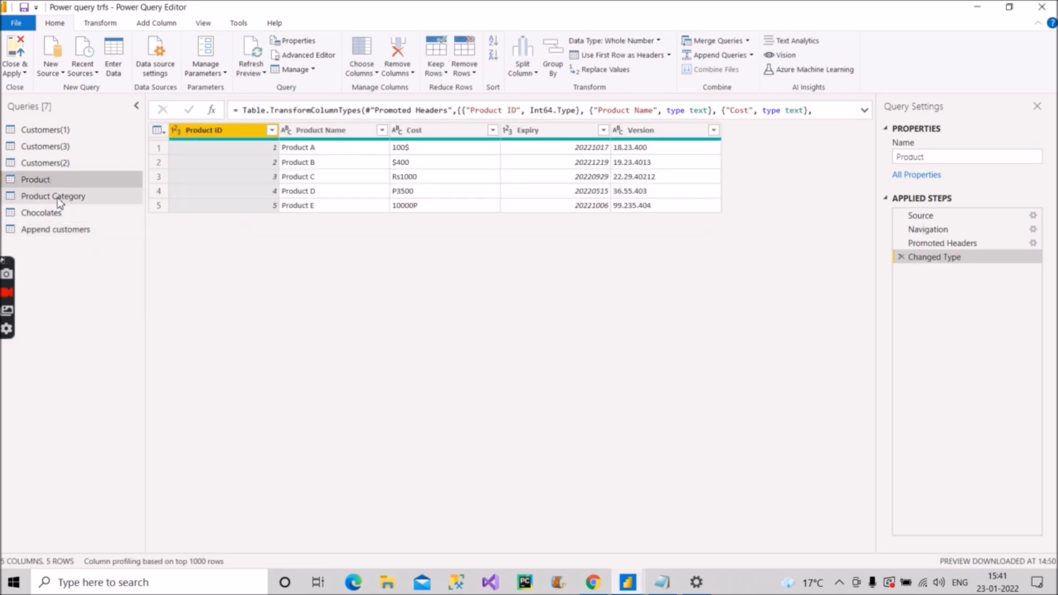
{"action": "left_click", "coordinate": [55, 197]}
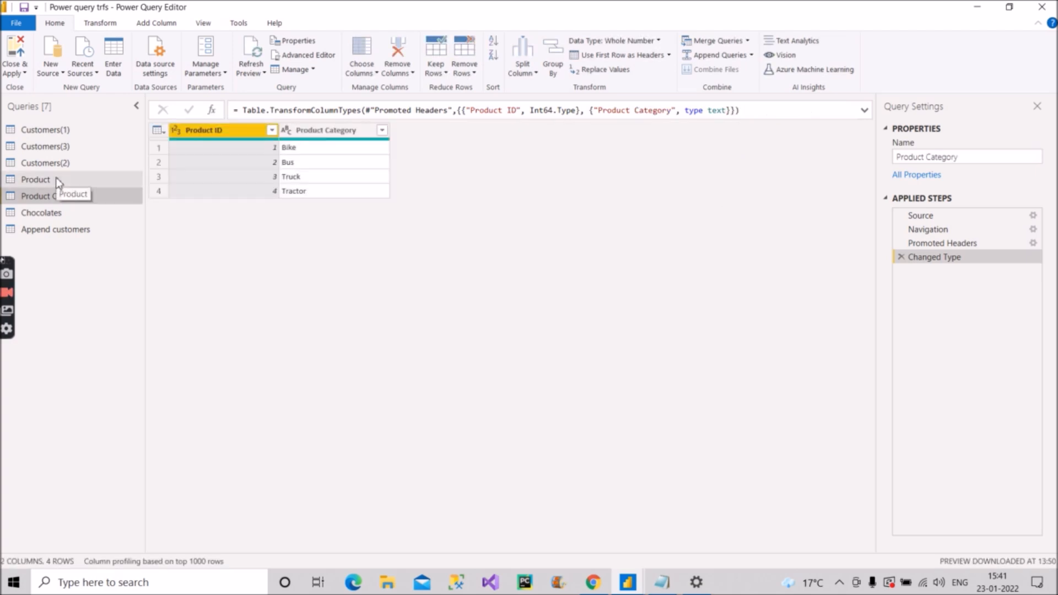
{"action": "left_click", "coordinate": [58, 181]}
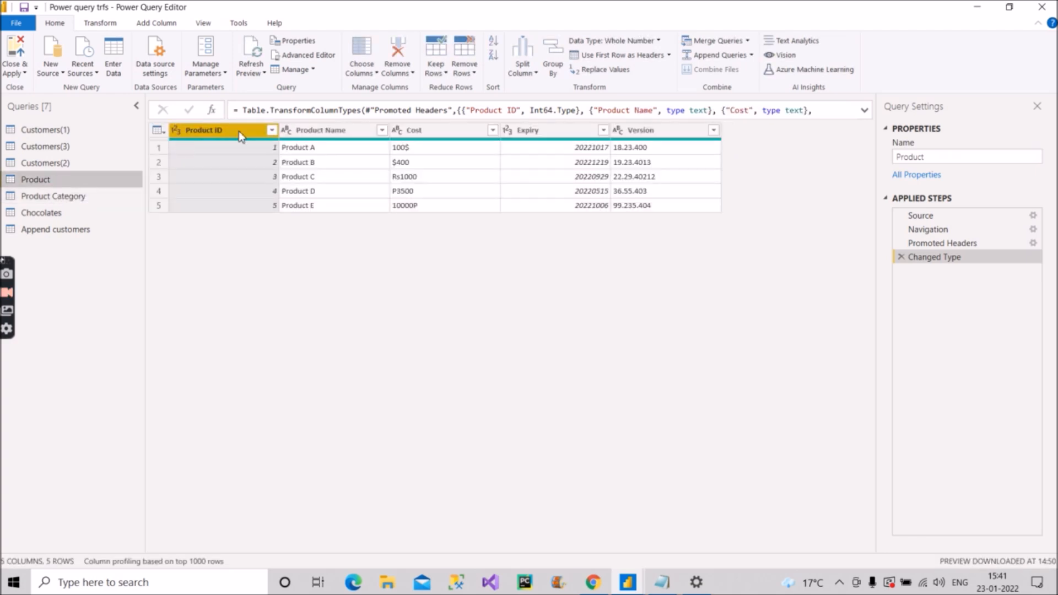
{"action": "left_click", "coordinate": [86, 197]}
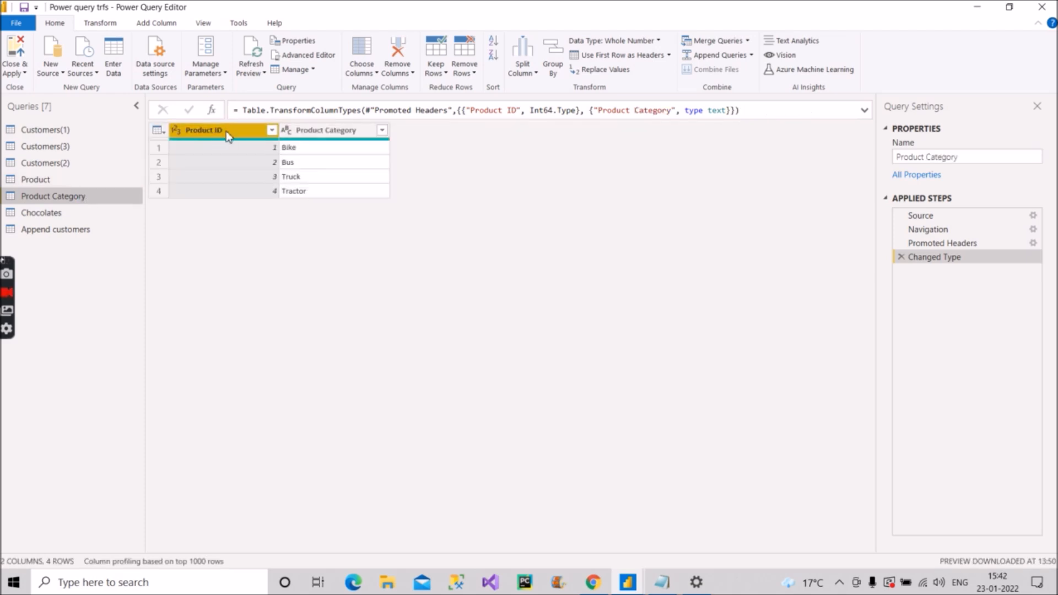
Step: Merge Product with Product Category as a new query, matching on Product ID with a Left Outer join
{"action": "left_click", "coordinate": [41, 180]}
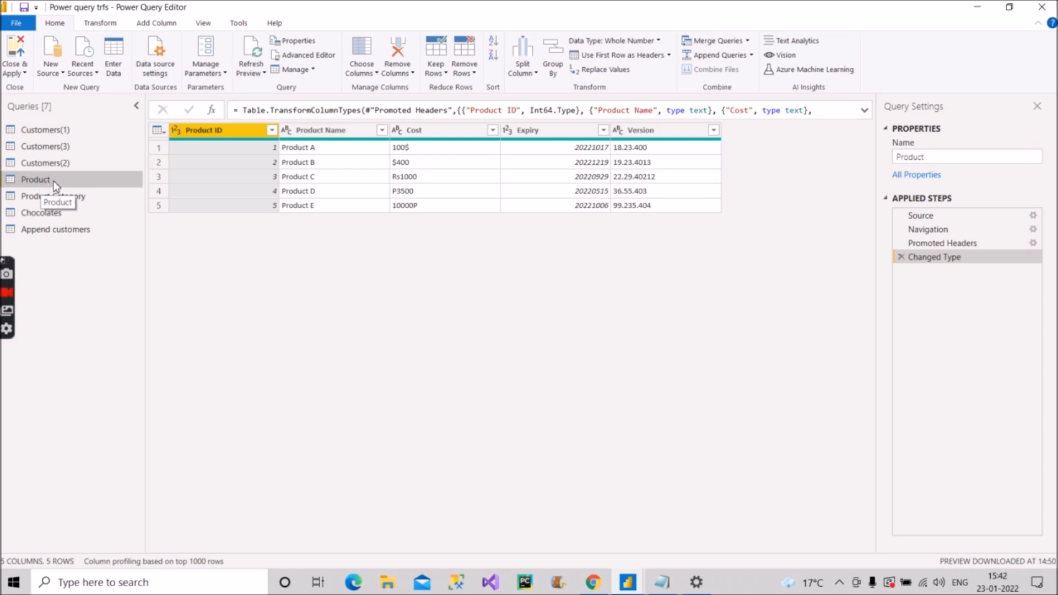
{"action": "left_click", "coordinate": [748, 42]}
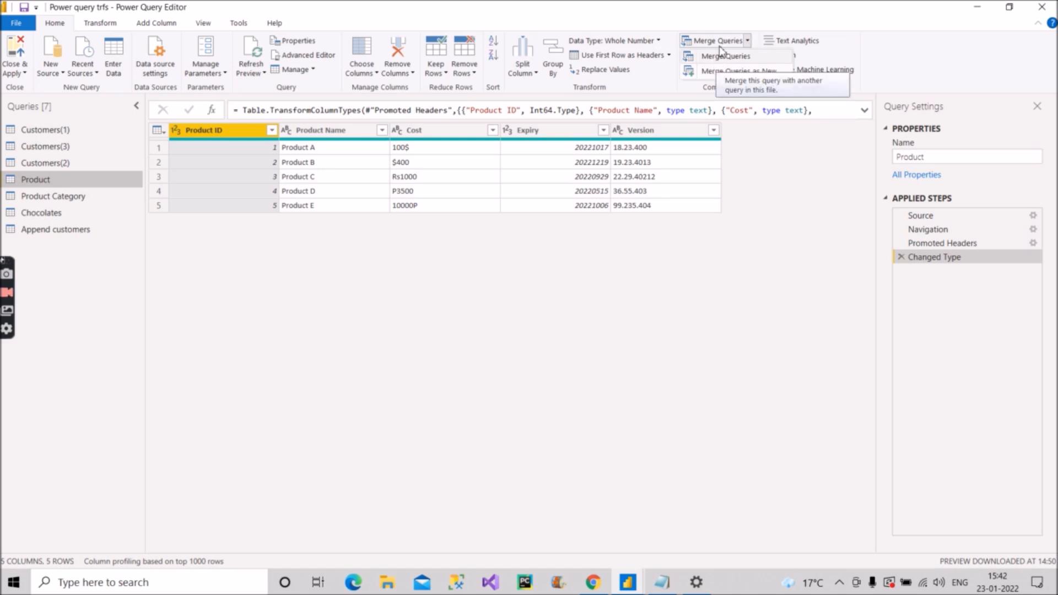
{"action": "left_click", "coordinate": [753, 71]}
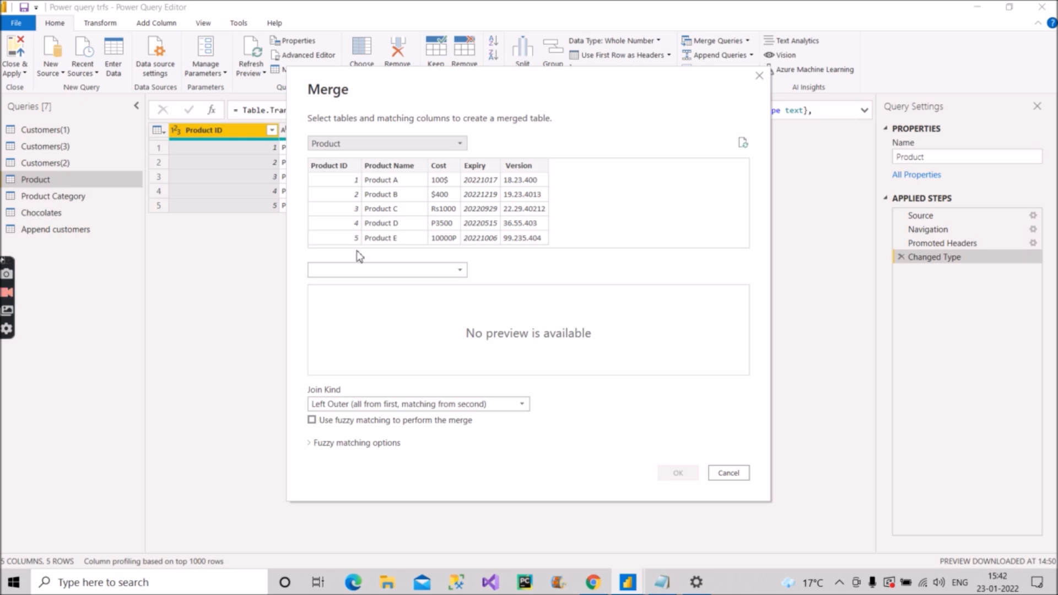
{"action": "left_click", "coordinate": [411, 274]}
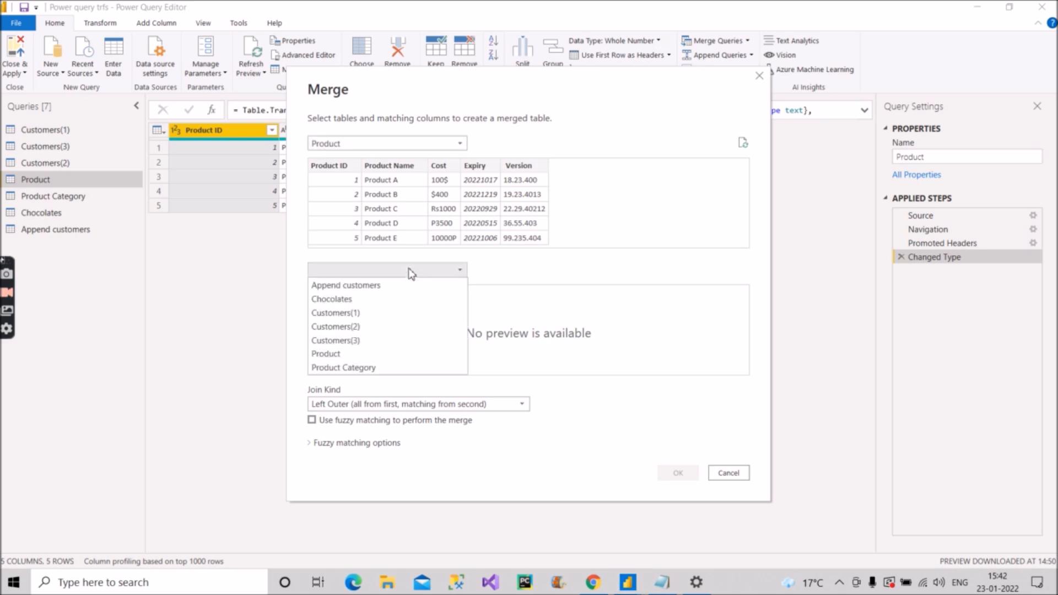
{"action": "left_click", "coordinate": [351, 368]}
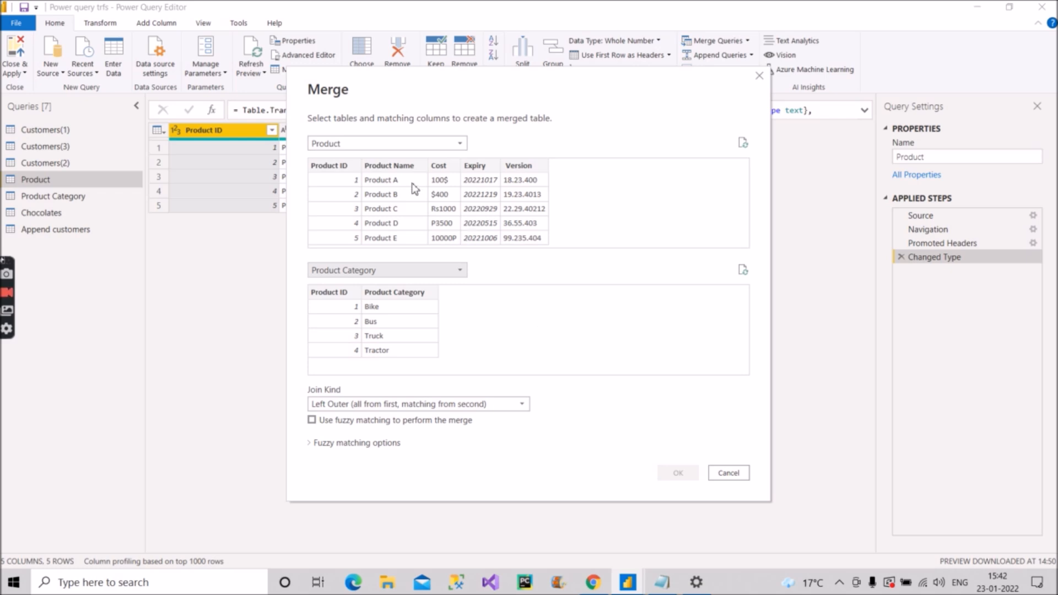
{"action": "left_click", "coordinate": [332, 171]}
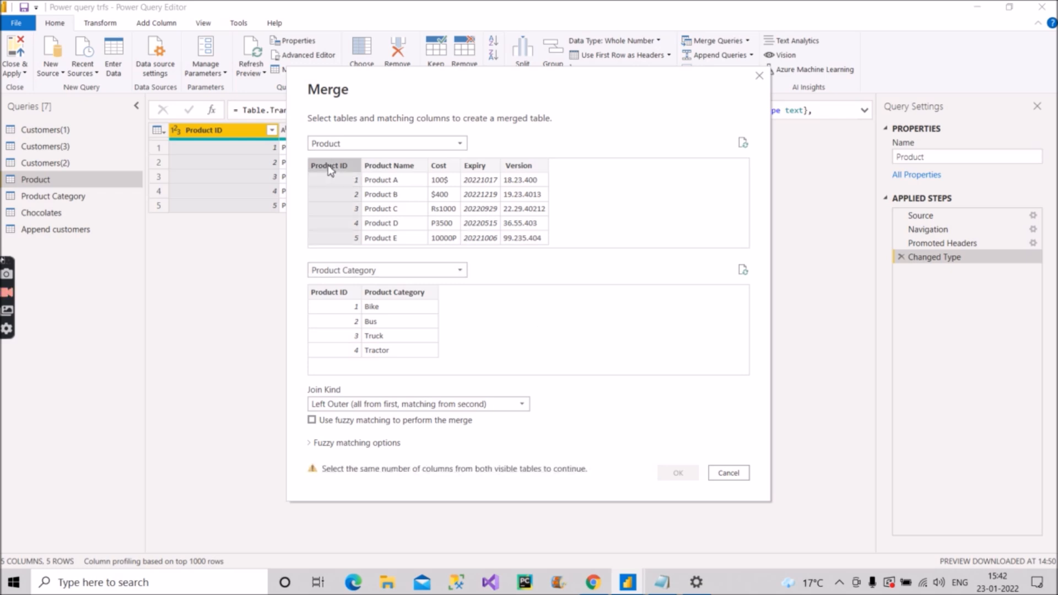
{"action": "left_click", "coordinate": [342, 302]}
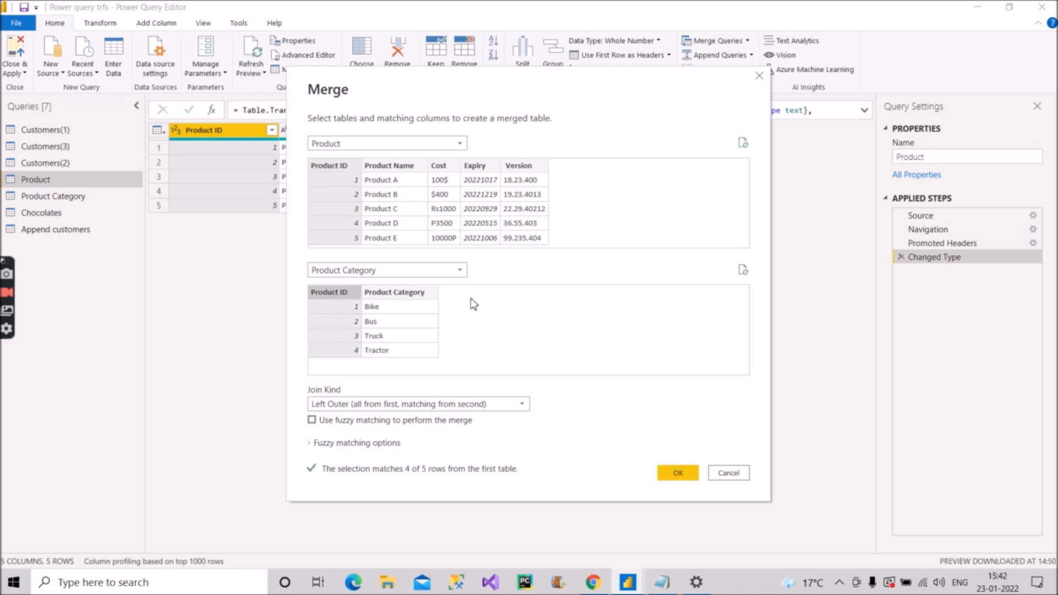
{"action": "left_click", "coordinate": [521, 406]}
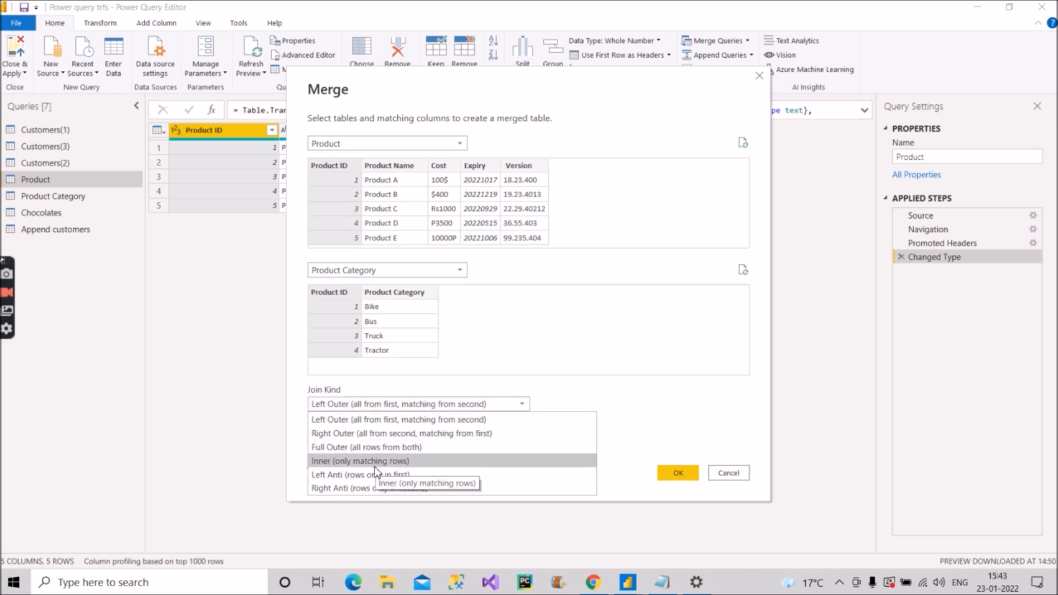
{"action": "left_click", "coordinate": [412, 421]}
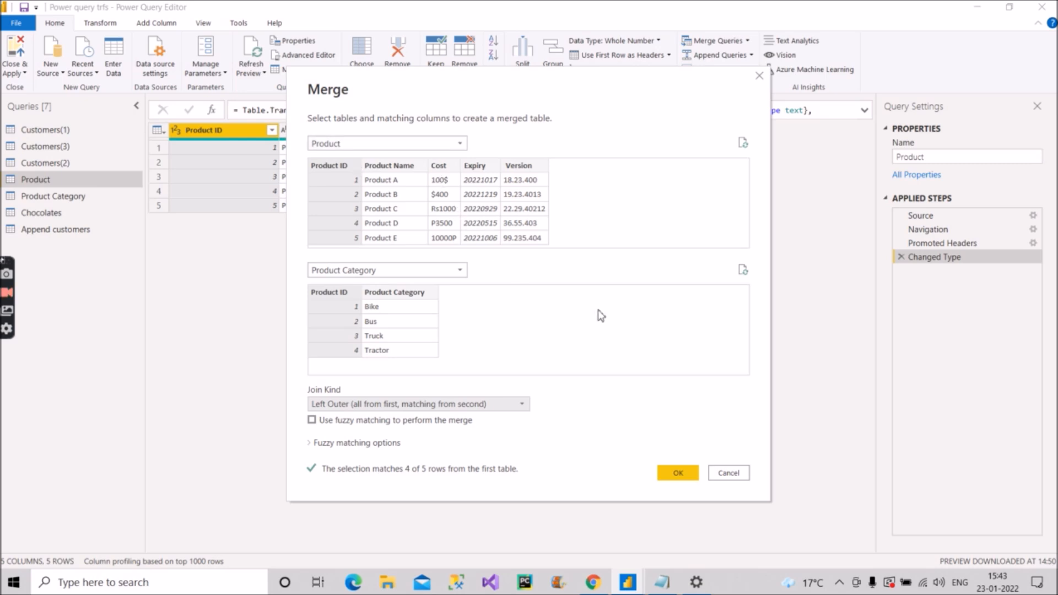
{"action": "left_click", "coordinate": [674, 475]}
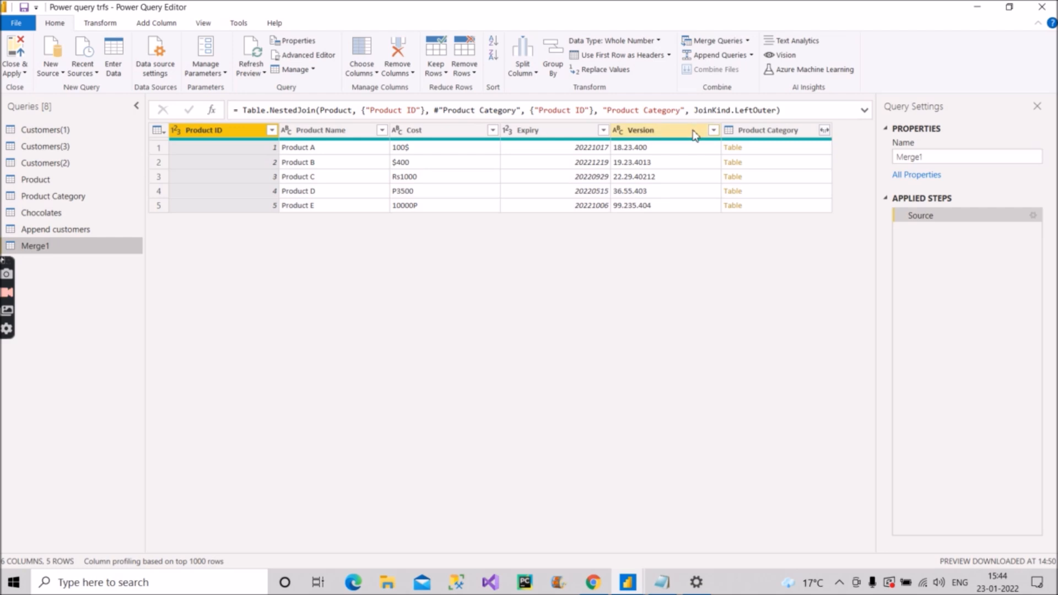
Step: Expand the merged Product Category table column to only its Product Category field, without the original column name as prefix
{"action": "left_click", "coordinate": [825, 131]}
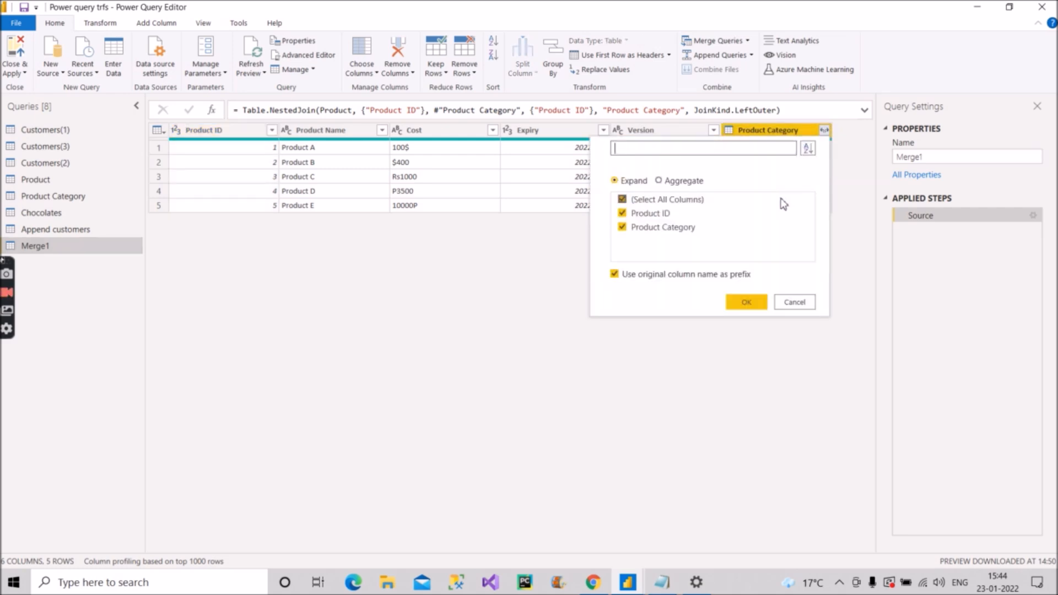
{"action": "left_click", "coordinate": [618, 196]}
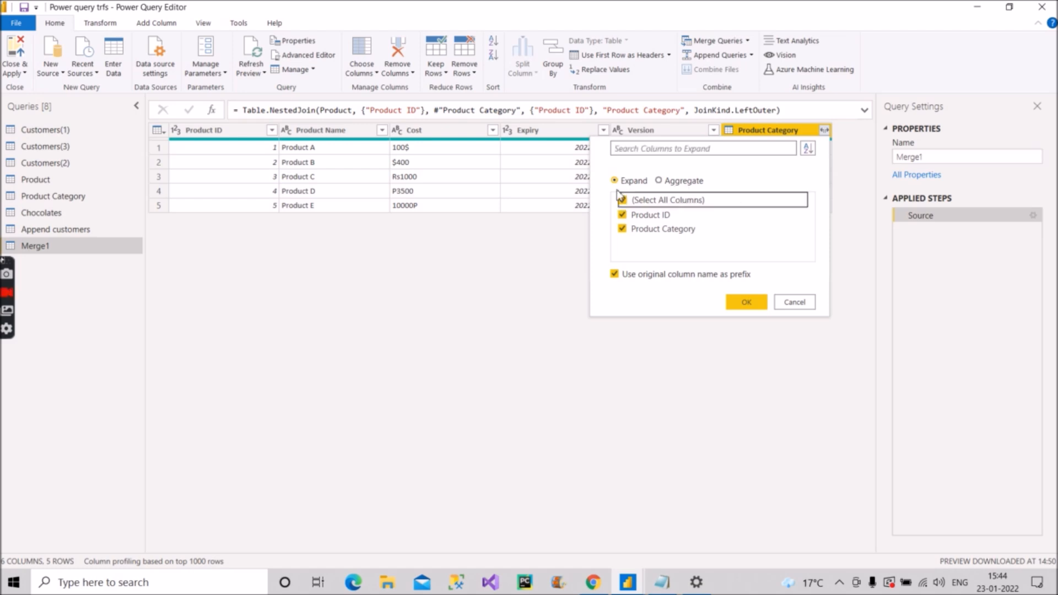
{"action": "left_click", "coordinate": [621, 200]}
{"action": "left_click", "coordinate": [624, 230]}
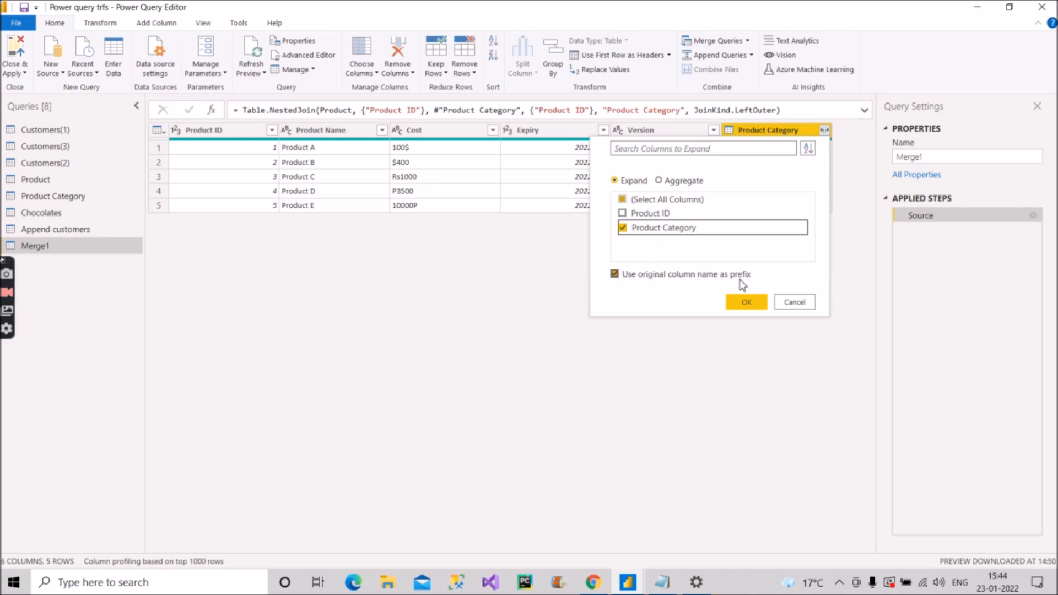
{"action": "left_click", "coordinate": [614, 275]}
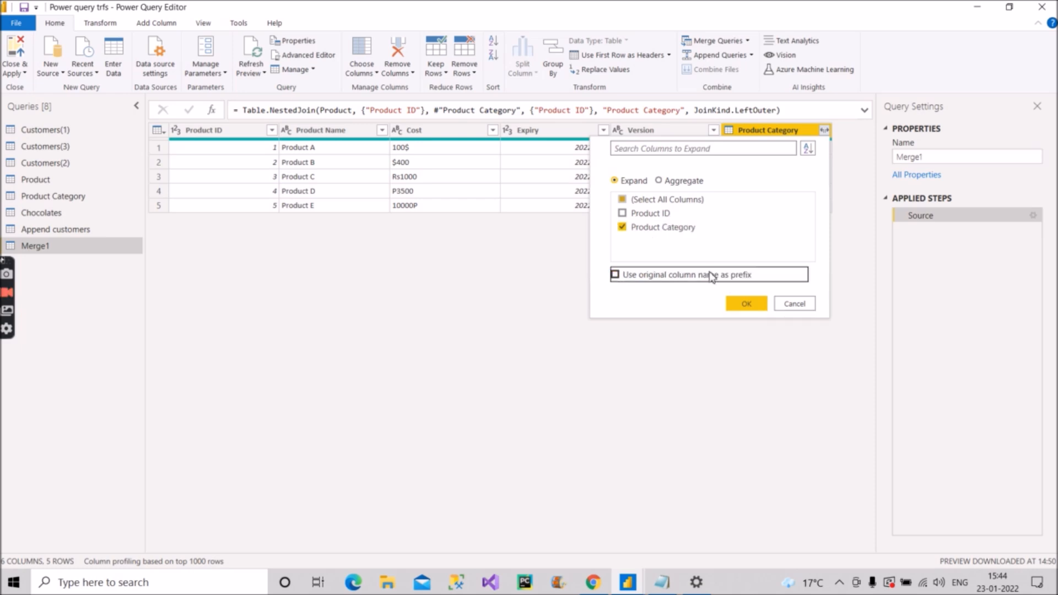
{"action": "left_click", "coordinate": [751, 312]}
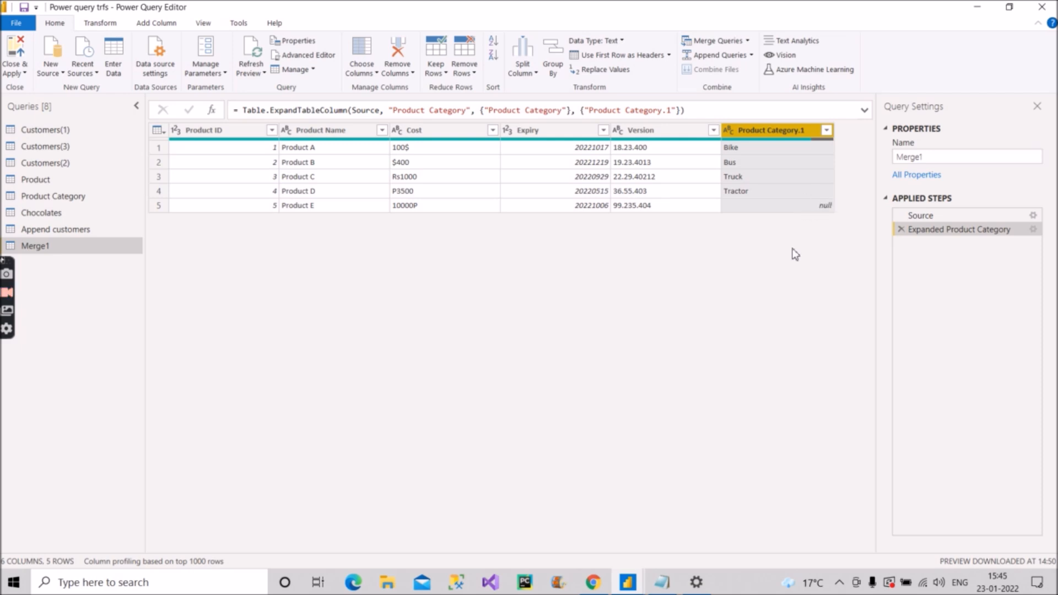
Step: Rename the expanded last column to "Product Category"
{"action": "double_click", "coordinate": [806, 133]}
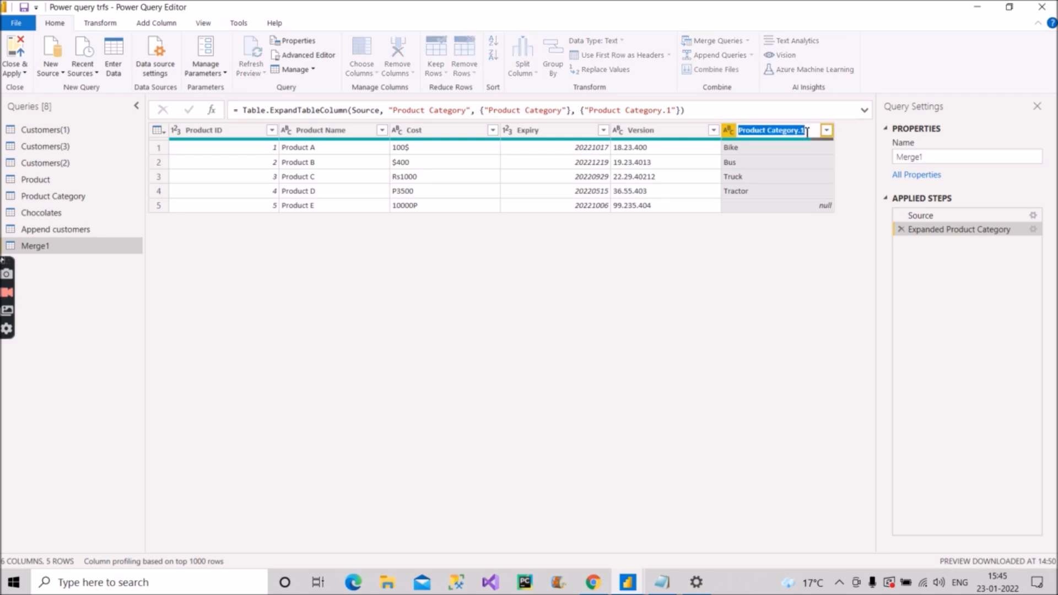
{"action": "left_click", "coordinate": [809, 132]}
{"action": "key", "text": "BackSpace"}
{"action": "key", "text": "BackSpace"}
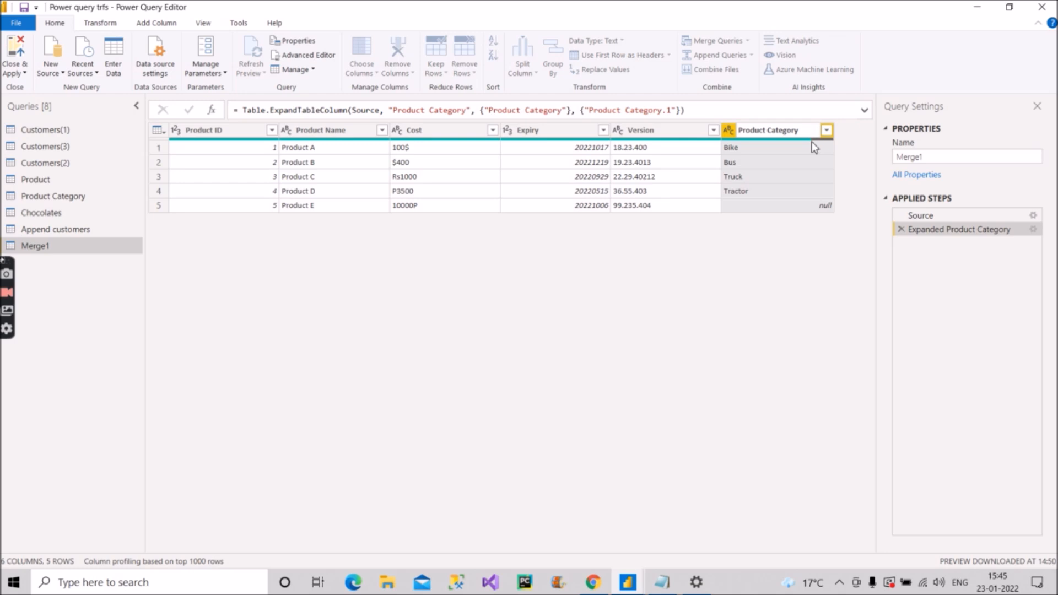
{"action": "left_click", "coordinate": [832, 254]}
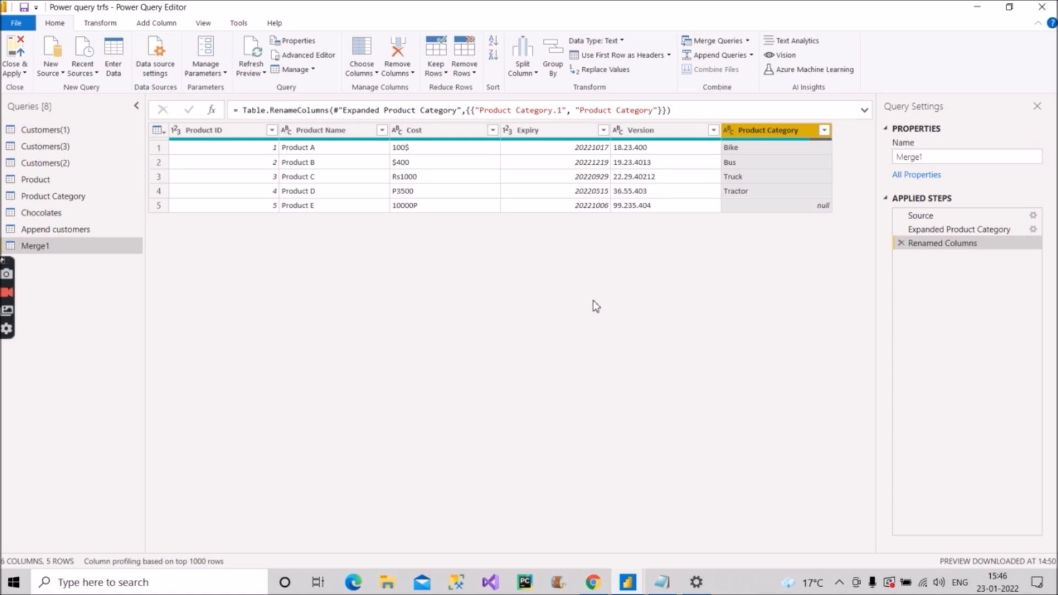
Step: Rename the new merged query as "Merge Products"
{"action": "left_click", "coordinate": [951, 157]}
{"action": "left_click_drag", "start_coordinate": [946, 158], "coordinate": [870, 163]}
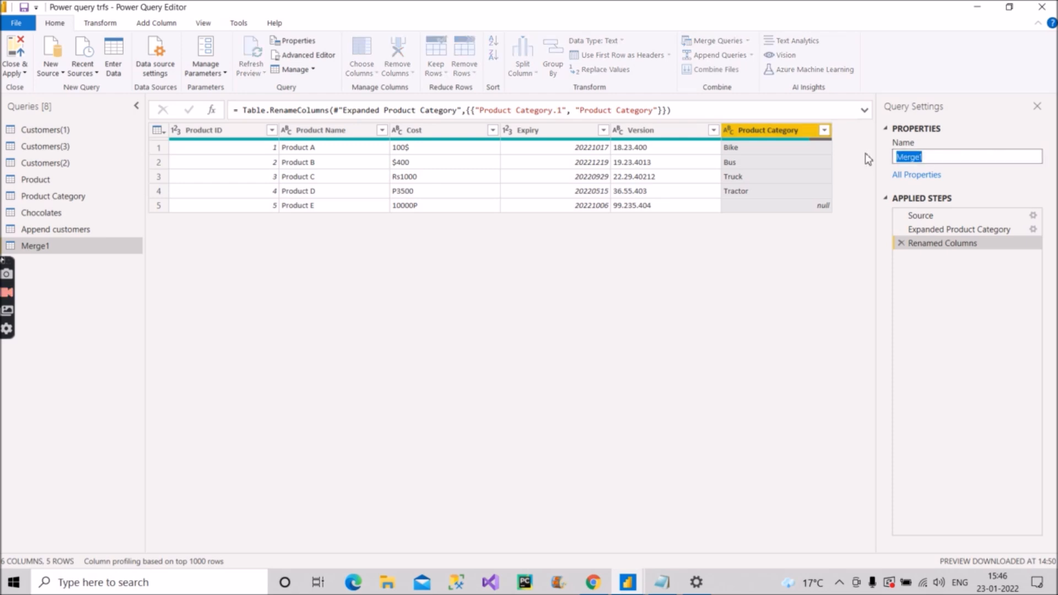
{"action": "type", "text": "Product"}
{"action": "key", "text": "BackSpace"}
{"action": "key", "text": "BackSpace"}
{"action": "key", "text": "BackSpace"}
{"action": "key", "text": "BackSpace"}
{"action": "key", "text": "BackSpace"}
{"action": "key", "text": "BackSpace"}
{"action": "key", "text": "BackSpace"}
{"action": "type", "text": "Merge roducts"}
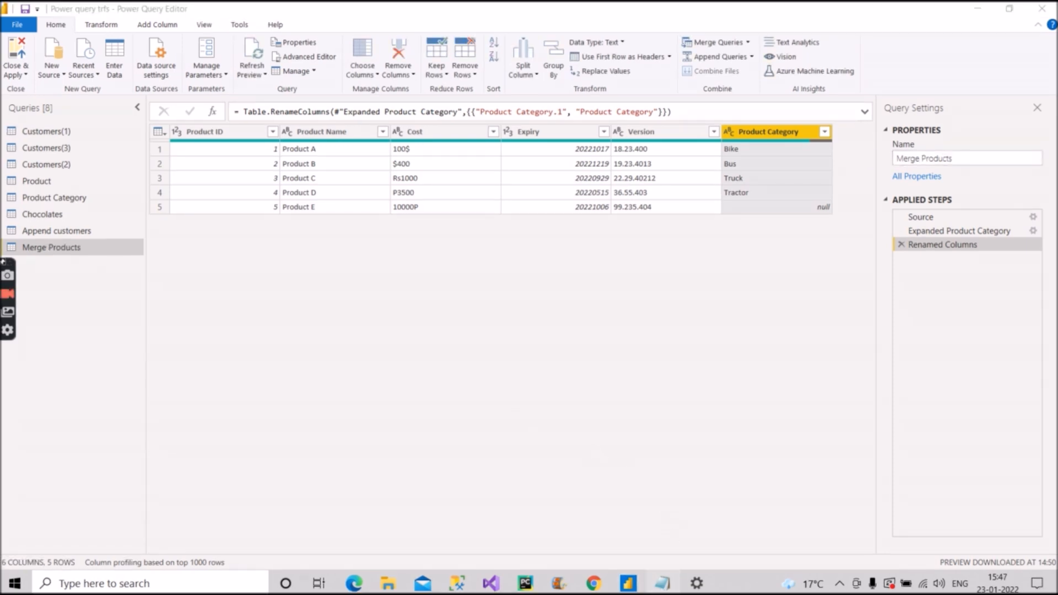
Step: Mark the third topic in the Notepad list as "Merge-COmleted" and return to Power Query Editor
{"action": "left_click", "coordinate": [662, 583]}
{"action": "type", "text": "C"}
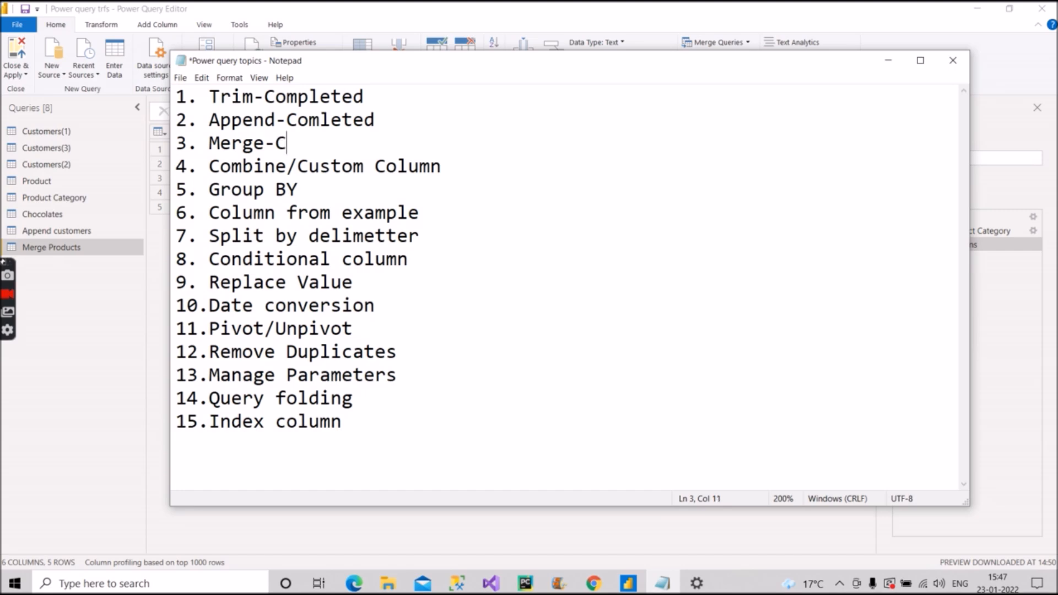
{"action": "type", "text": "Omleted"}
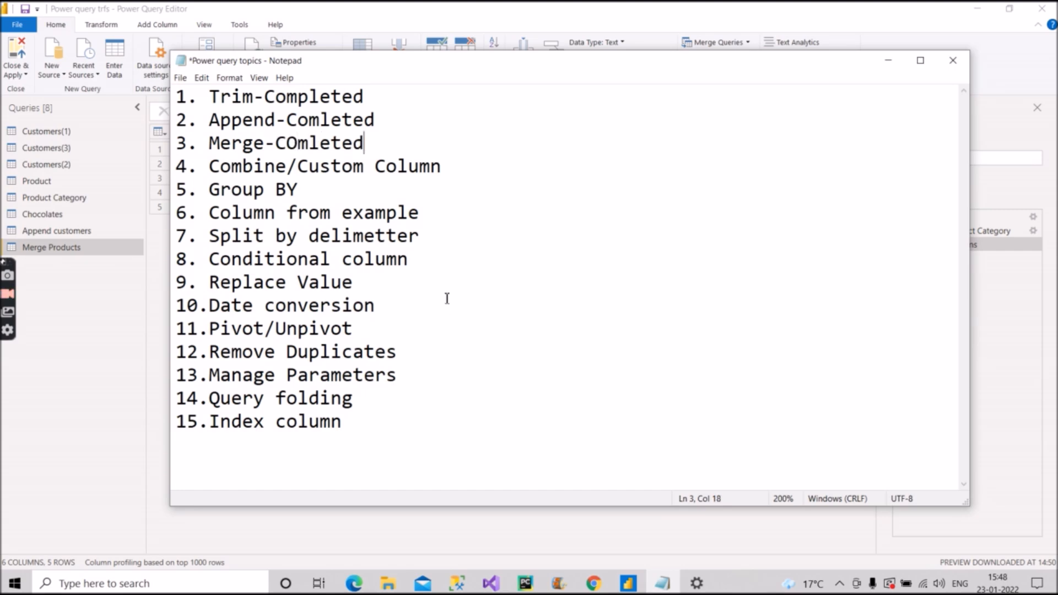
{"action": "left_click", "coordinate": [889, 63]}
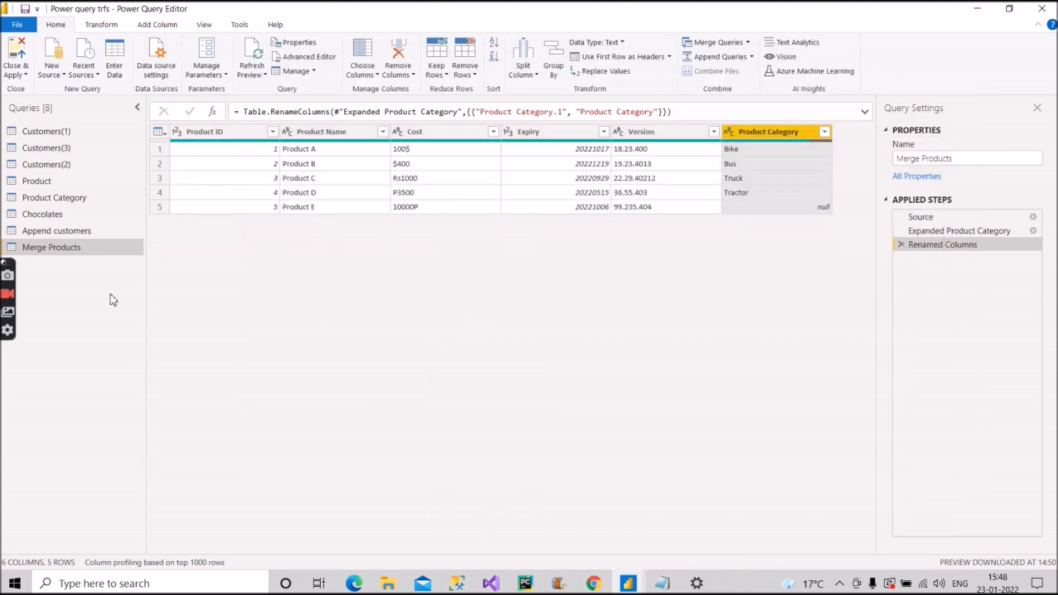
Step: In the Append customers query, merge First Name and Last Name into a new space-separated column "Full Name", and delete that applied step
{"action": "left_click", "coordinate": [88, 234]}
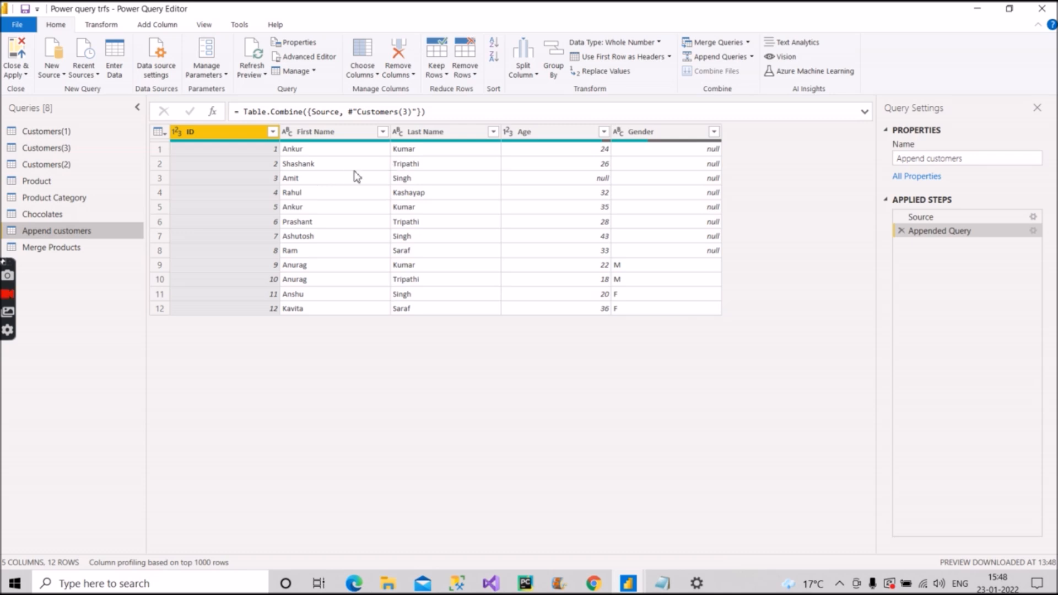
{"action": "left_click", "coordinate": [343, 138]}
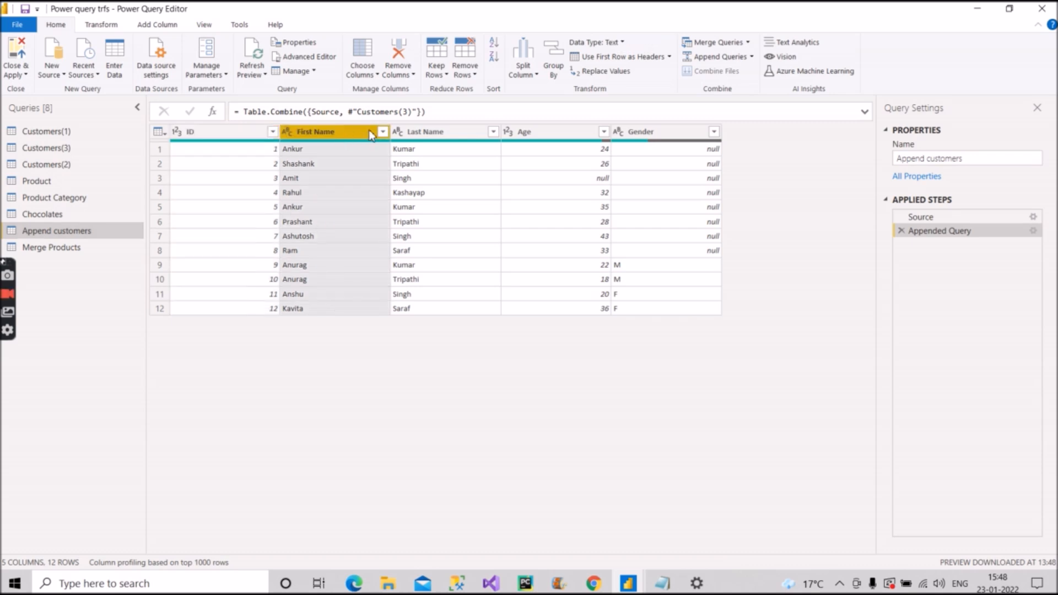
{"action": "left_click", "coordinate": [448, 138], "text": "ctrl"}
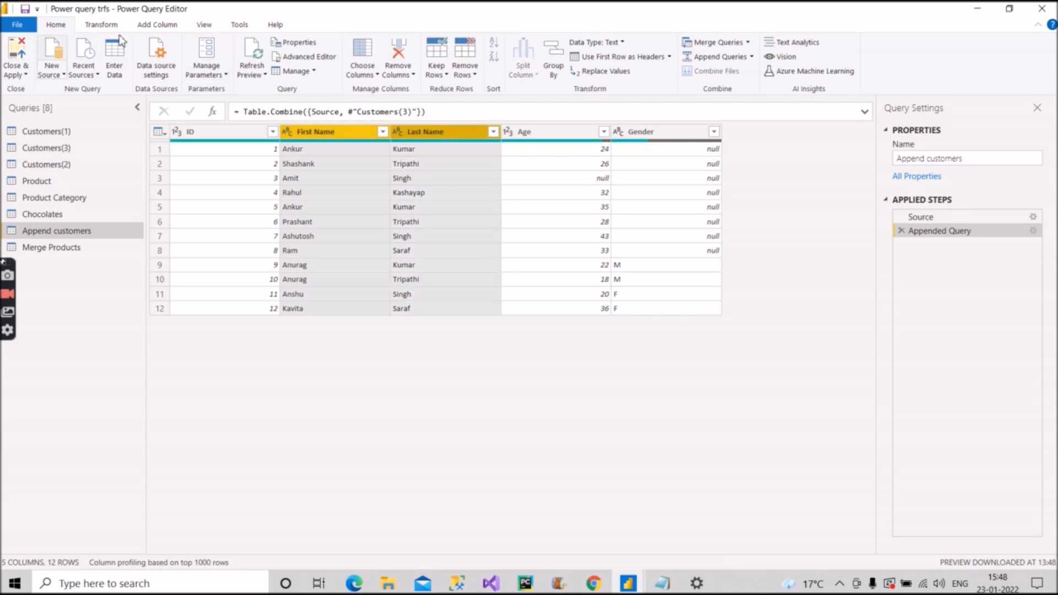
{"action": "left_click", "coordinate": [143, 25]}
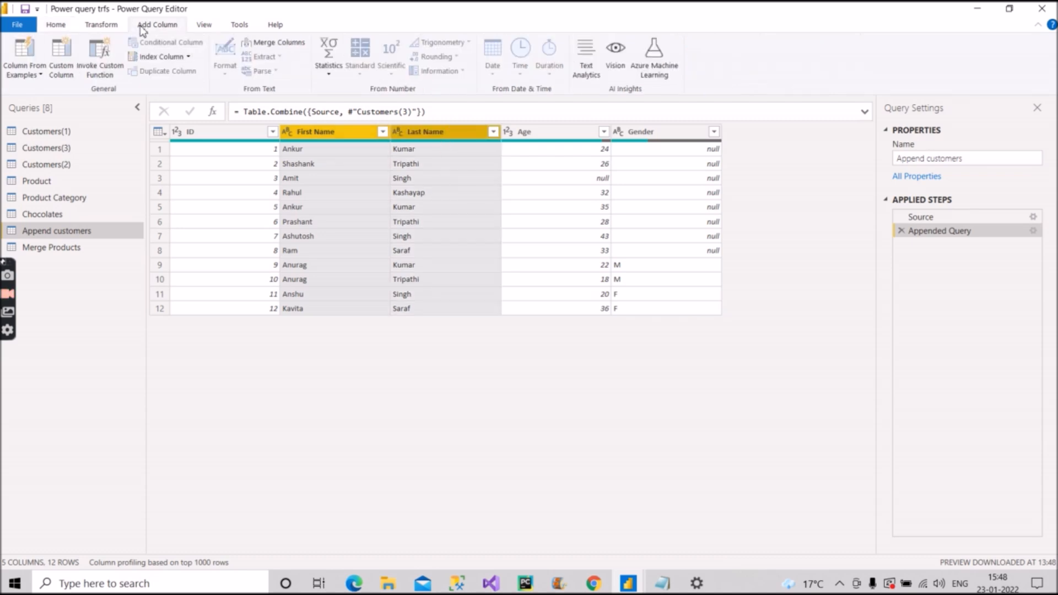
{"action": "left_click", "coordinate": [282, 44]}
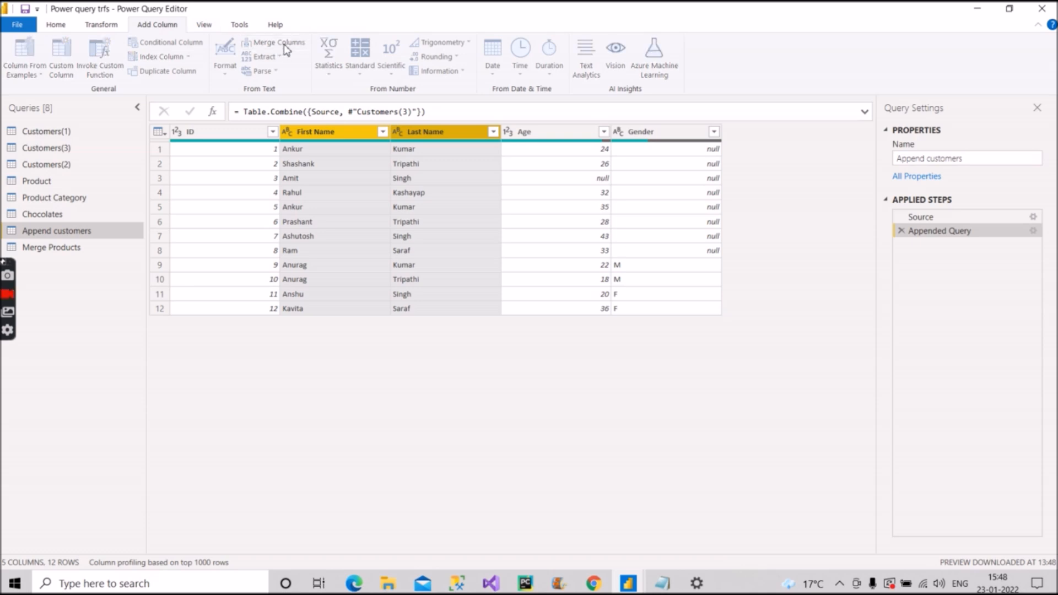
{"action": "left_click", "coordinate": [353, 312]}
{"action": "left_click_drag", "start_coordinate": [349, 312], "coordinate": [288, 315]}
{"action": "key", "text": "BackSpace"}
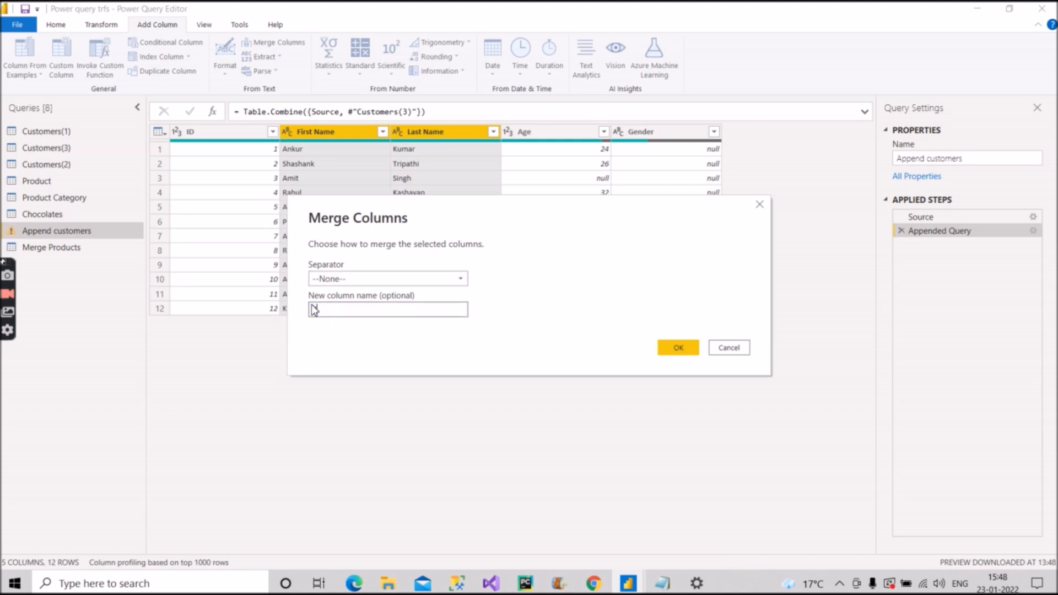
{"action": "type", "text": "Full Name"}
{"action": "left_click", "coordinate": [404, 280]}
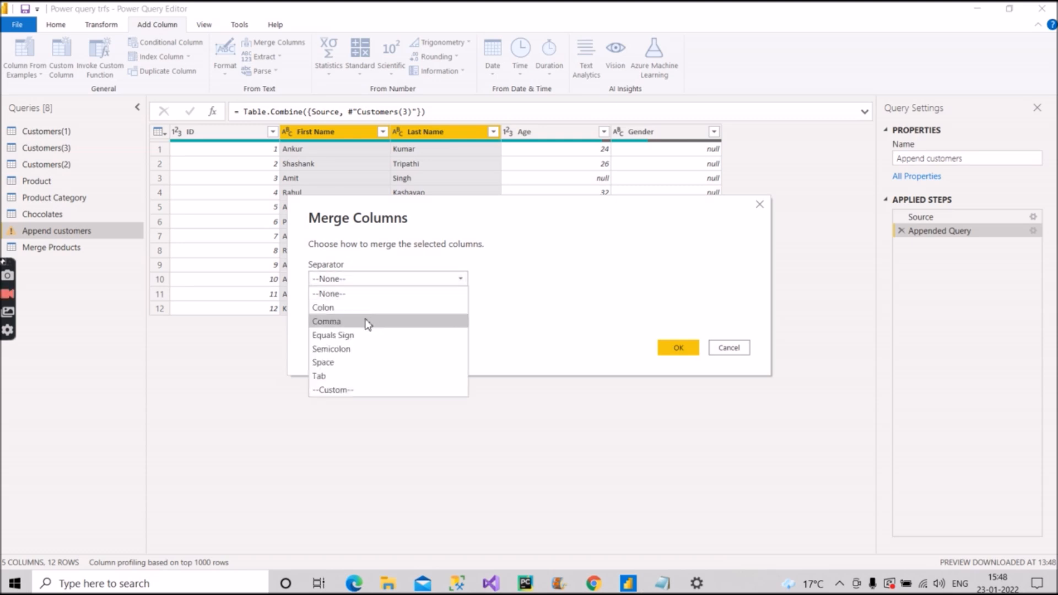
{"action": "left_click", "coordinate": [345, 364]}
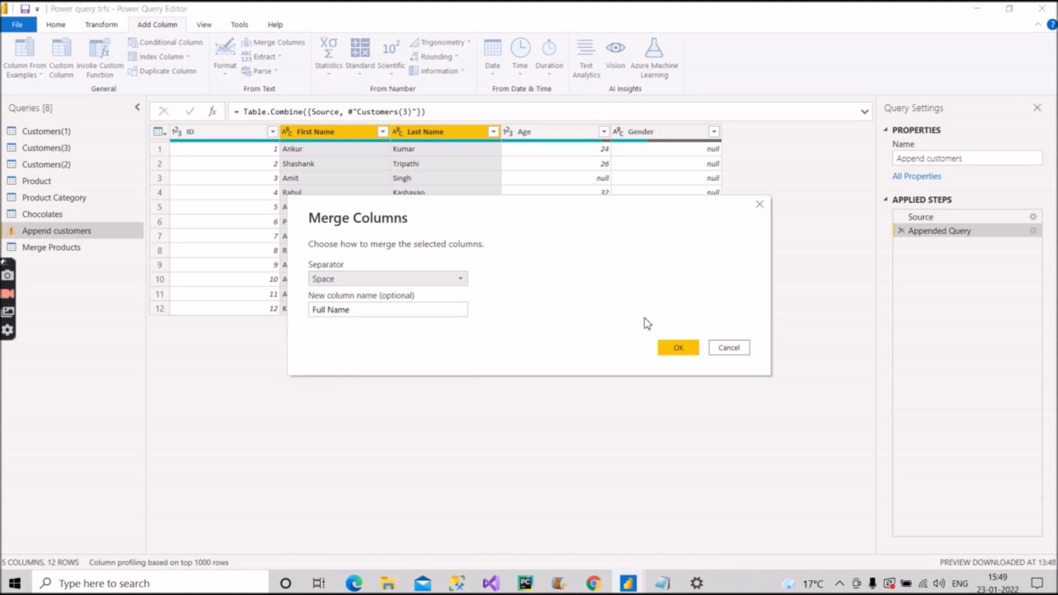
{"action": "left_click", "coordinate": [669, 350]}
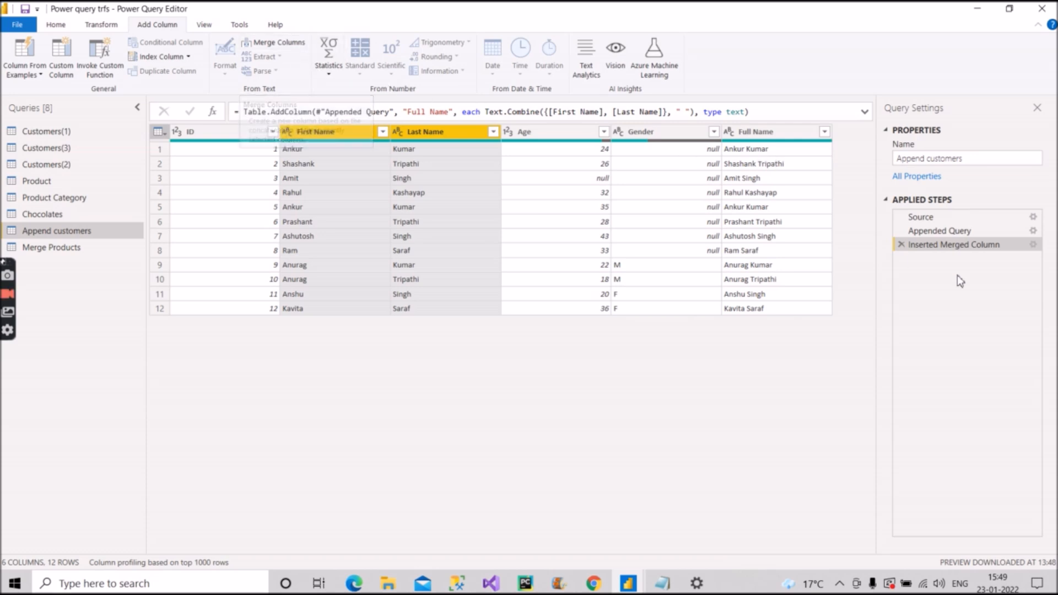
{"action": "left_click", "coordinate": [902, 245]}
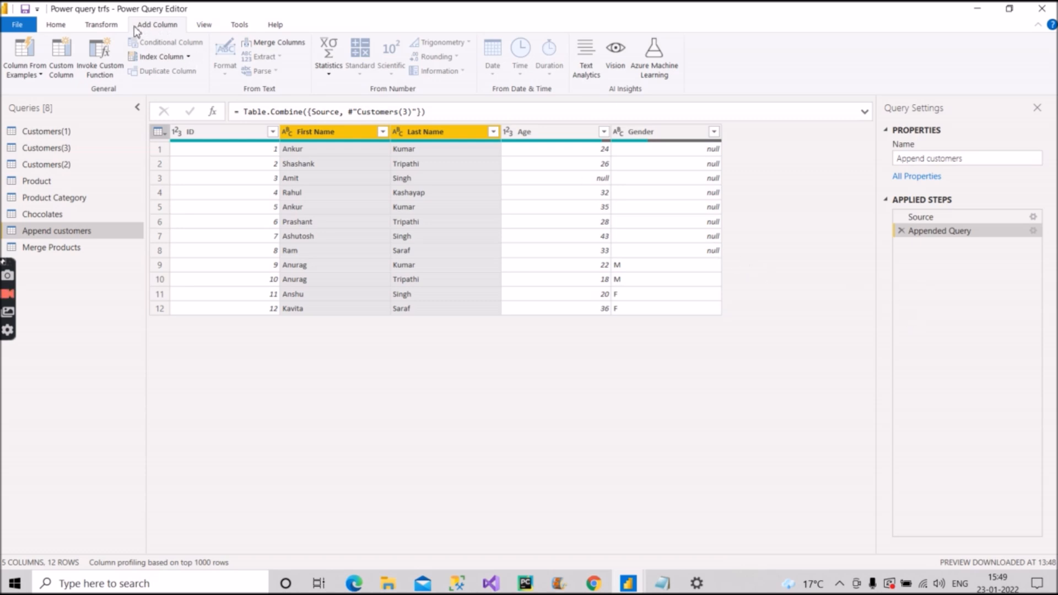
Step: Start a custom column in the Append customers query and name it "Full Name"
{"action": "left_click", "coordinate": [60, 72]}
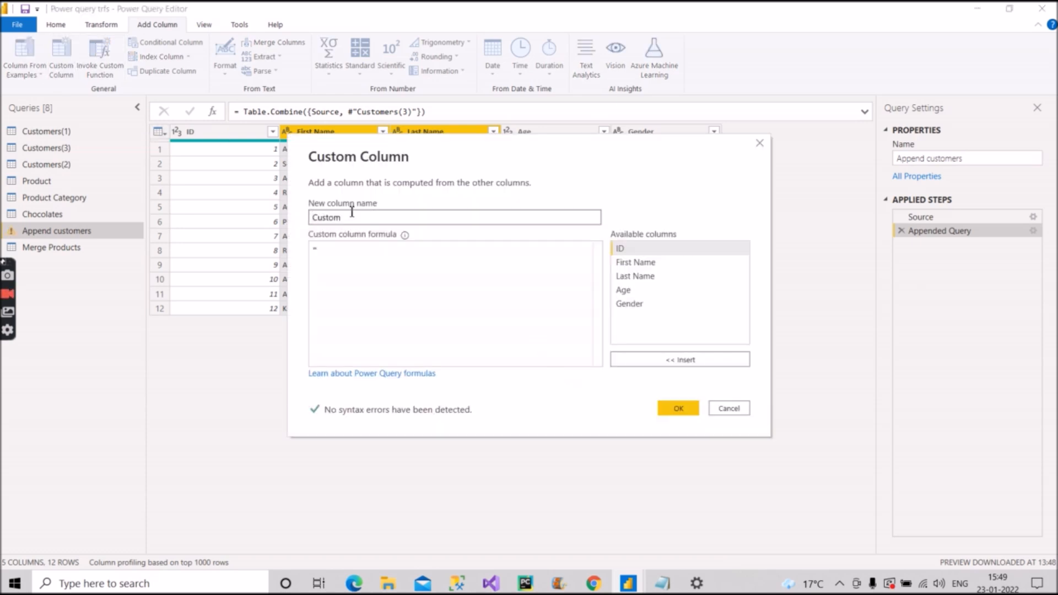
{"action": "double_click", "coordinate": [325, 219]}
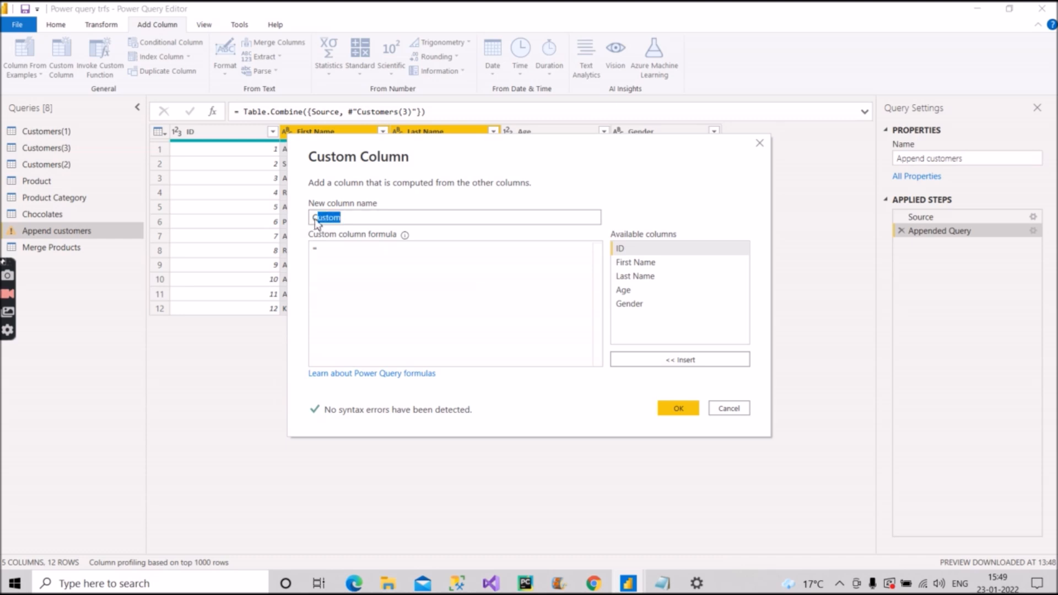
{"action": "type", "text": "Fu"}
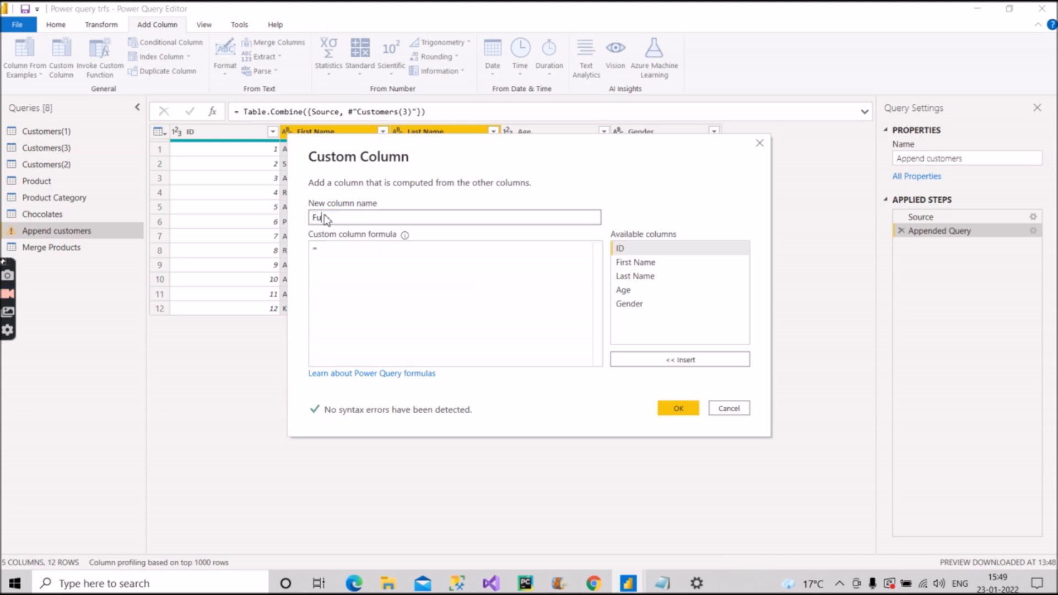
{"action": "type", "text": "ll Name"}
Step: Build the custom column formula [First Name] & " " & [Last Name] and add the column to the table
{"action": "left_click", "coordinate": [356, 253]}
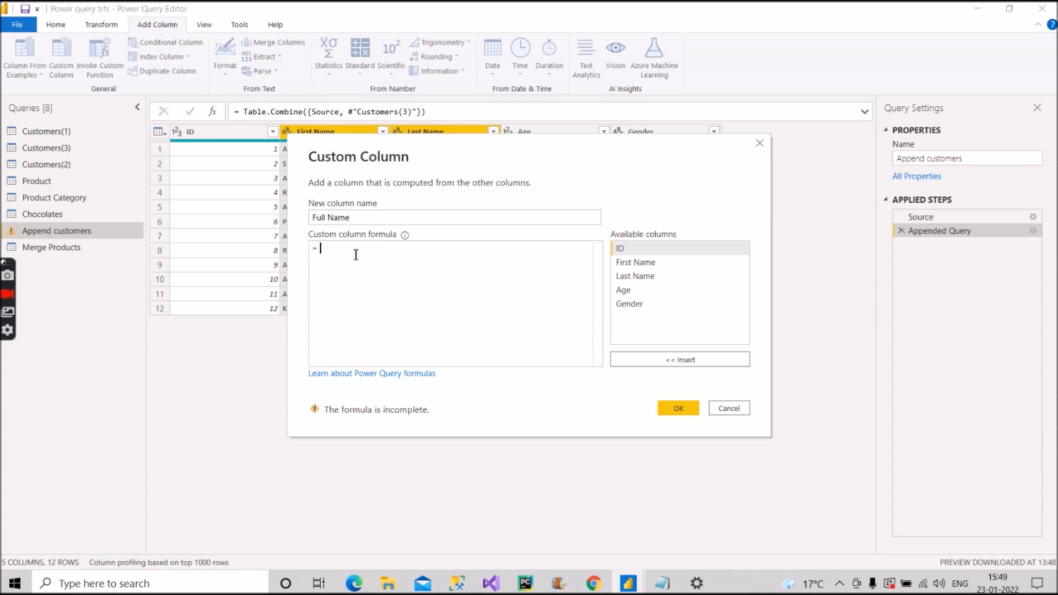
{"action": "left_click", "coordinate": [649, 265]}
{"action": "double_click", "coordinate": [649, 266]}
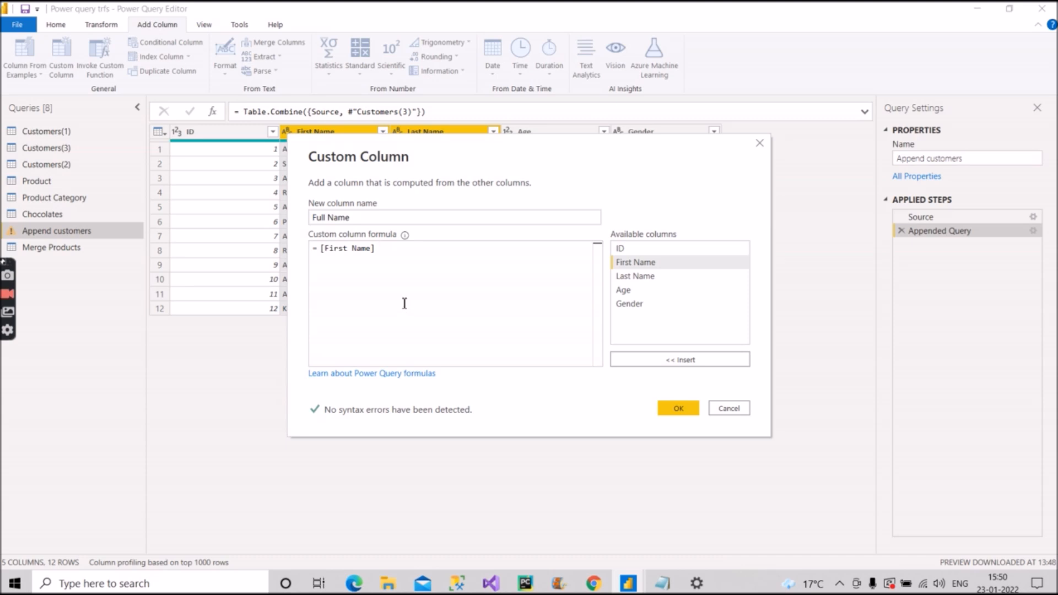
{"action": "type", "text": "&"}
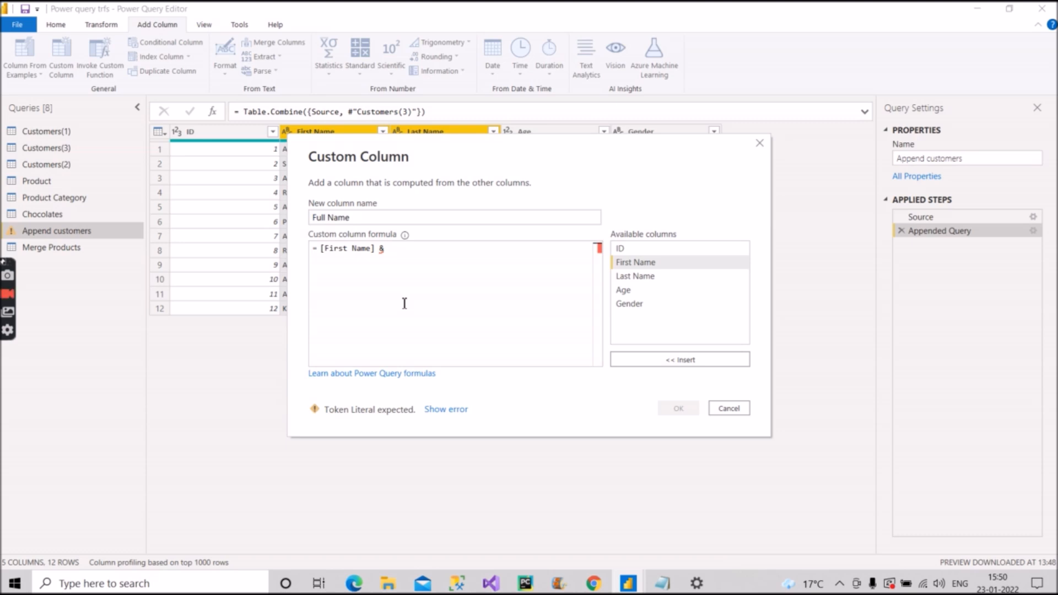
{"action": "type", "text": " \" \""}
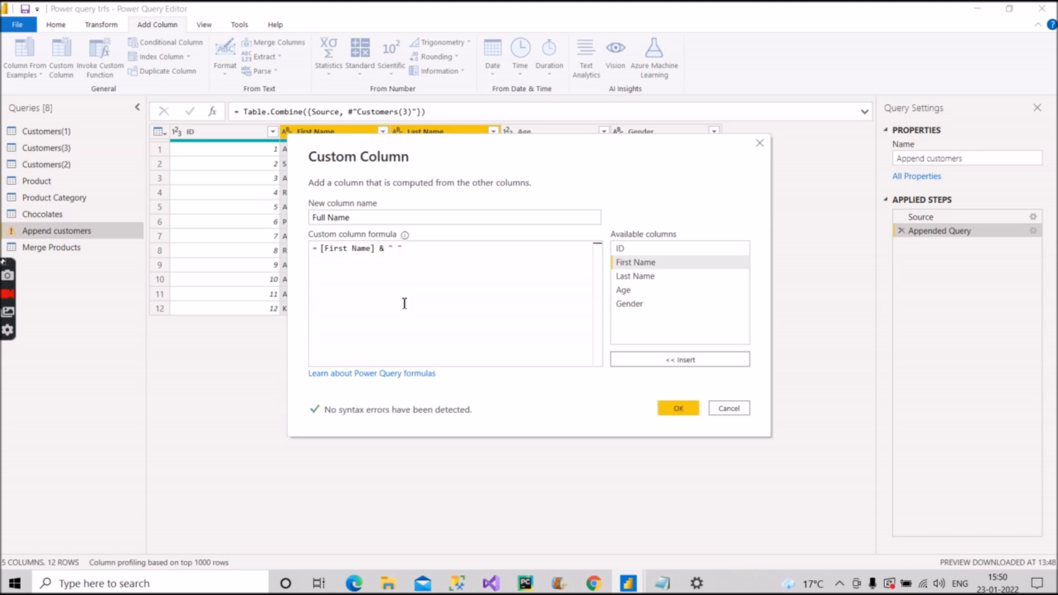
{"action": "type", "text": " \" &"}
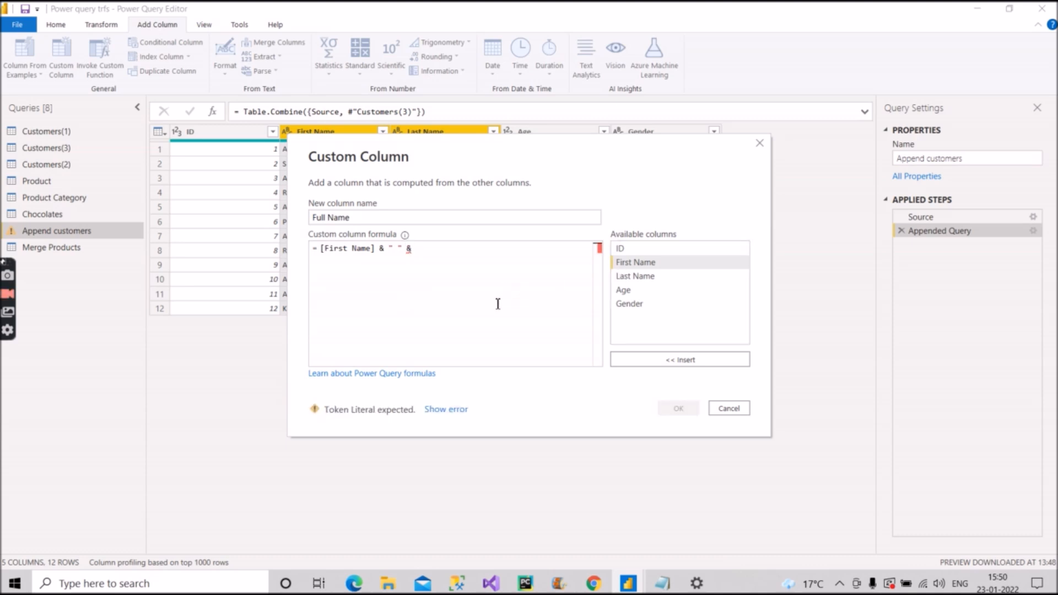
{"action": "double_click", "coordinate": [649, 281]}
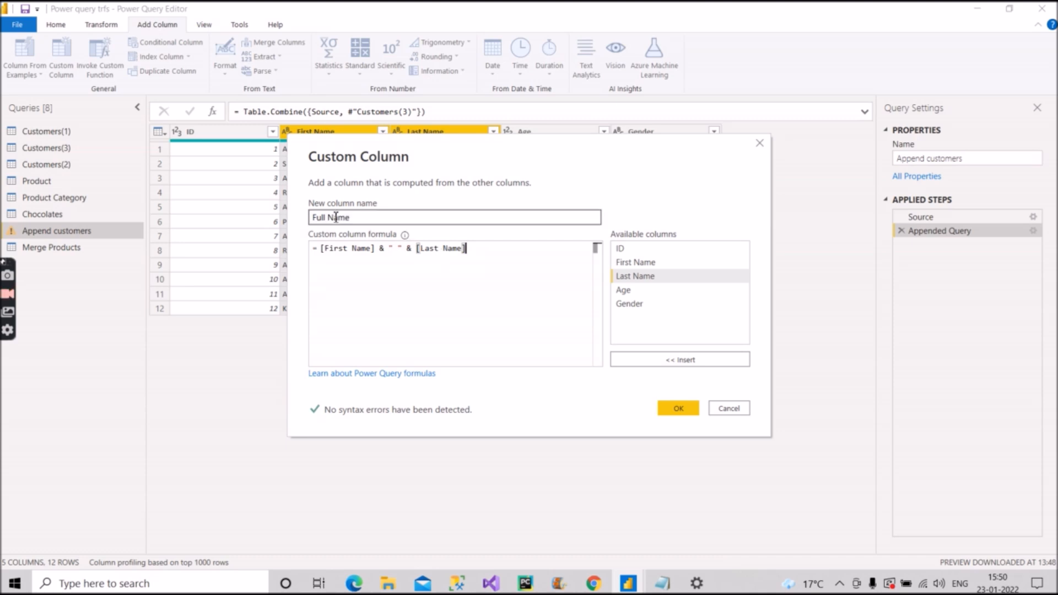
{"action": "left_click", "coordinate": [679, 409]}
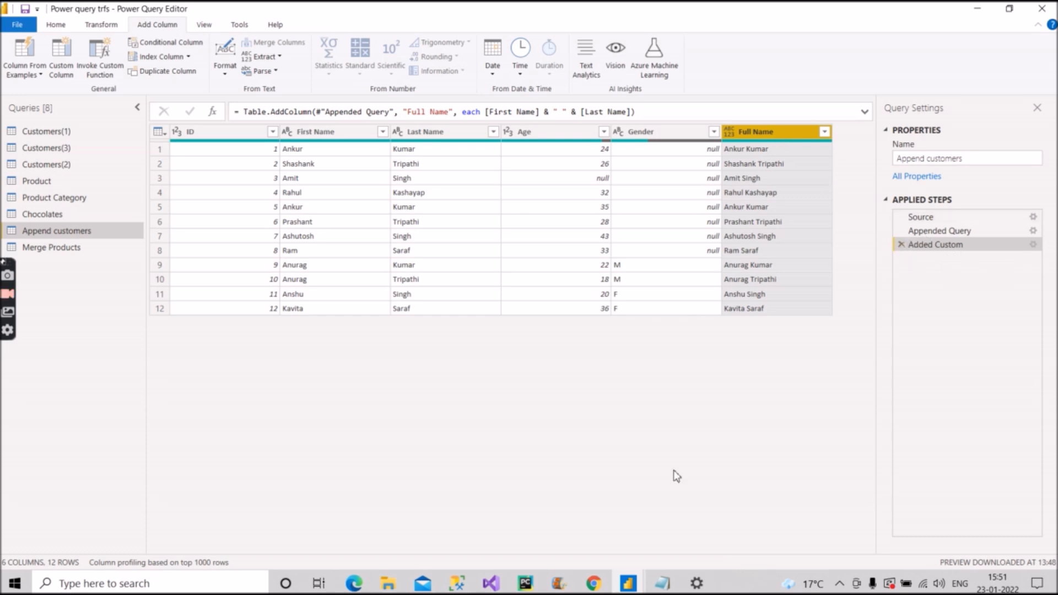
Step: In the Notepad list, append "-Comleted" to the fourth topic and a hyphen to Group BY, and return to Power Query Editor
{"action": "left_click", "coordinate": [662, 583]}
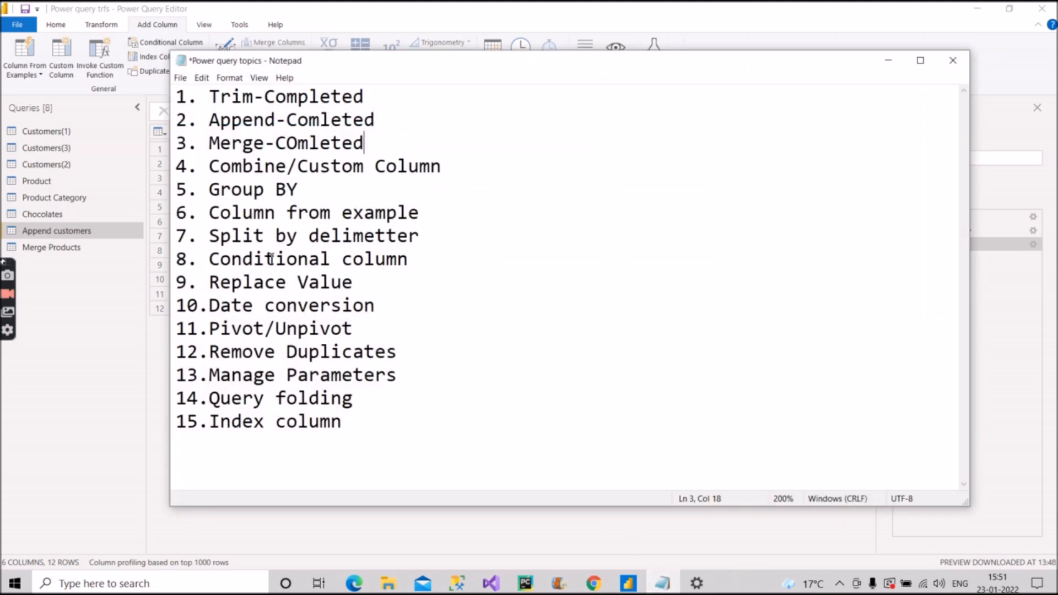
{"action": "left_click", "coordinate": [467, 187]}
{"action": "left_click", "coordinate": [469, 166]}
{"action": "type", "text": "-Comleted"}
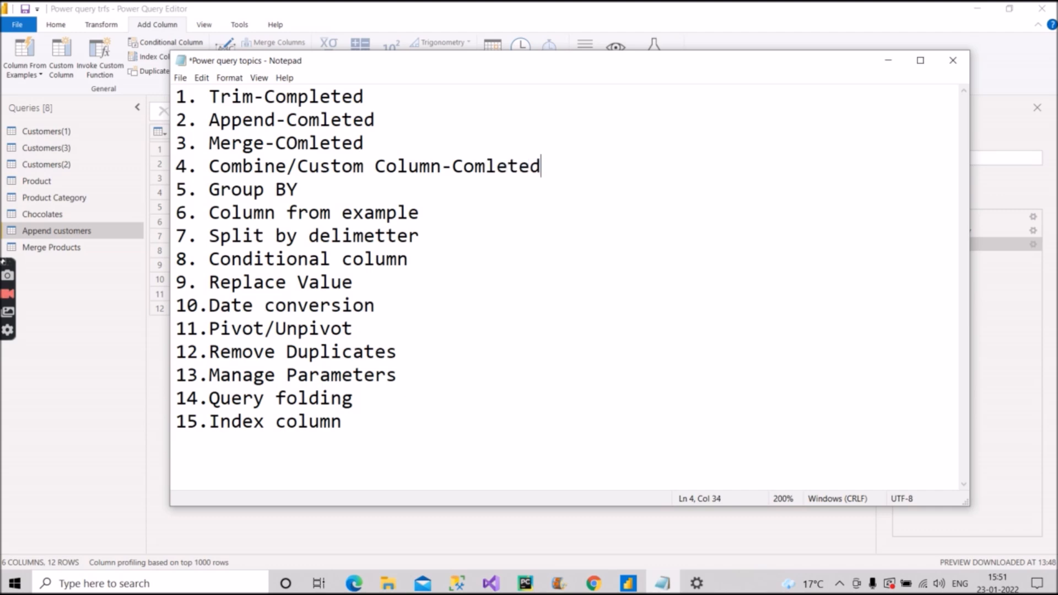
{"action": "left_click", "coordinate": [338, 194]}
{"action": "type", "text": "-"}
{"action": "left_click", "coordinate": [890, 59]}
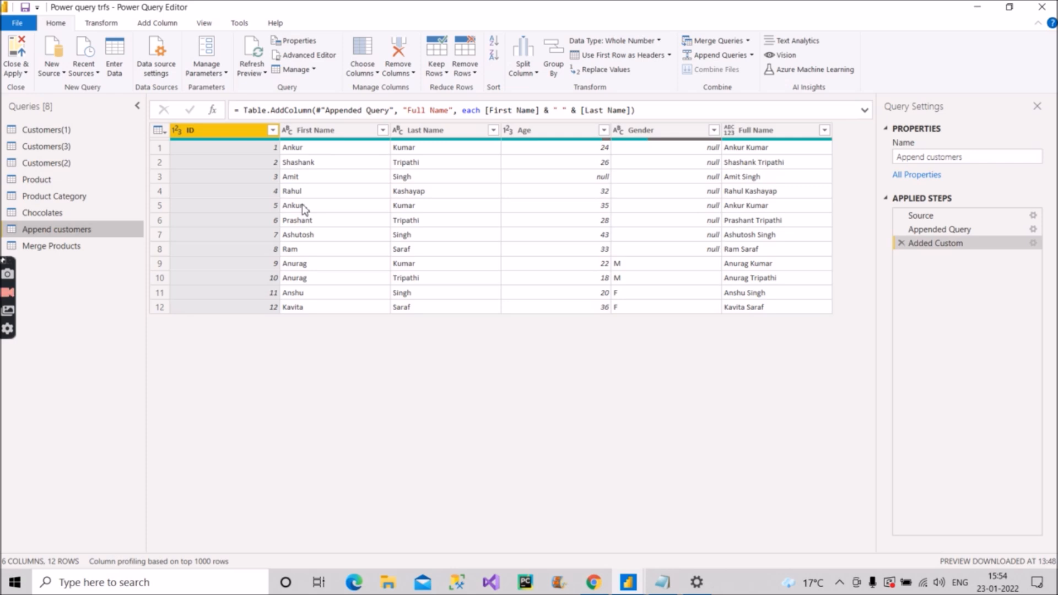
Step: Group the Append customers rows by First Name with a Count Rows column named "Count"
{"action": "left_click", "coordinate": [554, 69]}
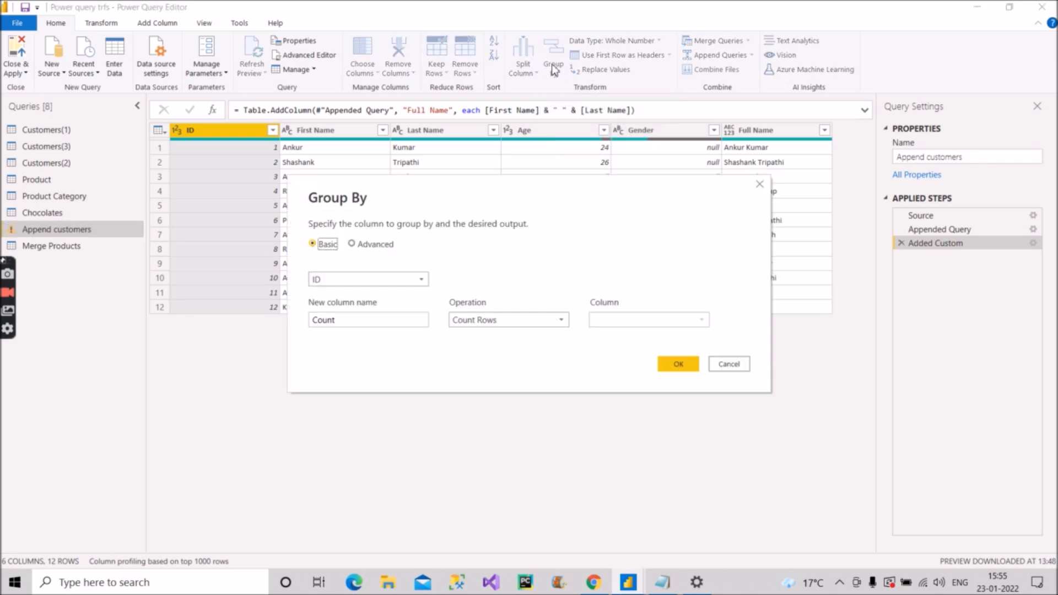
{"action": "left_click", "coordinate": [393, 280]}
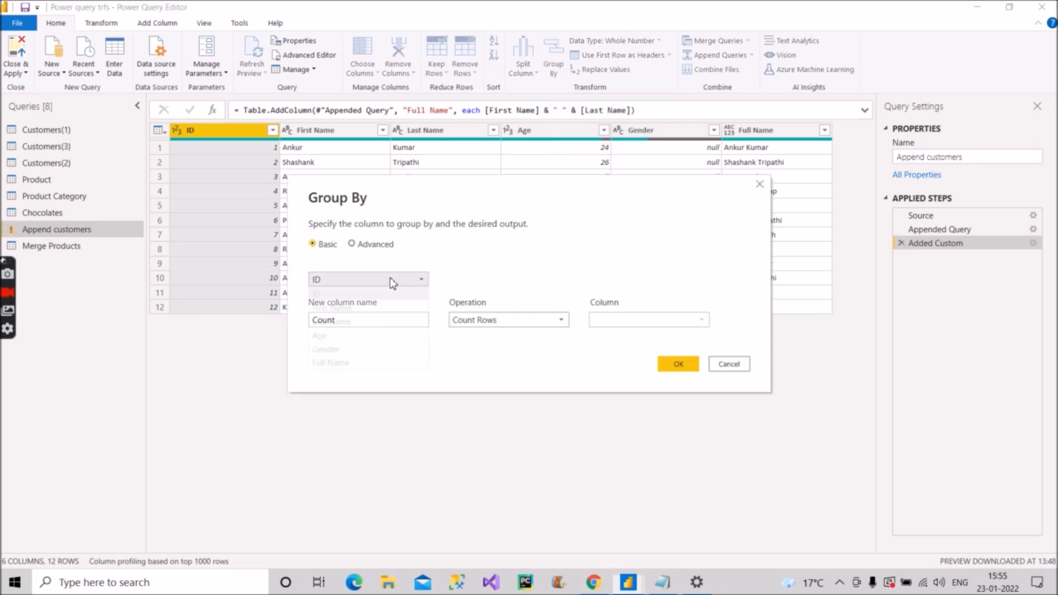
{"action": "left_click", "coordinate": [380, 309]}
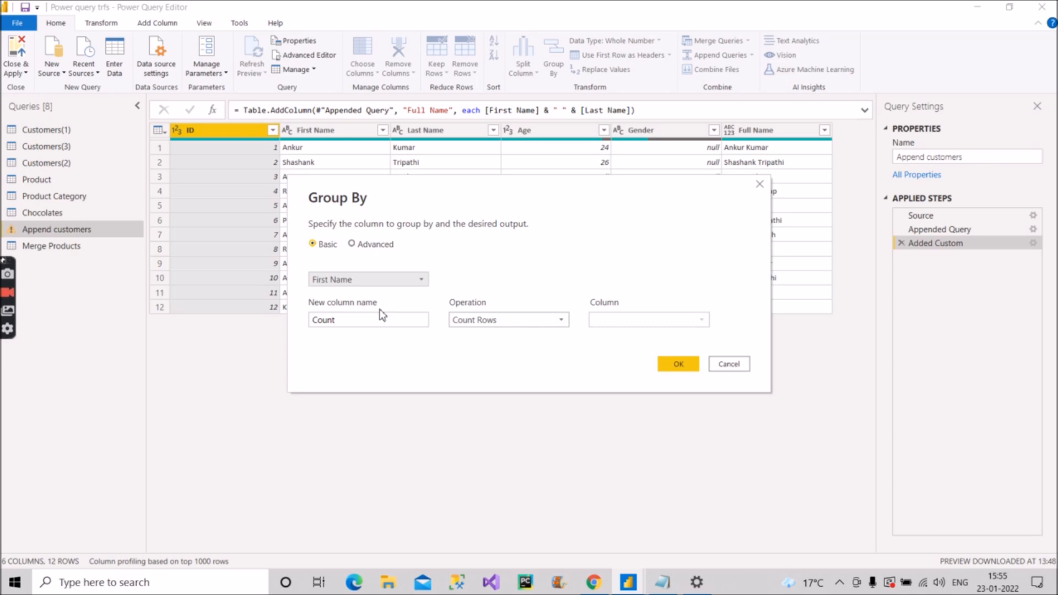
{"action": "left_click", "coordinate": [346, 322]}
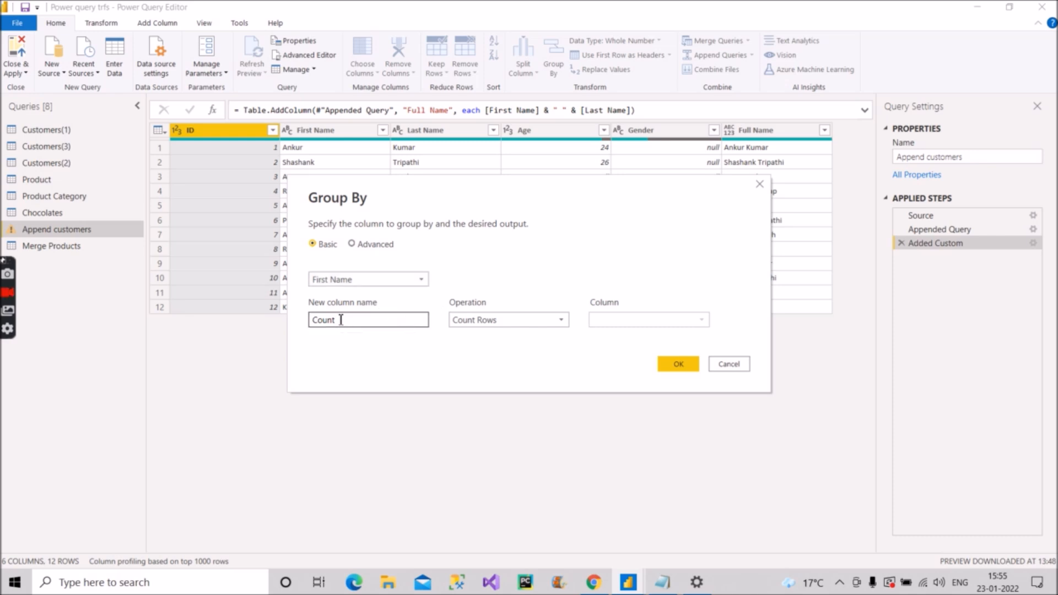
{"action": "left_click_drag", "start_coordinate": [341, 321], "coordinate": [299, 323]}
{"action": "left_click", "coordinate": [368, 351]}
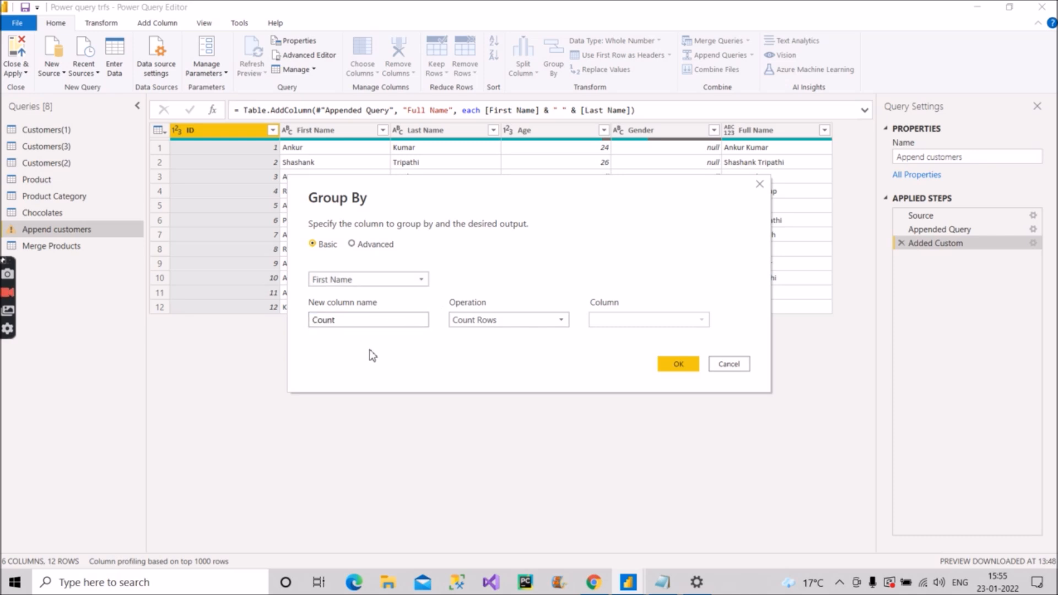
{"action": "left_click", "coordinate": [678, 366]}
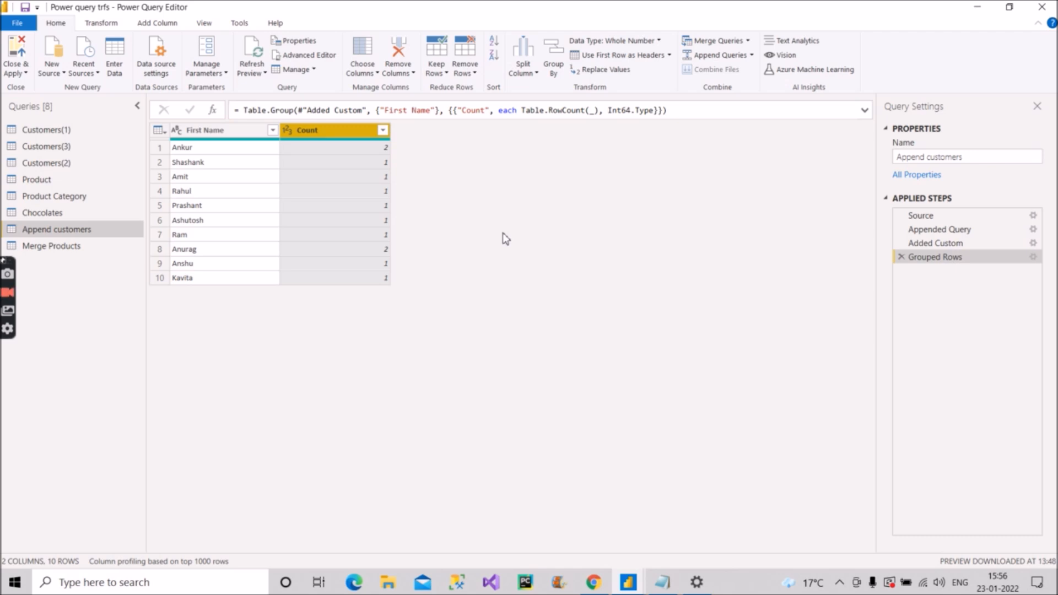
Step: In the Notepad list, mark Group BY as "-Comleted", add a hyphen after Column from example, and return to Power Query Editor
{"action": "left_click", "coordinate": [663, 583]}
{"action": "type", "text": "CO"}
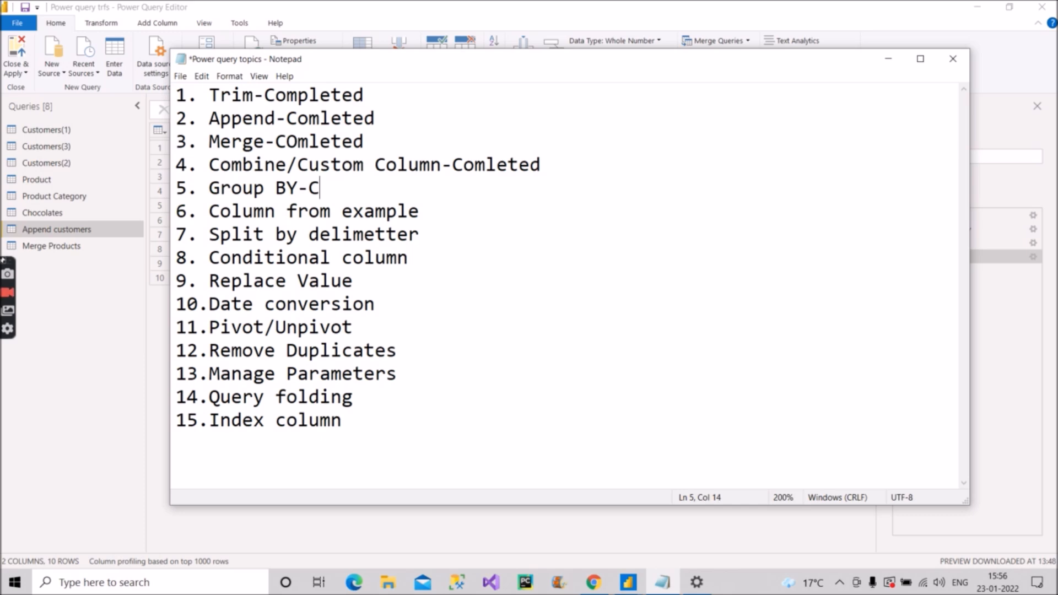
{"action": "key", "text": "BackSpace"}
{"action": "type", "text": "omleed"}
{"action": "key", "text": "BackSpace"}
{"action": "key", "text": "BackSpace"}
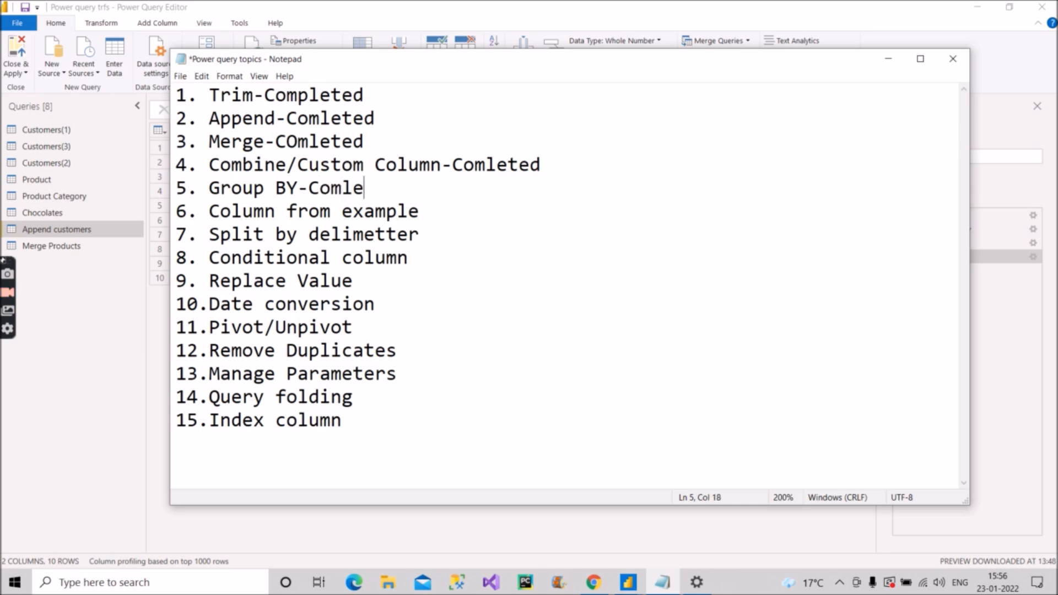
{"action": "type", "text": "ted"}
{"action": "left_click", "coordinate": [465, 210]}
{"action": "type", "text": "-"}
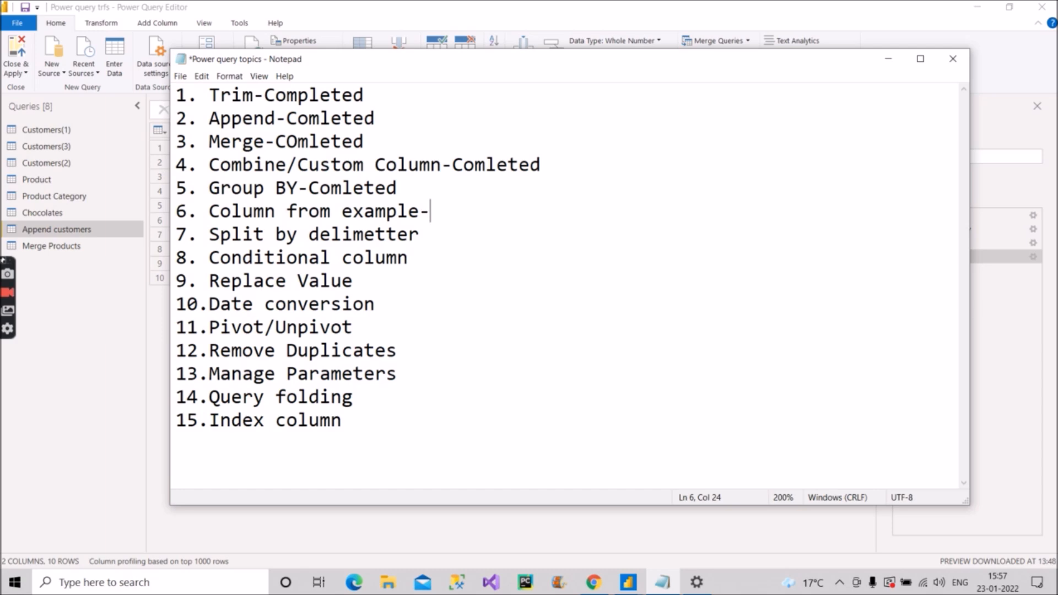
{"action": "left_click", "coordinate": [888, 58]}
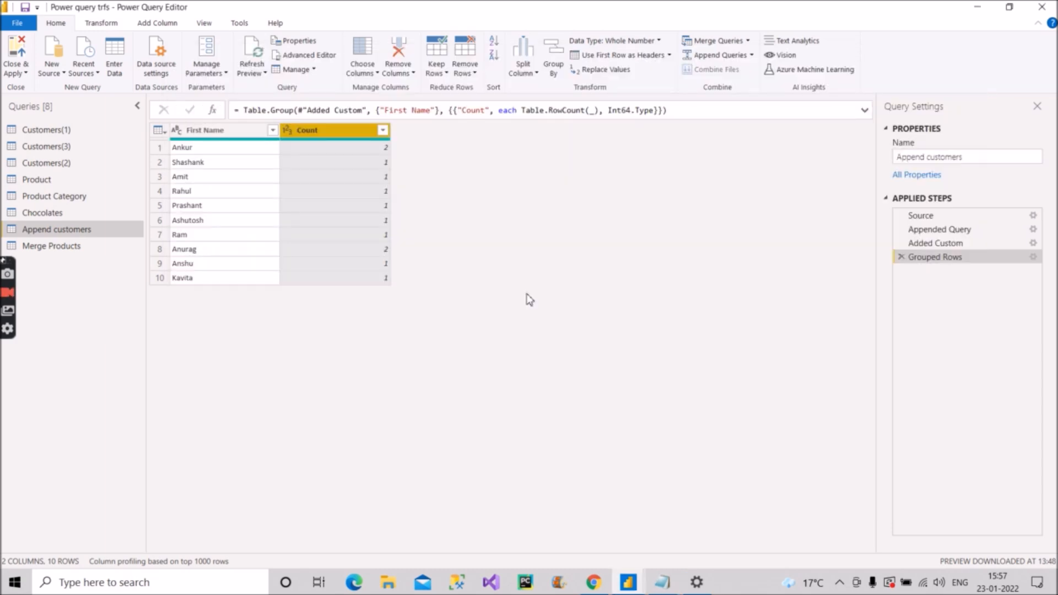
Step: Start a column from examples in the Product query and include Cost as a source column
{"action": "left_click", "coordinate": [51, 182]}
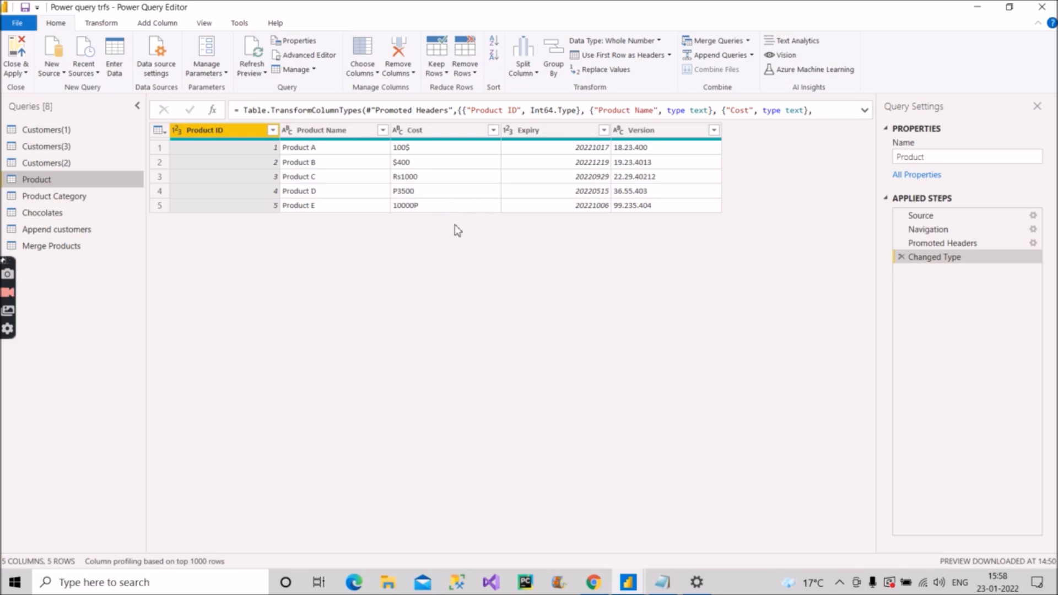
{"action": "left_click", "coordinate": [161, 27]}
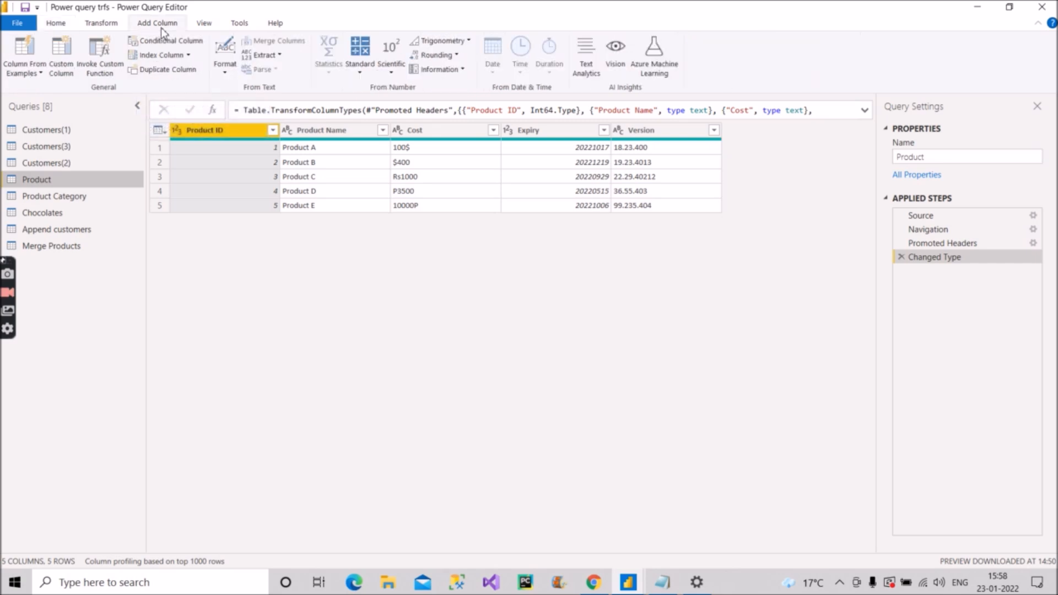
{"action": "left_click", "coordinate": [36, 73]}
{"action": "left_click", "coordinate": [48, 88]}
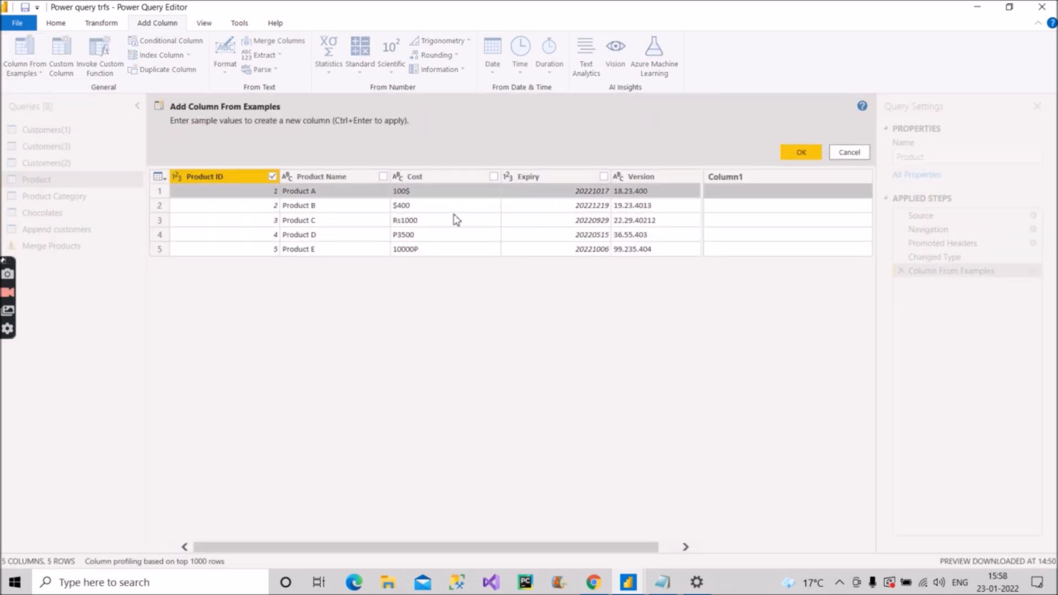
{"action": "left_click", "coordinate": [494, 176]}
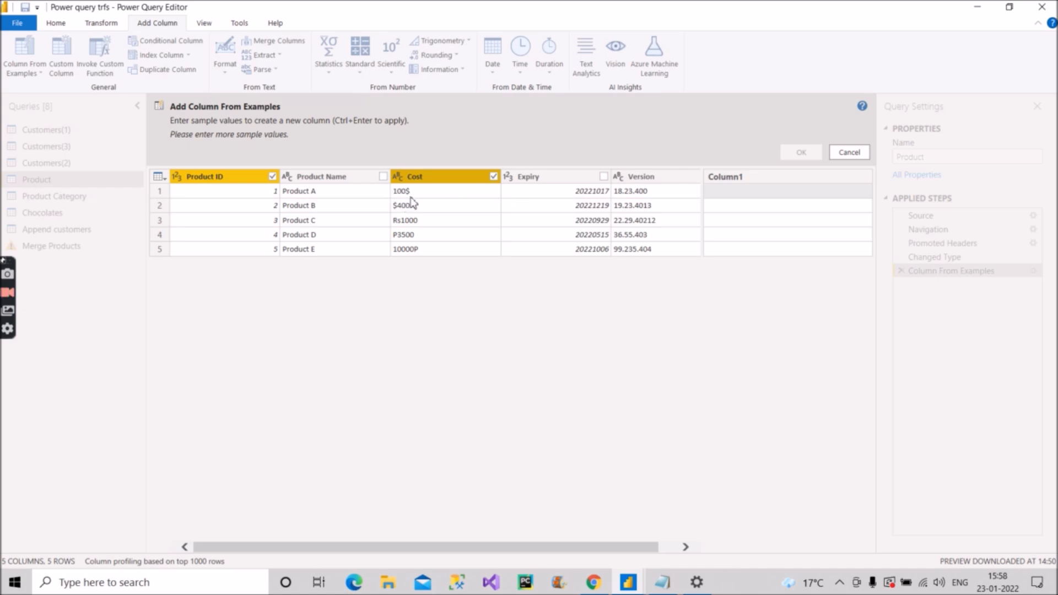
Step: Enter 100, 400 and 1000 as the example values in the first three rows of the new column
{"action": "left_click", "coordinate": [747, 197]}
{"action": "left_click", "coordinate": [747, 198]}
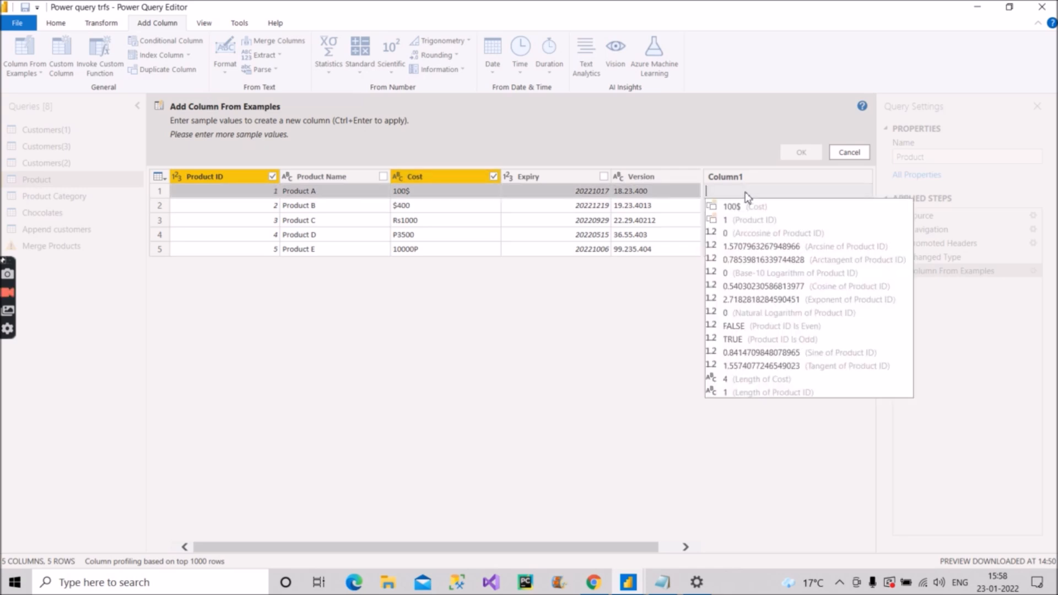
{"action": "type", "text": "100"}
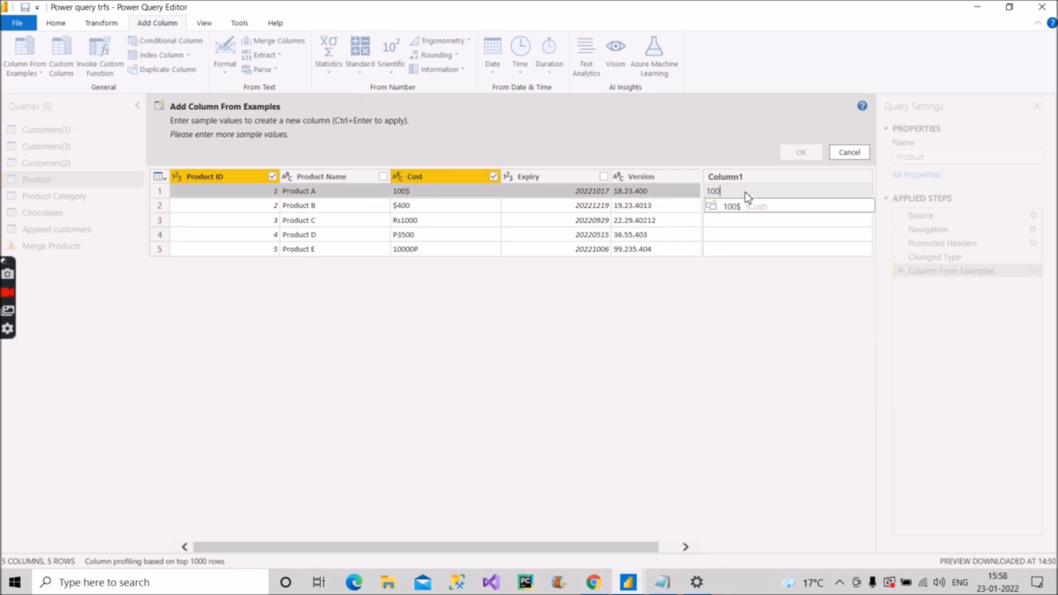
{"action": "left_click", "coordinate": [757, 290]}
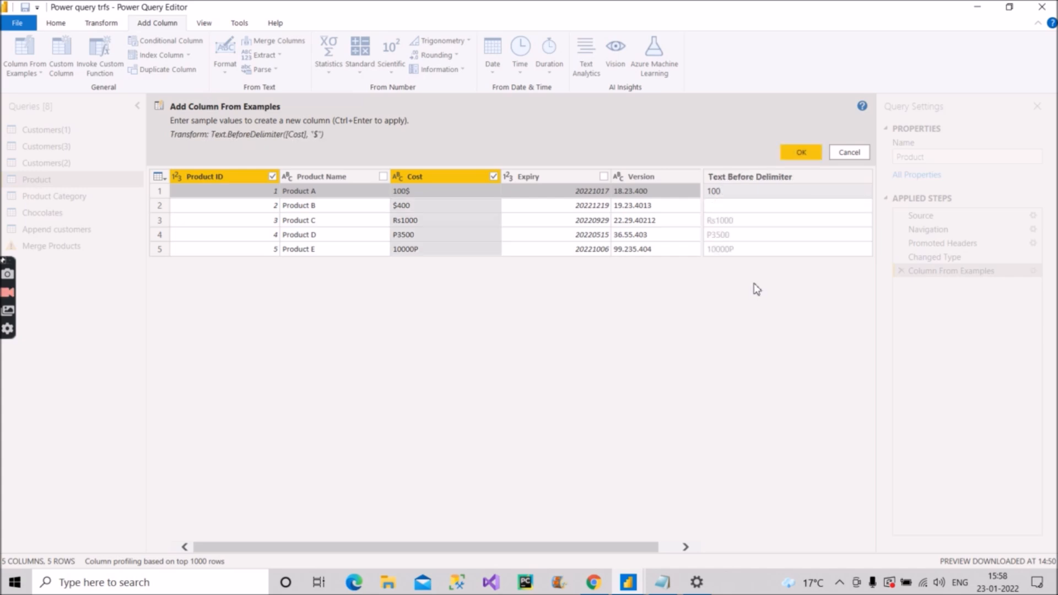
{"action": "left_click", "coordinate": [731, 209]}
{"action": "left_click", "coordinate": [731, 210]}
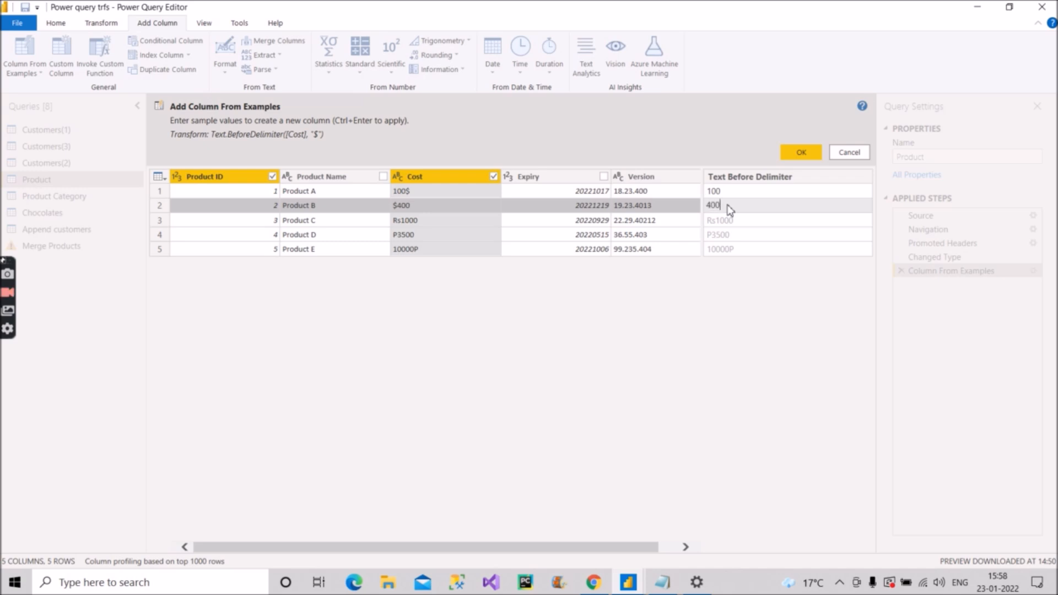
{"action": "left_click", "coordinate": [739, 308]}
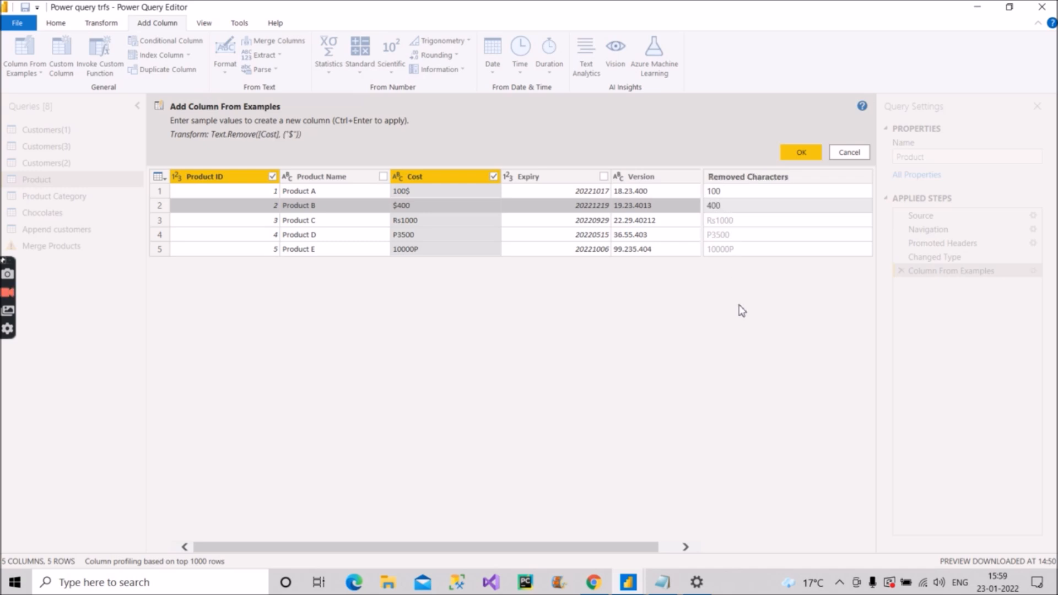
{"action": "left_click", "coordinate": [738, 227]}
{"action": "left_click", "coordinate": [739, 227]}
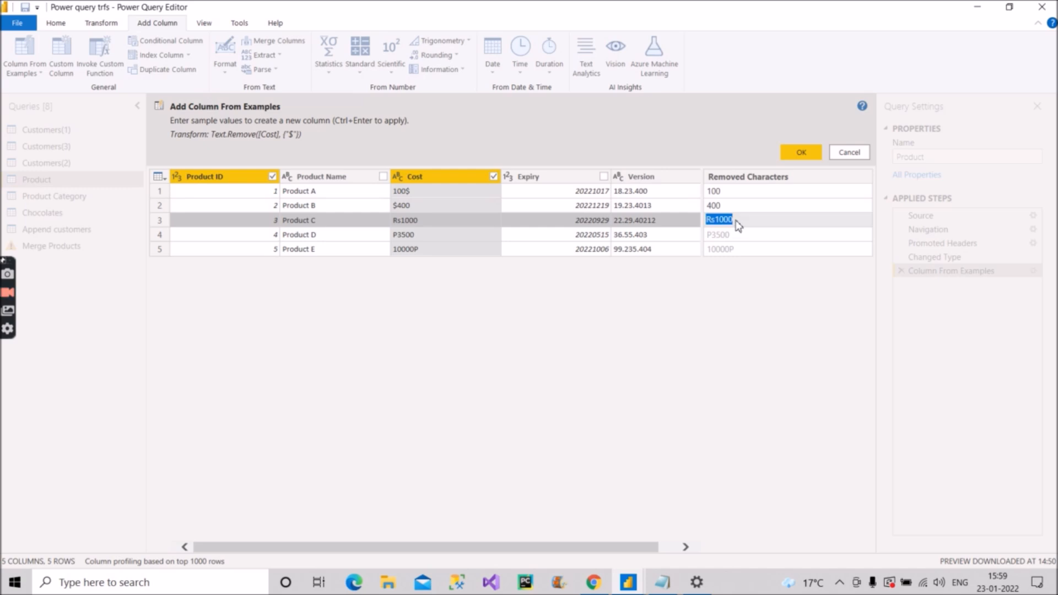
{"action": "type", "text": "10"}
{"action": "left_click", "coordinate": [711, 337]}
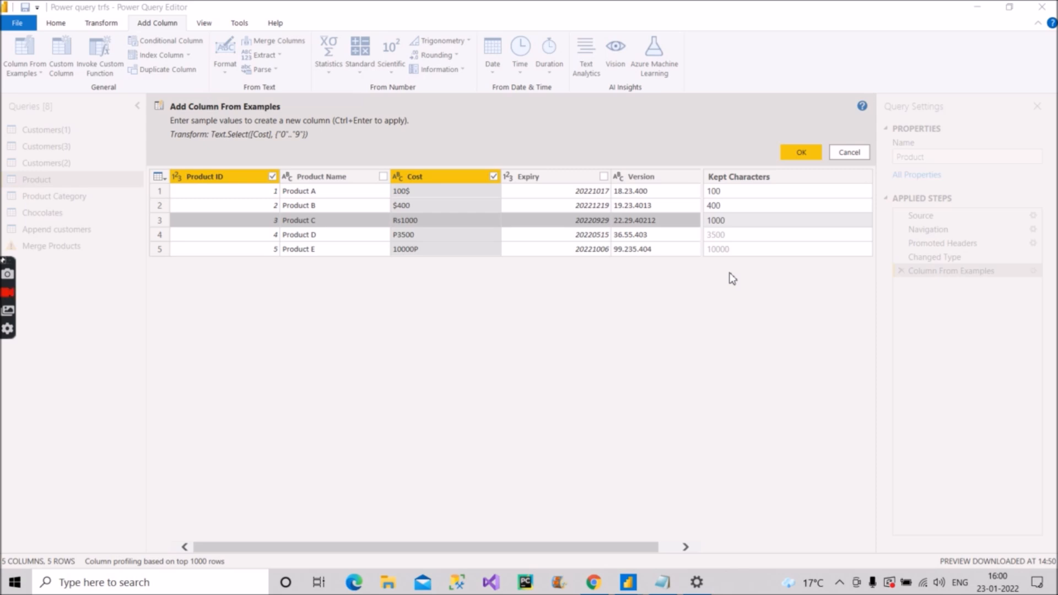
Step: Add the example-based column to the Product table and set its data type to Whole Number
{"action": "left_click", "coordinate": [803, 156]}
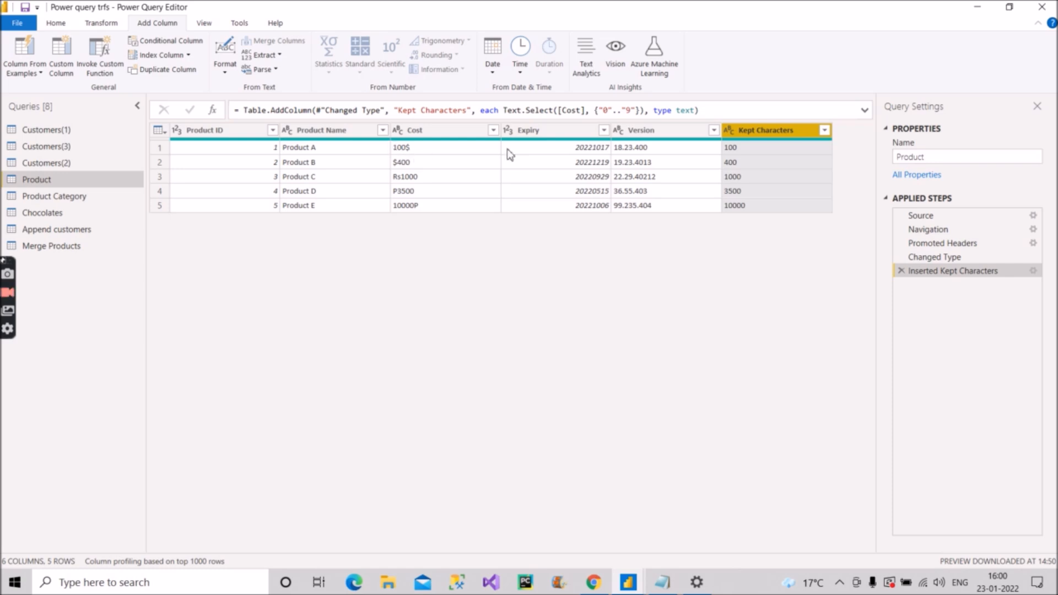
{"action": "left_click", "coordinate": [731, 135]}
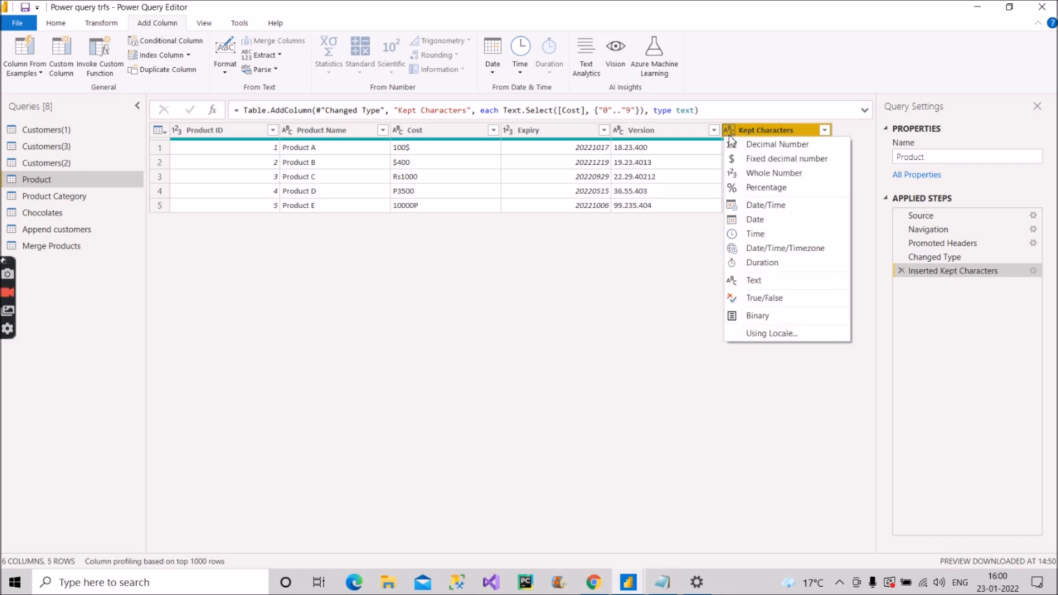
{"action": "left_click", "coordinate": [777, 173]}
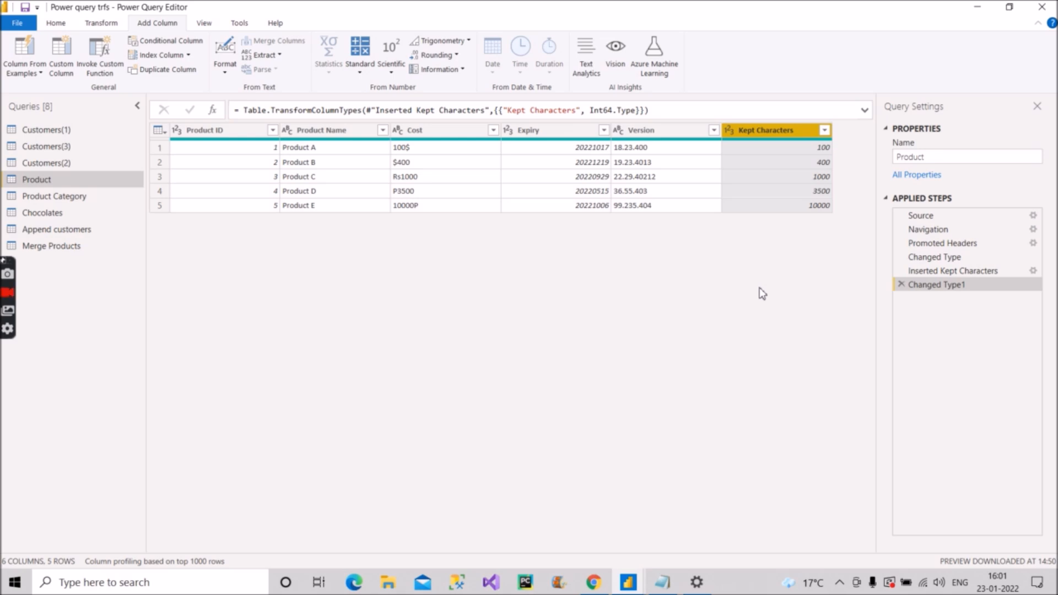
Step: In the Notepad list, mark Column from example as "-Complete", add a hyphen after Split by delimetter, and return to Power Query Editor
{"action": "left_click", "coordinate": [663, 582]}
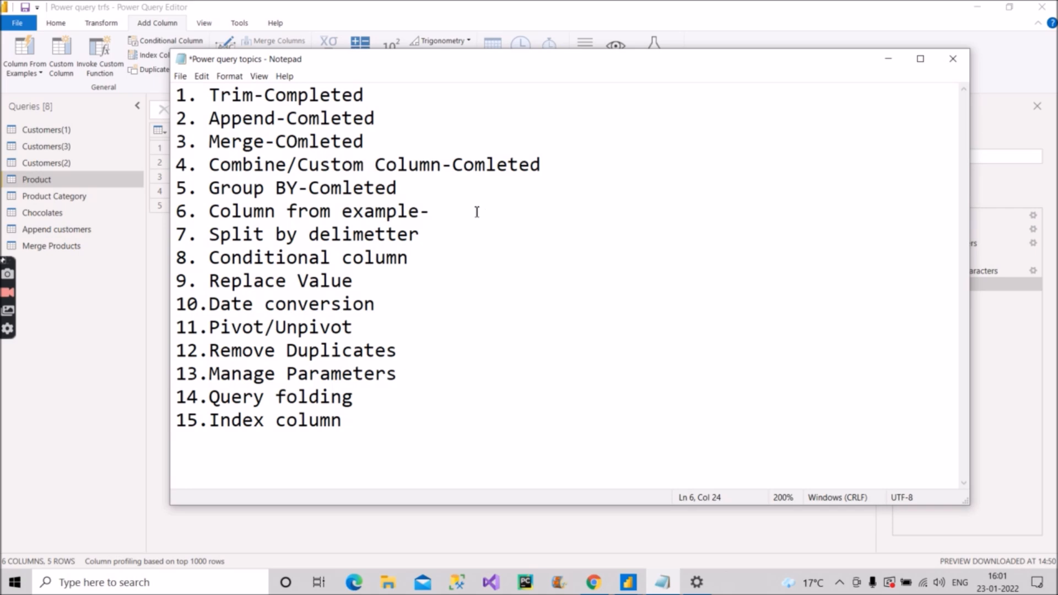
{"action": "type", "text": "C"}
{"action": "type", "text": "omlete"}
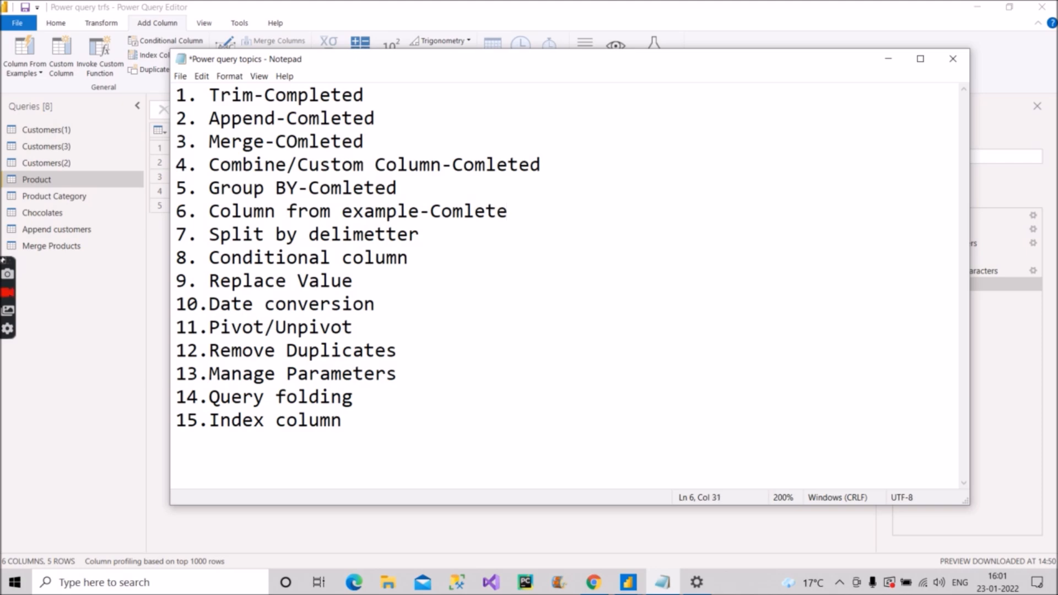
{"action": "key", "text": "Left"}
{"action": "key", "text": "Left"}
{"action": "key", "text": "Left"}
{"action": "key", "text": "Left"}
{"action": "type", "text": "p"}
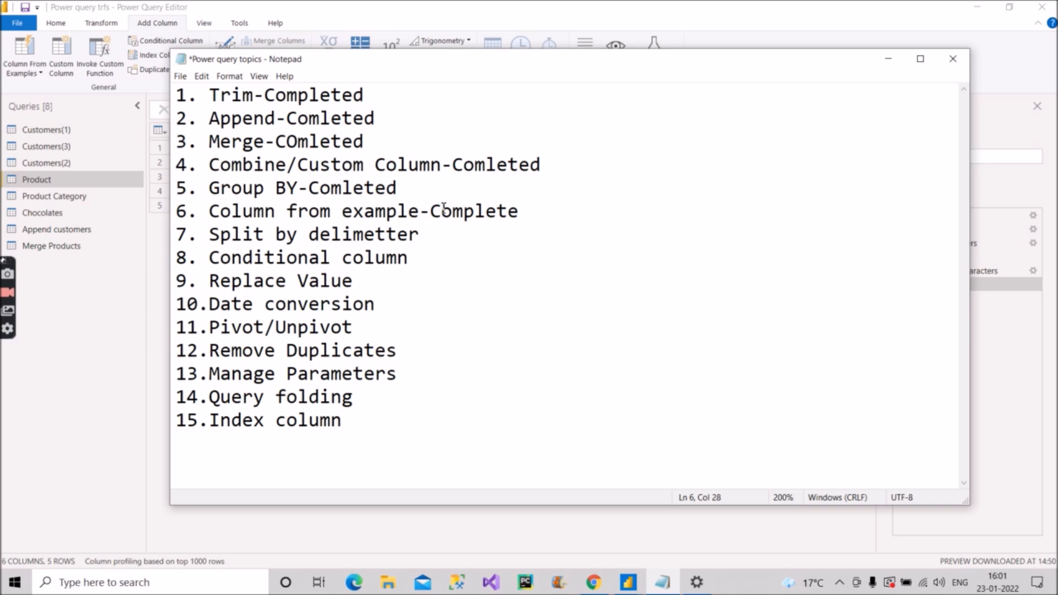
{"action": "left_click", "coordinate": [434, 239]}
{"action": "type", "text": "-"}
{"action": "left_click", "coordinate": [883, 62]}
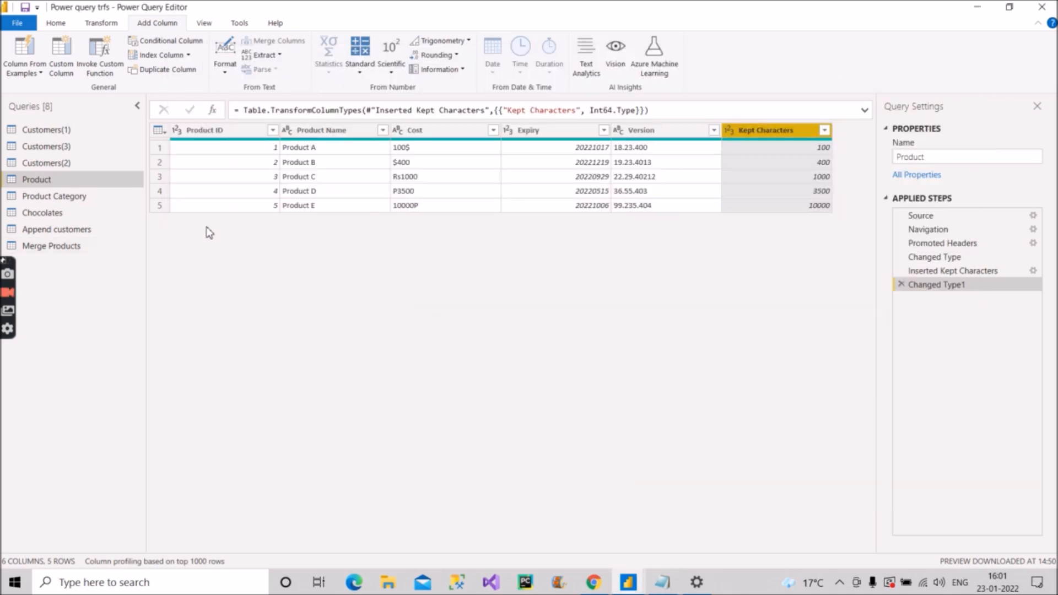
Step: Split the Version column by the custom delimiter "." at the left-most delimiter, with the quote character set to None
{"action": "left_click", "coordinate": [656, 134]}
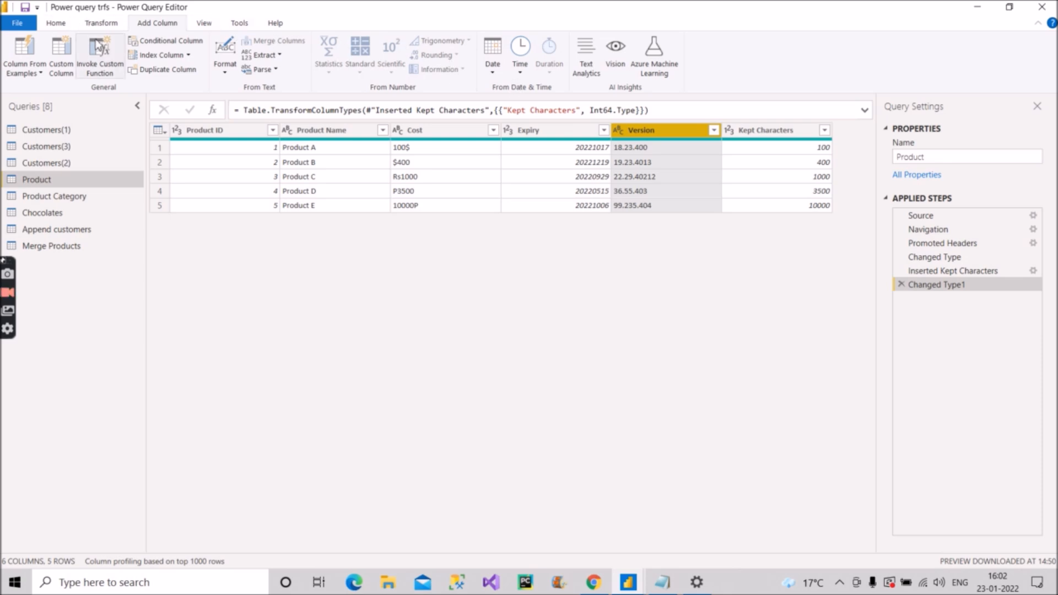
{"action": "left_click", "coordinate": [61, 25]}
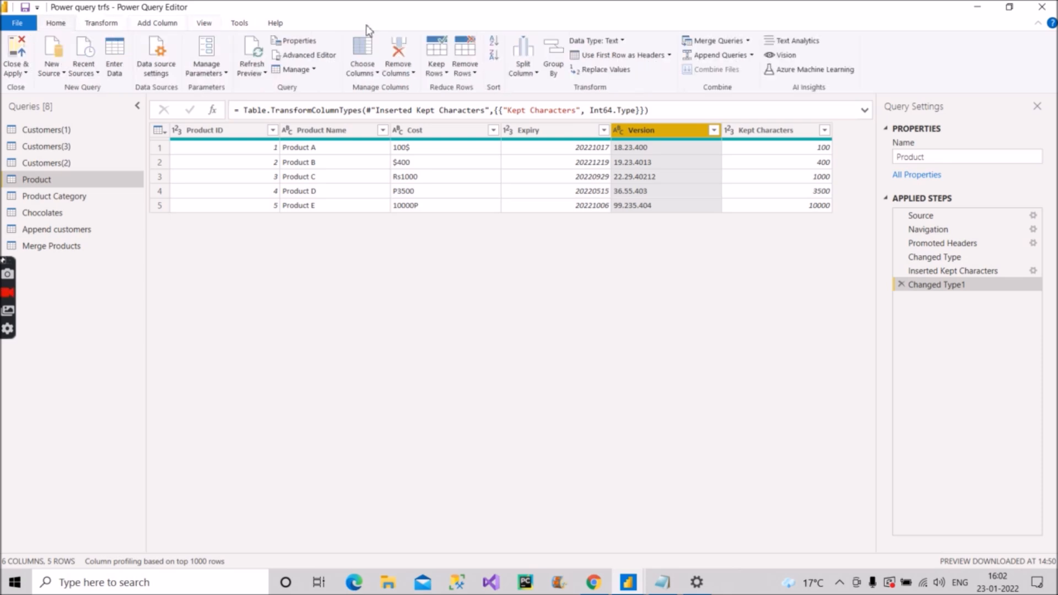
{"action": "left_click", "coordinate": [524, 68]}
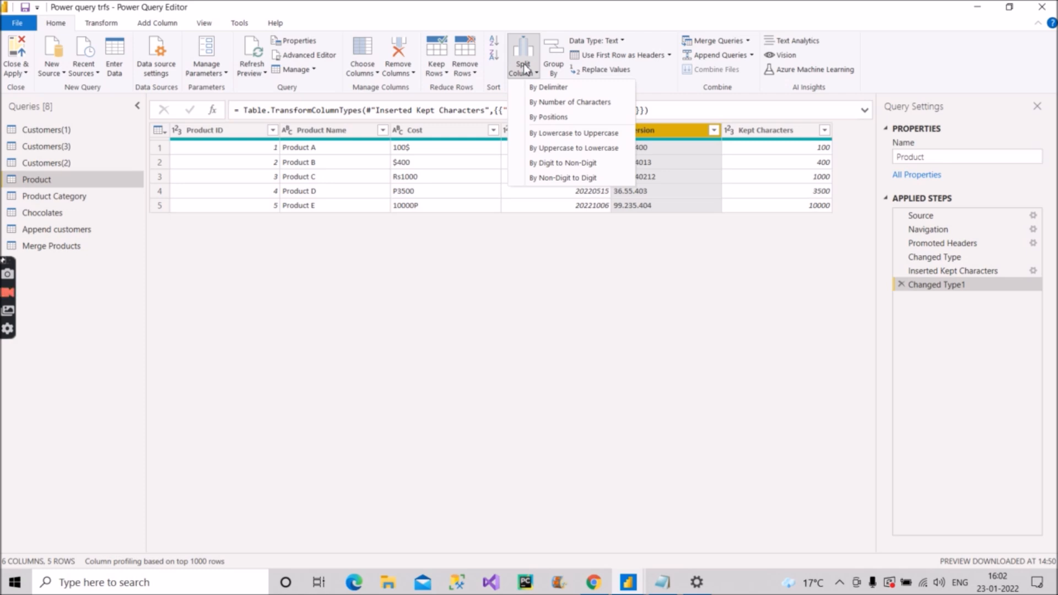
{"action": "left_click", "coordinate": [543, 101]}
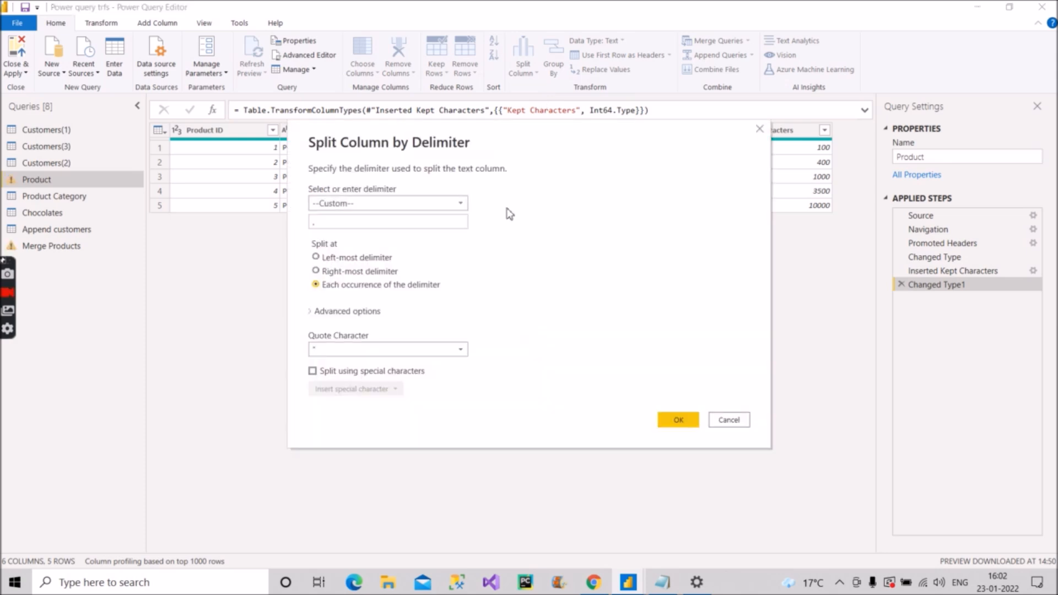
{"action": "left_click", "coordinate": [414, 205]}
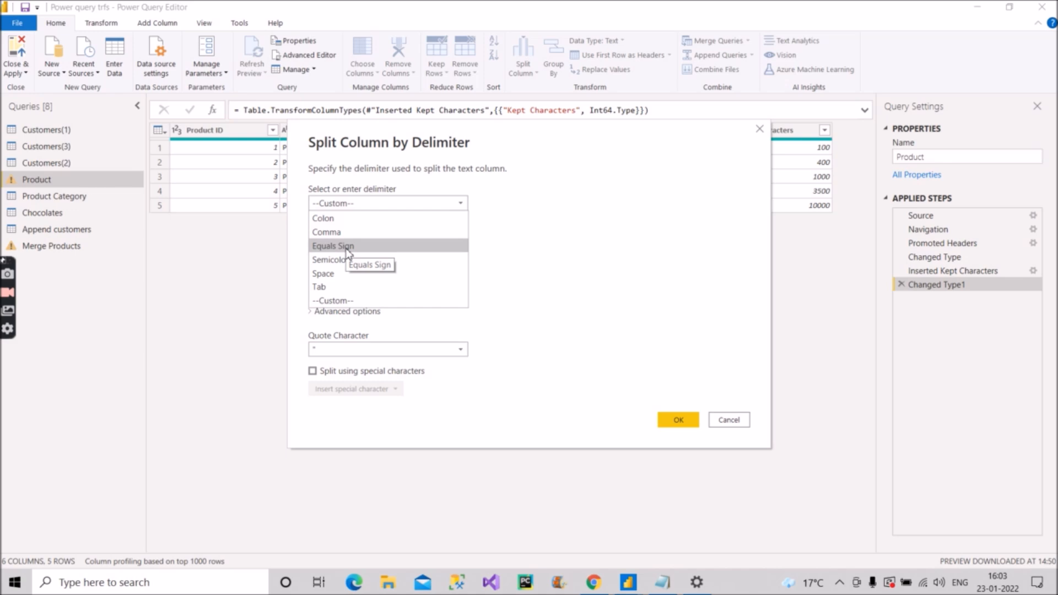
{"action": "left_click", "coordinate": [336, 301]}
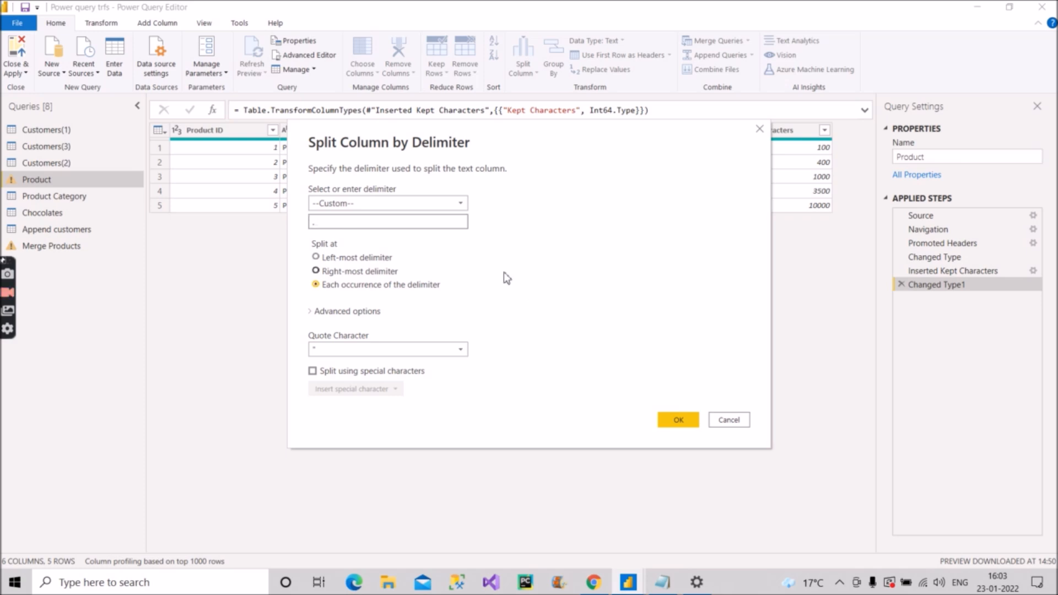
{"action": "left_click", "coordinate": [322, 259]}
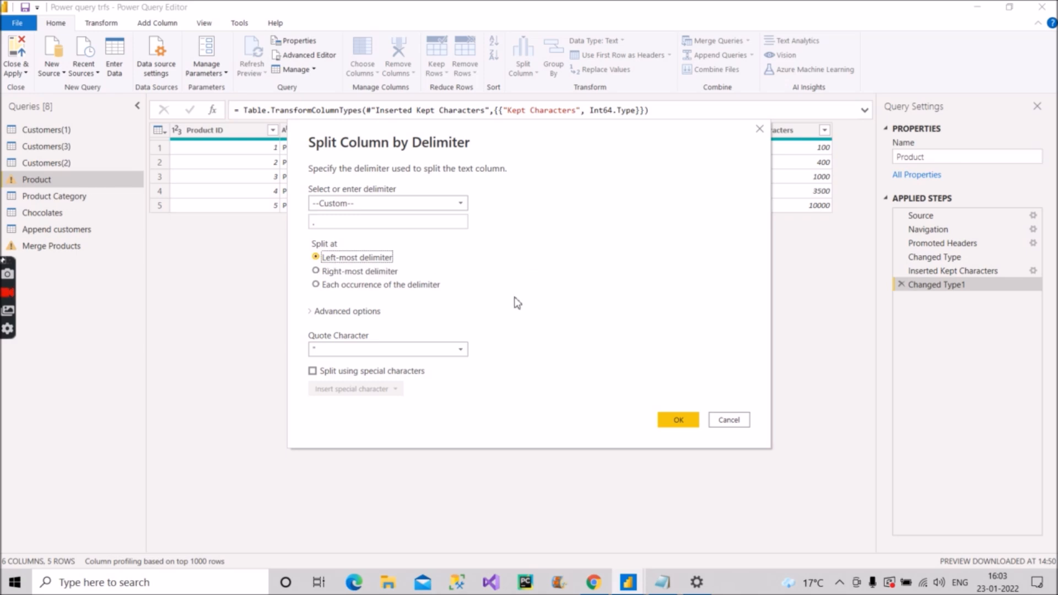
{"action": "left_click", "coordinate": [434, 351]}
{"action": "left_click", "coordinate": [401, 368]}
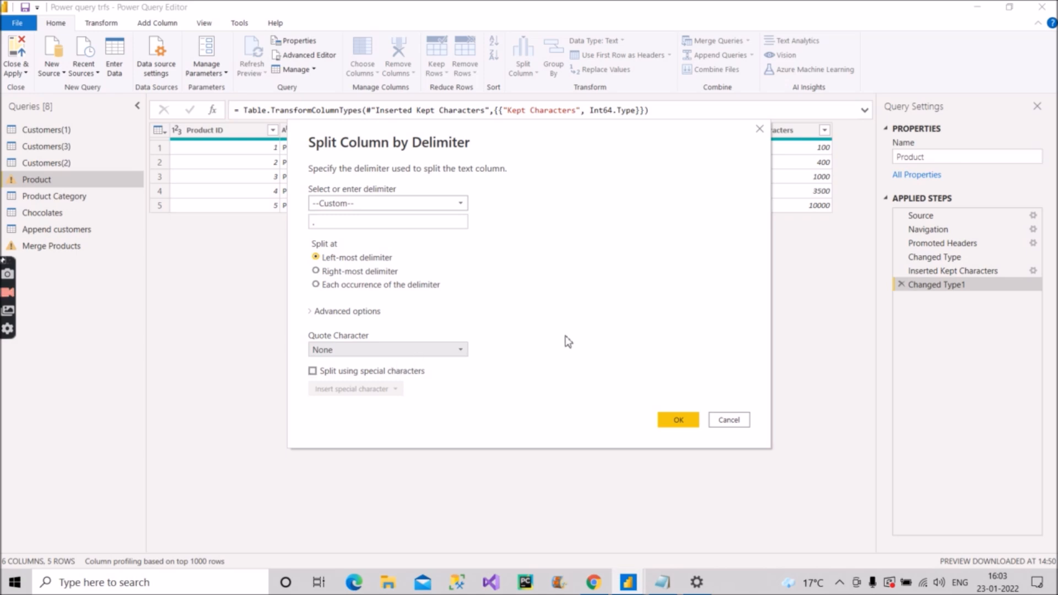
{"action": "left_click", "coordinate": [665, 420]}
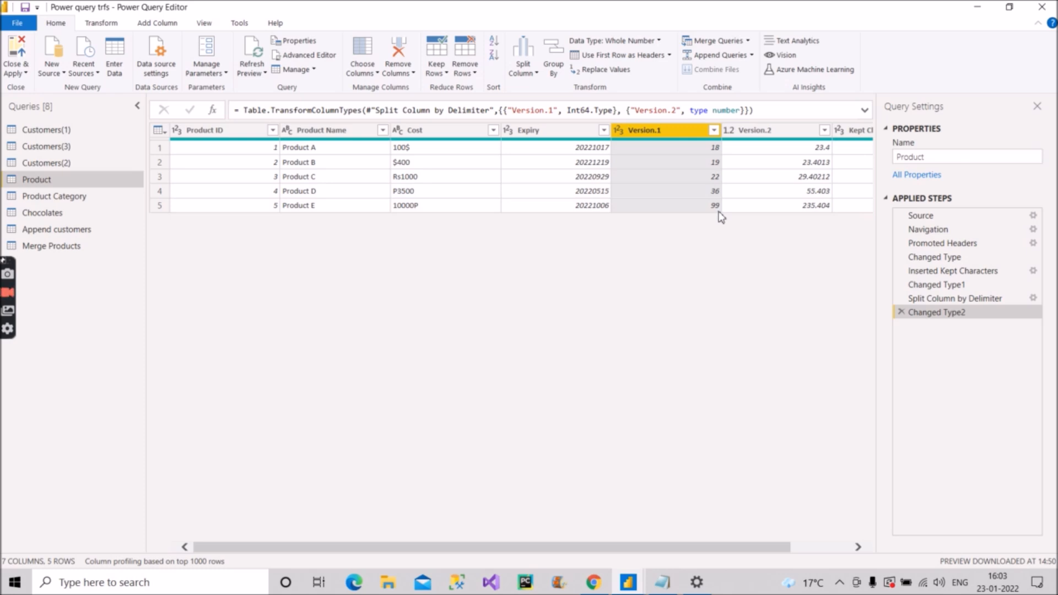
Step: In the Notepad list, append "Comlkete" to the seventh topic and a hyphen to Conditional column, and return to Power Query Editor
{"action": "left_click", "coordinate": [663, 582]}
{"action": "type", "text": "C"}
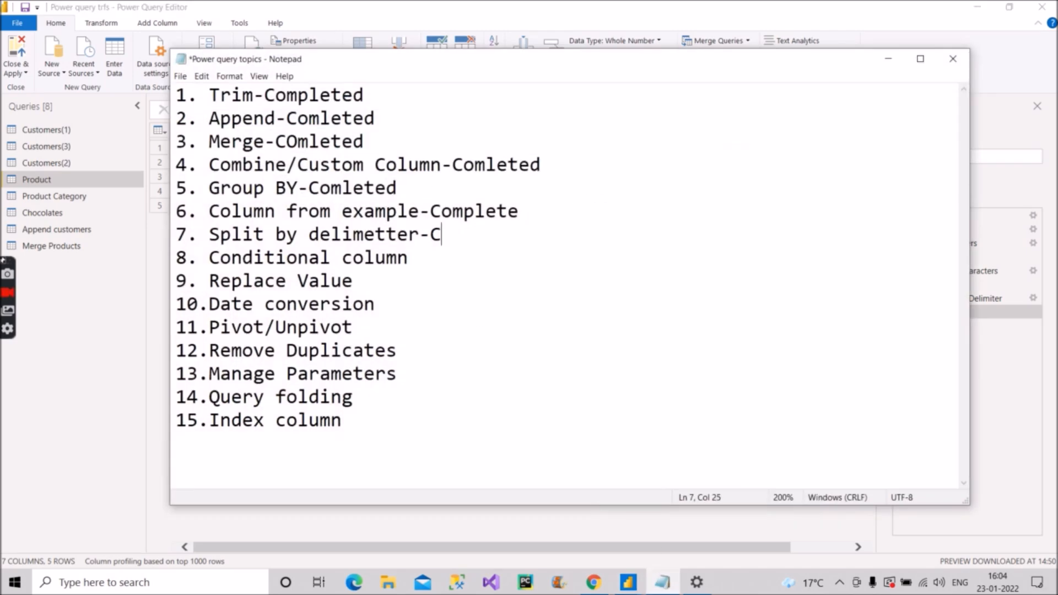
{"action": "type", "text": "omlkete"}
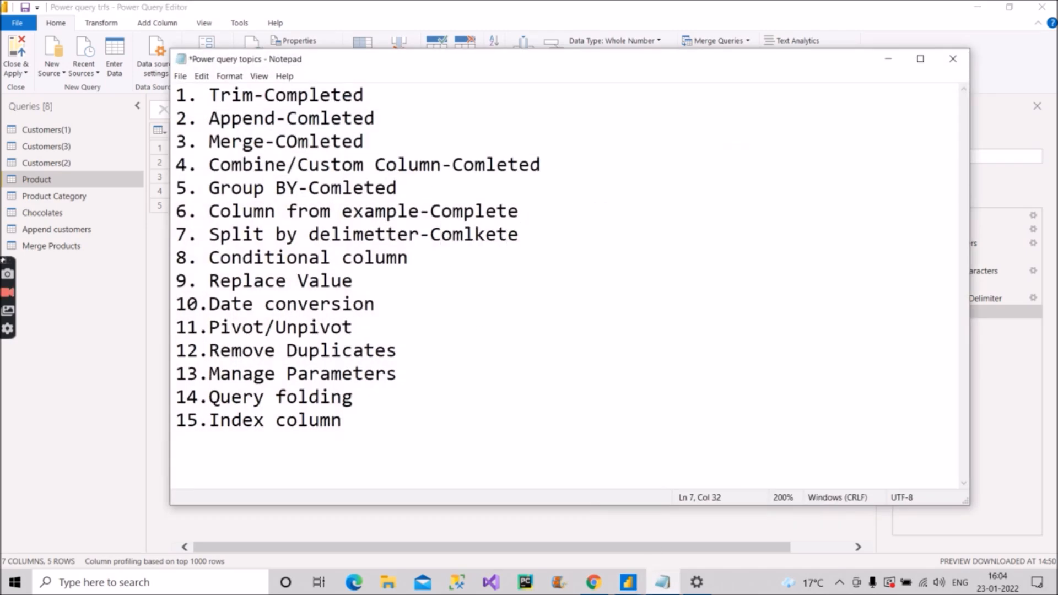
{"action": "left_click", "coordinate": [419, 263]}
{"action": "type", "text": "-"}
{"action": "left_click", "coordinate": [884, 61]}
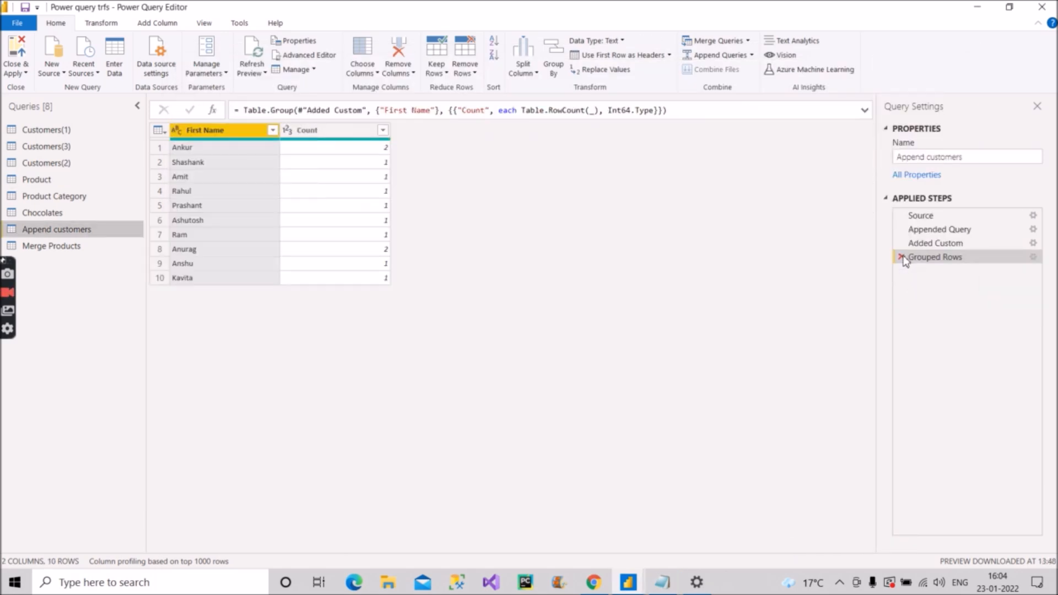
Step: Delete the Grouped Rows step from the Append customers query and start adding a conditional column
{"action": "left_click", "coordinate": [902, 257]}
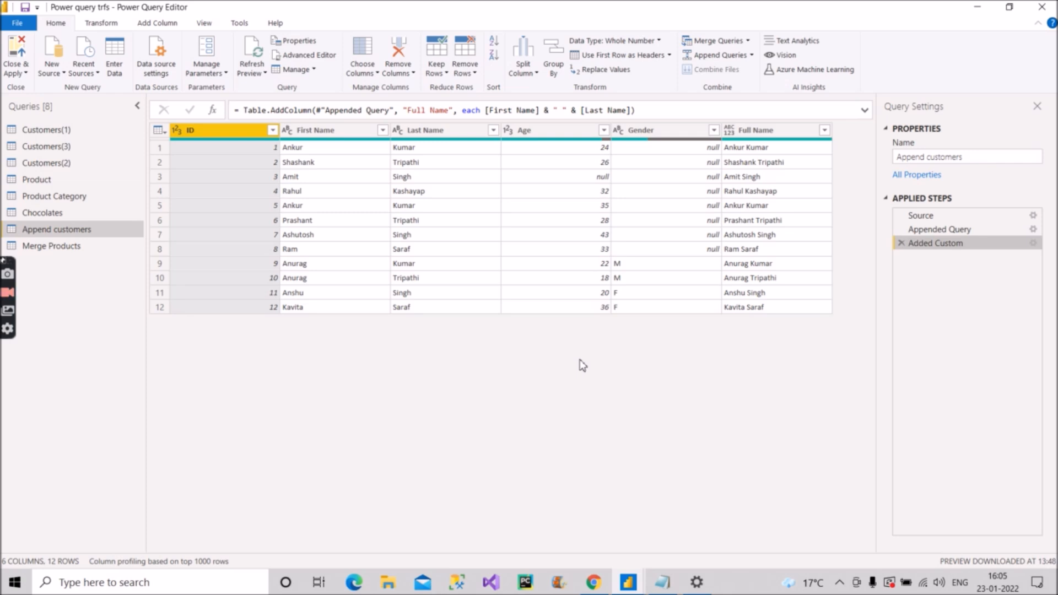
{"action": "left_click", "coordinate": [139, 24]}
{"action": "left_click", "coordinate": [171, 42]}
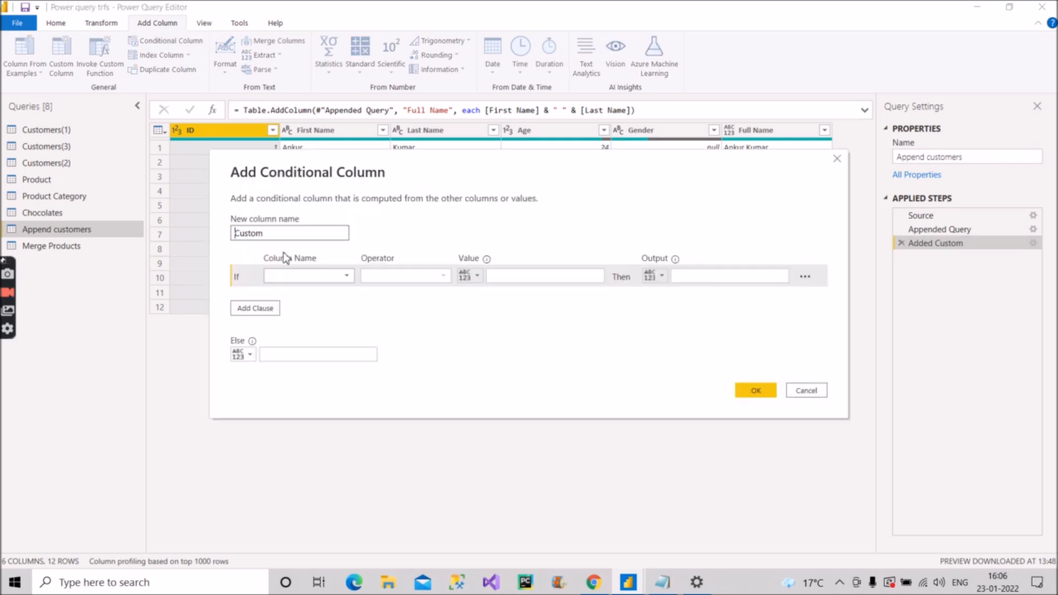
Step: Name the conditional column "Age detail" and set its first rule to output "Adult" when Age is greater than or equal to 18
{"action": "left_click_drag", "start_coordinate": [276, 234], "coordinate": [226, 236]}
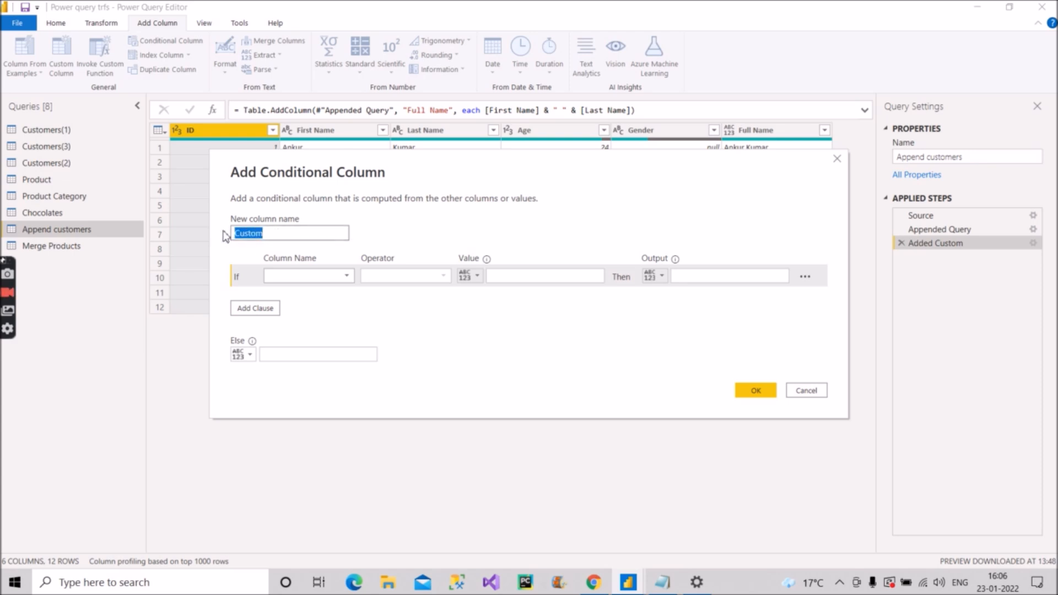
{"action": "type", "text": "Age detail"}
{"action": "left_click", "coordinate": [347, 280]}
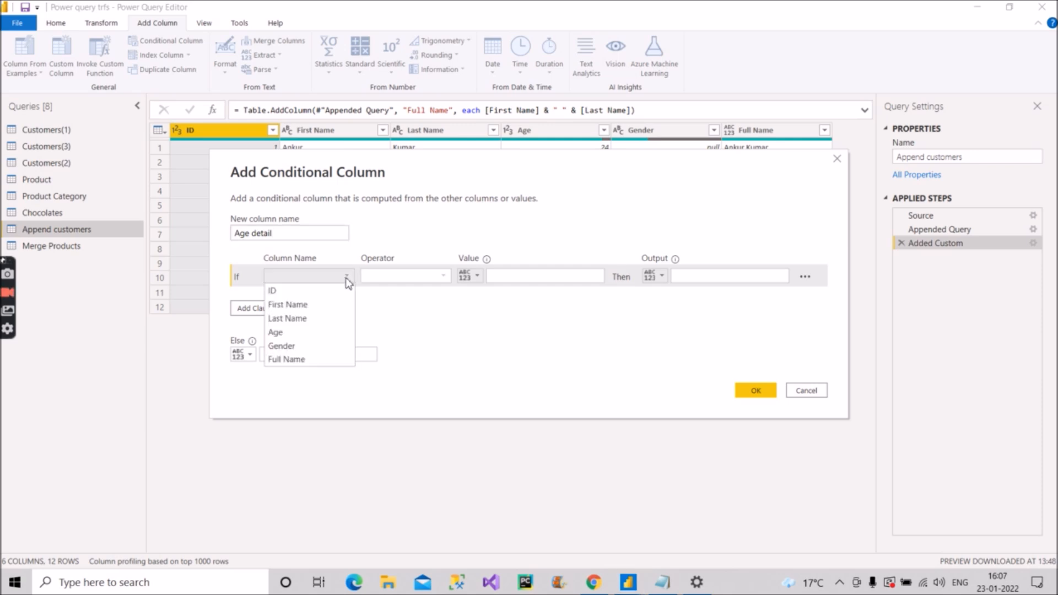
{"action": "left_click", "coordinate": [314, 334]}
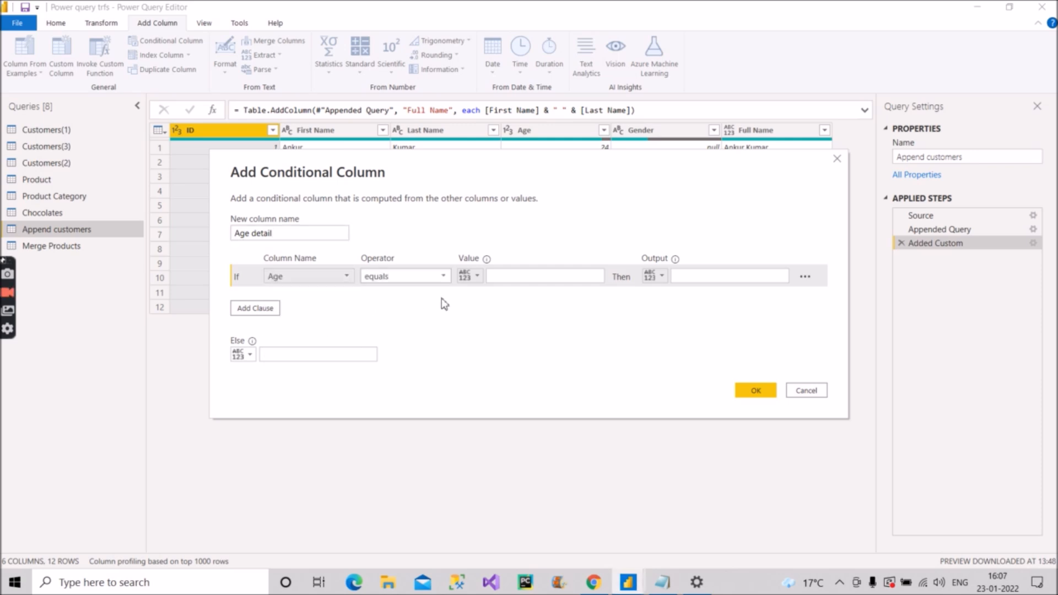
{"action": "left_click", "coordinate": [444, 278]}
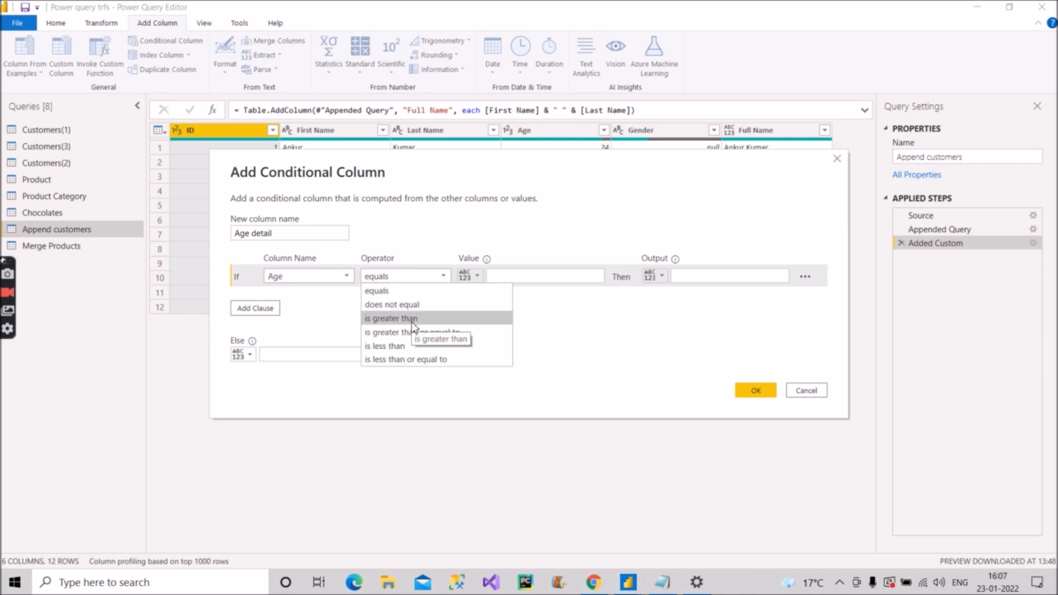
{"action": "left_click", "coordinate": [413, 319]}
{"action": "left_click", "coordinate": [431, 276]}
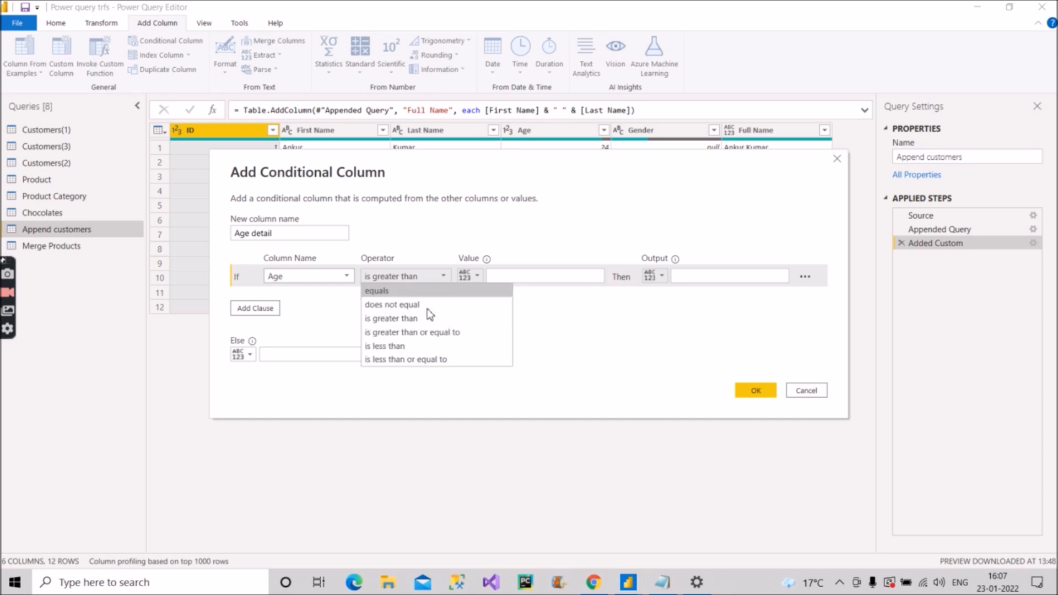
{"action": "left_click", "coordinate": [428, 331]}
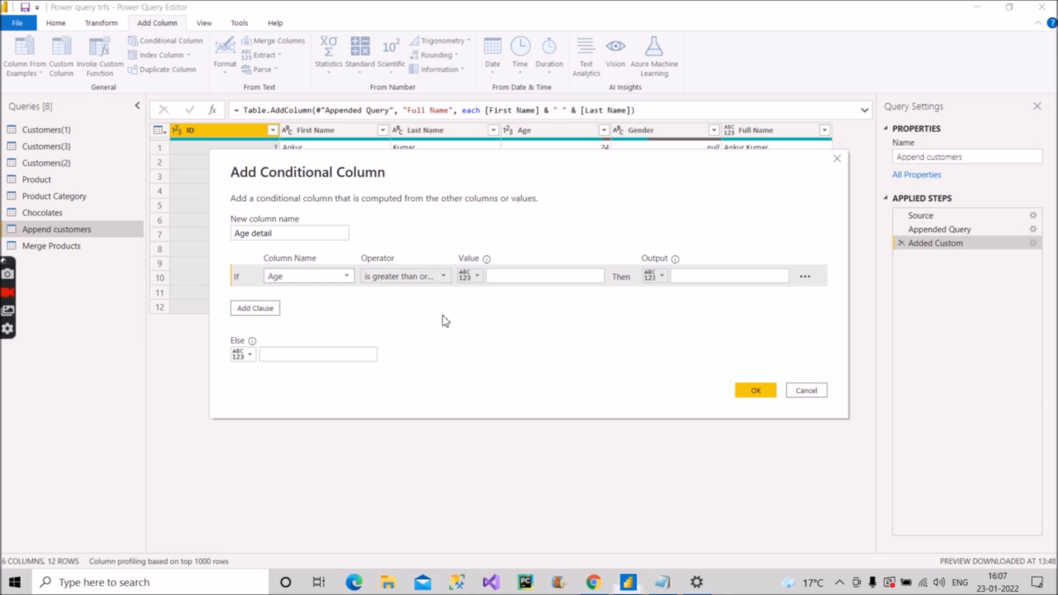
{"action": "left_click", "coordinate": [516, 277]}
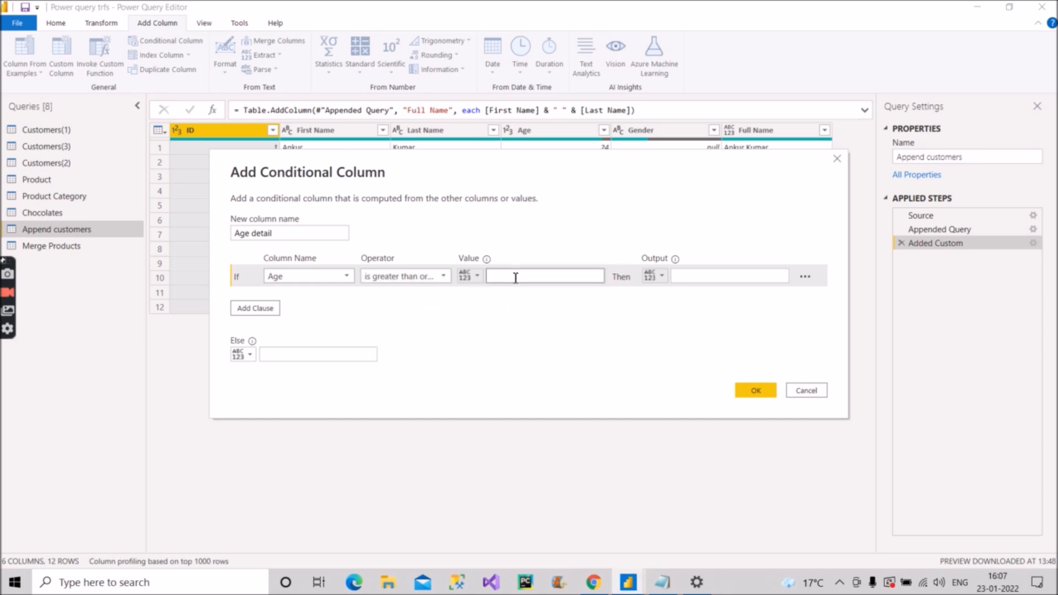
{"action": "type", "text": "18"}
{"action": "left_click", "coordinate": [717, 277]}
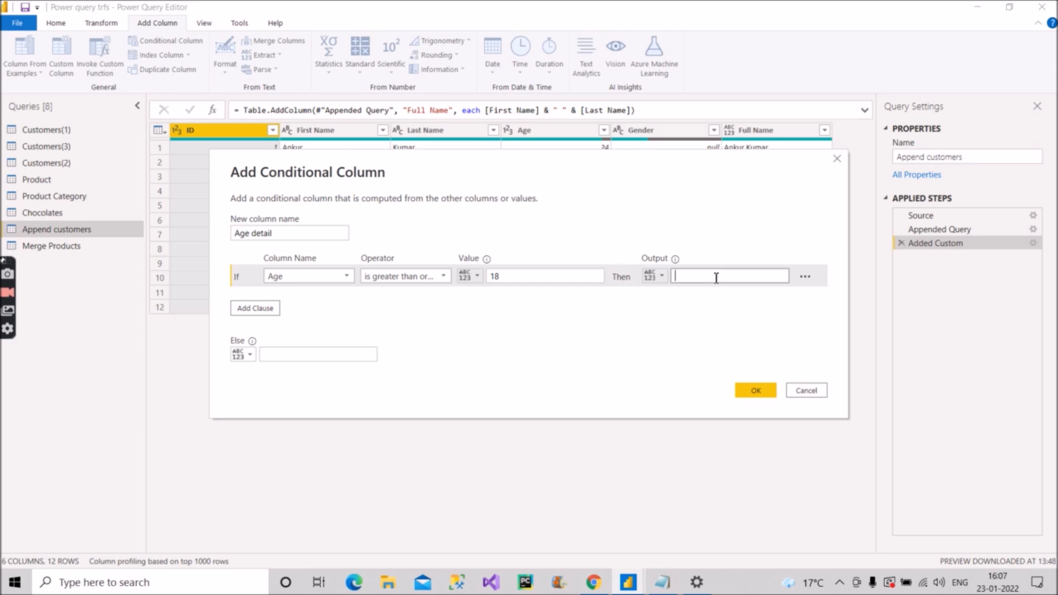
{"action": "type", "text": "Adult"}
{"action": "key", "text": "Tab"}
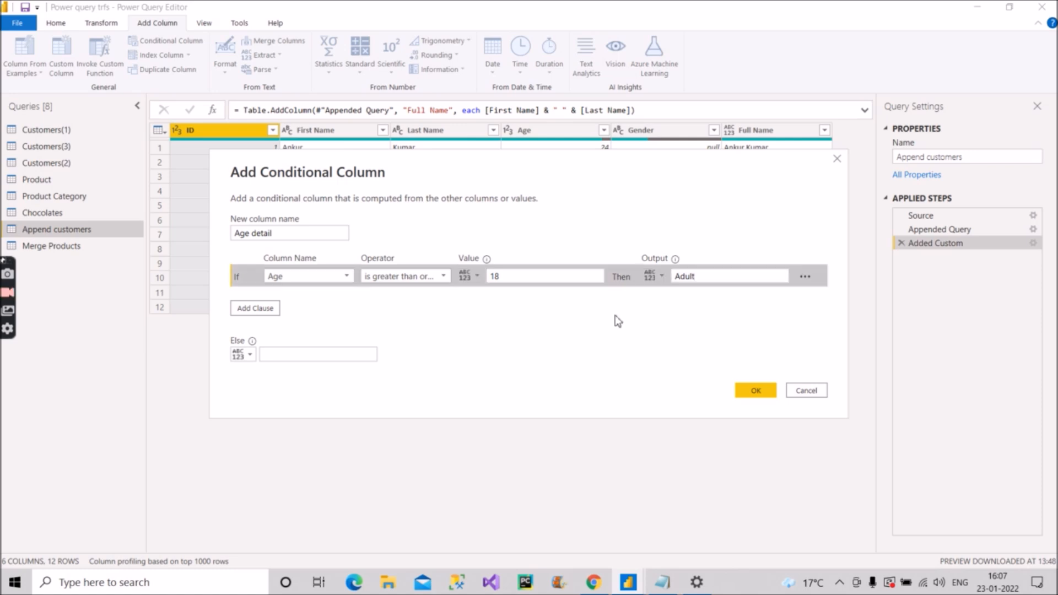
Step: Add an else-if clause that outputs "Tenegers" when Age is less than 18
{"action": "left_click", "coordinate": [238, 311]}
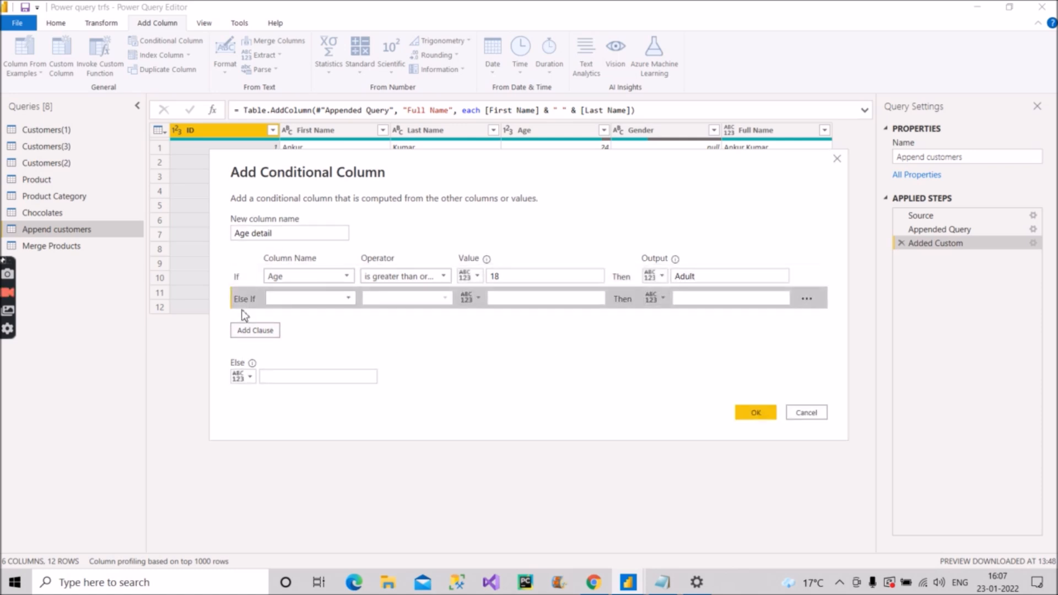
{"action": "left_click", "coordinate": [331, 299]}
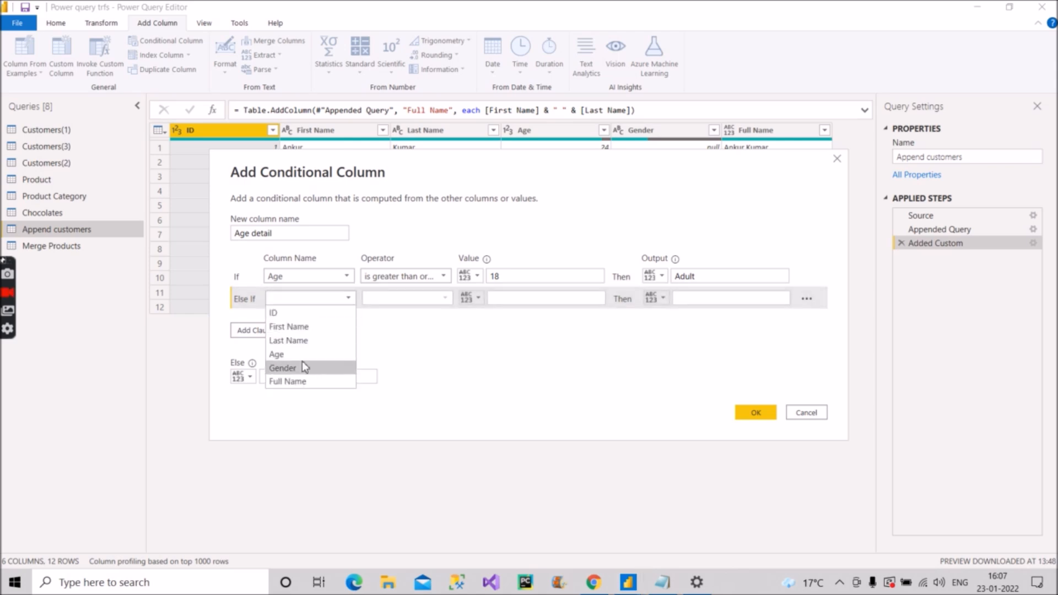
{"action": "left_click", "coordinate": [302, 363]}
{"action": "left_click", "coordinate": [314, 302]}
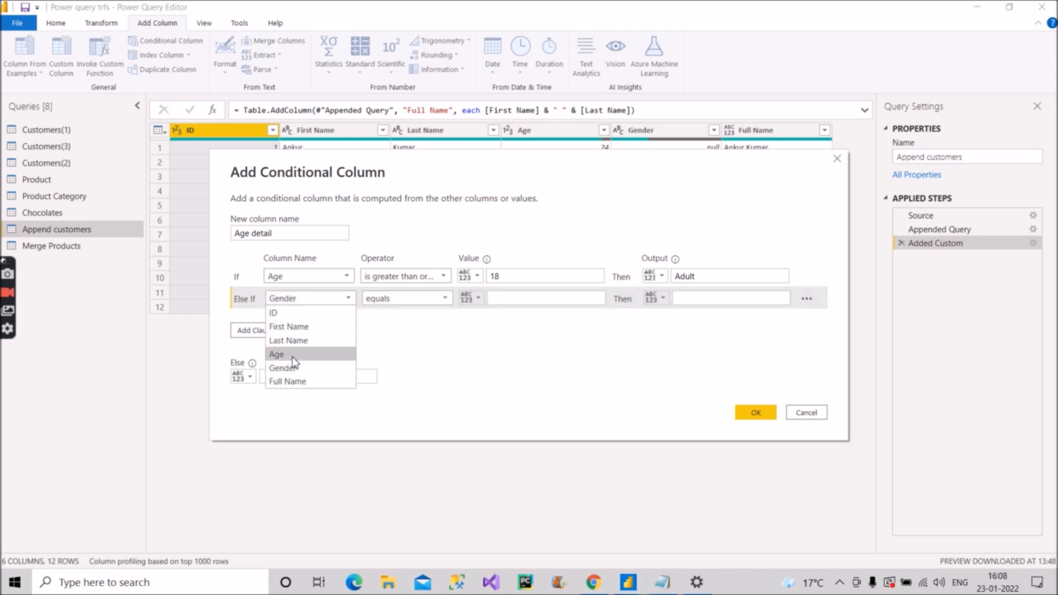
{"action": "left_click", "coordinate": [302, 356]}
{"action": "left_click", "coordinate": [418, 300]}
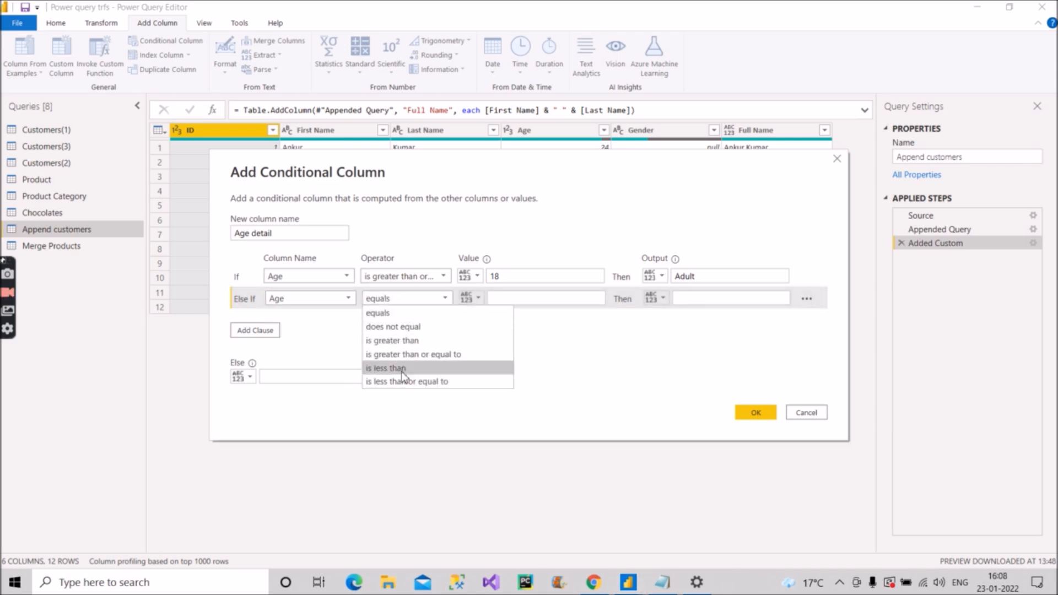
{"action": "left_click", "coordinate": [405, 366]}
{"action": "left_click", "coordinate": [543, 300]}
{"action": "type", "text": "18"}
{"action": "left_click", "coordinate": [692, 297]}
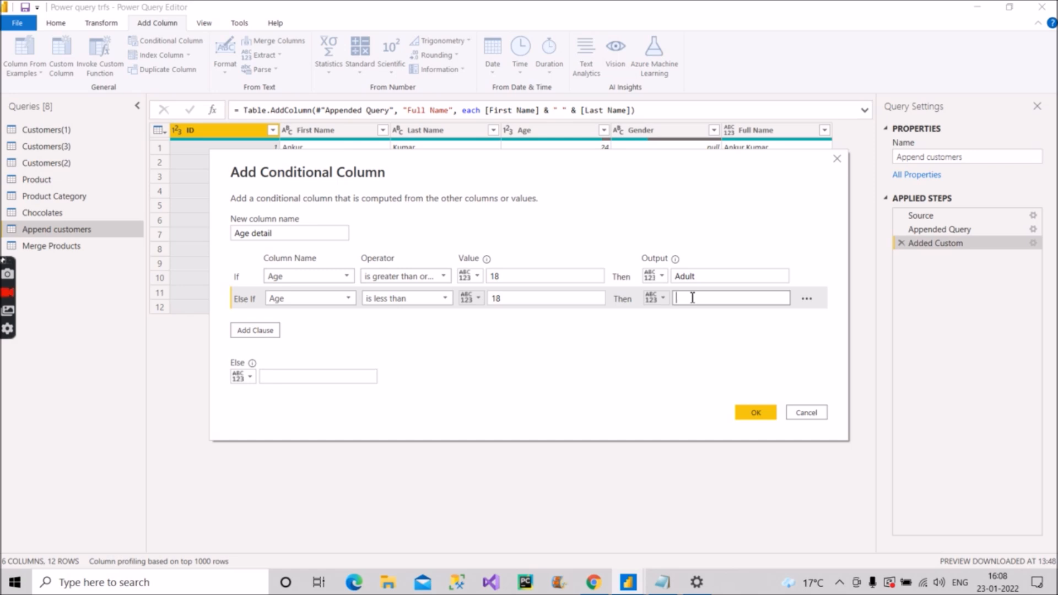
{"action": "type", "text": "Tenegers"}
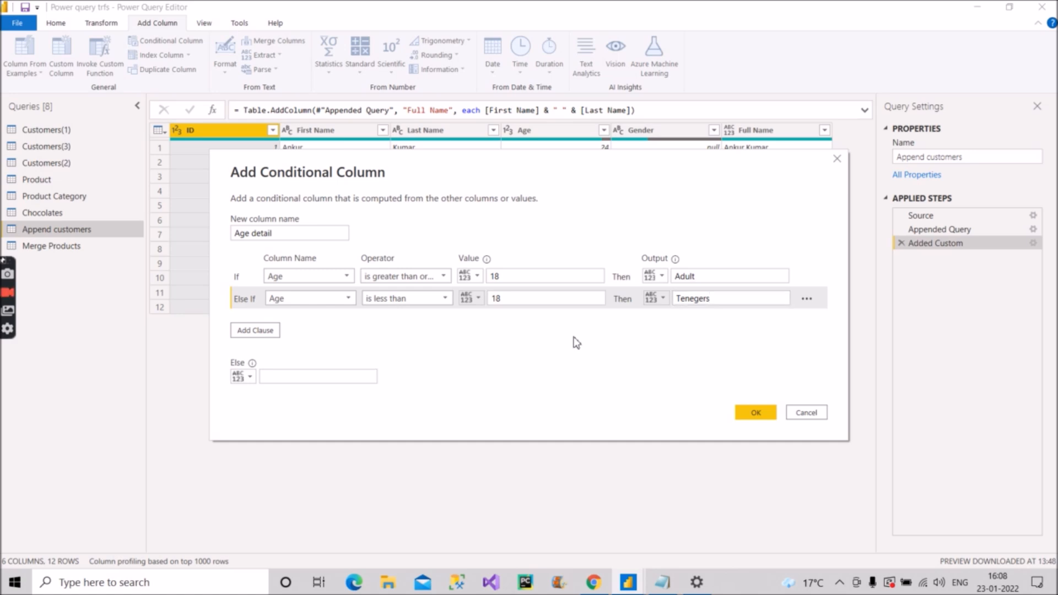
Step: Create the conditional column and inspect the error details of the Age detail cell in row 3
{"action": "left_click", "coordinate": [527, 301]}
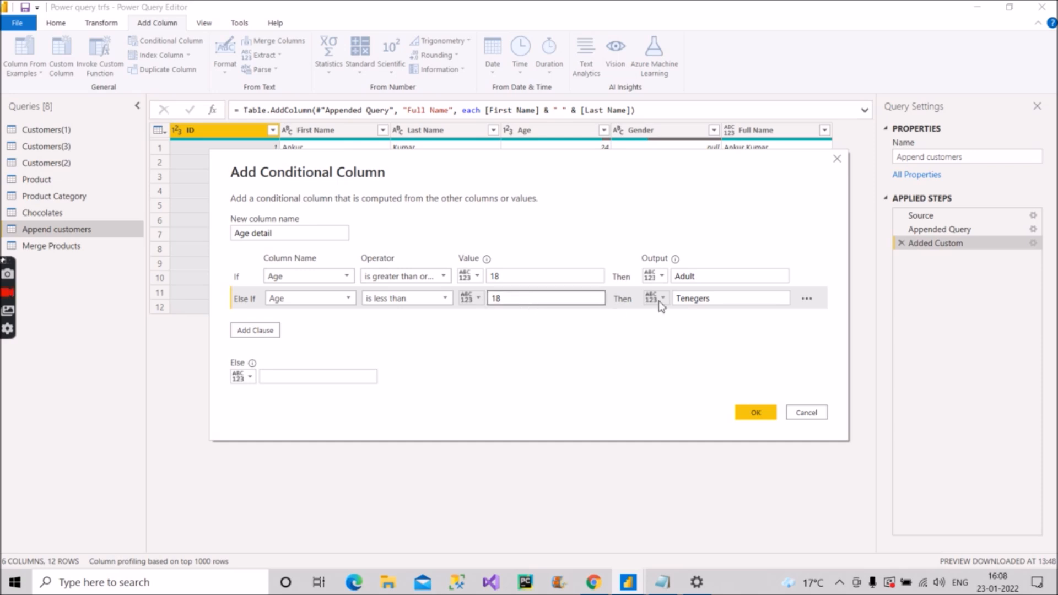
{"action": "left_click", "coordinate": [755, 413]}
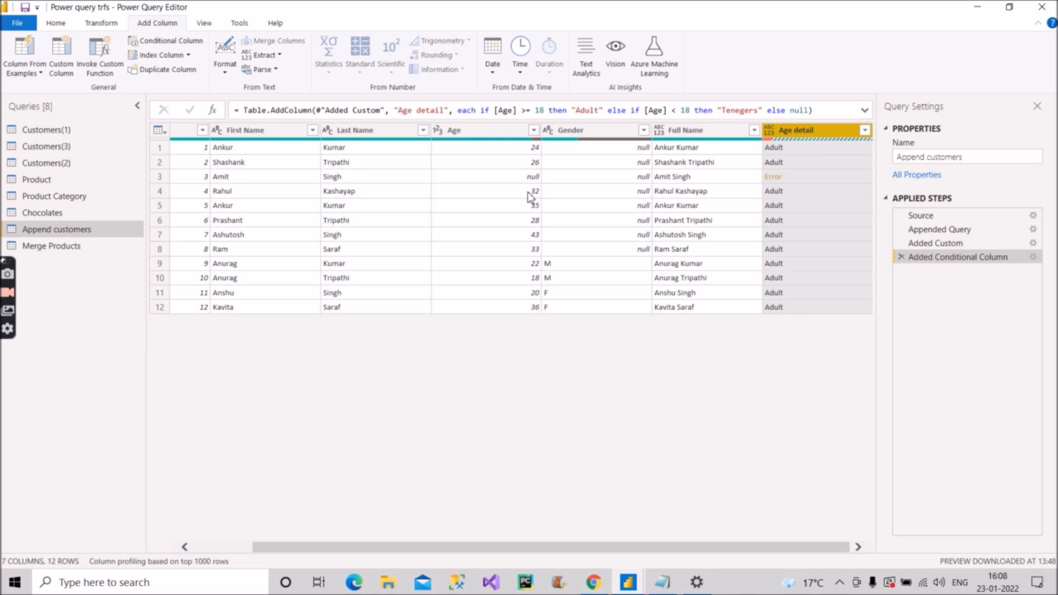
{"action": "left_click", "coordinate": [793, 179]}
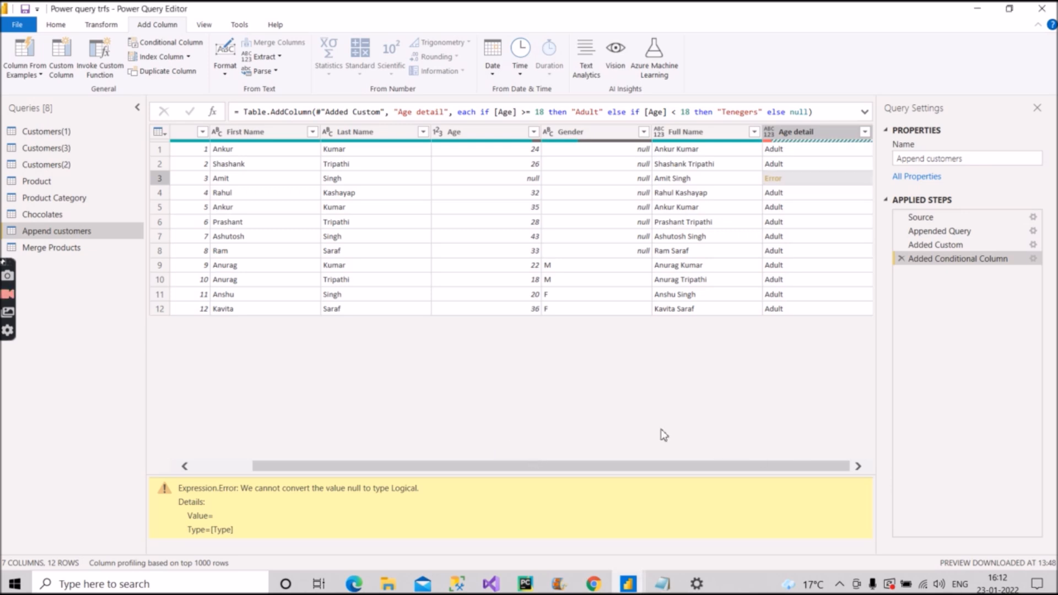
Step: In the Notepad list, append "Comlete" after the hyphen of Conditional column and return to Power Query Editor
{"action": "left_click", "coordinate": [663, 584]}
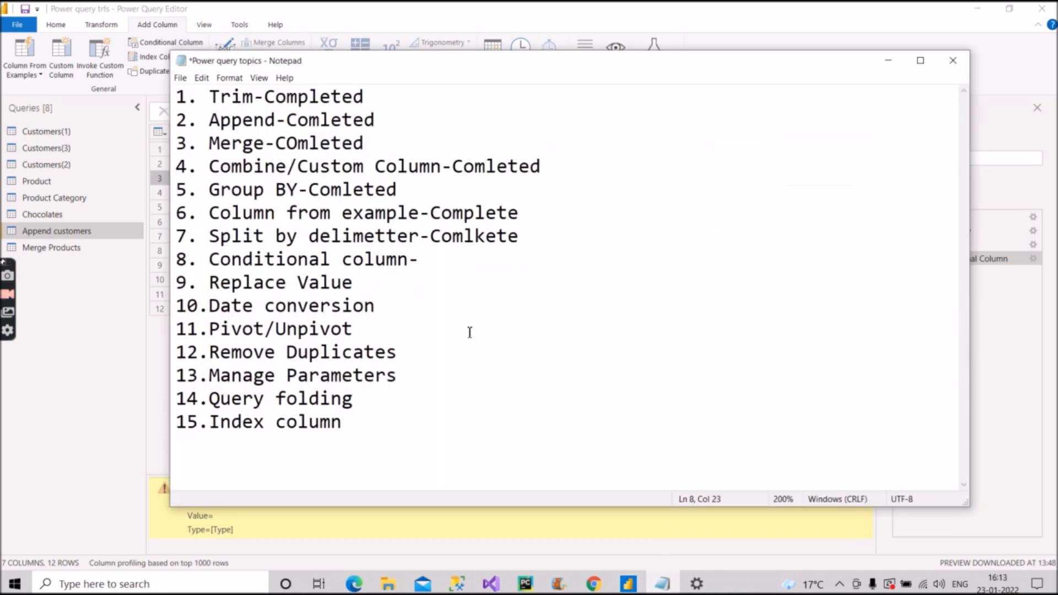
{"action": "type", "text": "Comlete"}
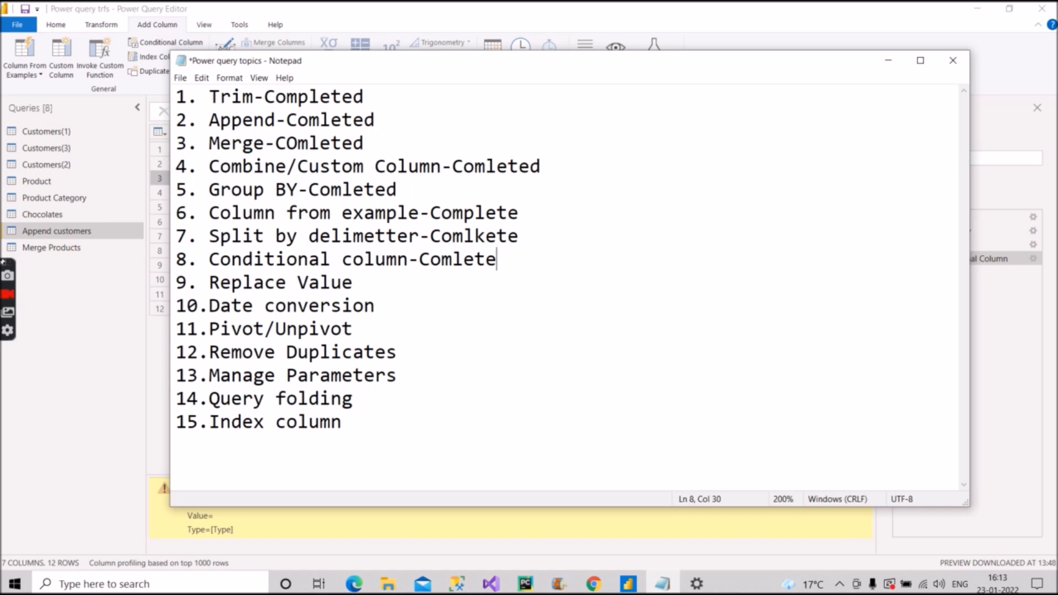
{"action": "left_click", "coordinate": [379, 289]}
{"action": "left_click", "coordinate": [889, 60]}
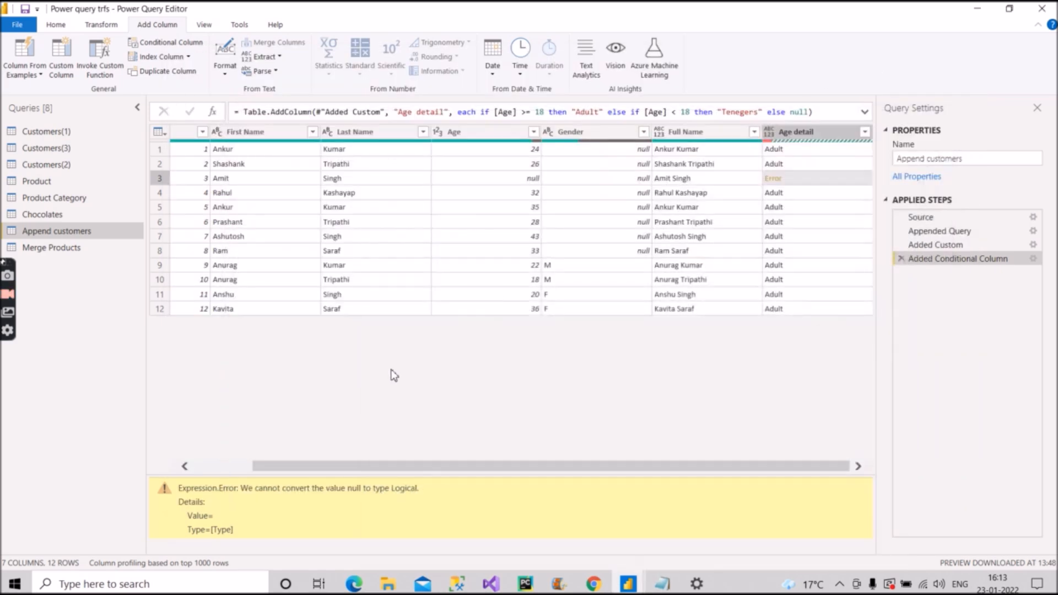
Step: Open the Product query and start replacing values in the Product Name column
{"action": "left_click", "coordinate": [55, 184]}
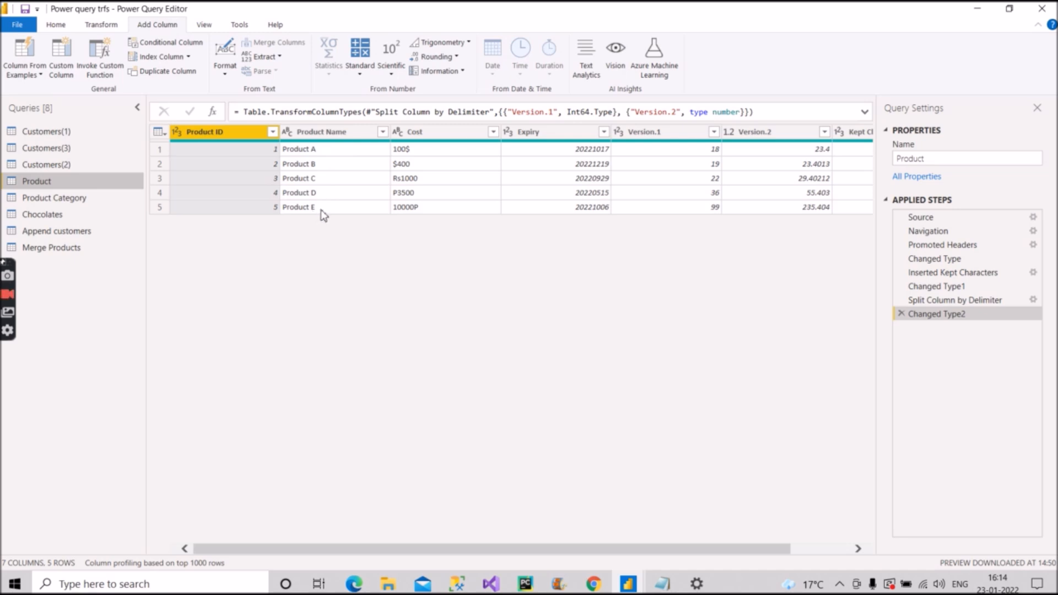
{"action": "right_click", "coordinate": [319, 133]}
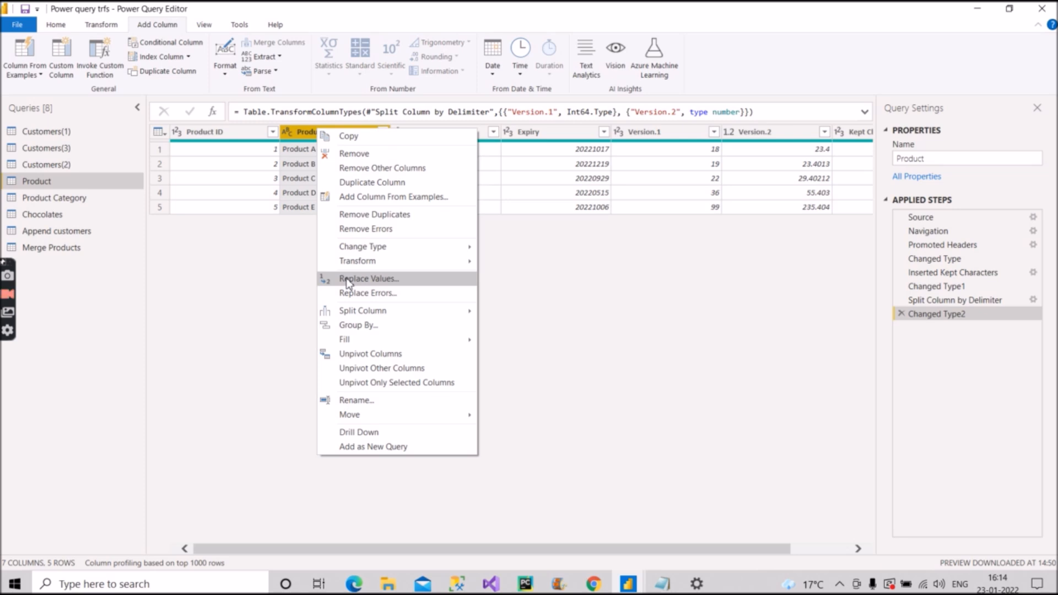
{"action": "key", "text": "Escape"}
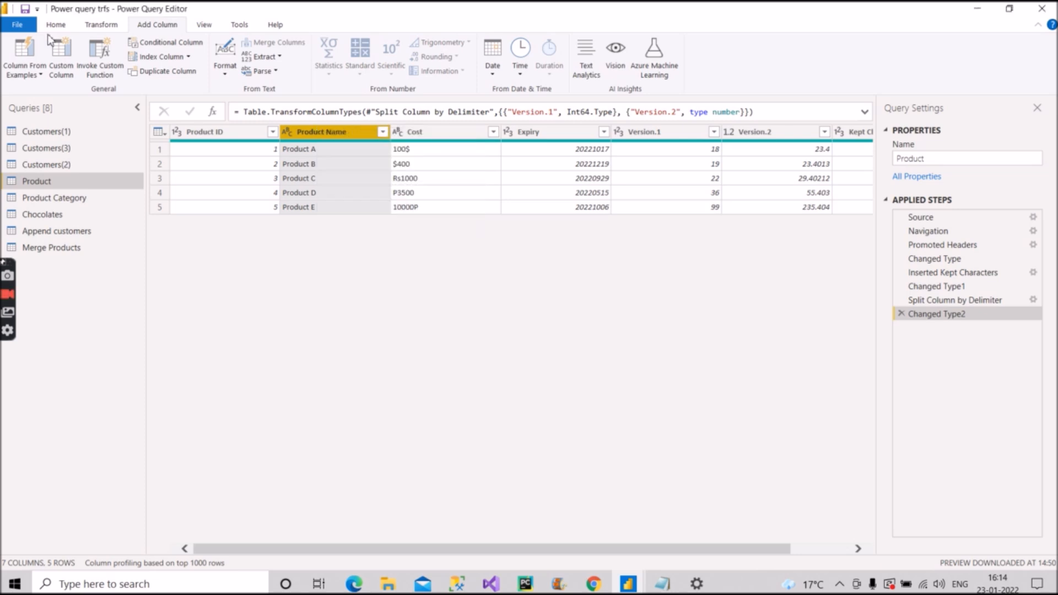
{"action": "left_click", "coordinate": [100, 25]}
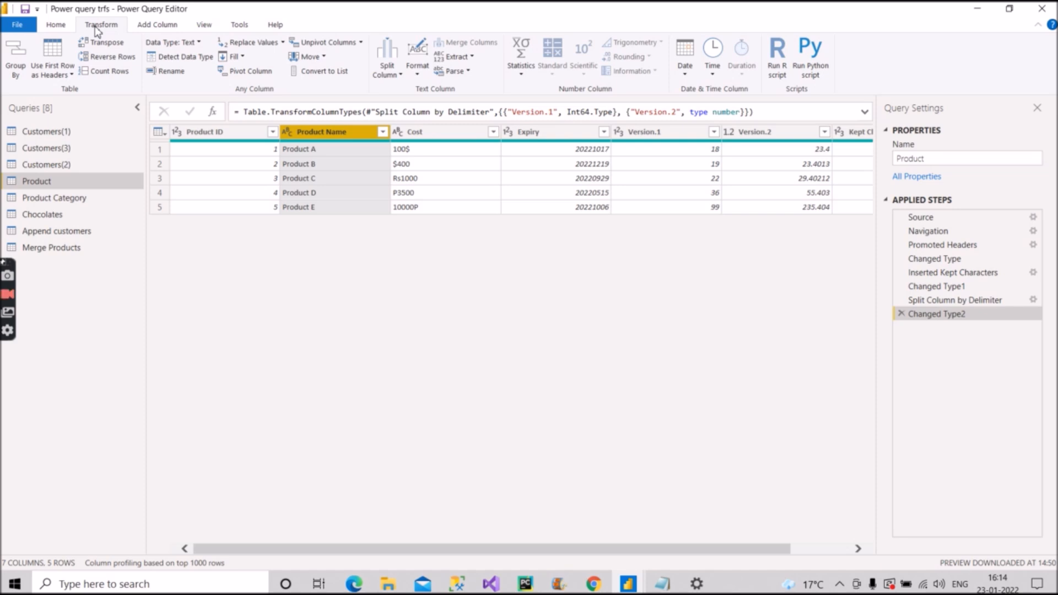
{"action": "right_click", "coordinate": [322, 133]}
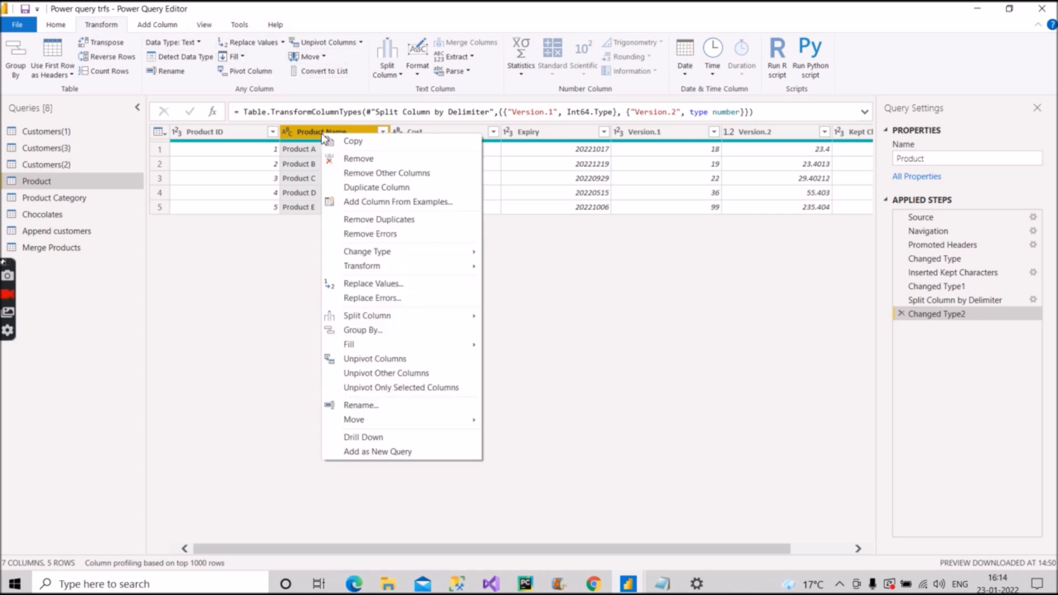
{"action": "left_click", "coordinate": [386, 285]}
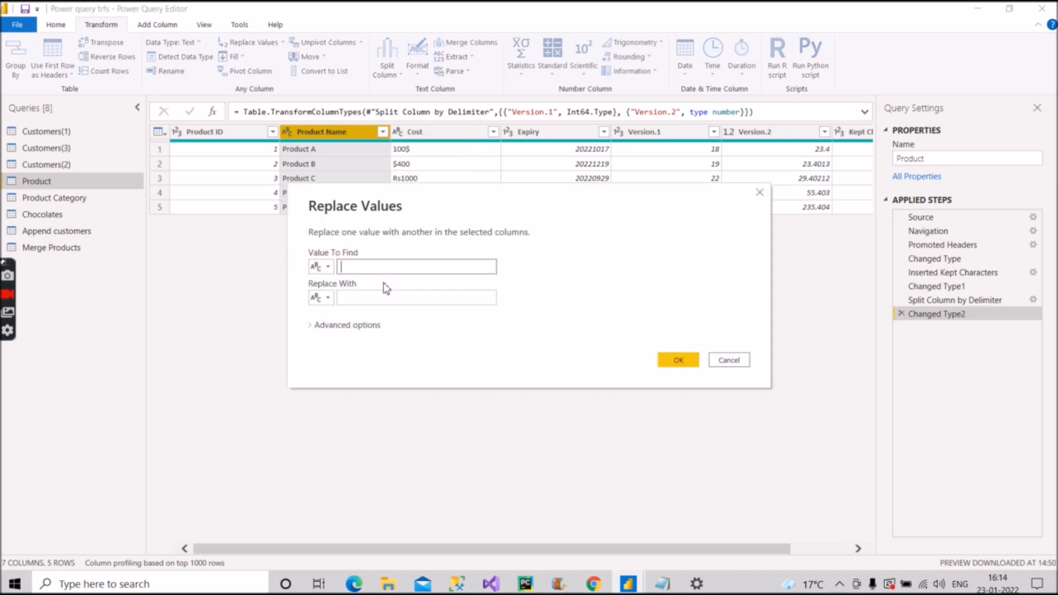
Step: Replace "Product E" with "Product F" in the Product Name column, matching entire cell contents
{"action": "type", "text": "Product E"}
{"action": "left_click", "coordinate": [380, 300]}
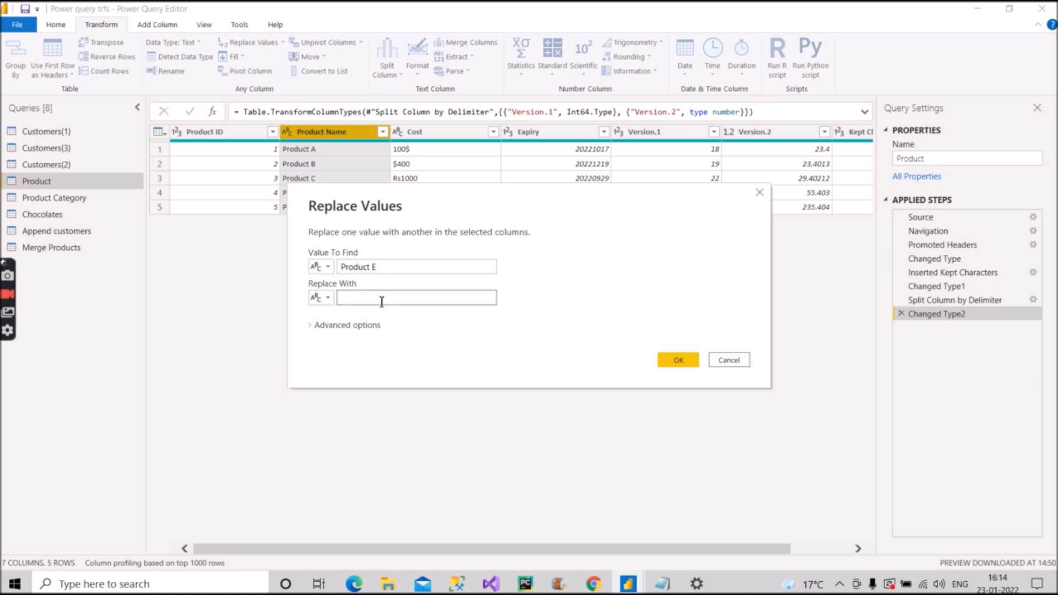
{"action": "type", "text": "Prroduct F"}
{"action": "key", "text": "Left"}
{"action": "key", "text": "Left"}
{"action": "key", "text": "Left"}
{"action": "key", "text": "Left"}
{"action": "key", "text": "Left"}
{"action": "key", "text": "Left"}
{"action": "key", "text": "Left"}
{"action": "key", "text": "BackSpace"}
{"action": "left_click", "coordinate": [312, 327]}
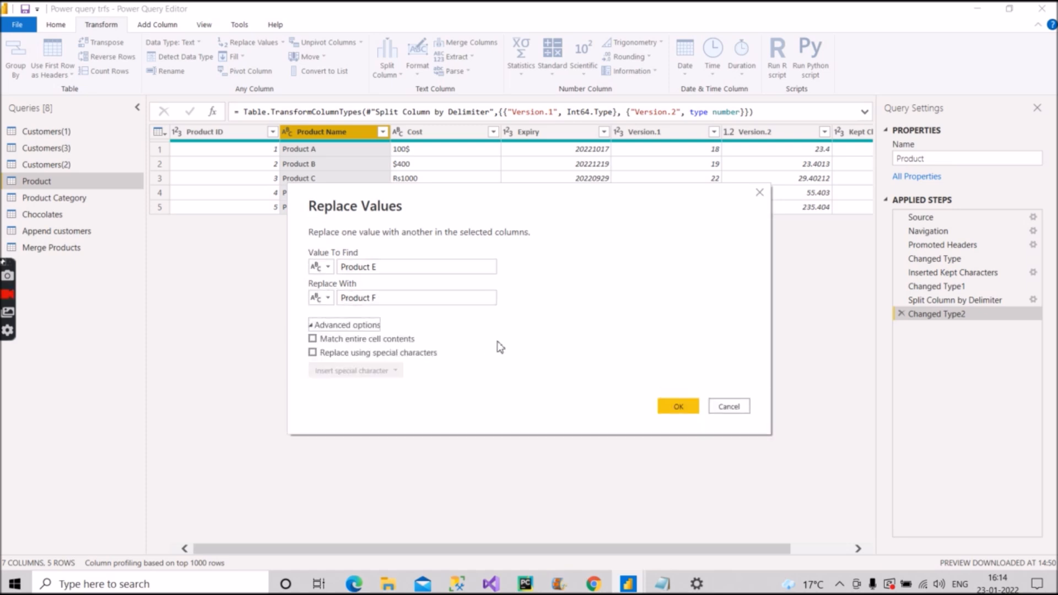
{"action": "left_click", "coordinate": [312, 339]}
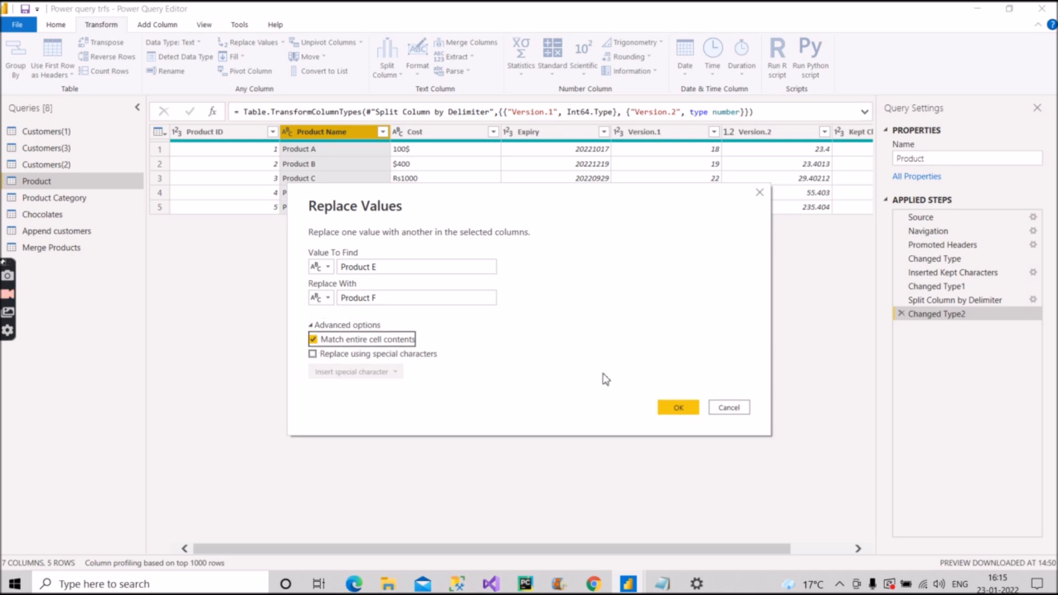
{"action": "left_click", "coordinate": [678, 408]}
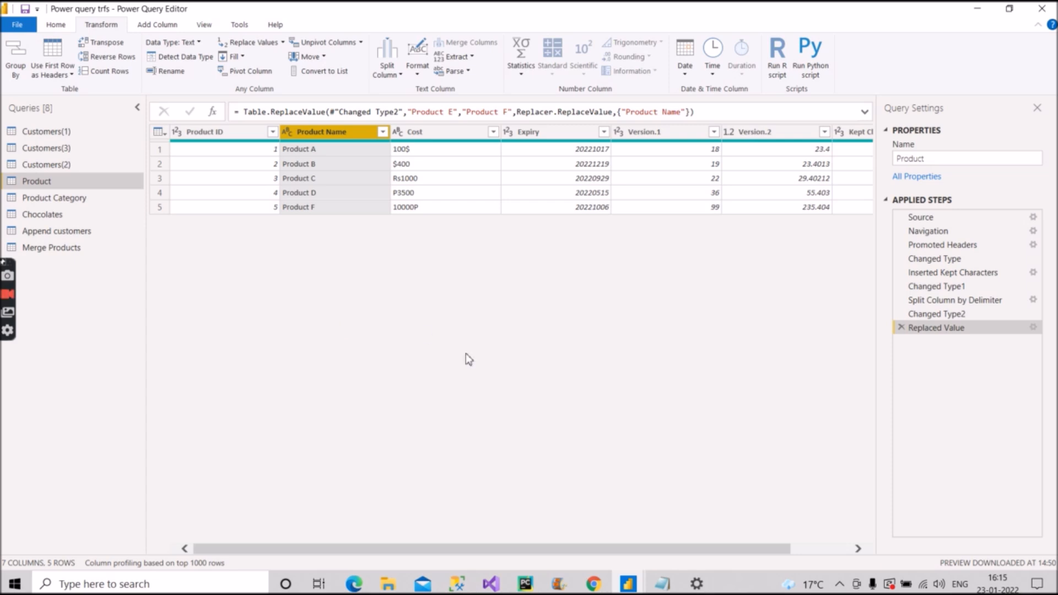
Step: In the Notepad list, append "-COmlete" to Replace Value and a hyphen to Date conversion, and return to Power Query Editor
{"action": "left_click", "coordinate": [698, 583]}
{"action": "mouse_move", "coordinate": [698, 584]}
{"action": "left_click", "coordinate": [696, 518]}
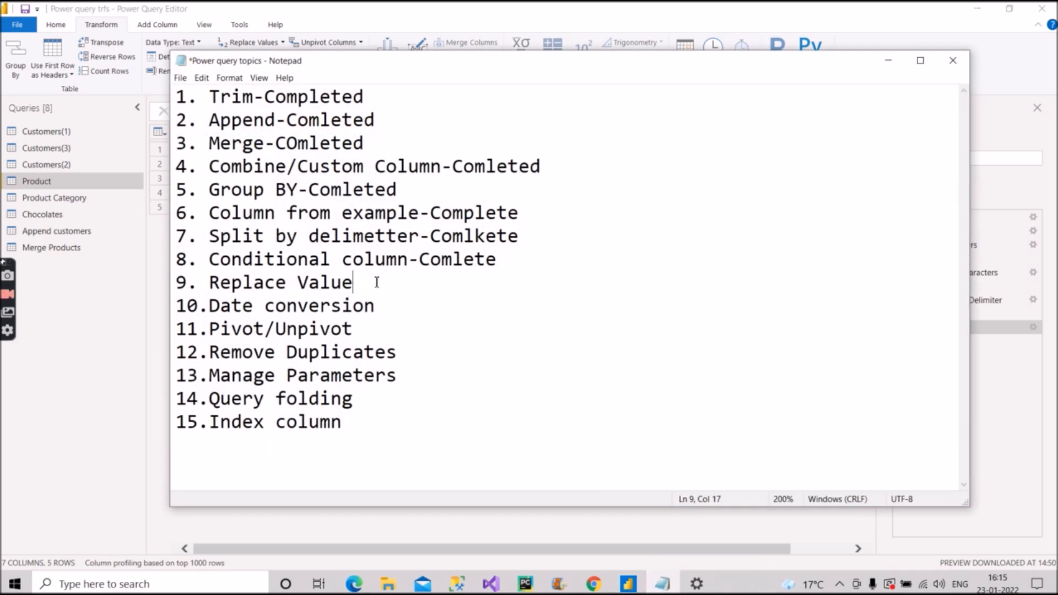
{"action": "type", "text": "-COmlete"}
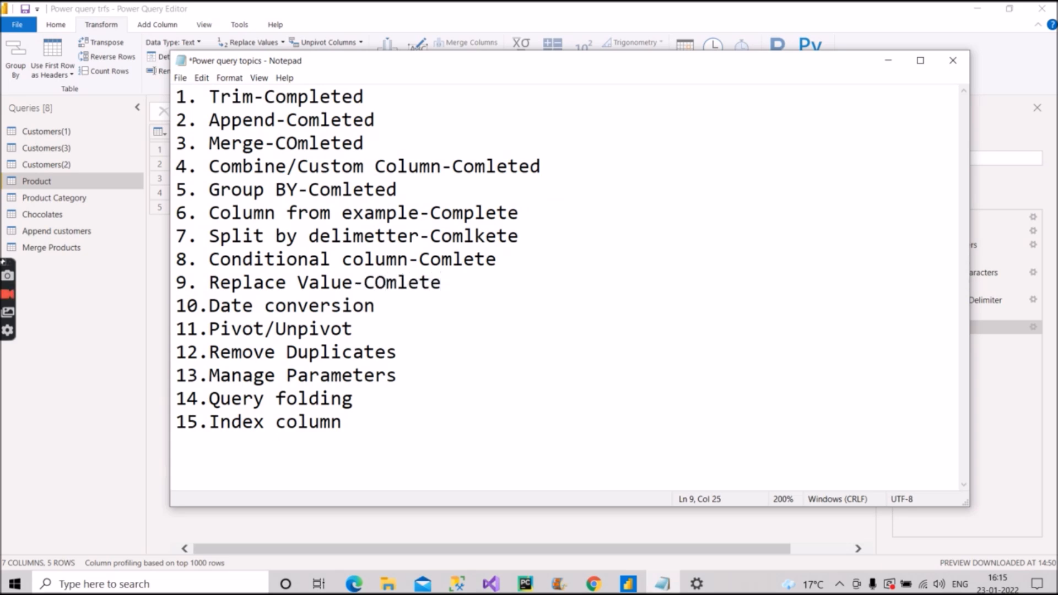
{"action": "left_click", "coordinate": [396, 307]}
{"action": "type", "text": "-"}
{"action": "left_click", "coordinate": [888, 60]}
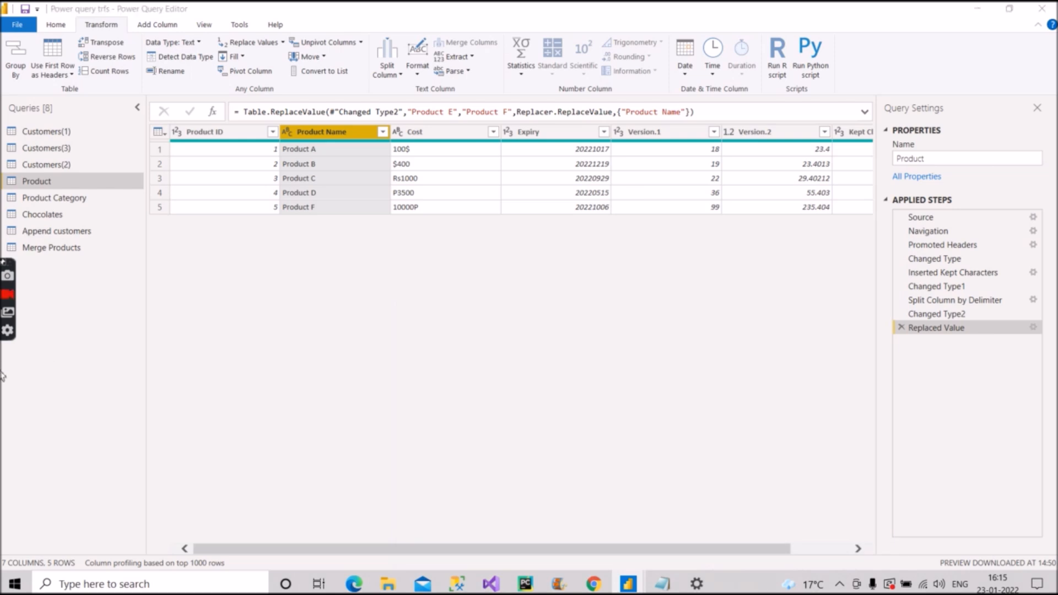
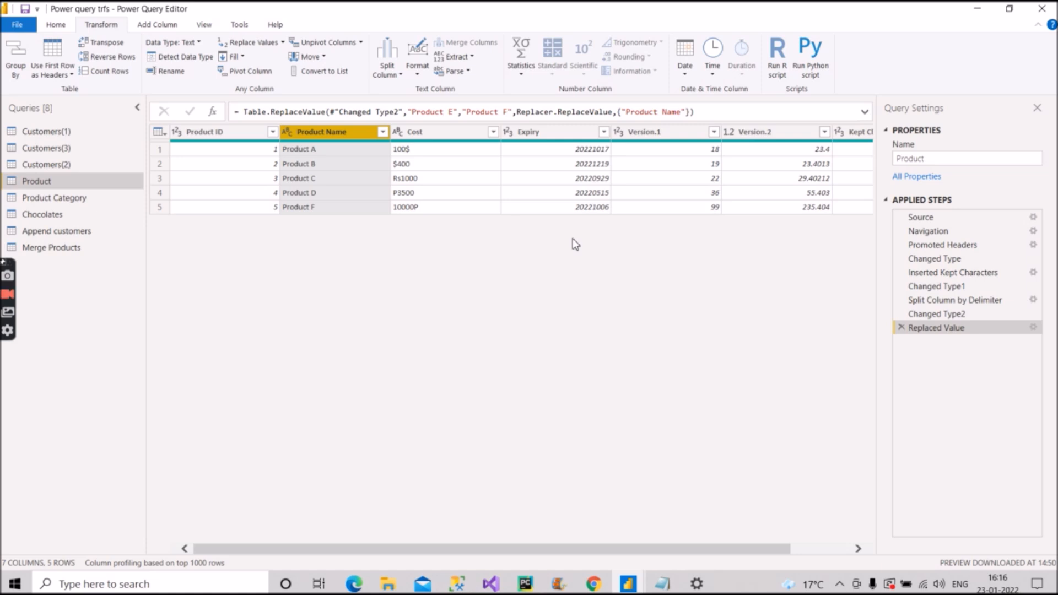
Step: Try to convert the Expiry column directly to the Date type, and remove the resulting type-change step
{"action": "left_click", "coordinate": [509, 137]}
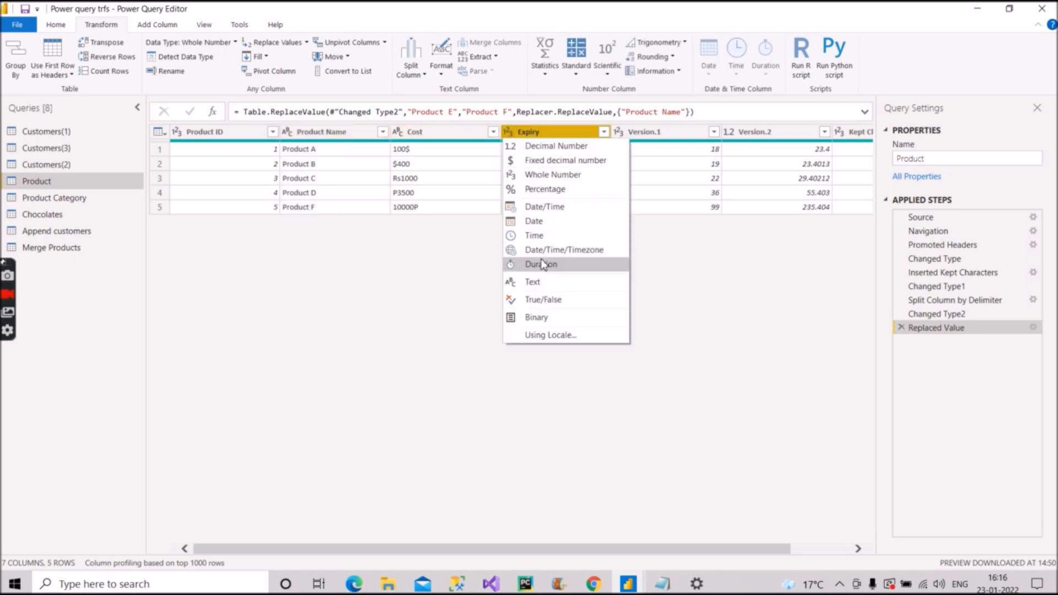
{"action": "left_click", "coordinate": [543, 222]}
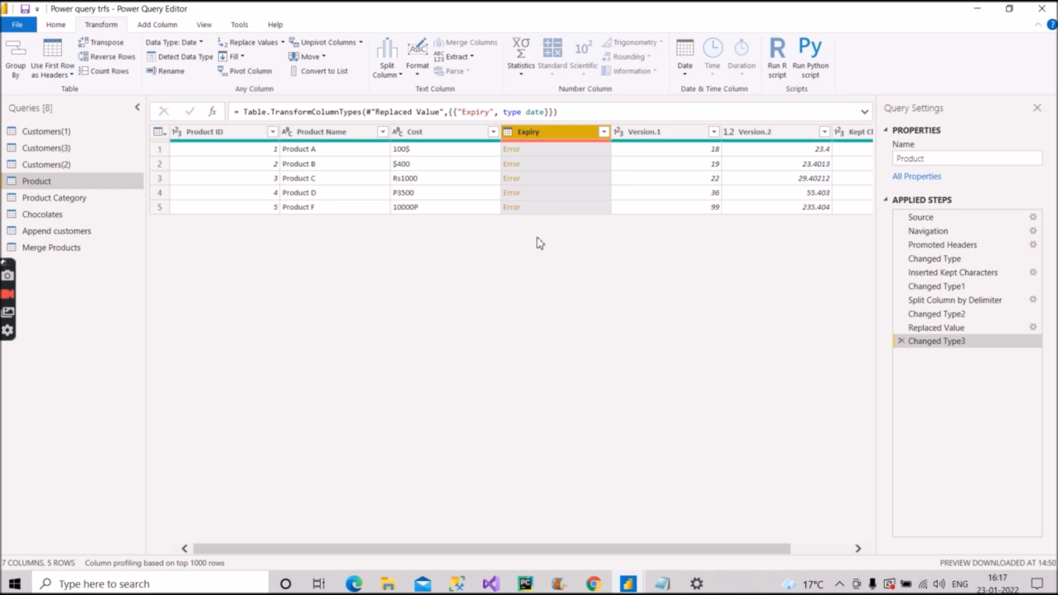
{"action": "left_click", "coordinate": [571, 154]}
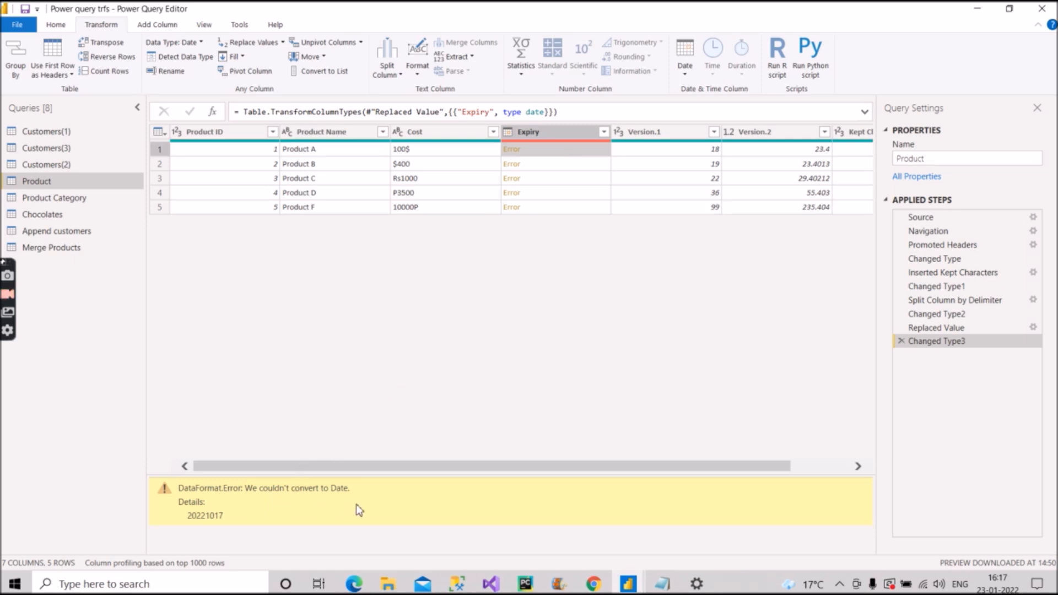
{"action": "left_click", "coordinate": [902, 341]}
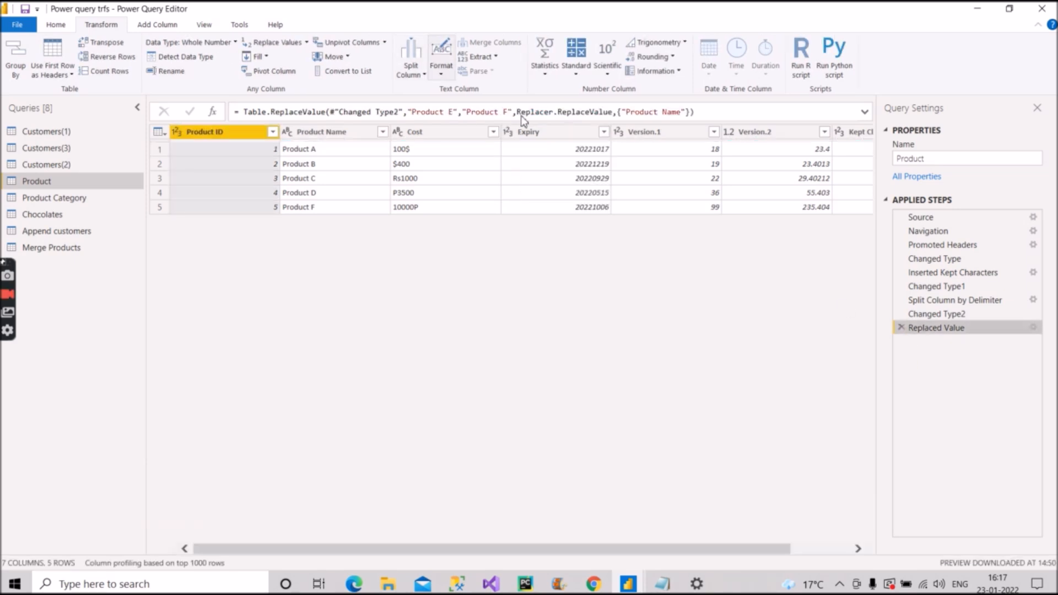
Step: Change the Expiry column's type to Text, and convert it to Date as a separate new step
{"action": "left_click", "coordinate": [508, 132]}
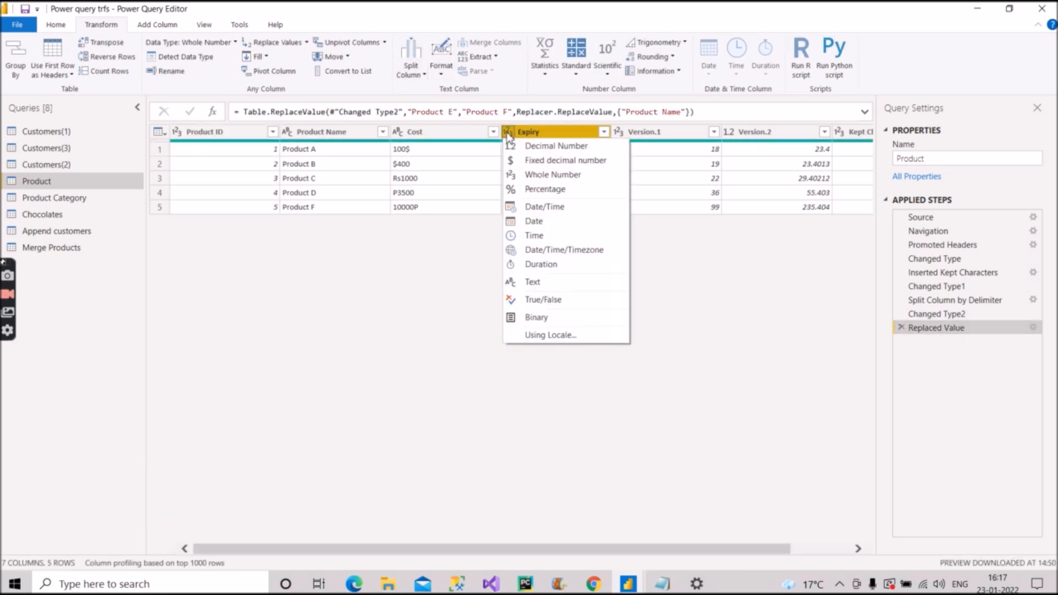
{"action": "left_click", "coordinate": [556, 283]}
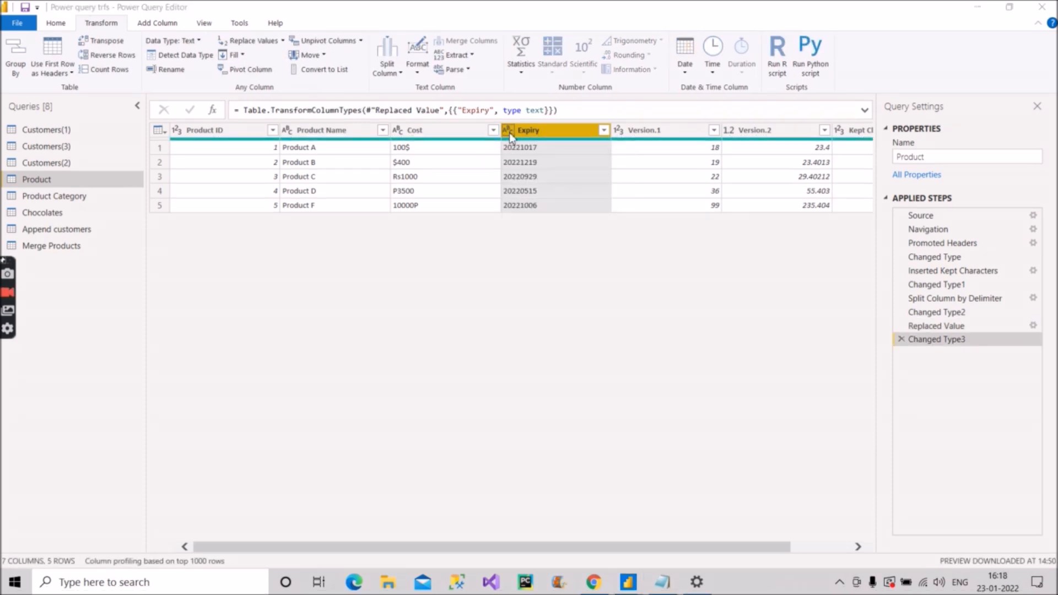
{"action": "left_click", "coordinate": [508, 132]}
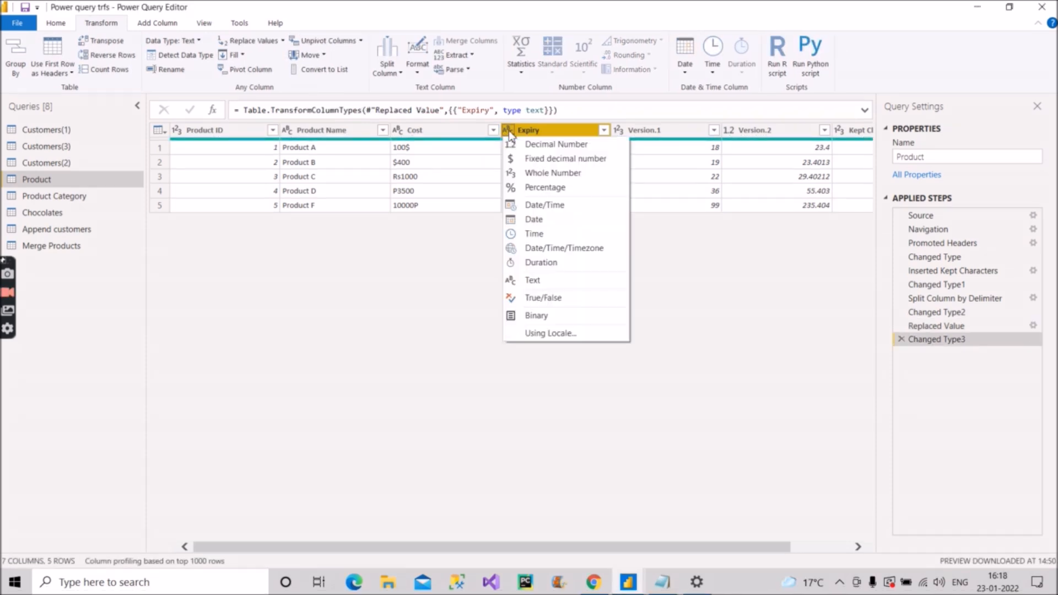
{"action": "left_click", "coordinate": [555, 217]}
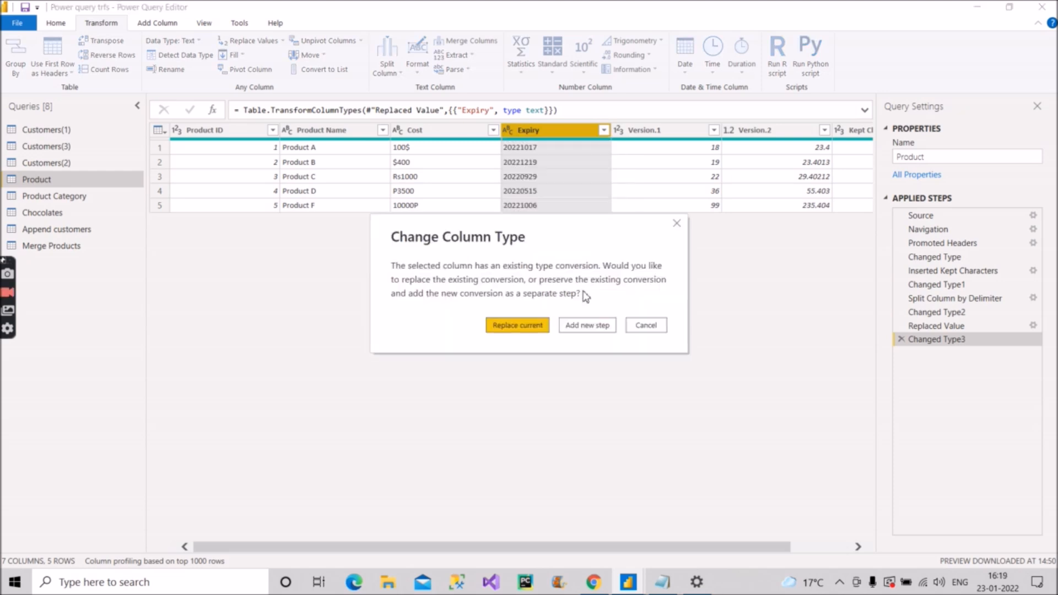
{"action": "left_click", "coordinate": [596, 326]}
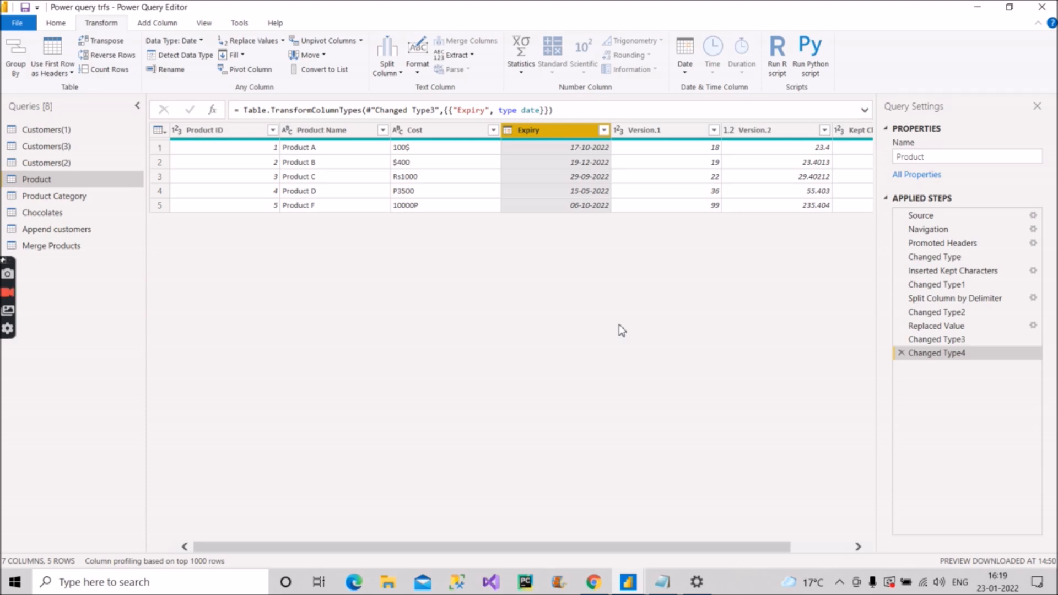
{"action": "left_click", "coordinate": [941, 342]}
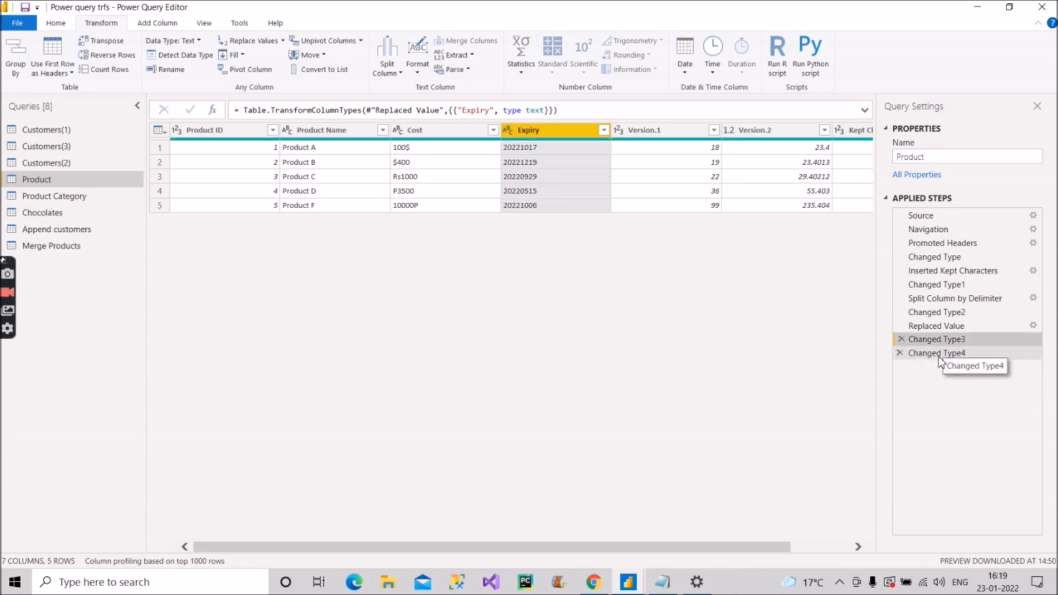
{"action": "left_click", "coordinate": [940, 357]}
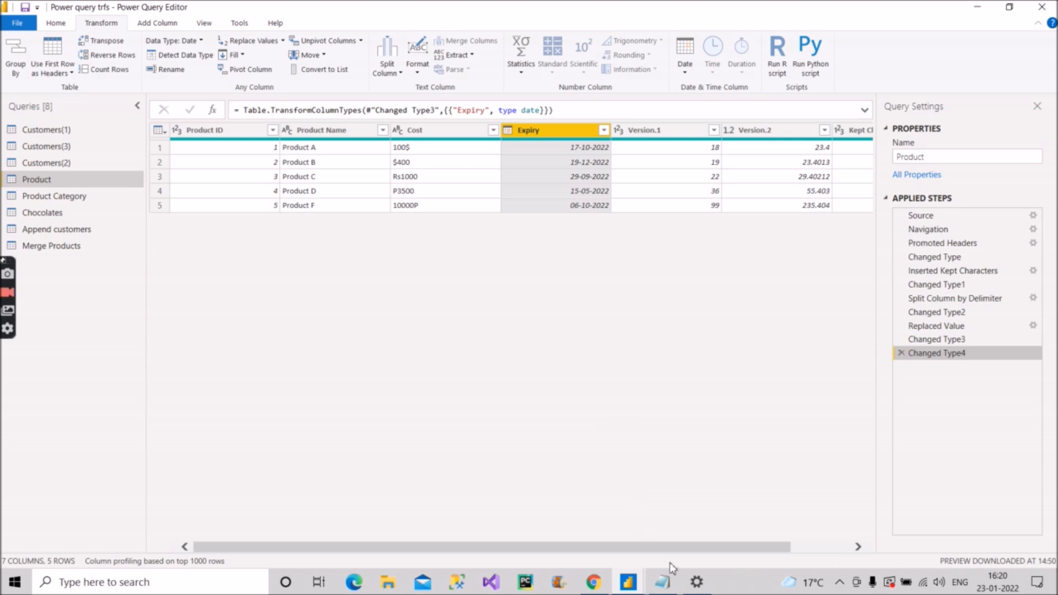
Step: In the Notepad list, append "Complete" to Date conversion and a hyphen to Pivot/Unpivot, and return to Power Query Editor
{"action": "left_click", "coordinate": [607, 485]}
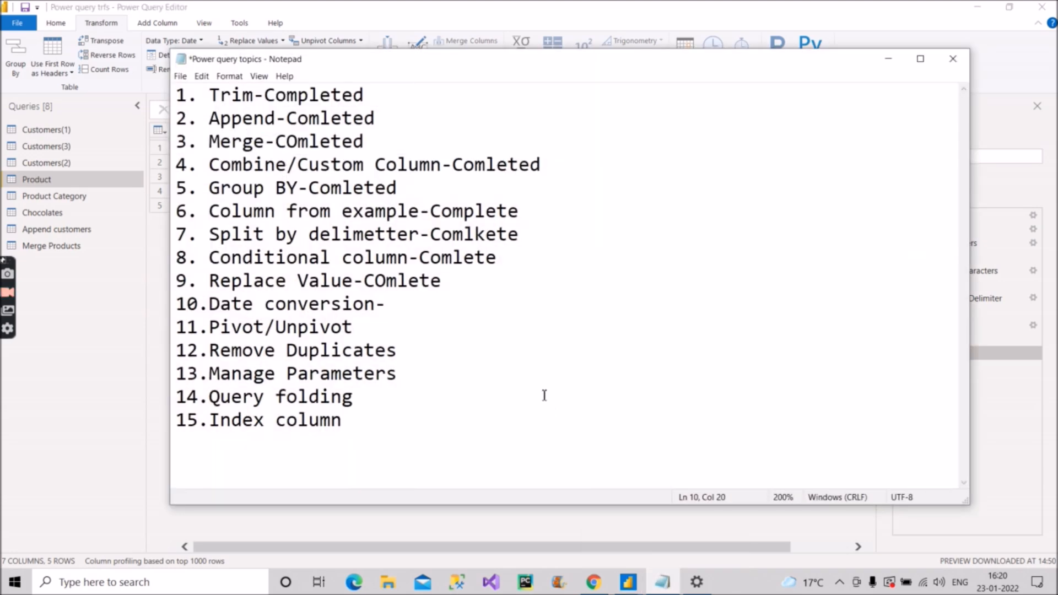
{"action": "type", "text": "Comlete"}
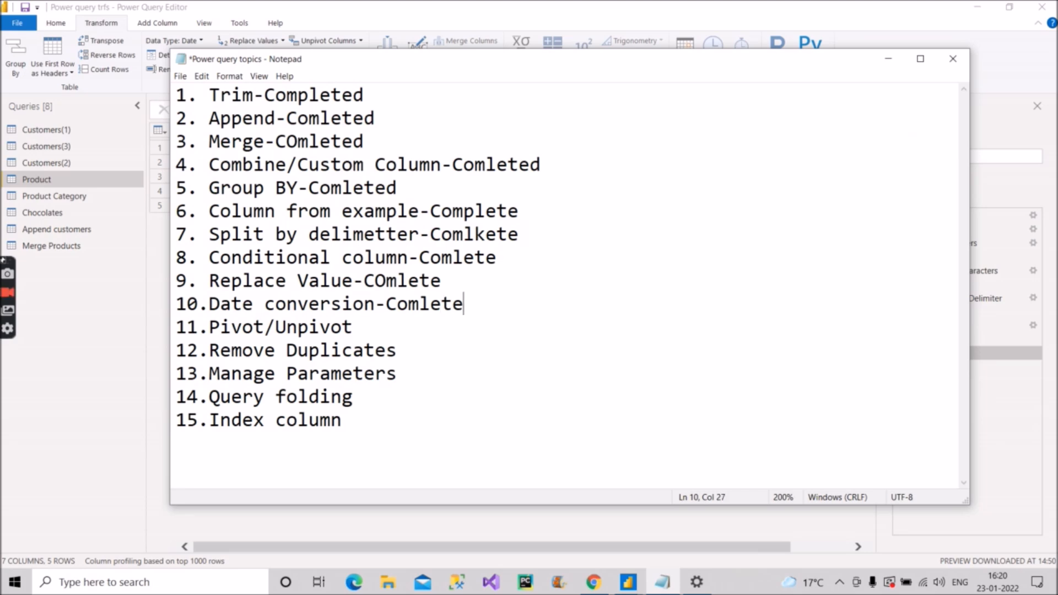
{"action": "key", "text": "Left"}
{"action": "key", "text": "Left"}
{"action": "key", "text": "Left"}
{"action": "key", "text": "Left"}
{"action": "type", "text": "p"}
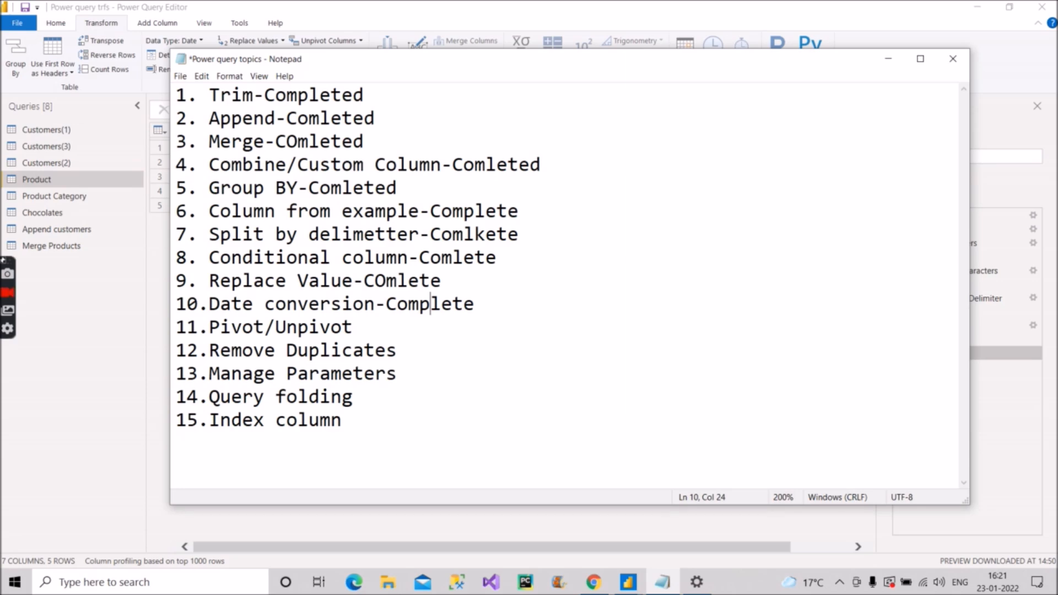
{"action": "left_click", "coordinate": [374, 329]}
{"action": "type", "text": "-"}
{"action": "left_click", "coordinate": [880, 71]}
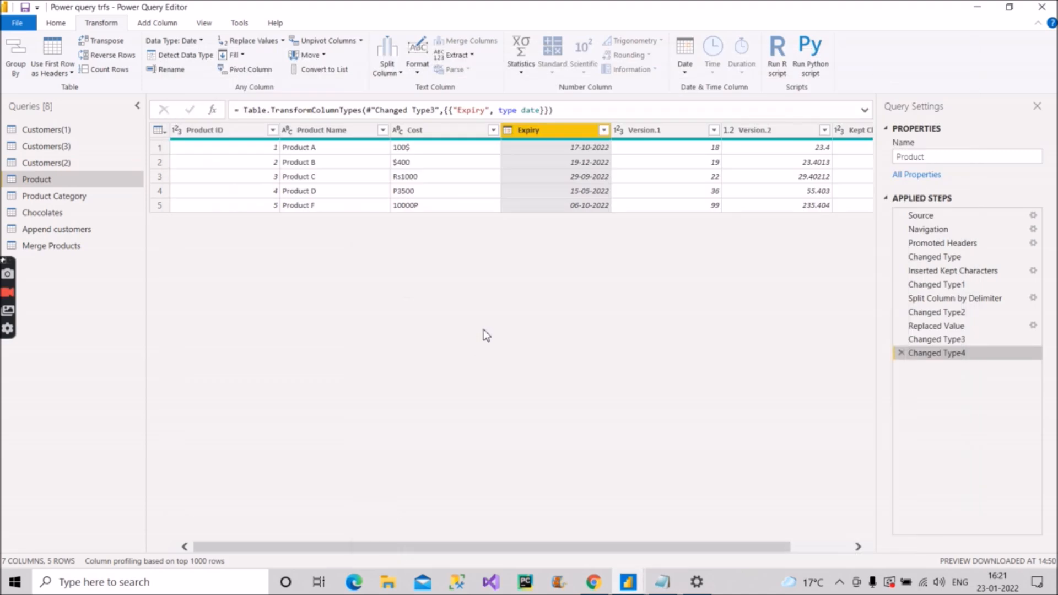
Step: Open the Chocolates query and use its first row as headers
{"action": "left_click", "coordinate": [59, 214]}
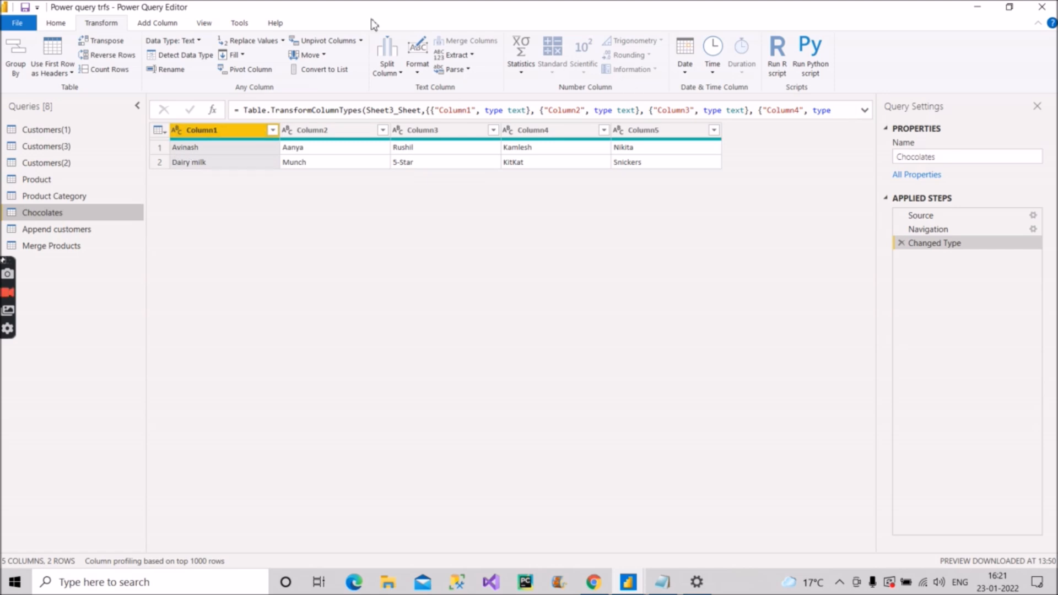
{"action": "left_click", "coordinate": [55, 23]}
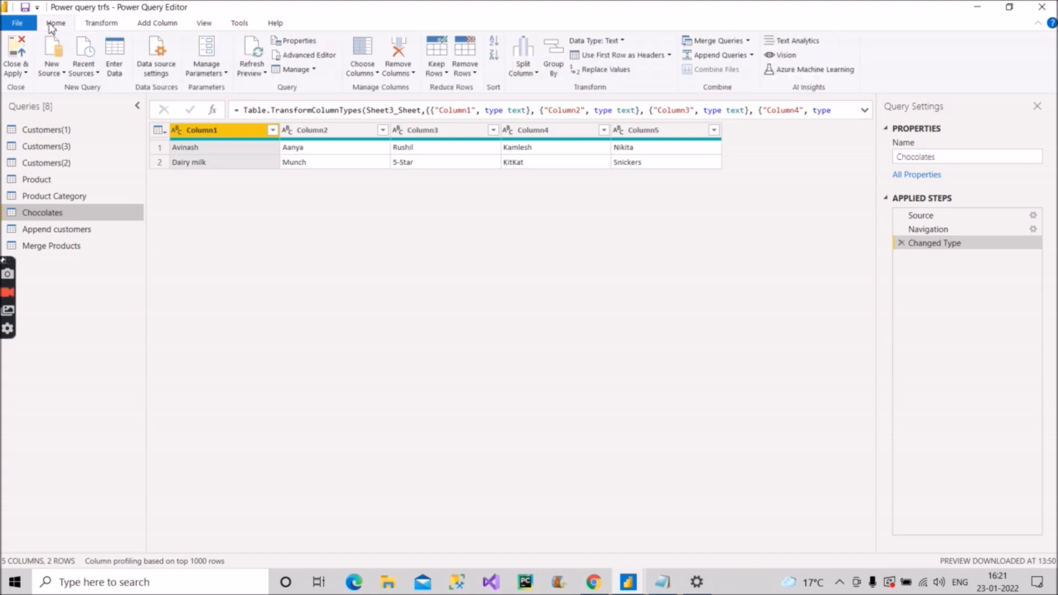
{"action": "left_click", "coordinate": [597, 55]}
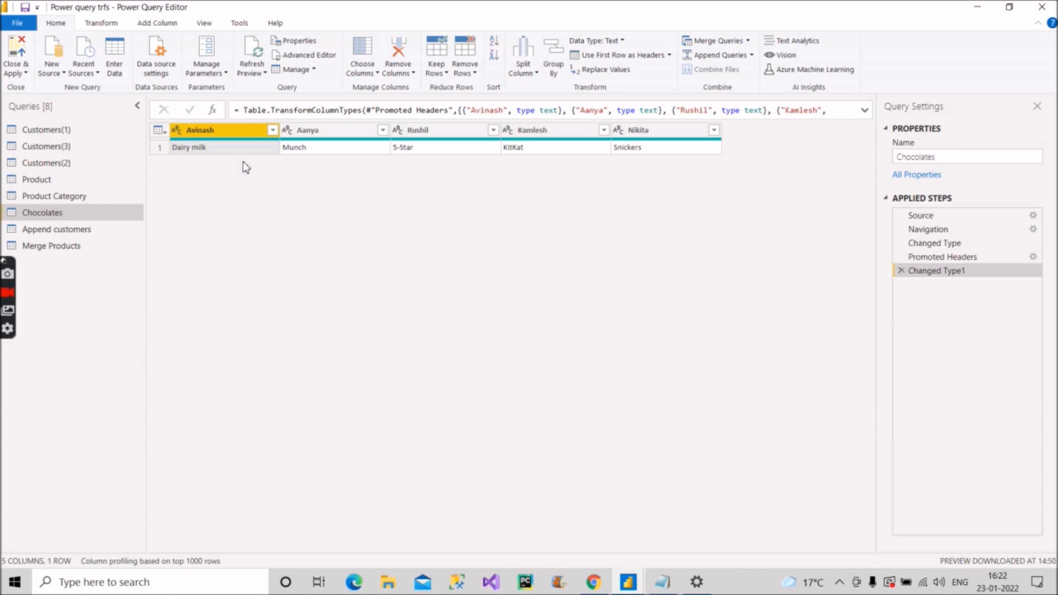
Step: Unpivot all five columns of the Chocolates table into attribute and value columns
{"action": "left_click", "coordinate": [333, 137], "text": "ctrl"}
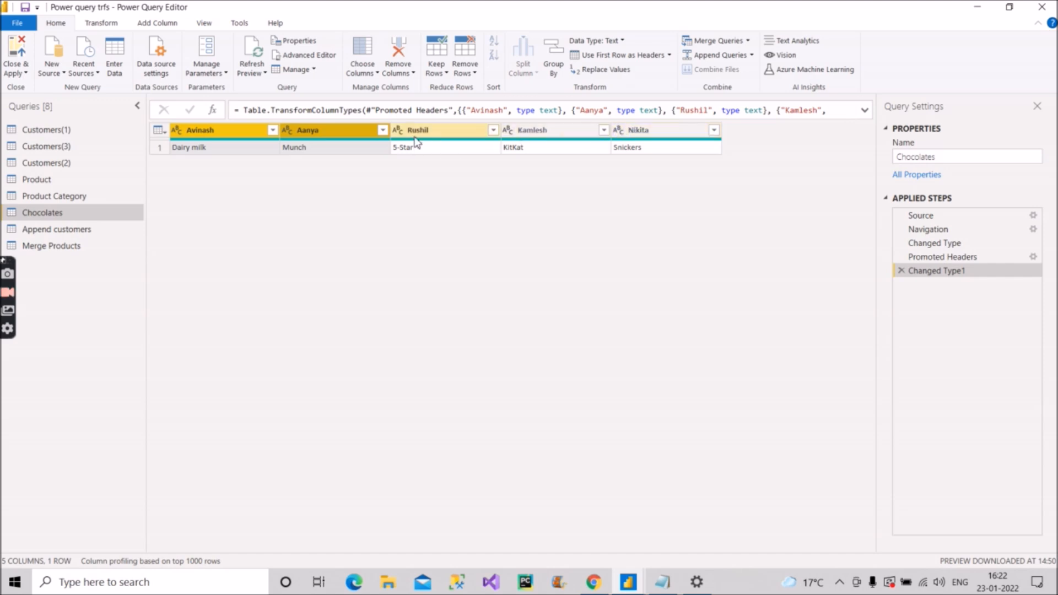
{"action": "left_click", "coordinate": [648, 133], "text": "shift"}
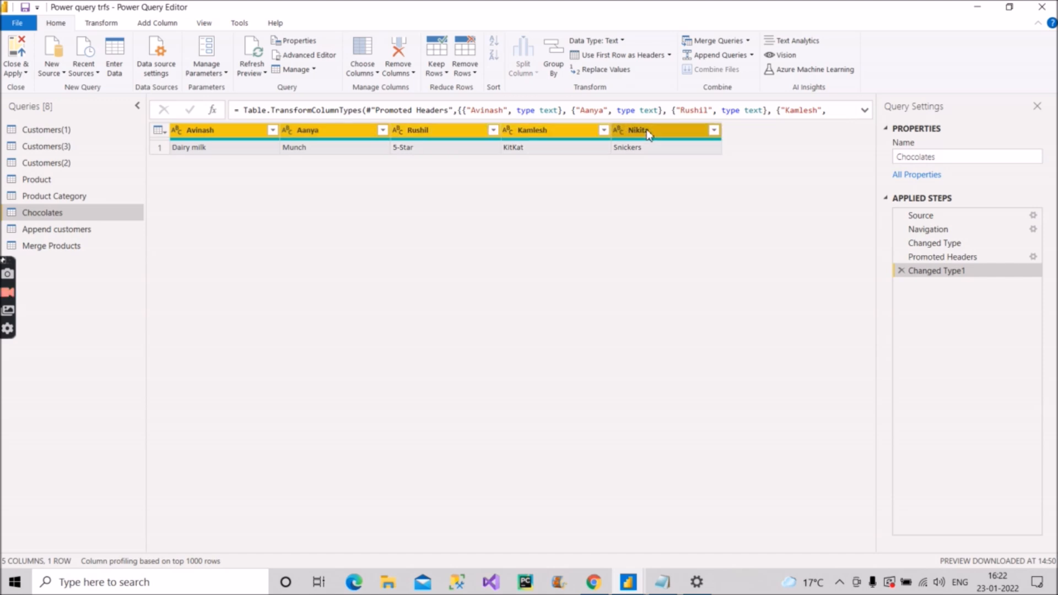
{"action": "right_click", "coordinate": [630, 130]}
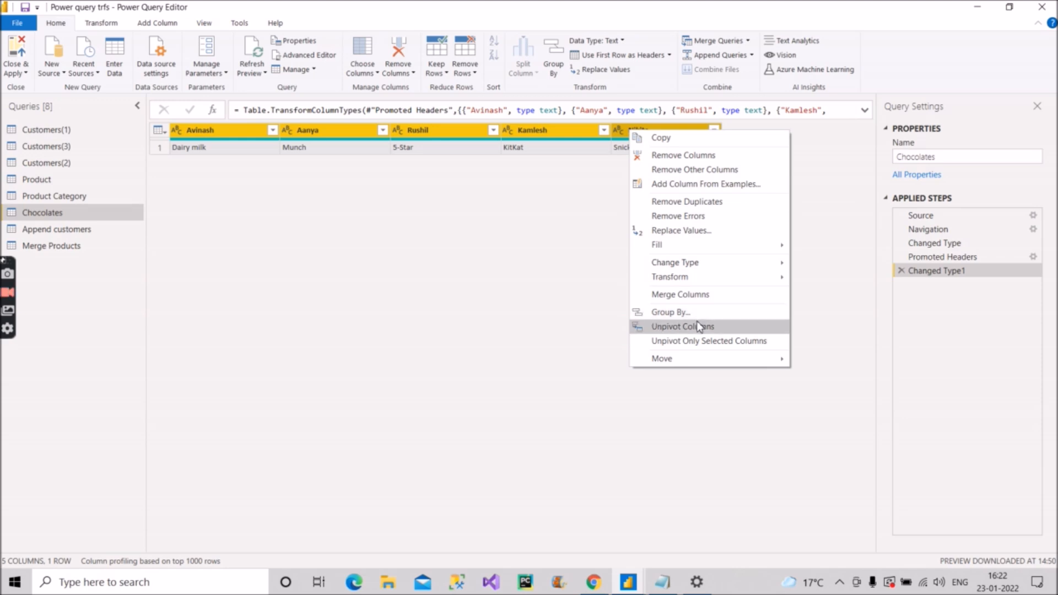
{"action": "left_click", "coordinate": [578, 185]}
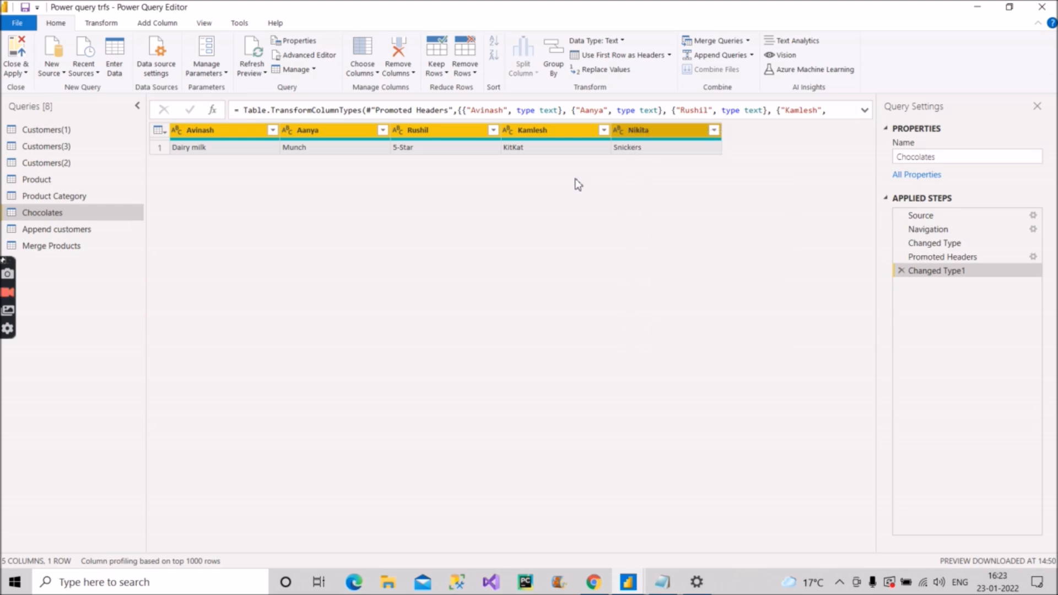
{"action": "left_click", "coordinate": [108, 28]}
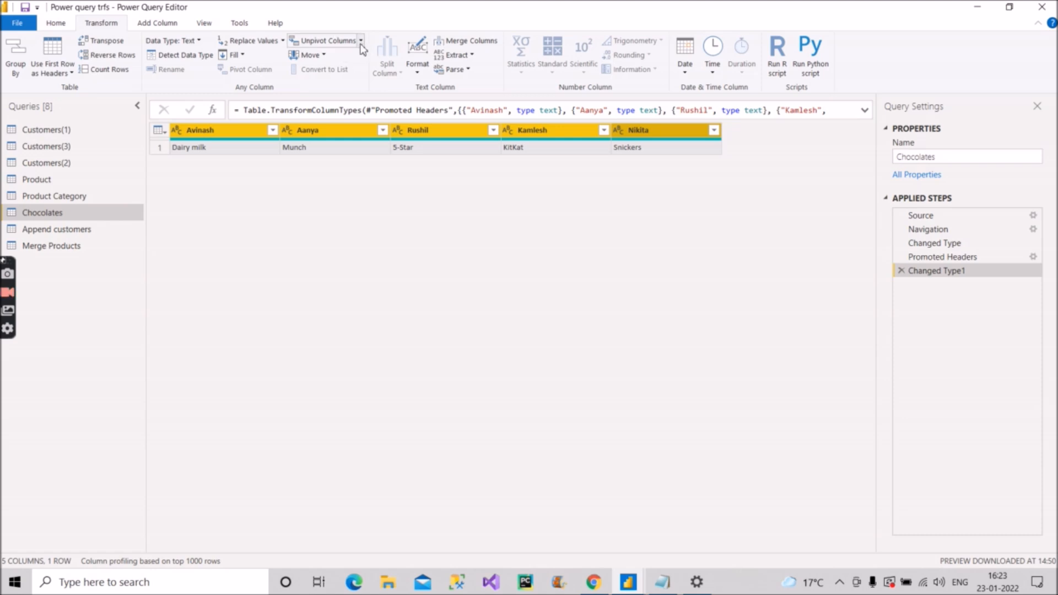
{"action": "right_click", "coordinate": [635, 132]}
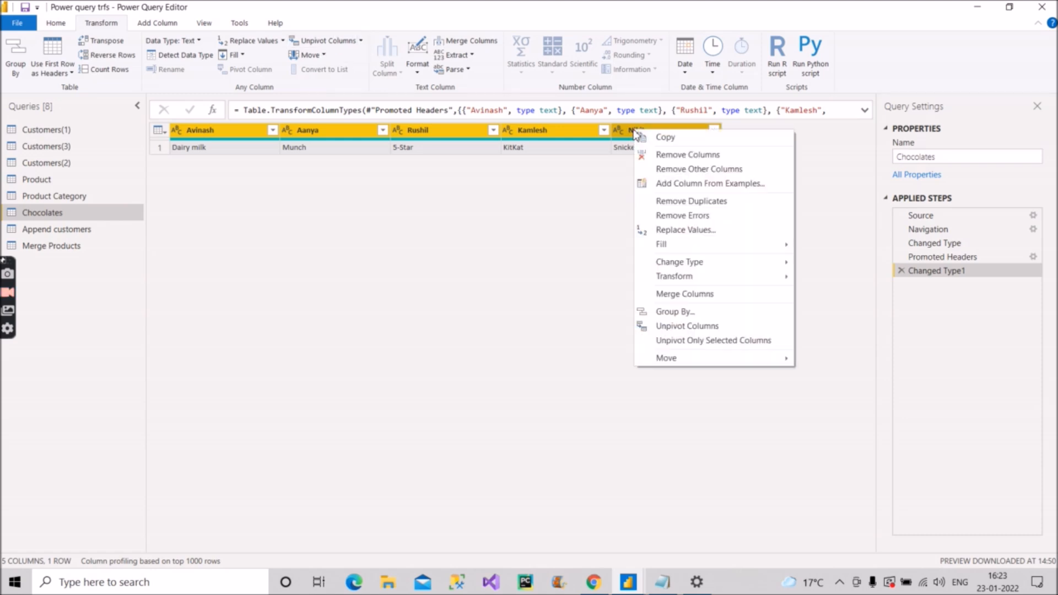
{"action": "left_click", "coordinate": [708, 327]}
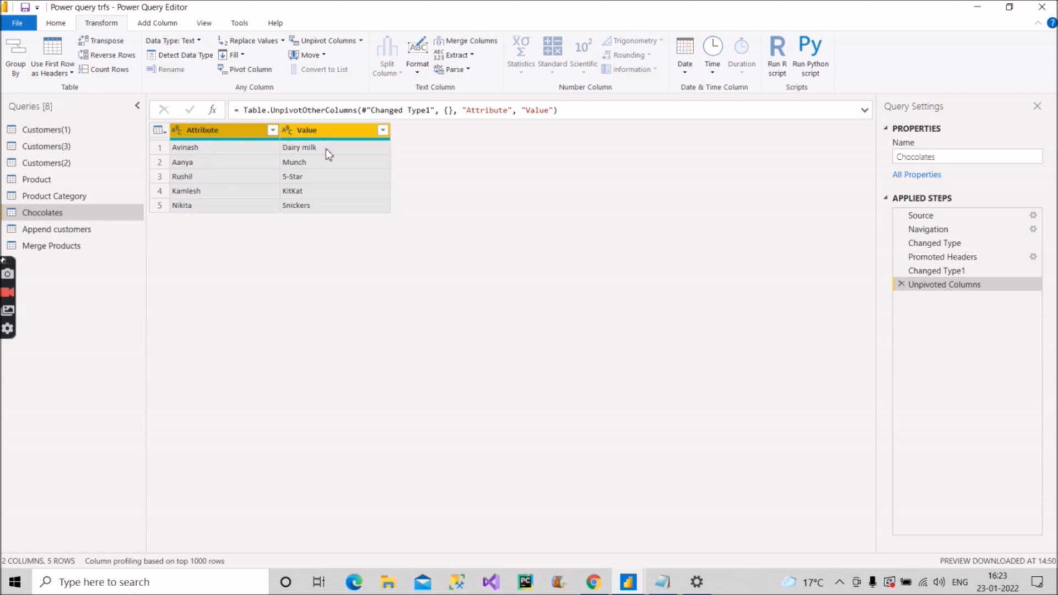
Step: Rename the Attribute column as Name and the Value column as Chocolate
{"action": "double_click", "coordinate": [218, 130]}
{"action": "type", "text": "Name"}
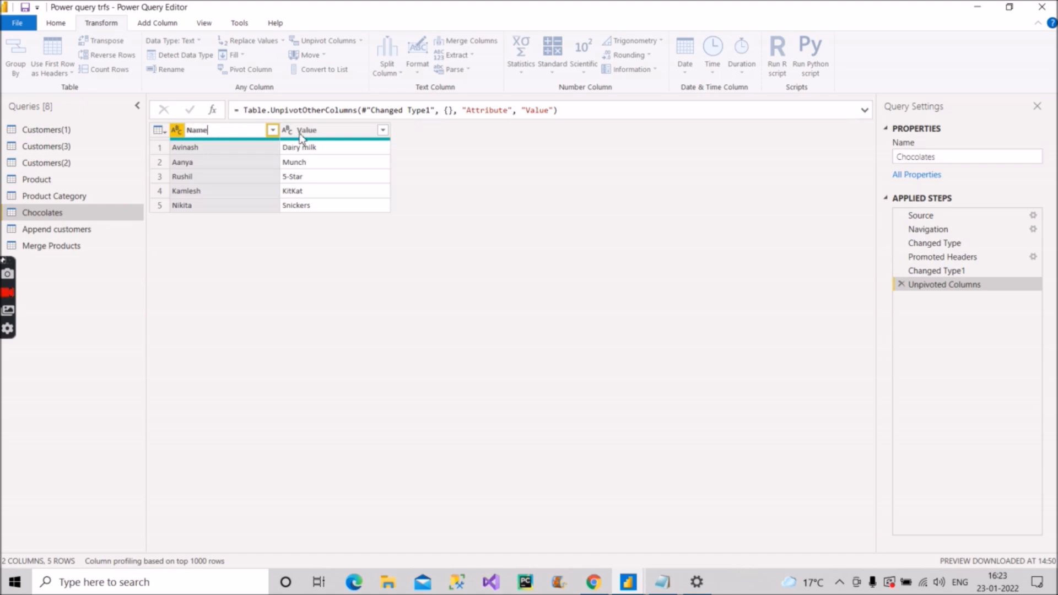
{"action": "key", "text": "Return"}
{"action": "double_click", "coordinate": [312, 130]}
{"action": "type", "text": "Chocolate"}
{"action": "left_click", "coordinate": [360, 294]}
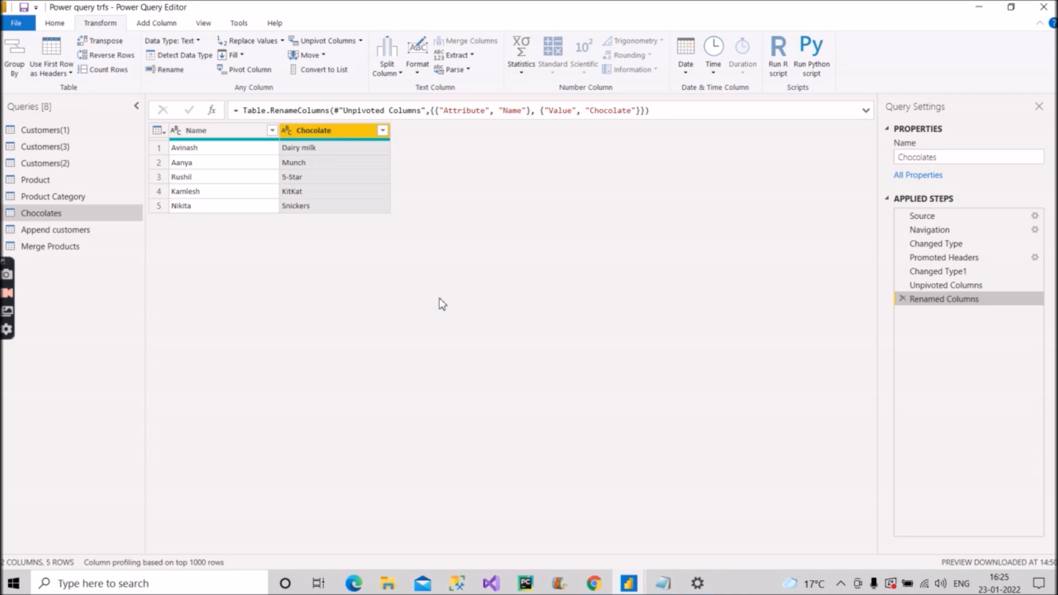
Step: In the Notepad list, append "Complete" to Pivot/Unpivot and a hyphen to Remove Duplicates, and return to Power Query Editor
{"action": "left_click", "coordinate": [664, 583]}
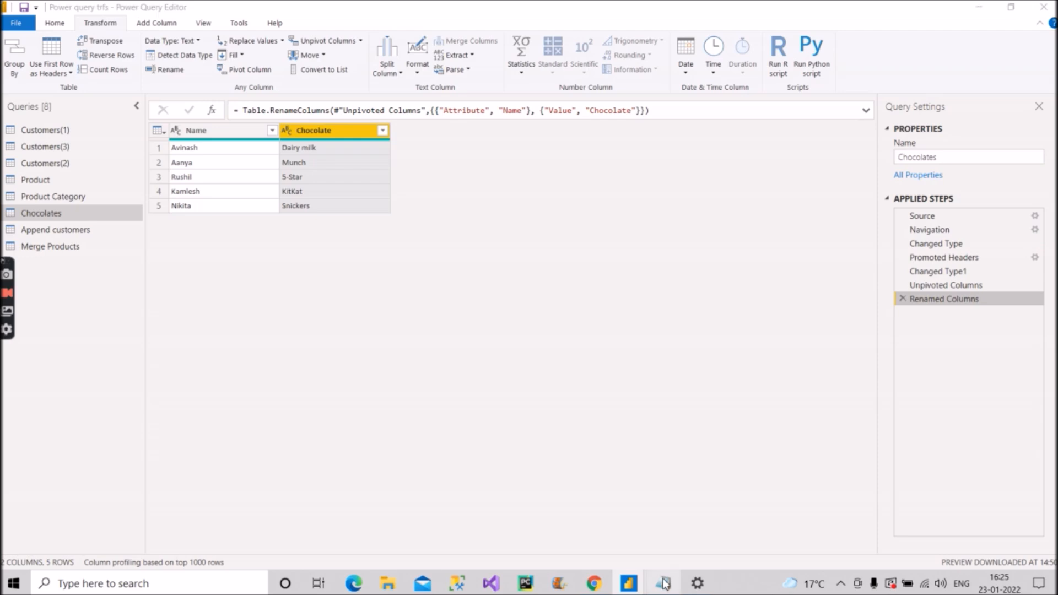
{"action": "type", "text": "Comlete"}
{"action": "key", "text": "Left"}
{"action": "key", "text": "Left"}
{"action": "key", "text": "Left"}
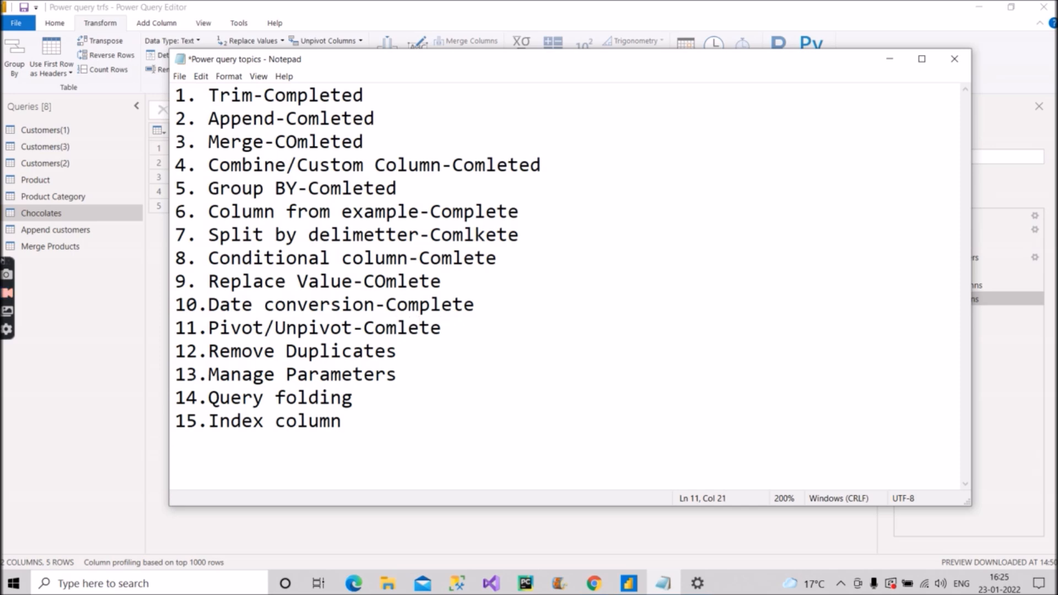
{"action": "type", "text": "p"}
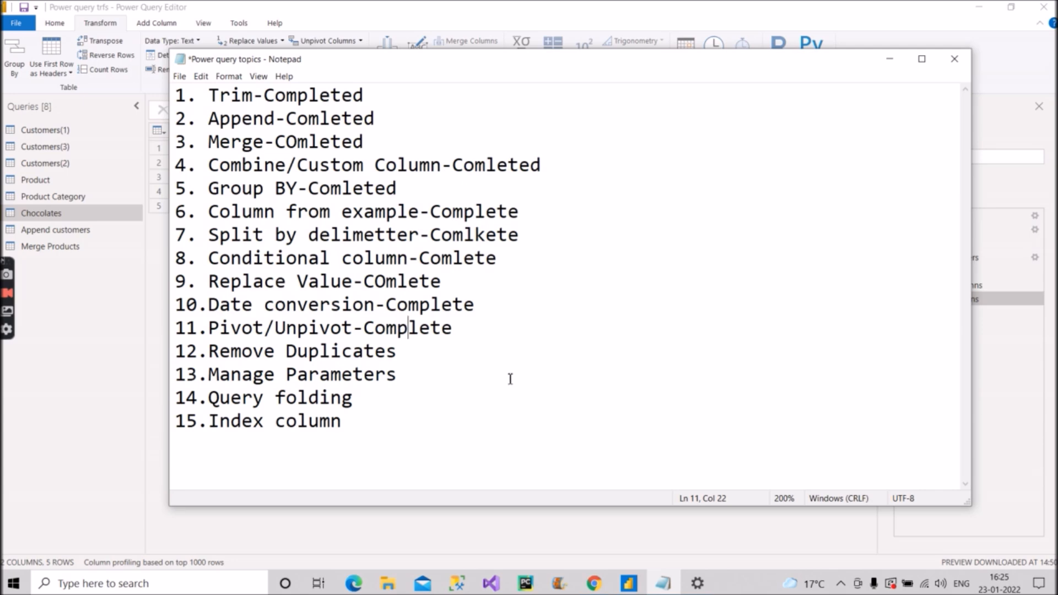
{"action": "left_click", "coordinate": [409, 350]}
{"action": "type", "text": "-"}
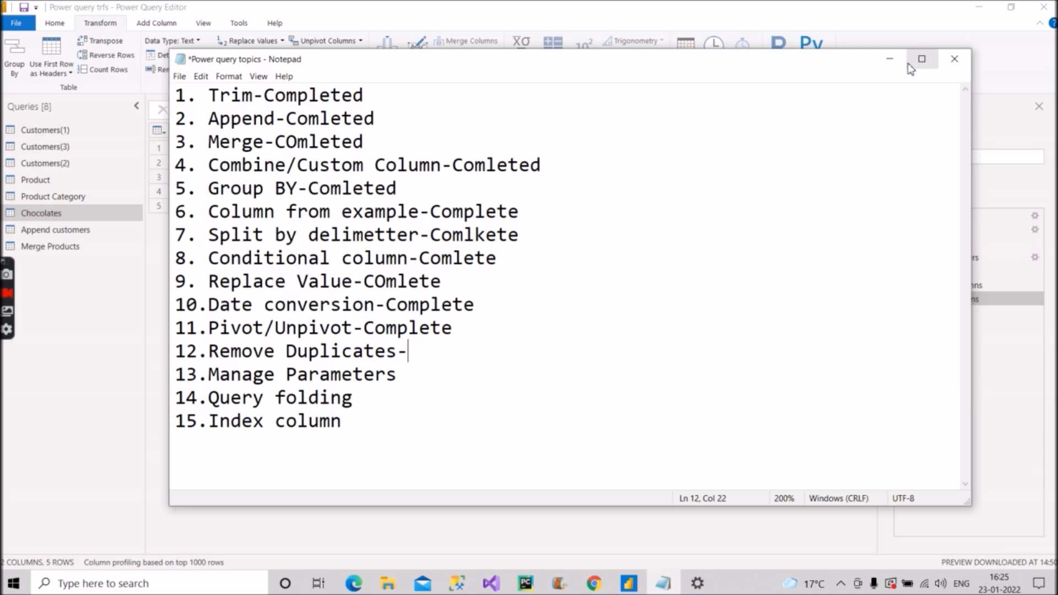
{"action": "left_click", "coordinate": [890, 60]}
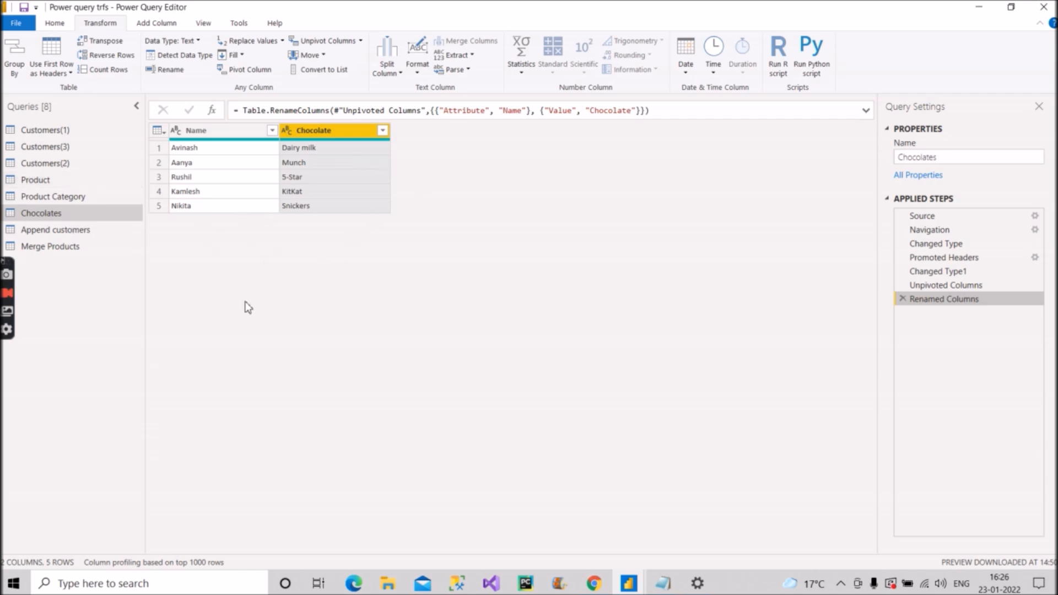
Step: Remove duplicate rows across the whole Chocolates table, and reopen the table-level commands
{"action": "left_click", "coordinate": [158, 131]}
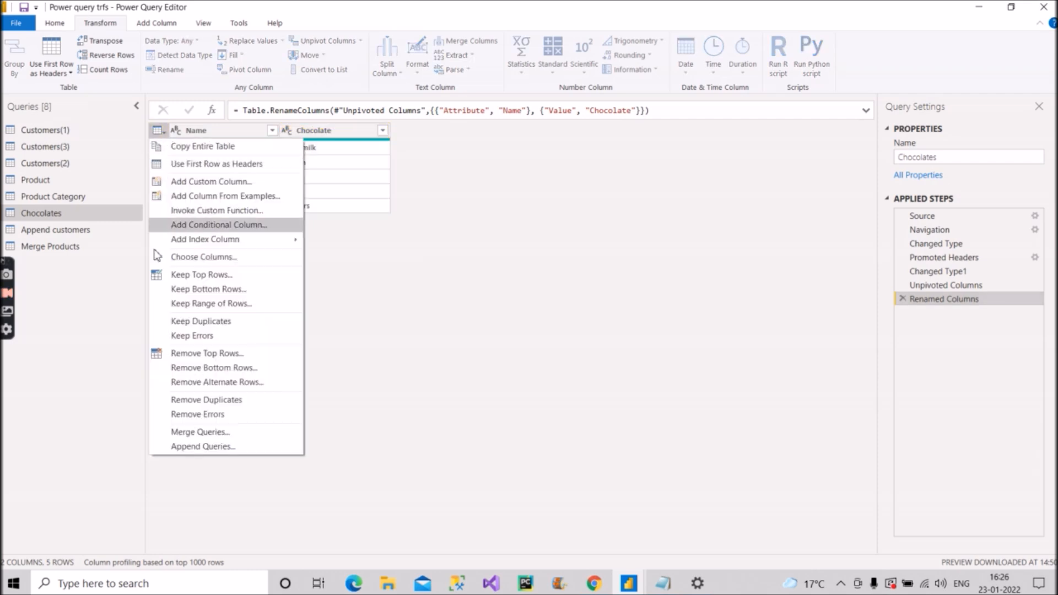
{"action": "left_click", "coordinate": [236, 405]}
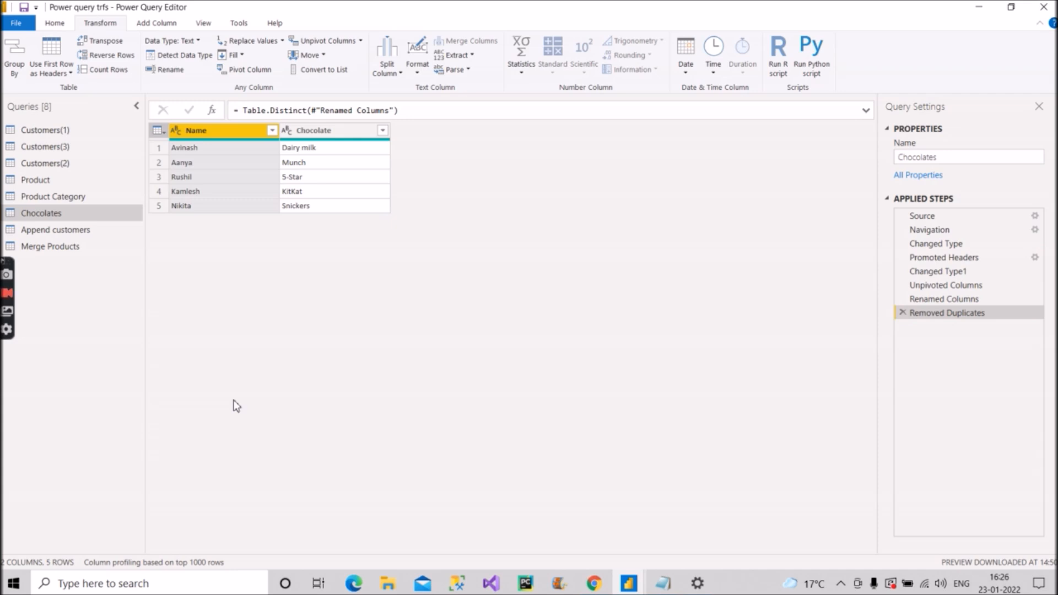
{"action": "left_click", "coordinate": [159, 131]}
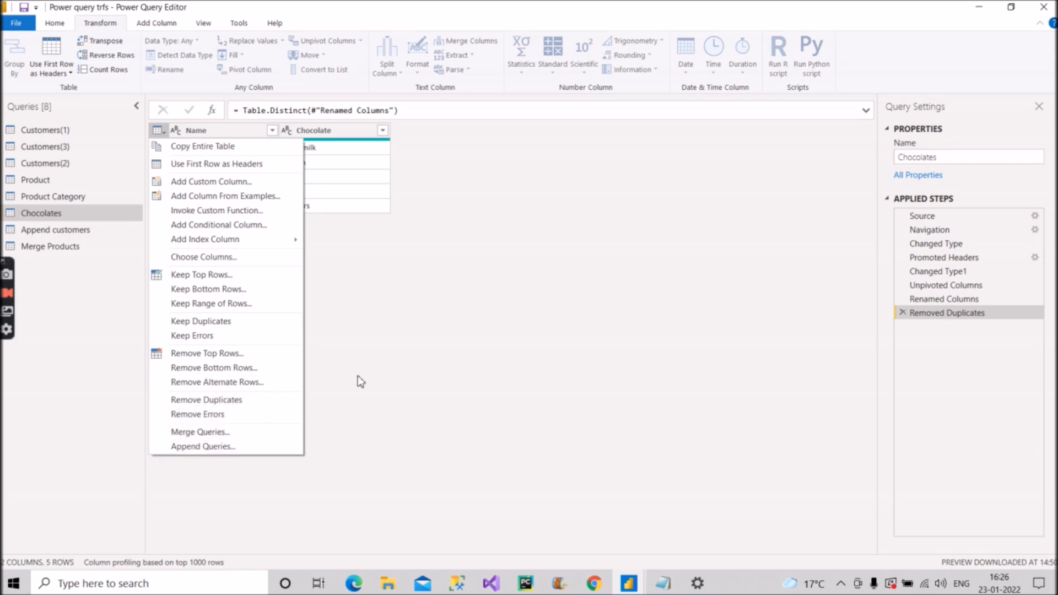
Step: Switch to the Product Category table and review its table-level commands for keeping and removing rows, duplicates and errors
{"action": "left_click", "coordinate": [358, 378]}
{"action": "left_click", "coordinate": [51, 194]}
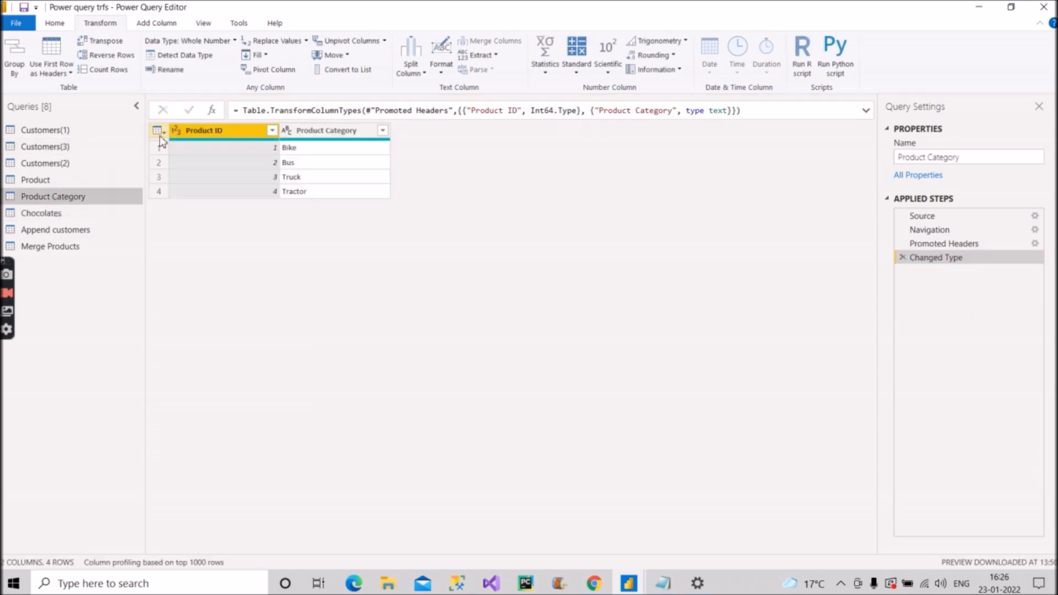
{"action": "left_click", "coordinate": [162, 134]}
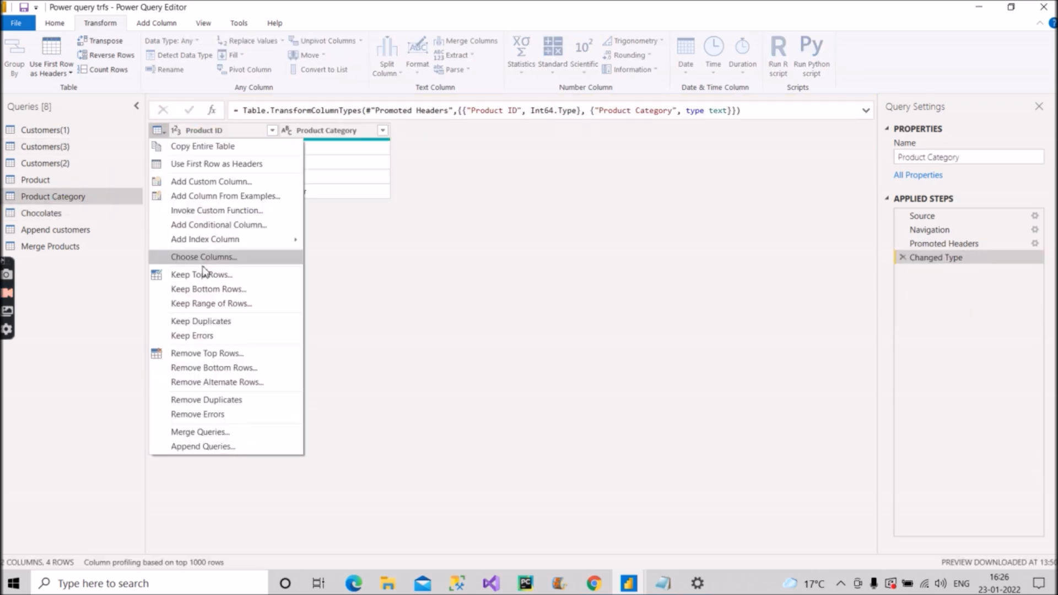
{"action": "left_click", "coordinate": [399, 375]}
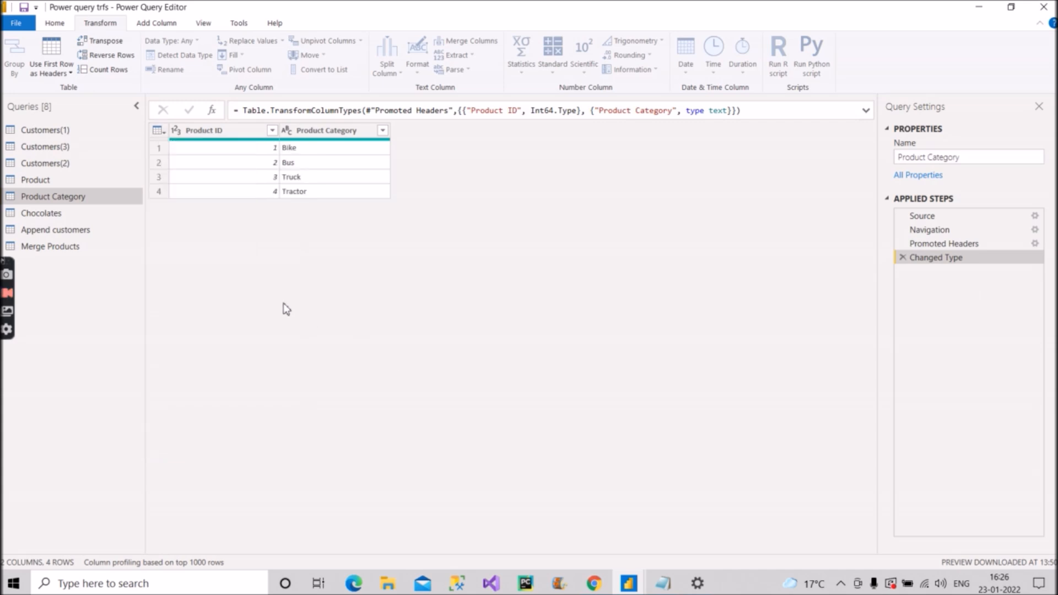
{"action": "left_click", "coordinate": [158, 130]}
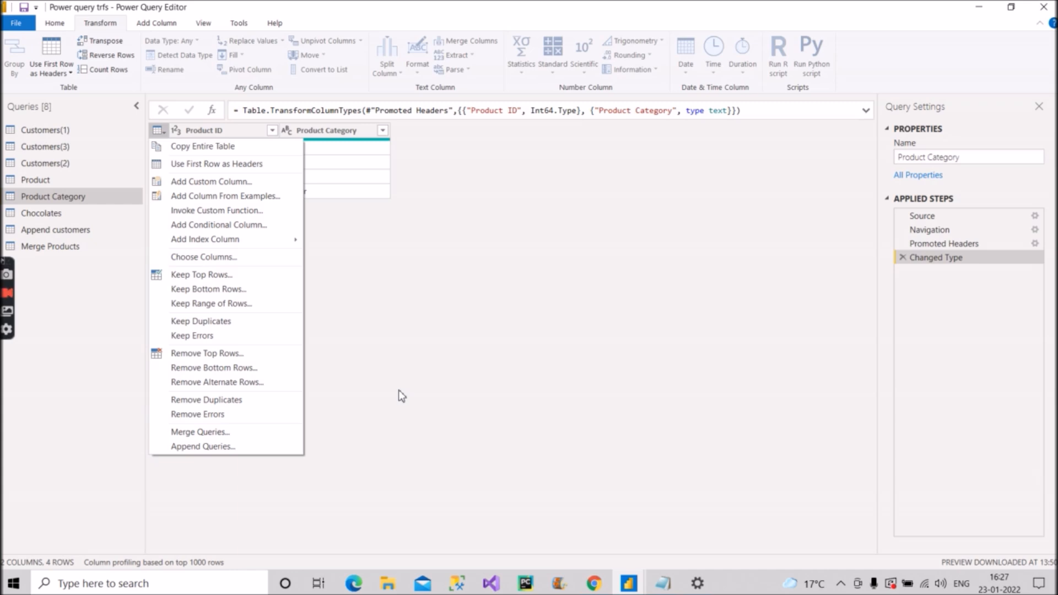
{"action": "left_click", "coordinate": [398, 387]}
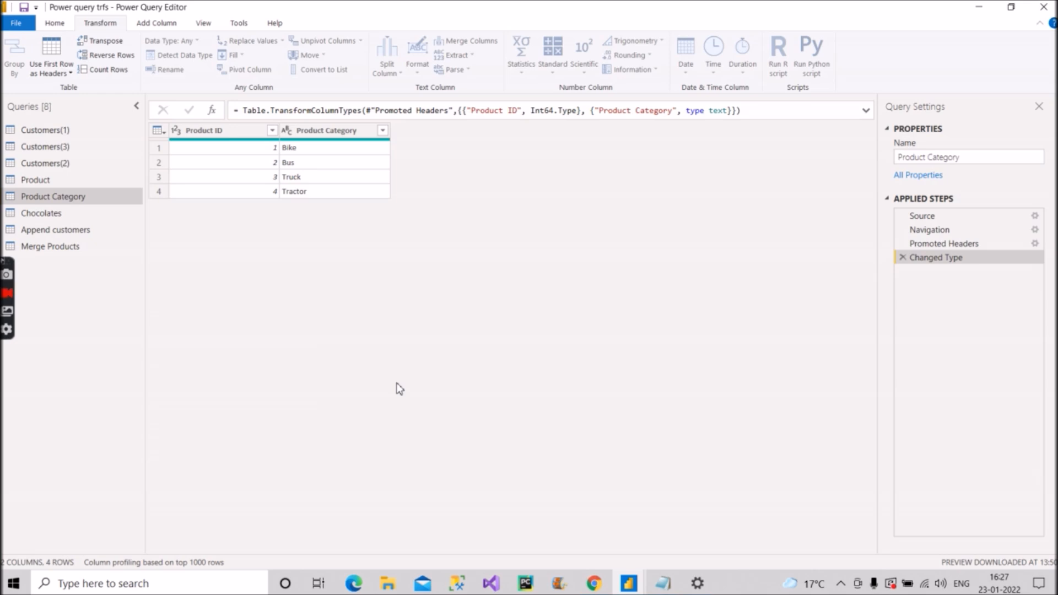
Step: In the Notepad list, append "Complete" to Remove Duplicates and a hyphen to Manage Parameters, and return to Power Query Editor
{"action": "left_click", "coordinate": [664, 583]}
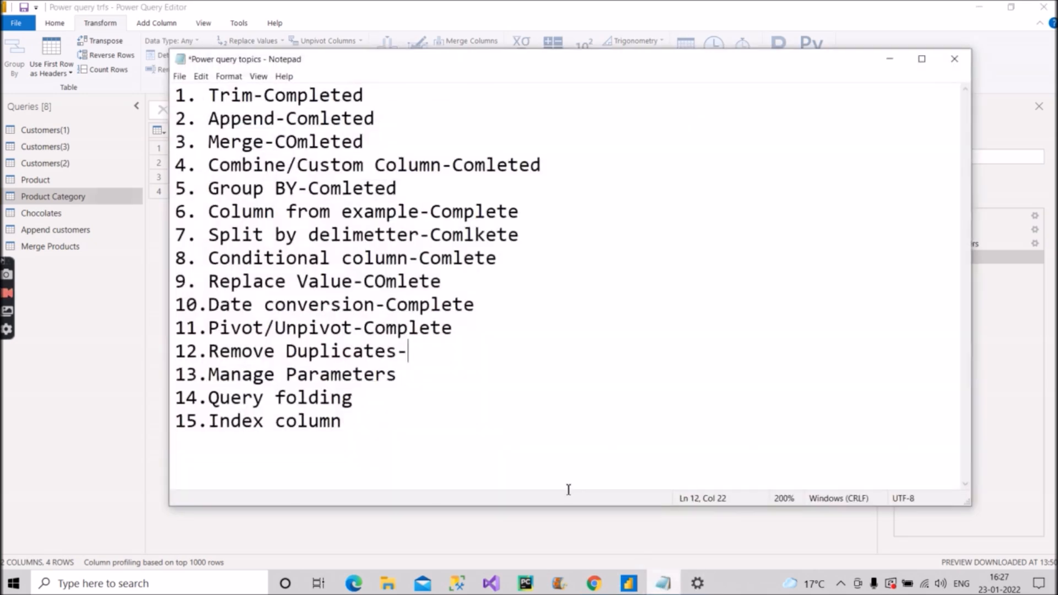
{"action": "type", "text": "Complete"}
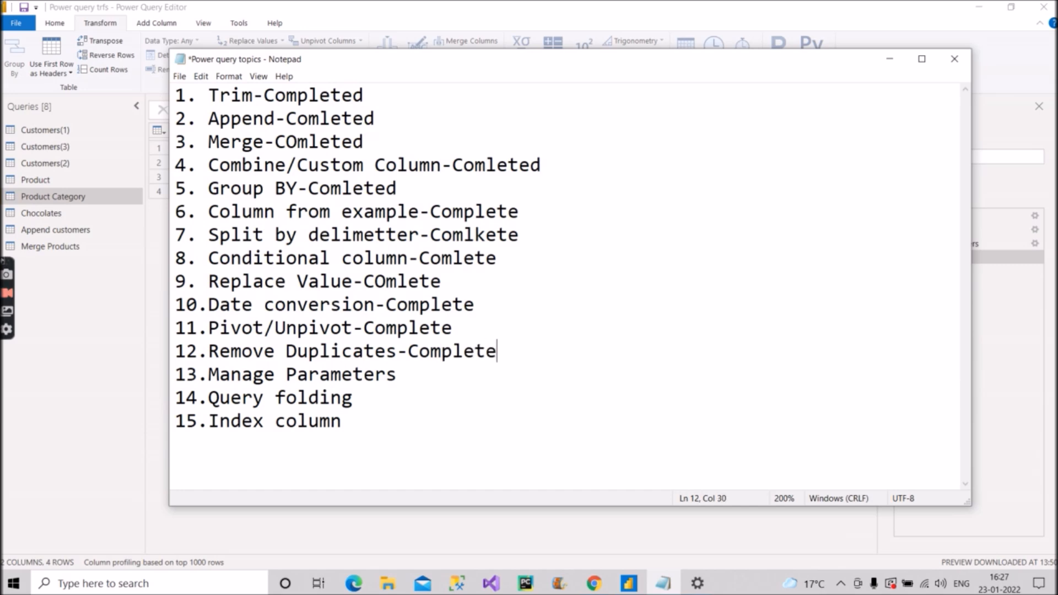
{"action": "left_click", "coordinate": [414, 382]}
{"action": "type", "text": "-"}
{"action": "left_click", "coordinate": [890, 59]}
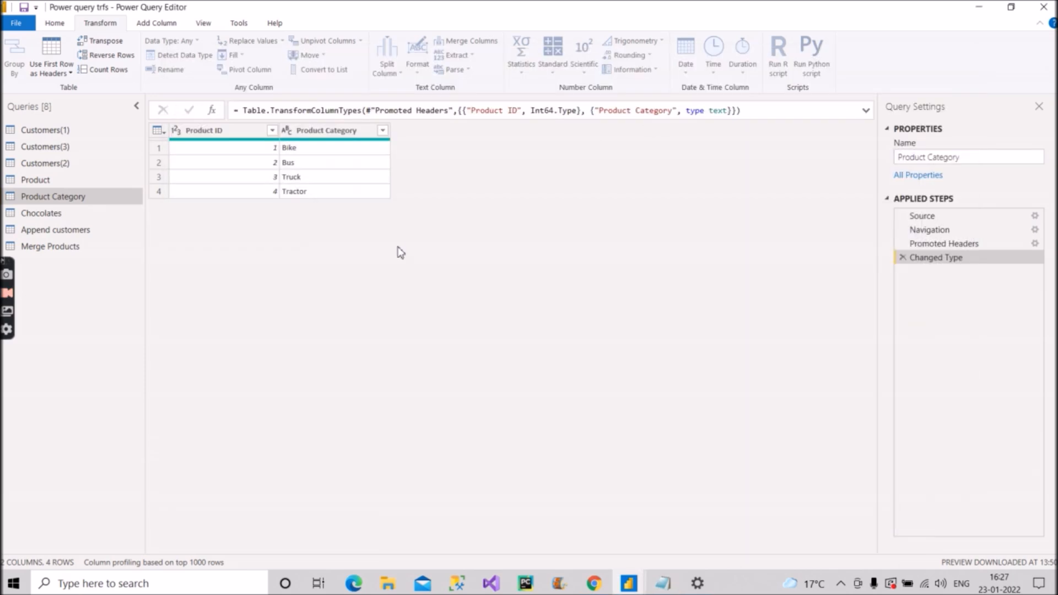
Step: Create a new query parameter and name it Filter by Product
{"action": "left_click", "coordinate": [50, 25]}
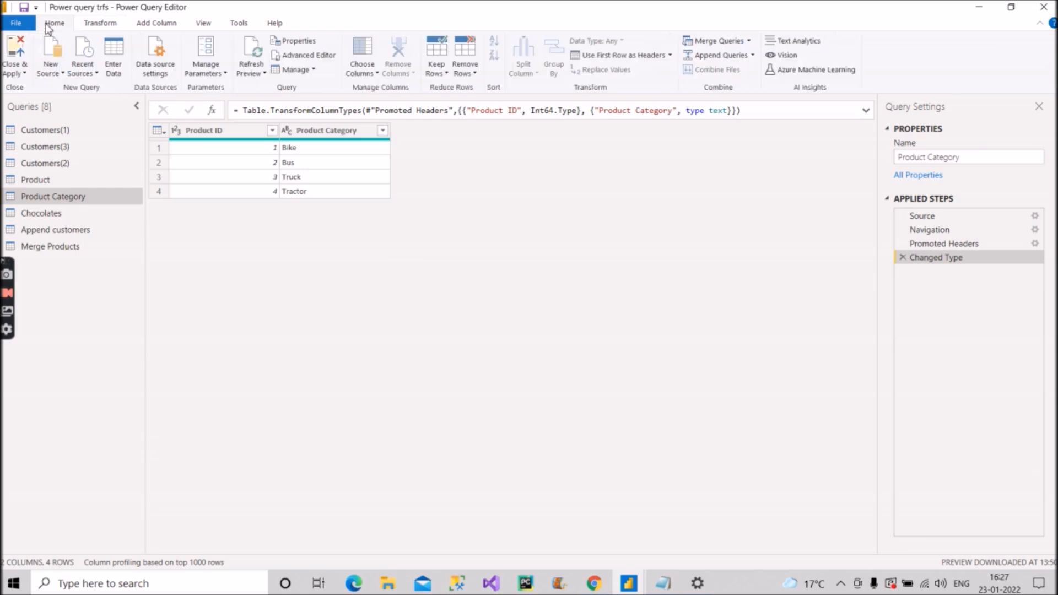
{"action": "left_click", "coordinate": [224, 75]}
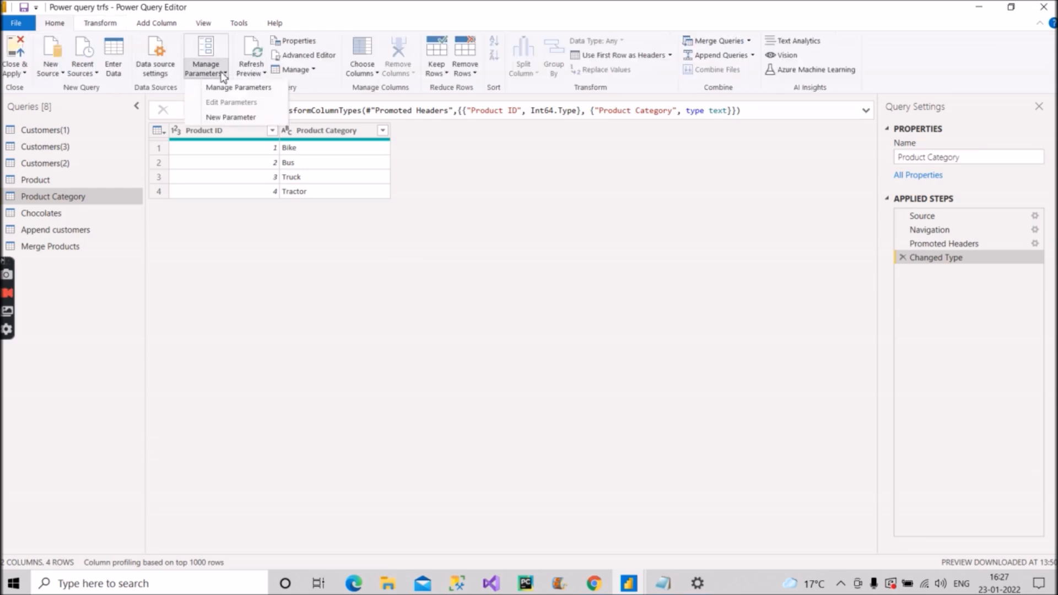
{"action": "left_click", "coordinate": [225, 117]}
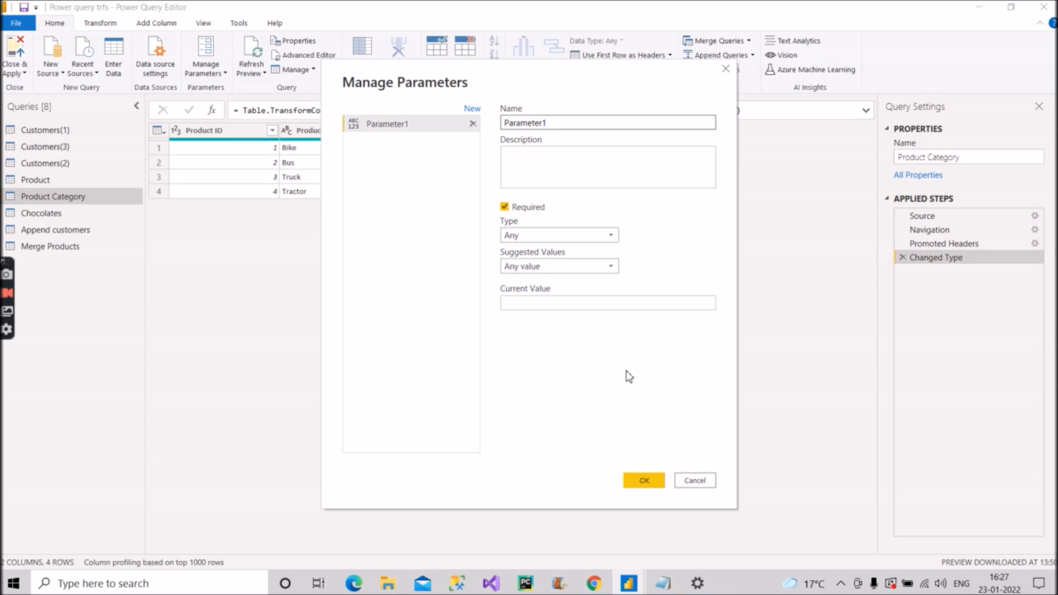
{"action": "left_click", "coordinate": [557, 122]}
{"action": "key", "text": "BackSpace"}
{"action": "key", "text": "BackSpace"}
{"action": "key", "text": "BackSpace"}
{"action": "key", "text": "BackSpace"}
{"action": "key", "text": "BackSpace"}
{"action": "key", "text": "BackSpace"}
{"action": "key", "text": "BackSpace"}
{"action": "key", "text": "BackSpace"}
{"action": "key", "text": "BackSpace"}
{"action": "key", "text": "BackSpace"}
{"action": "type", "text": "Pil"}
{"action": "type", "text": "ter by"}
{"action": "type", "text": " roduc"}
{"action": "key", "text": "Left"}
{"action": "key", "text": "Left"}
{"action": "key", "text": "Left"}
{"action": "key", "text": "Left"}
{"action": "key", "text": "Left"}
{"action": "type", "text": "P"}
{"action": "key", "text": "End"}
{"action": "type", "text": "t"}
Step: Set the new parameter's type to Text and its current value to Product A, and save it
{"action": "left_click", "coordinate": [606, 239]}
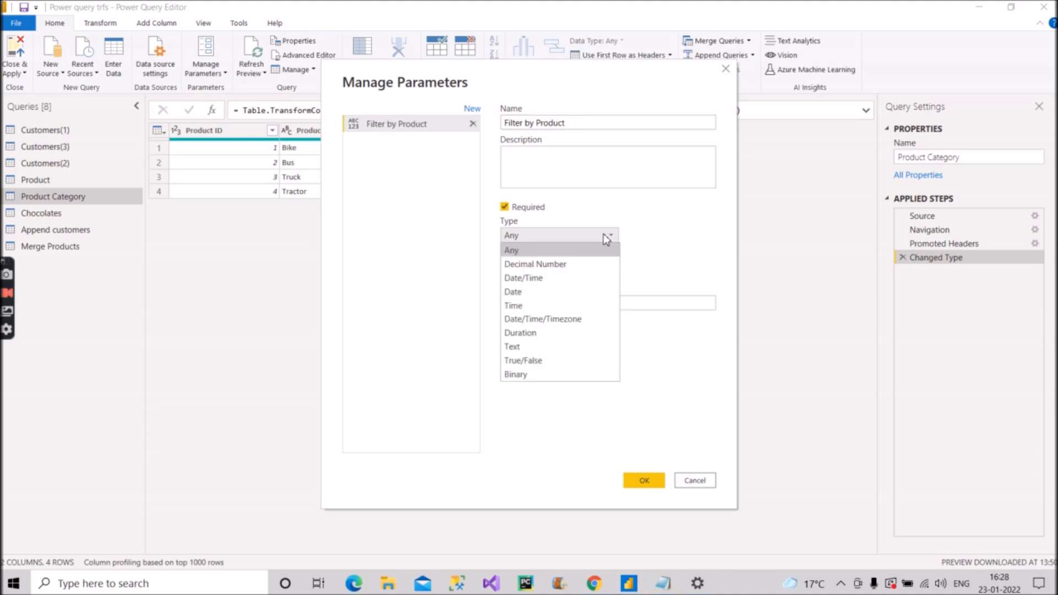
{"action": "left_click", "coordinate": [523, 346]}
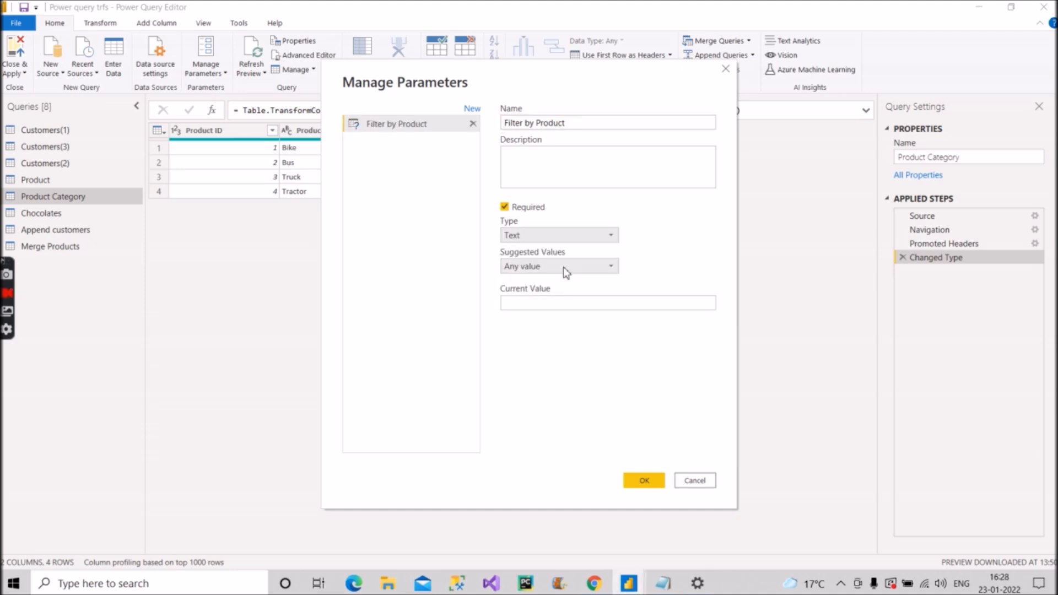
{"action": "left_click", "coordinate": [559, 304]}
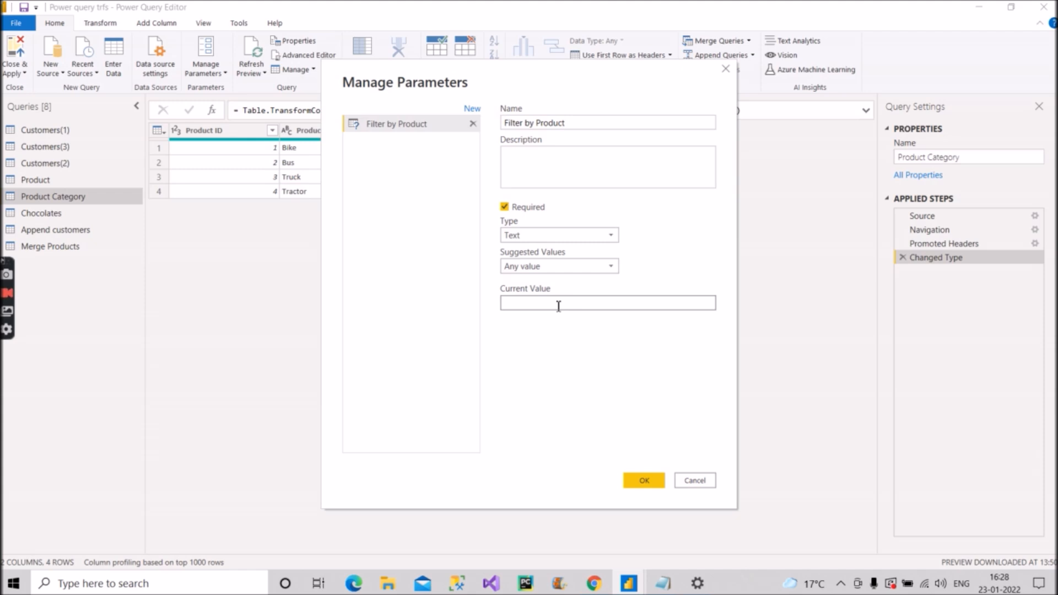
{"action": "type", "text": "Product A"}
{"action": "left_click", "coordinate": [644, 481]}
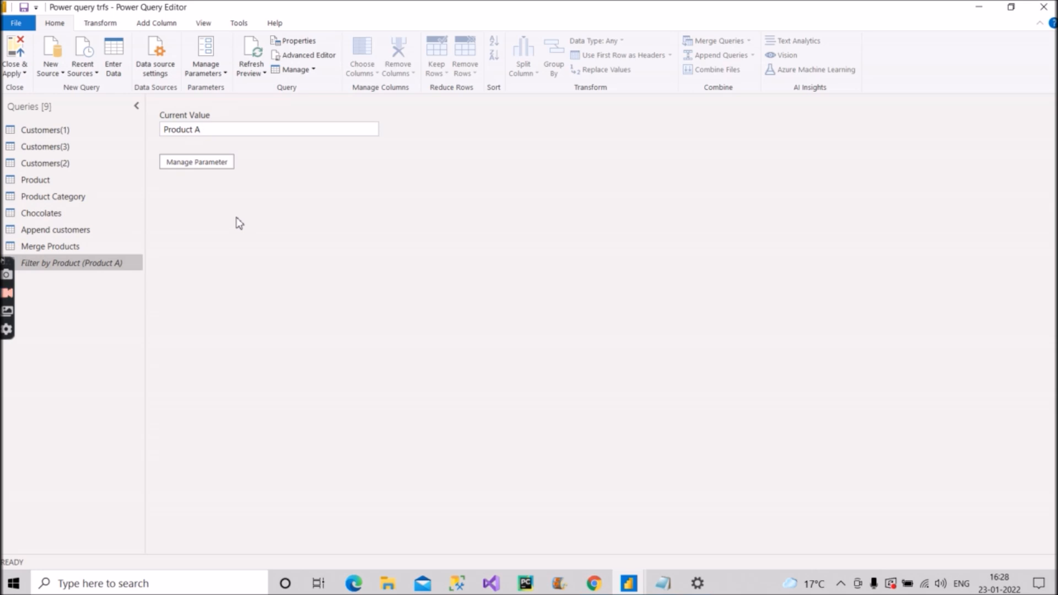
Step: Filter the Product table to rows where Product Name equals the Filter by Product parameter
{"action": "left_click", "coordinate": [46, 182]}
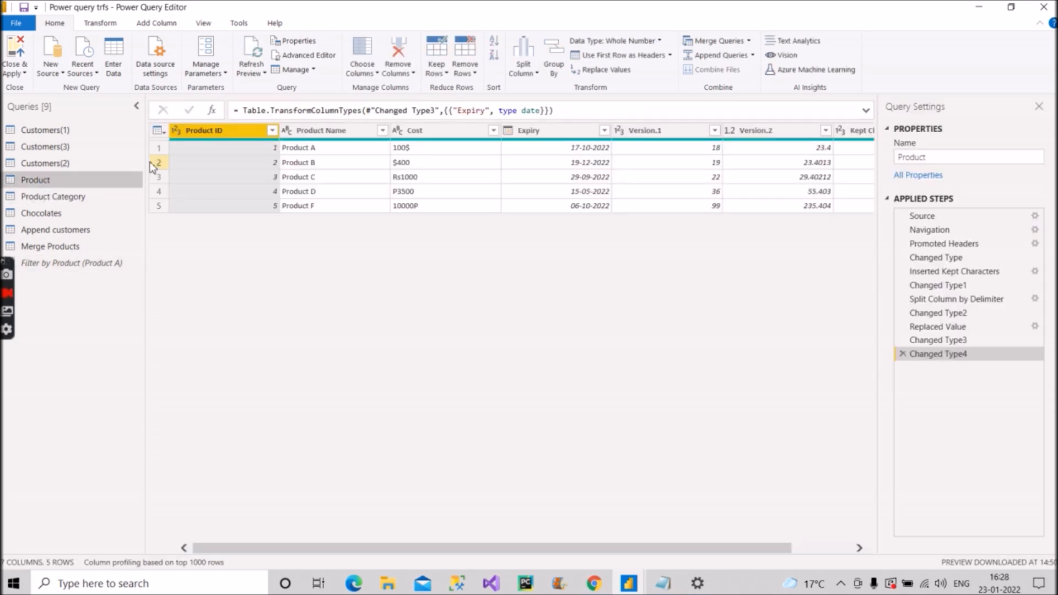
{"action": "right_click", "coordinate": [334, 133]}
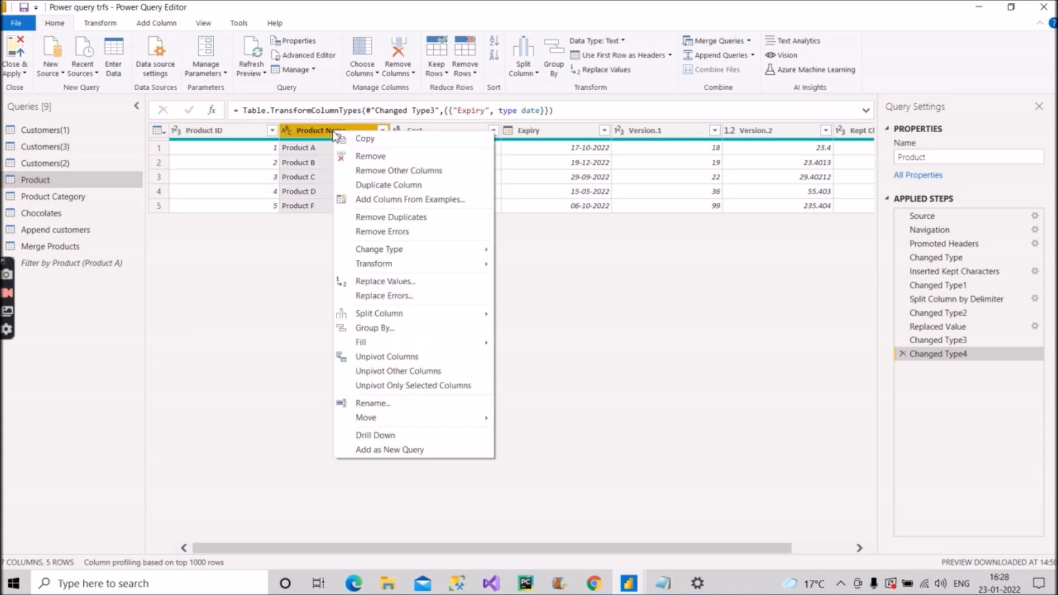
{"action": "left_click", "coordinate": [331, 131]}
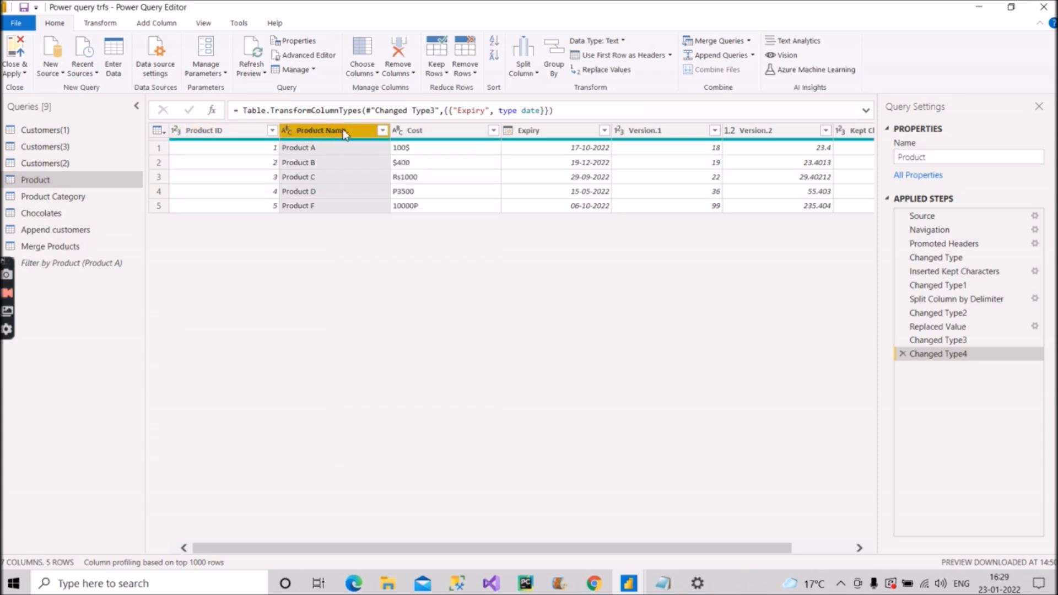
{"action": "left_click", "coordinate": [383, 130]}
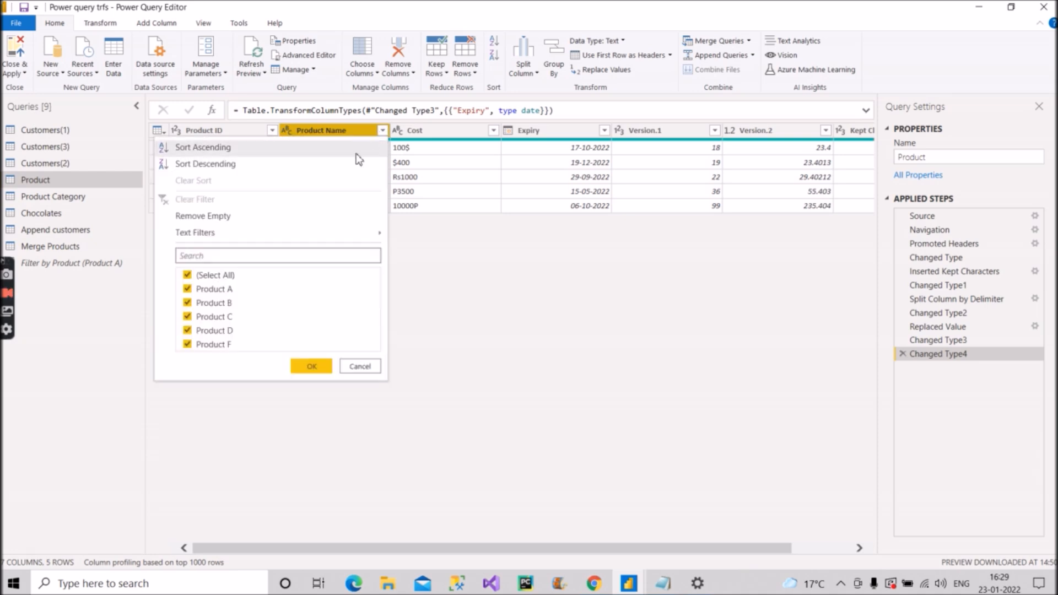
{"action": "mouse_move", "coordinate": [355, 231]}
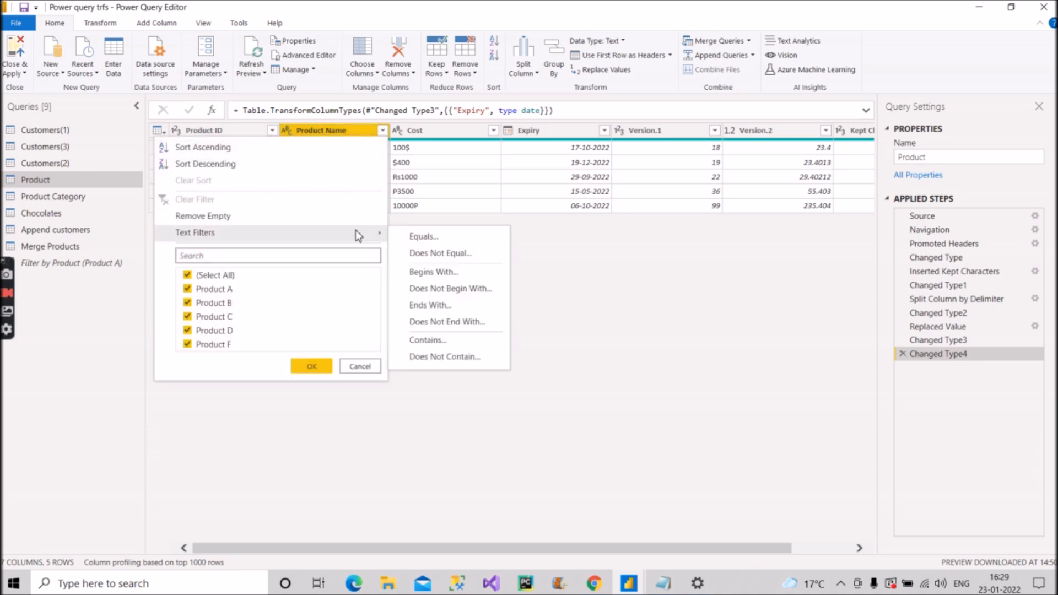
{"action": "left_click", "coordinate": [424, 237]}
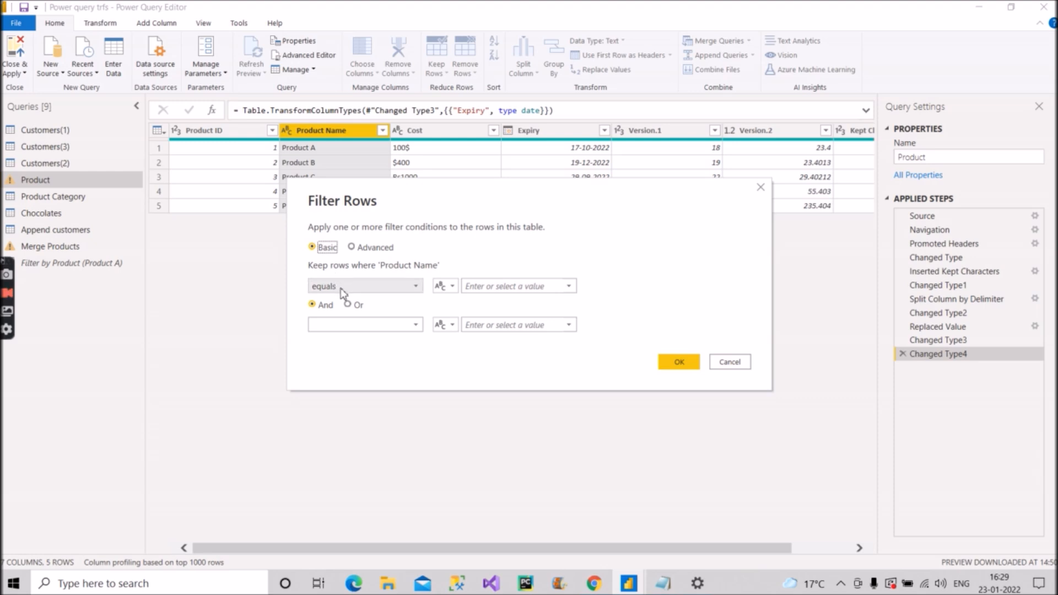
{"action": "left_click", "coordinate": [451, 292]}
{"action": "left_click", "coordinate": [462, 315]}
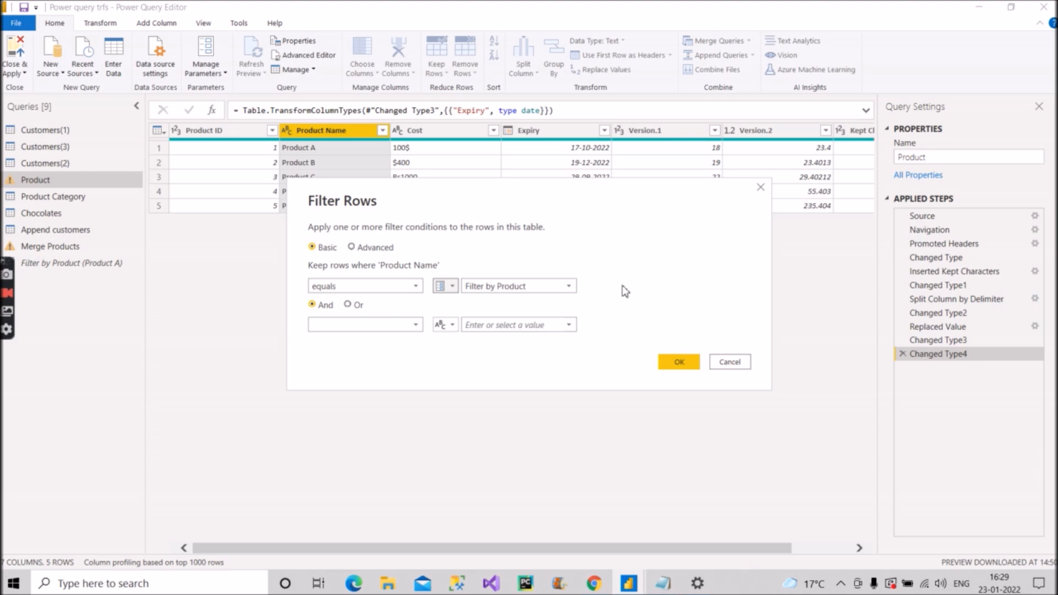
{"action": "left_click", "coordinate": [667, 360]}
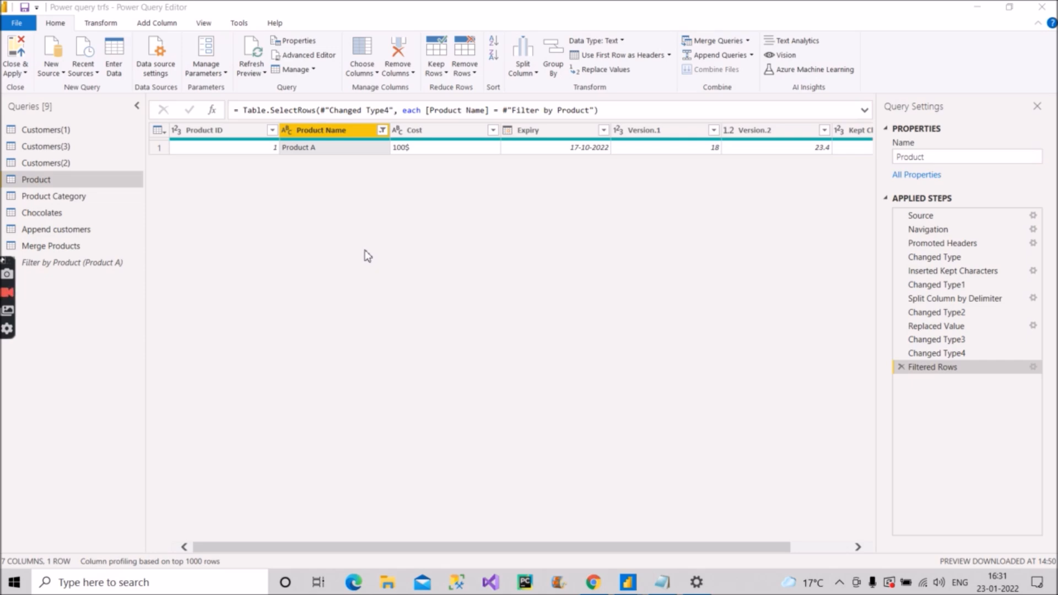
Step: In the Notepad list, append "Comlete" to Manage Parameters and a hyphen to Query folding, and return to Power Query Editor
{"action": "left_click", "coordinate": [659, 583]}
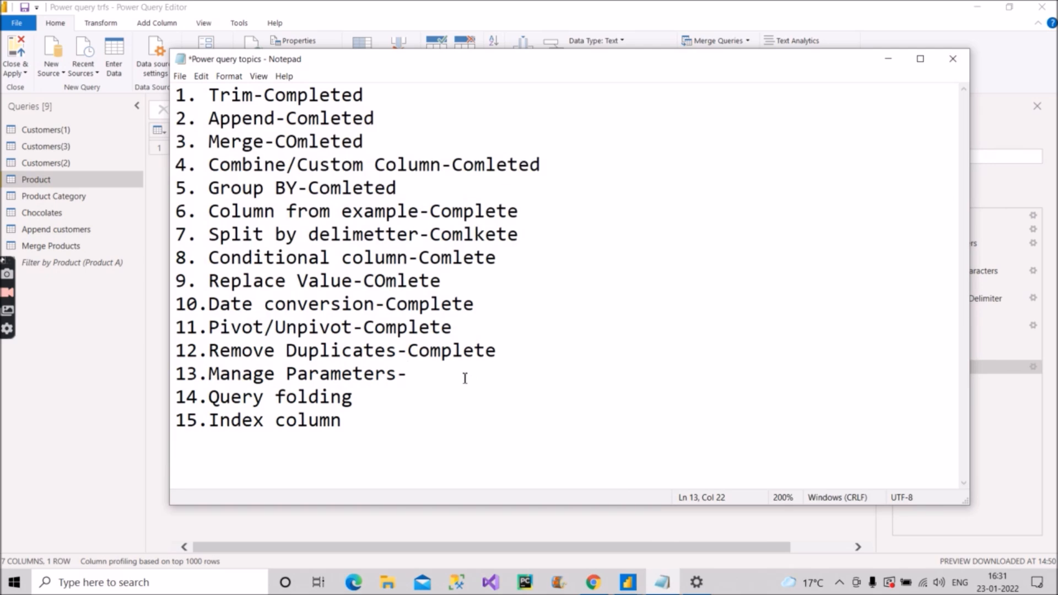
{"action": "type", "text": "Comlete"}
{"action": "left_click", "coordinate": [378, 406]}
{"action": "type", "text": "-"}
{"action": "left_click", "coordinate": [886, 59]}
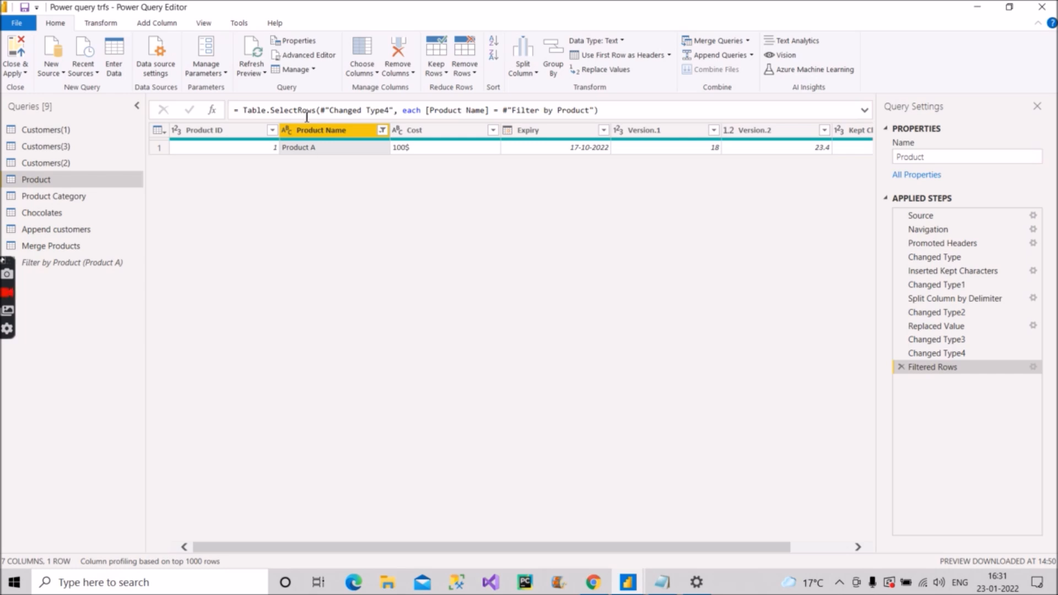
Step: Examine the full M code of the Product query in the Advanced Editor, and close it without changes
{"action": "left_click", "coordinate": [327, 57]}
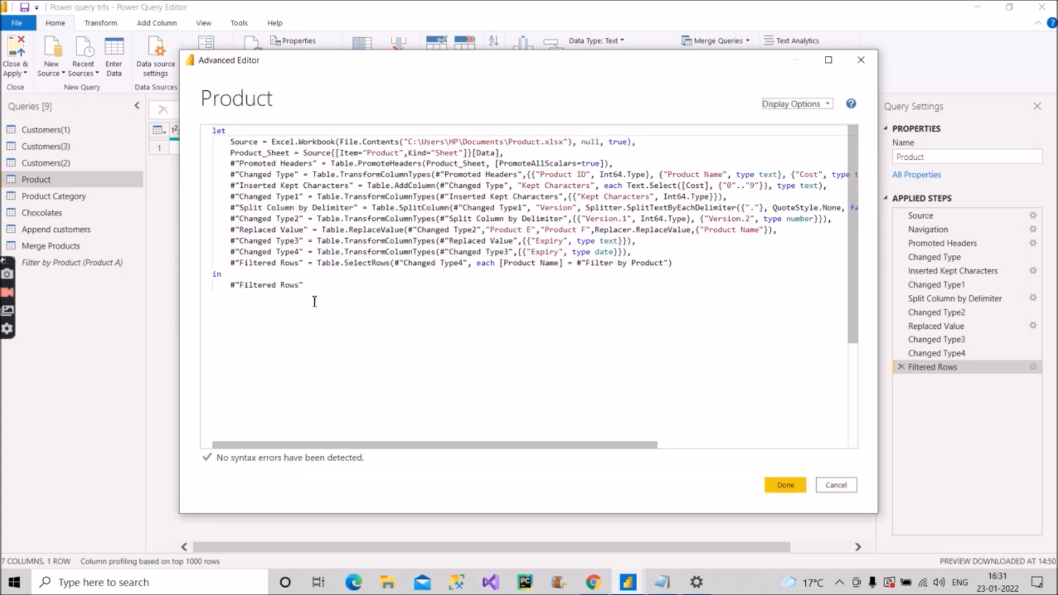
{"action": "left_click_drag", "start_coordinate": [315, 302], "coordinate": [213, 122]}
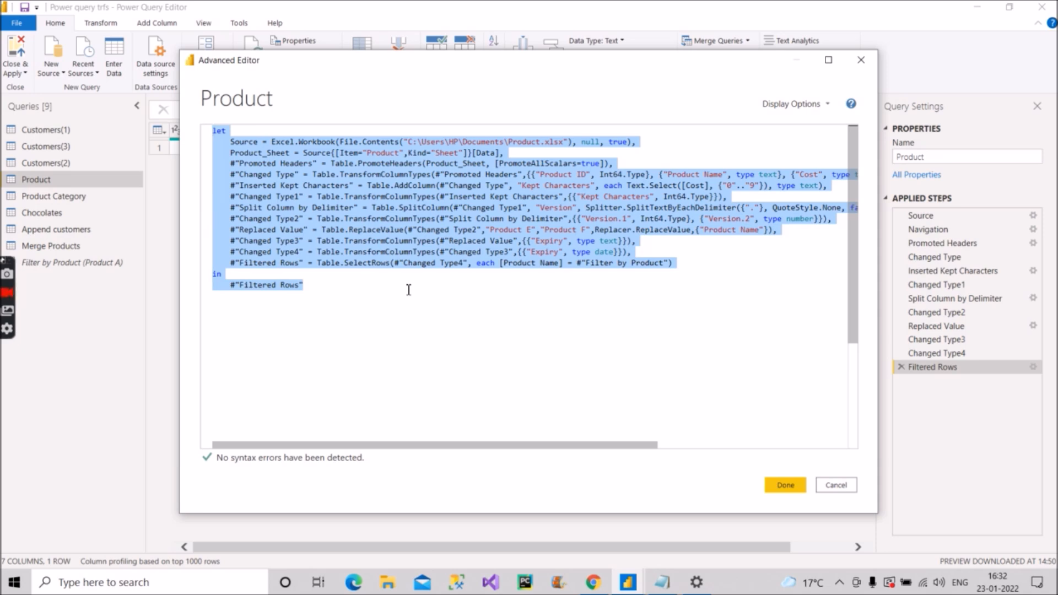
{"action": "left_click", "coordinate": [836, 490]}
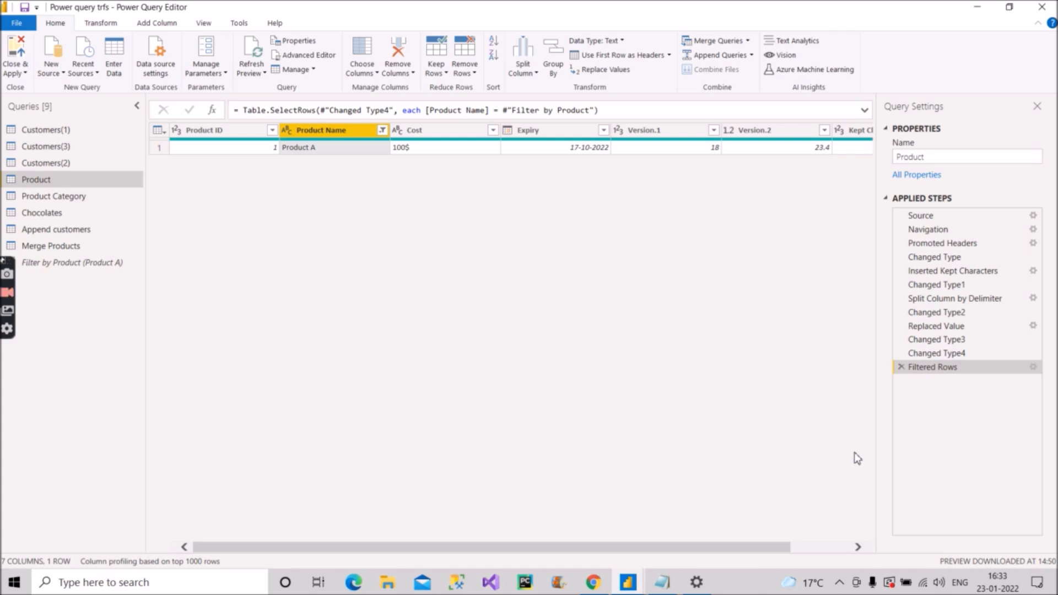
Step: Check whether View Native Query is available for the Filtered Rows, Changed Type4 and Replaced Value steps
{"action": "right_click", "coordinate": [948, 370]}
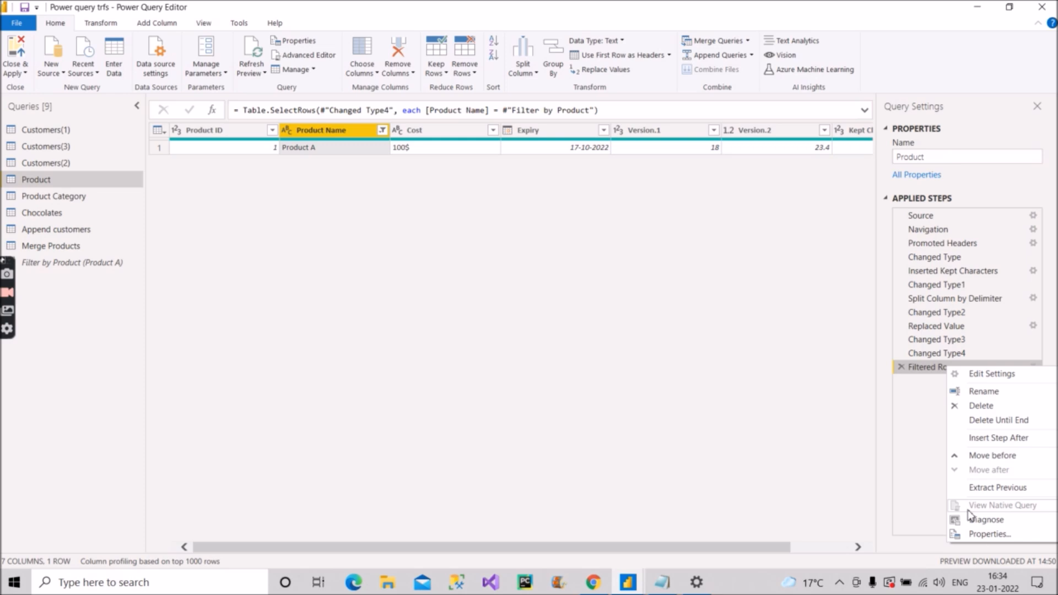
{"action": "left_click", "coordinate": [892, 429]}
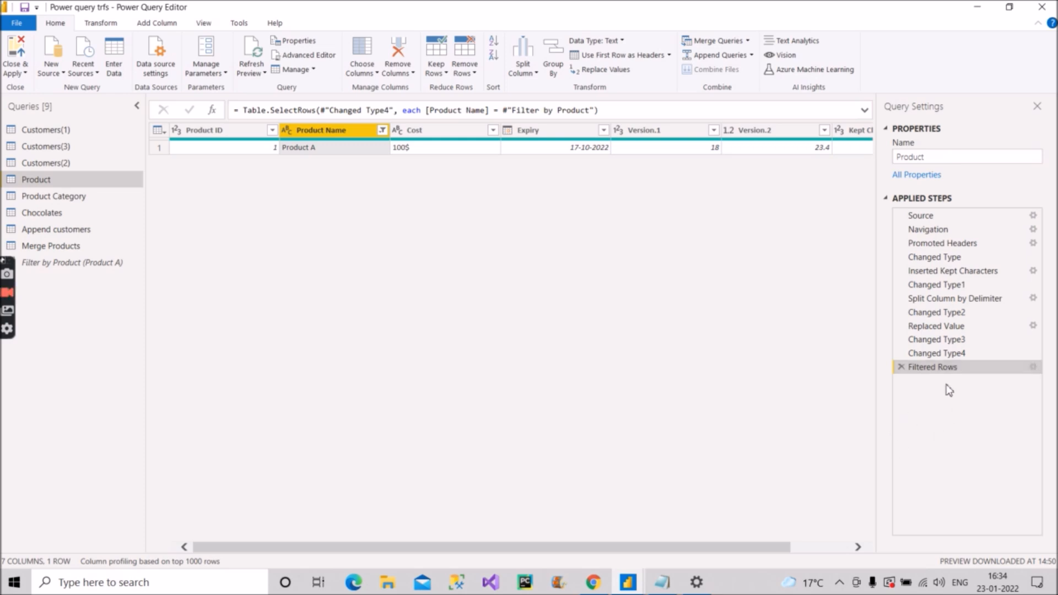
{"action": "right_click", "coordinate": [939, 355]}
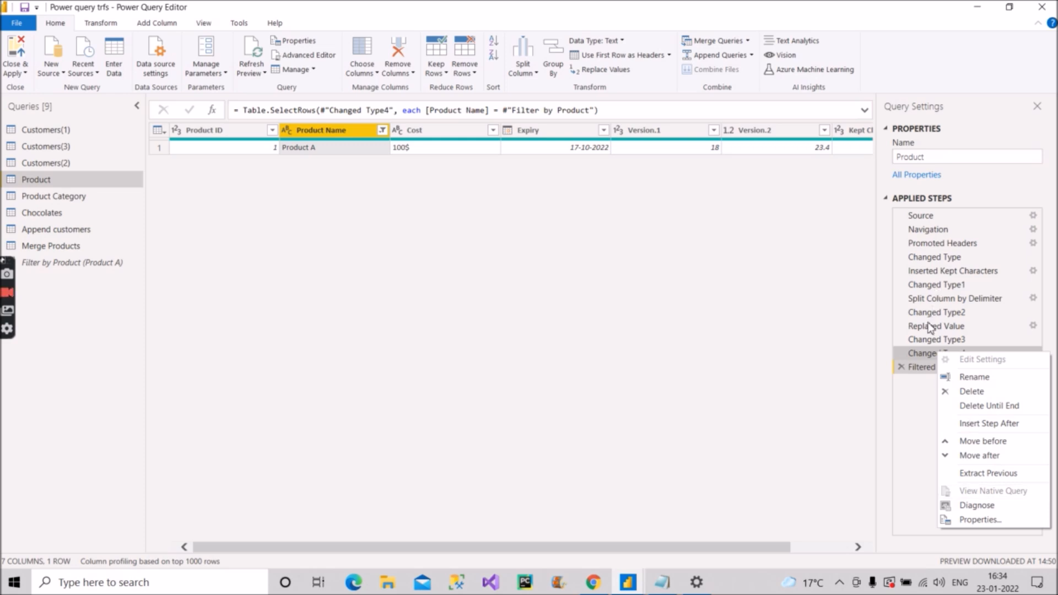
{"action": "right_click", "coordinate": [930, 328]}
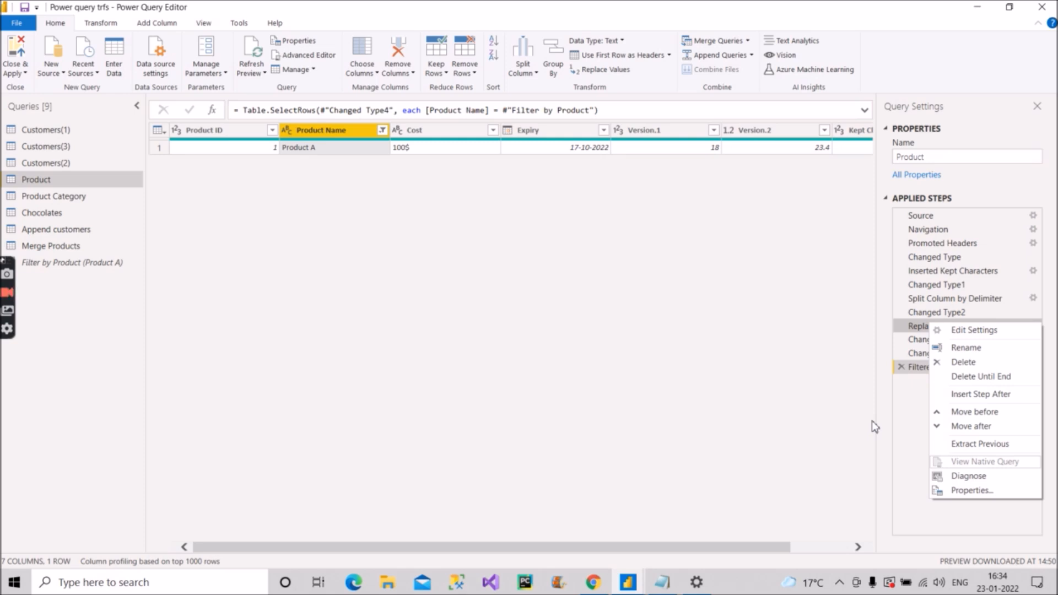
{"action": "left_click", "coordinate": [901, 428]}
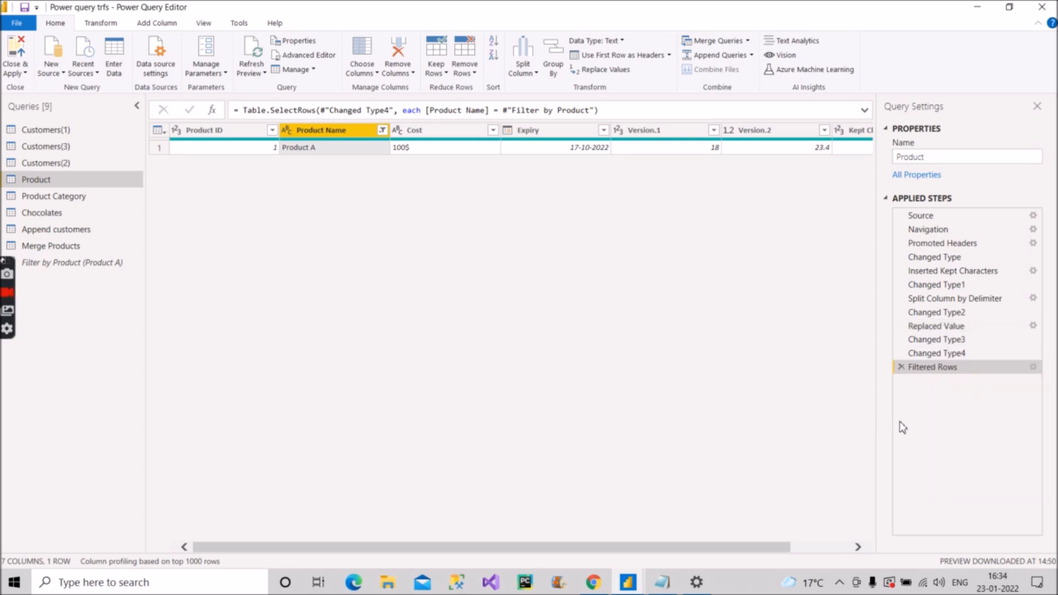
Step: Switch to the Notepad topic list and append "Complete" to Query folding
{"action": "left_click", "coordinate": [663, 582]}
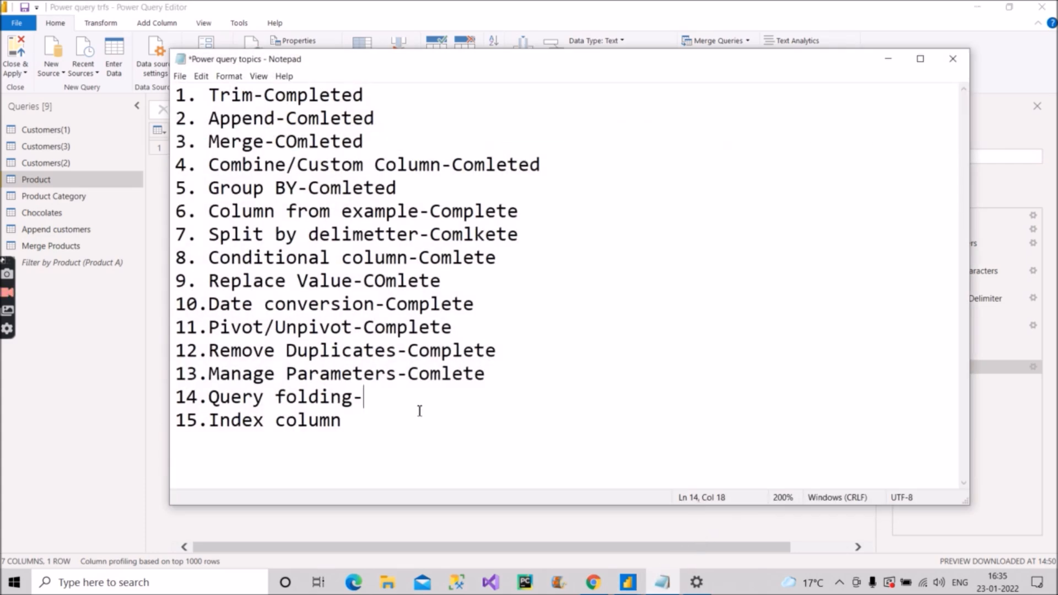
{"action": "type", "text": "Complete"}
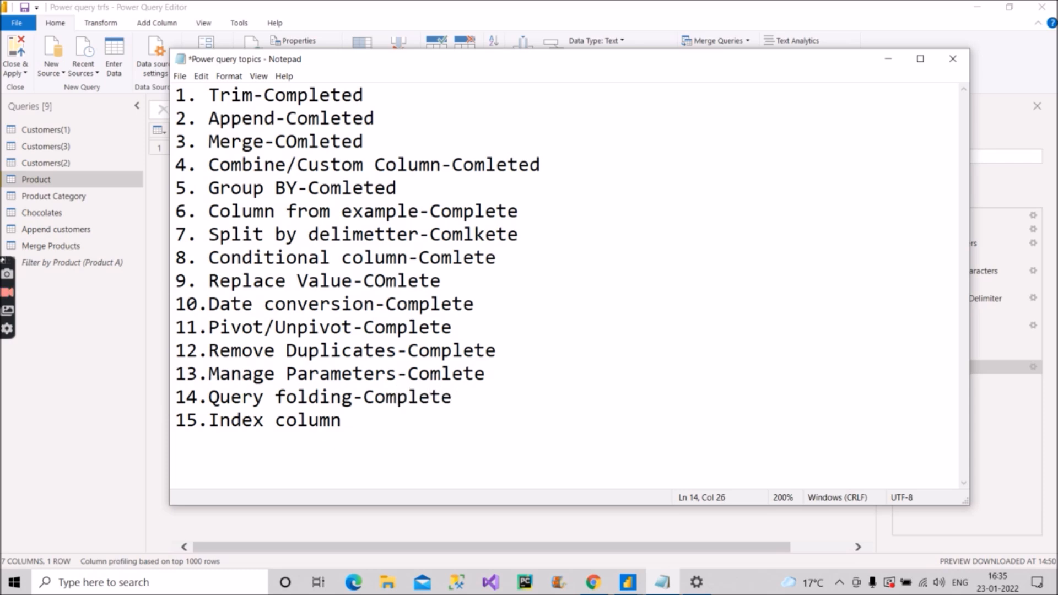
Step: Append a hyphen to Index column in the Notepad topic list and return to Power Query Editor
{"action": "left_click", "coordinate": [363, 435]}
{"action": "type", "text": "-"}
{"action": "left_click", "coordinate": [888, 62]}
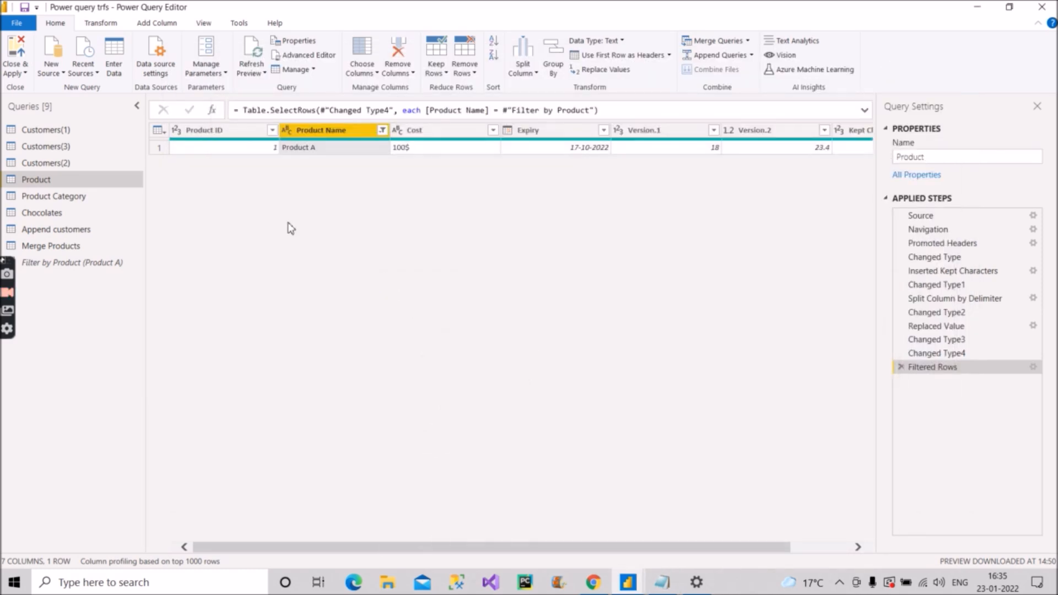
Step: Add an index column starting from 1 to the Chocolates query
{"action": "left_click", "coordinate": [157, 23]}
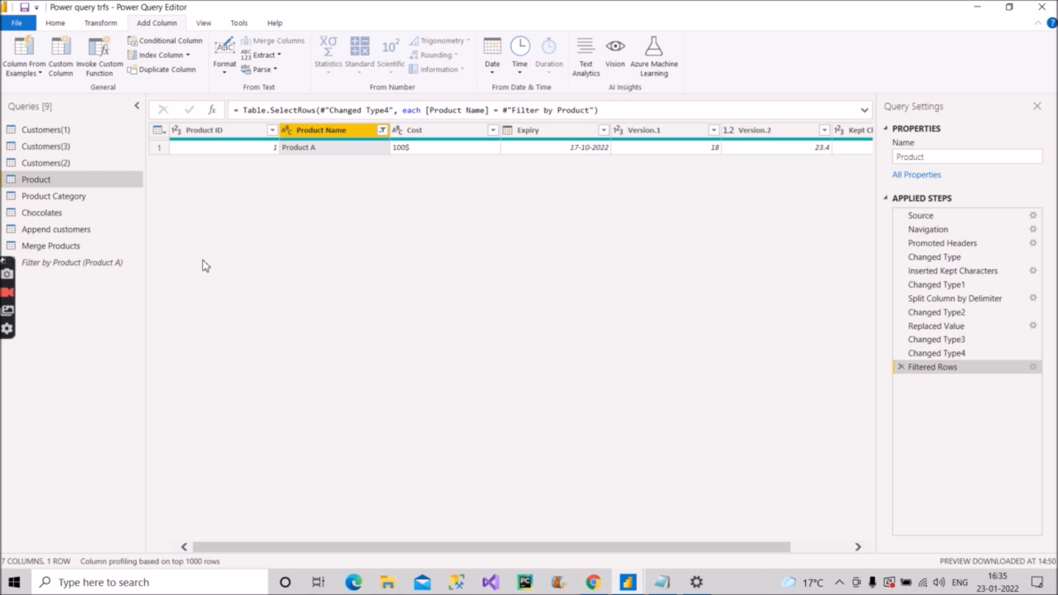
{"action": "left_click", "coordinate": [60, 216]}
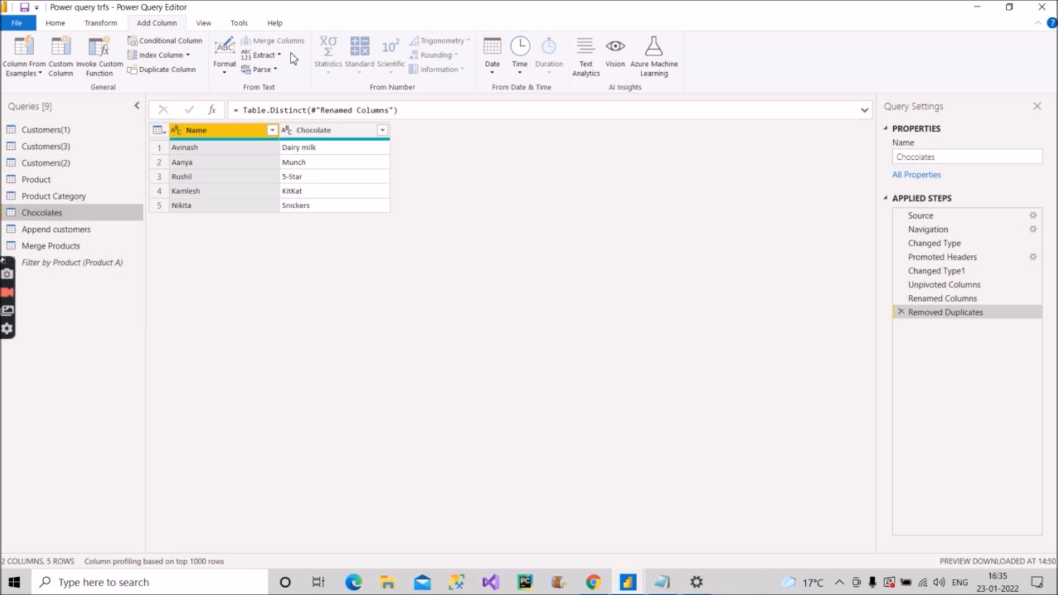
{"action": "left_click", "coordinate": [187, 56]}
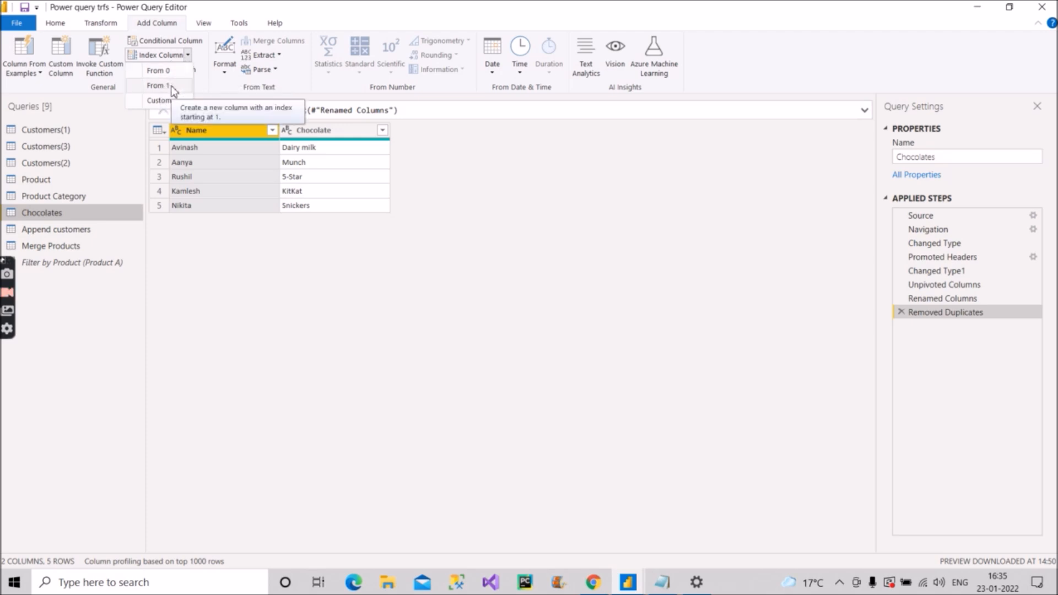
{"action": "left_click", "coordinate": [171, 85]}
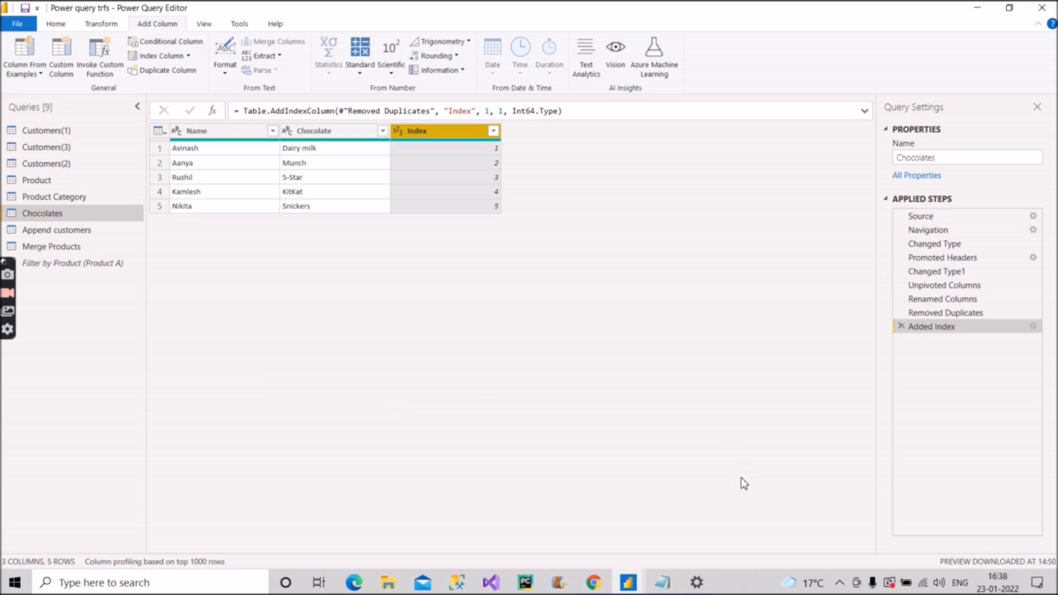
Step: Append "Comlete" to the Index column entry in the Notepad topic list and return to Power Query Editor
{"action": "left_click", "coordinate": [662, 583]}
{"action": "type", "text": "Comlete"}
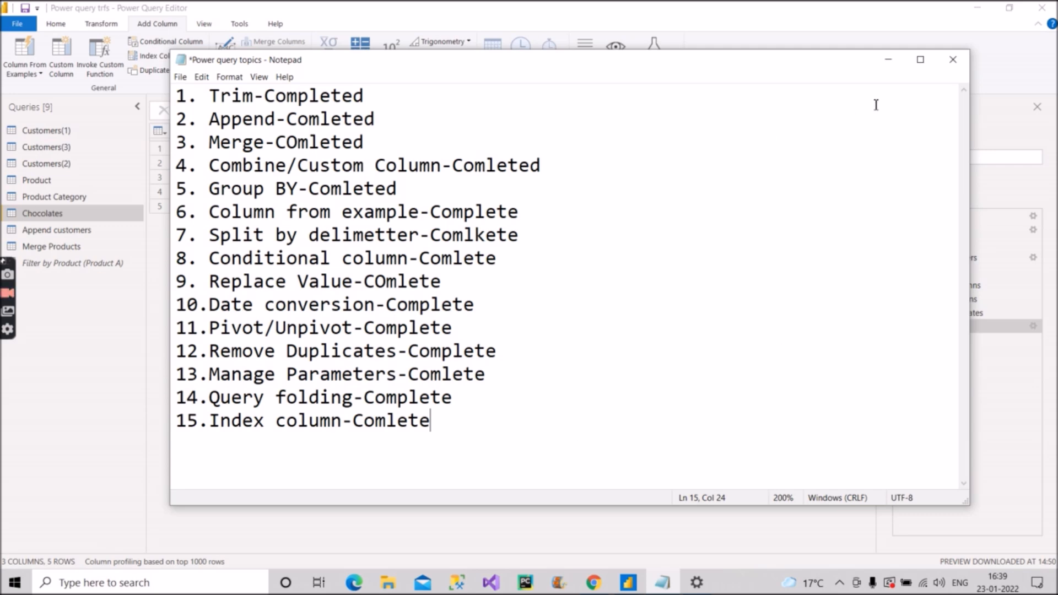
{"action": "left_click", "coordinate": [888, 60]}
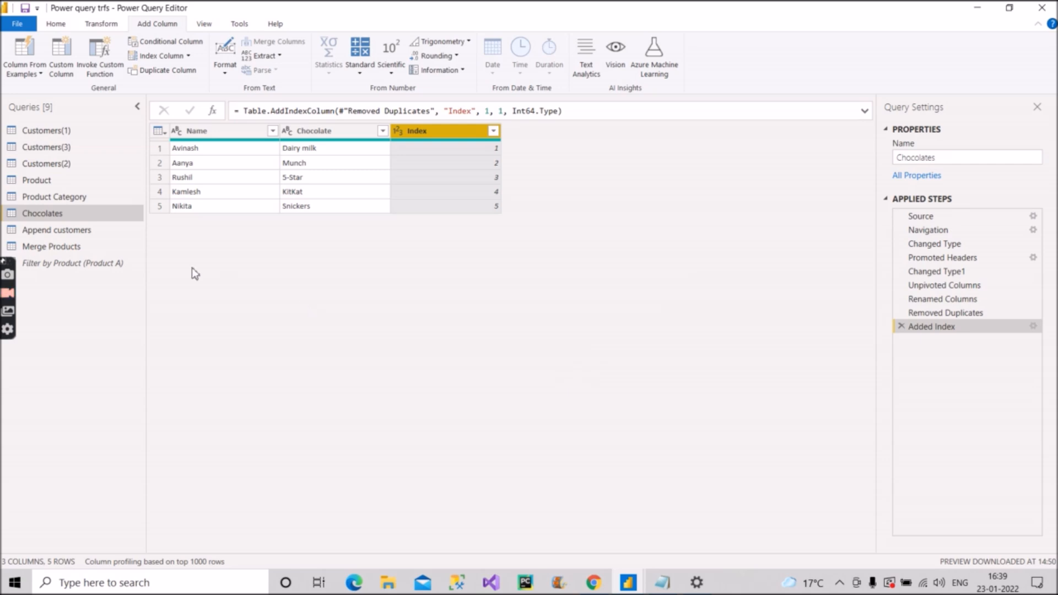
Step: Open the Chocolates query in the Advanced Editor and examine its let and in keywords, Source expression and transformation lines
{"action": "left_click", "coordinate": [56, 24]}
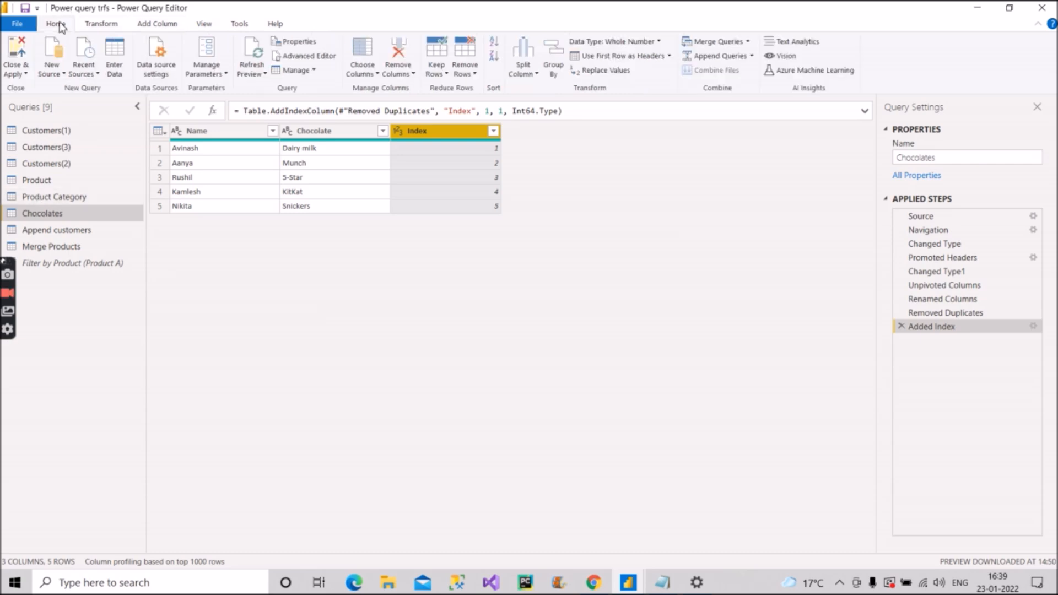
{"action": "left_click", "coordinate": [309, 57]}
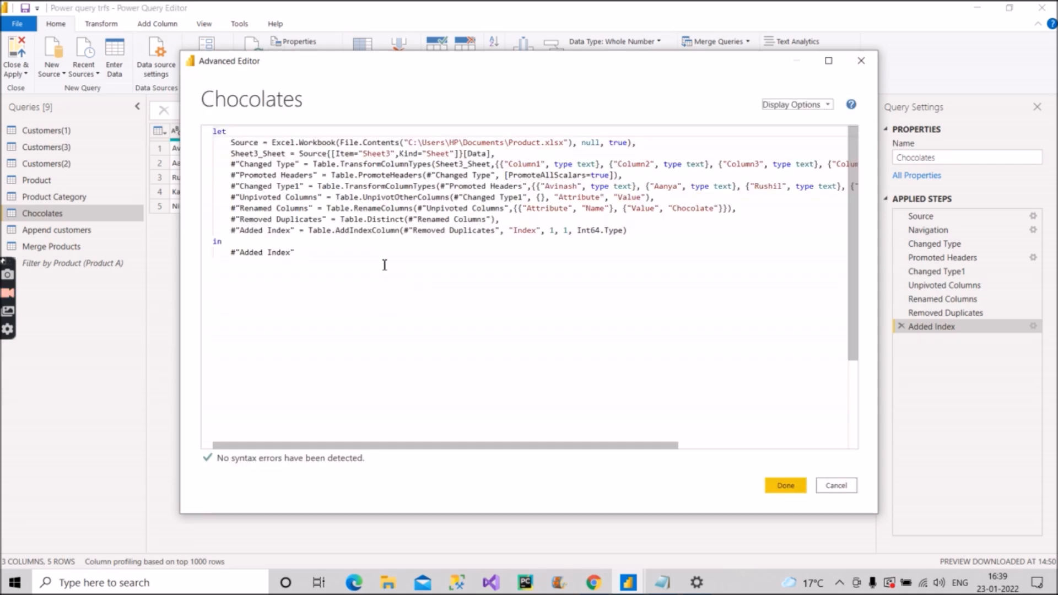
{"action": "double_click", "coordinate": [227, 132]}
{"action": "double_click", "coordinate": [218, 242]}
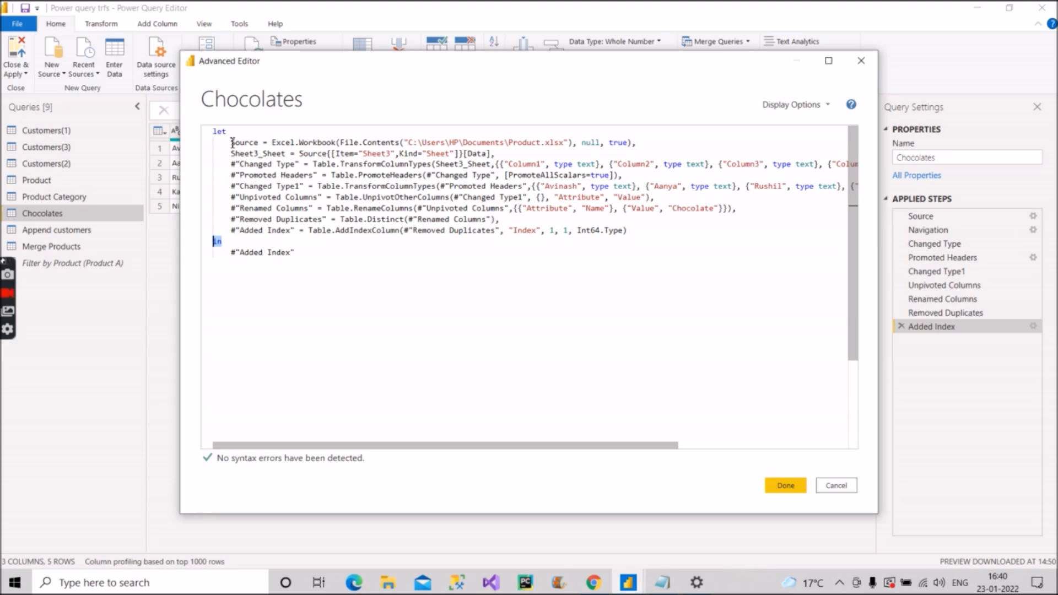
{"action": "left_click_drag", "start_coordinate": [268, 143], "coordinate": [652, 142]}
{"action": "left_click_drag", "start_coordinate": [230, 153], "coordinate": [630, 232]}
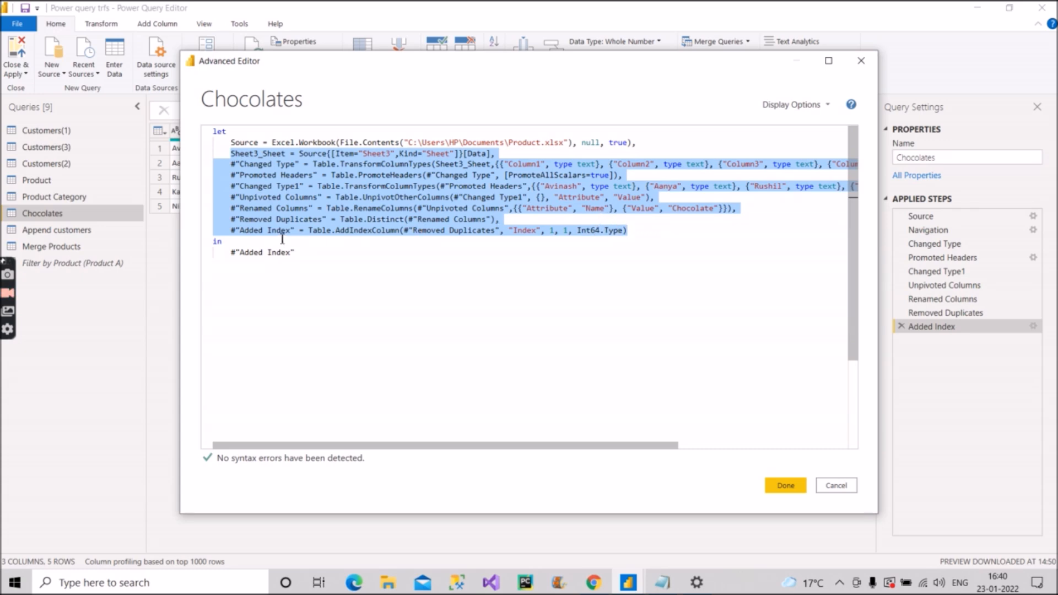
Step: Examine the step names and their expressions in the Chocolates M code, from Changed Type through Removed Duplicates
{"action": "left_click", "coordinate": [304, 164]}
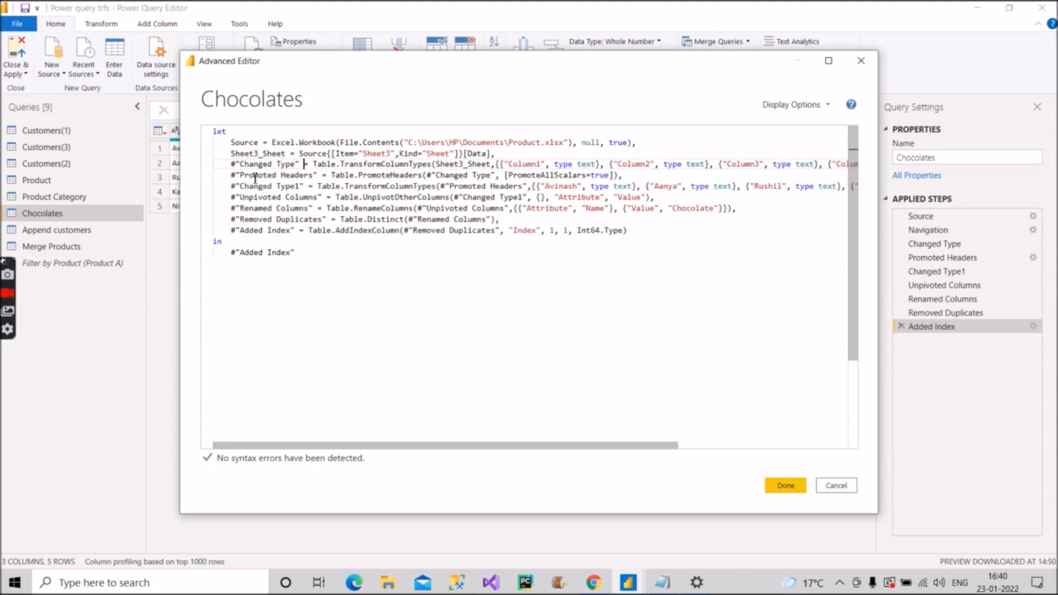
{"action": "left_click_drag", "start_coordinate": [228, 177], "coordinate": [325, 181]}
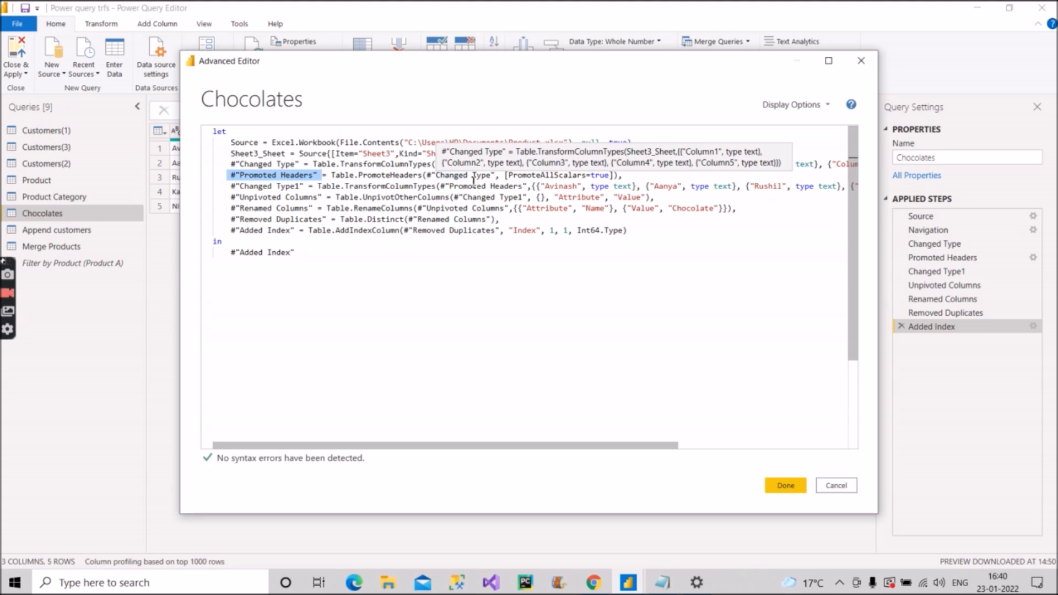
{"action": "left_click", "coordinate": [234, 177]}
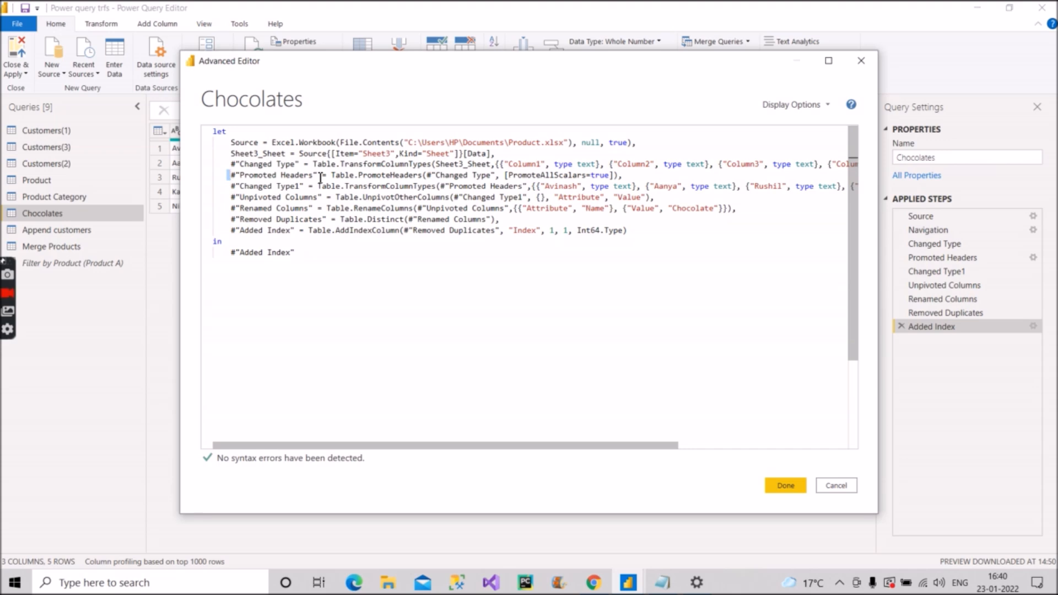
{"action": "mouse_move", "coordinate": [333, 177]}
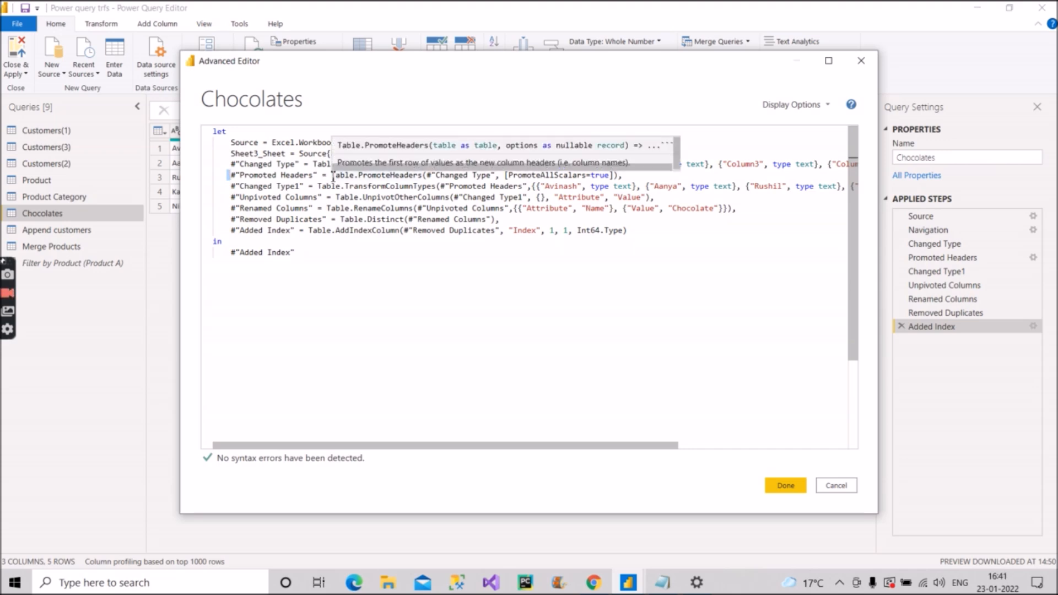
{"action": "left_click_drag", "start_coordinate": [333, 177], "coordinate": [492, 187]}
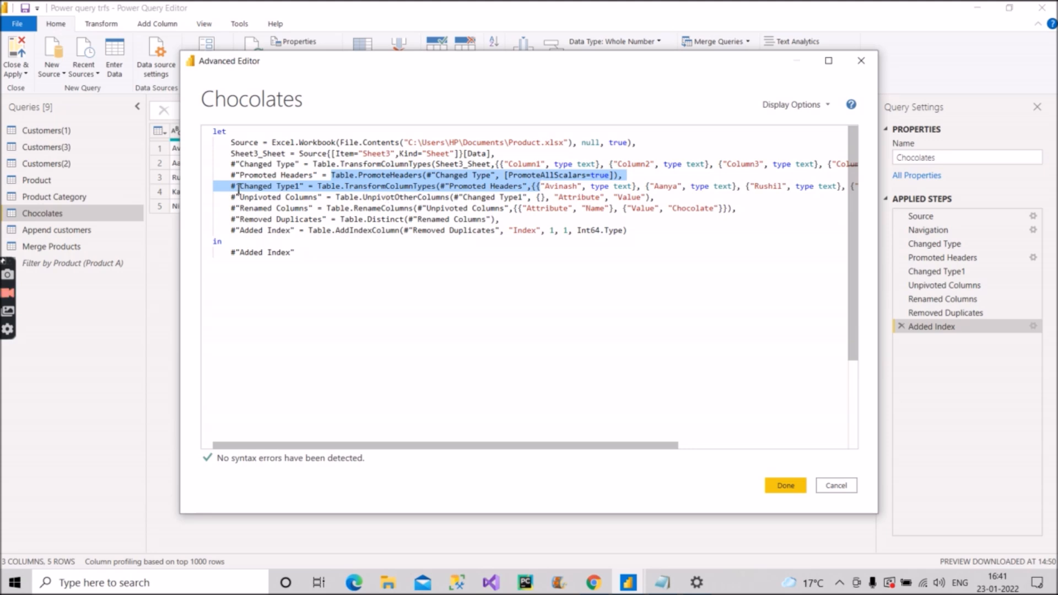
{"action": "left_click_drag", "start_coordinate": [230, 198], "coordinate": [308, 210]}
{"action": "left_click_drag", "start_coordinate": [228, 220], "coordinate": [327, 220]}
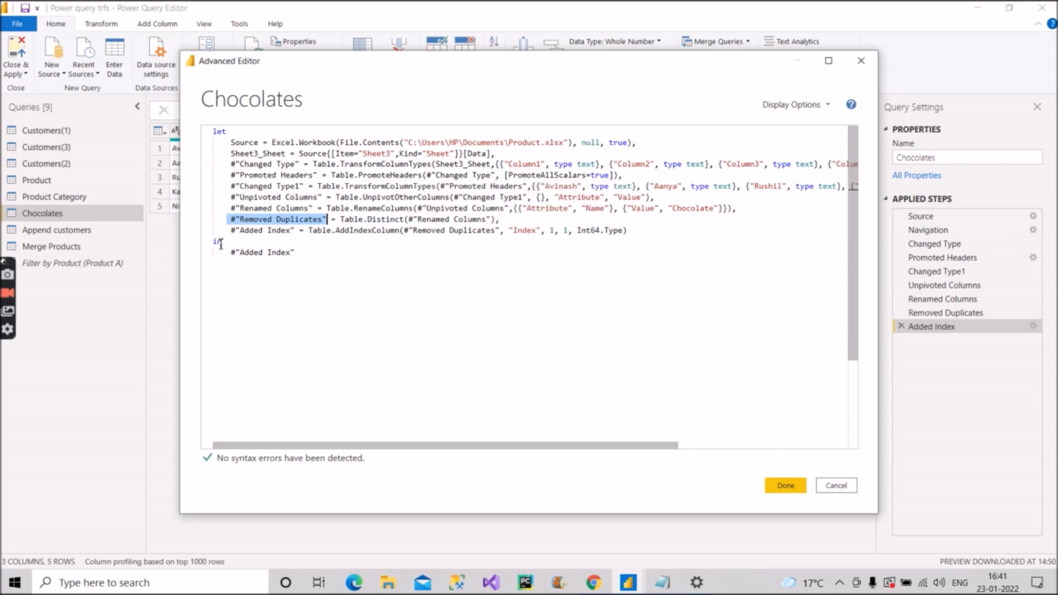
Step: Compare the Added Index step name in the let block with the Added Index reference after the in keyword
{"action": "left_click_drag", "start_coordinate": [301, 253], "coordinate": [227, 257]}
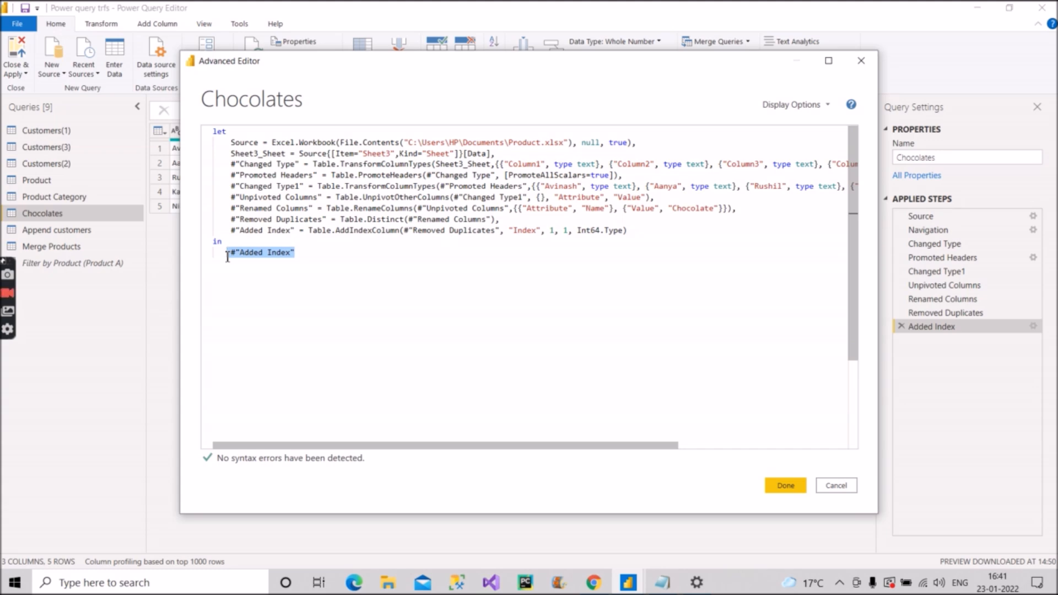
{"action": "left_click", "coordinate": [292, 231]}
{"action": "left_click", "coordinate": [297, 231]}
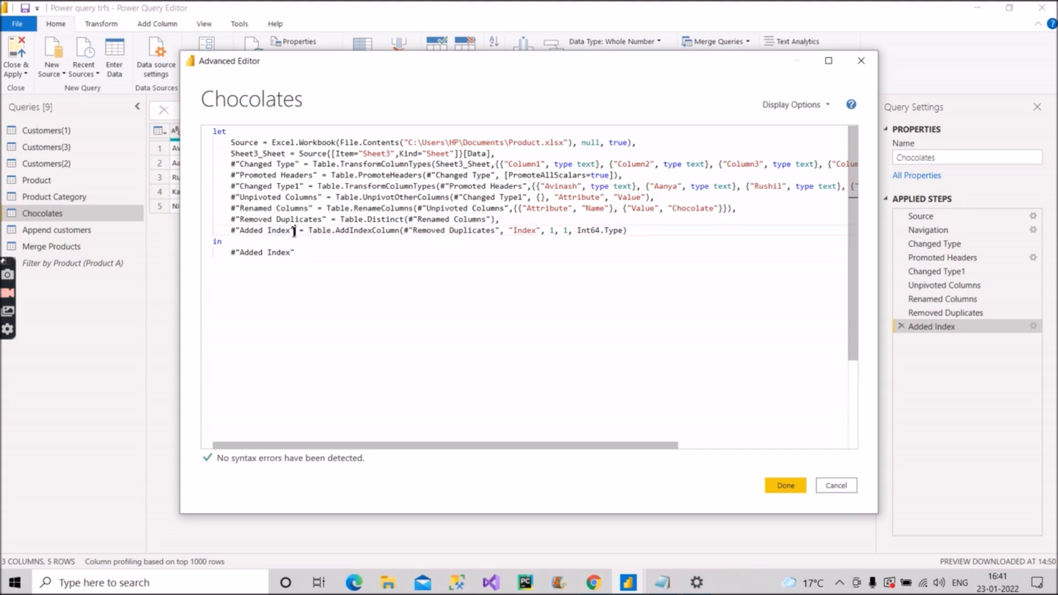
{"action": "left_click_drag", "start_coordinate": [297, 231], "coordinate": [231, 231]}
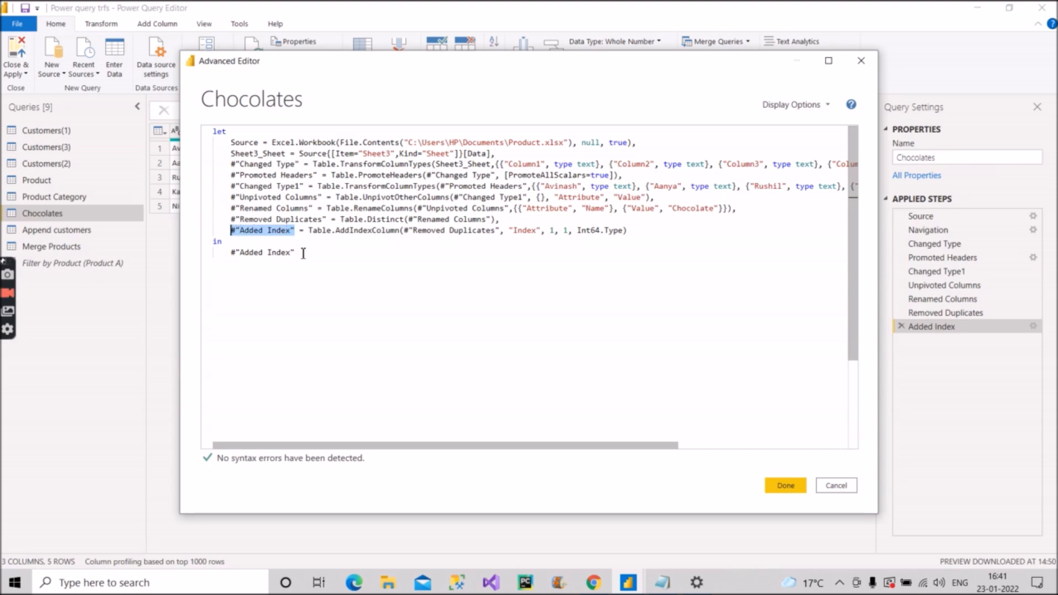
{"action": "left_click_drag", "start_coordinate": [303, 253], "coordinate": [231, 253]}
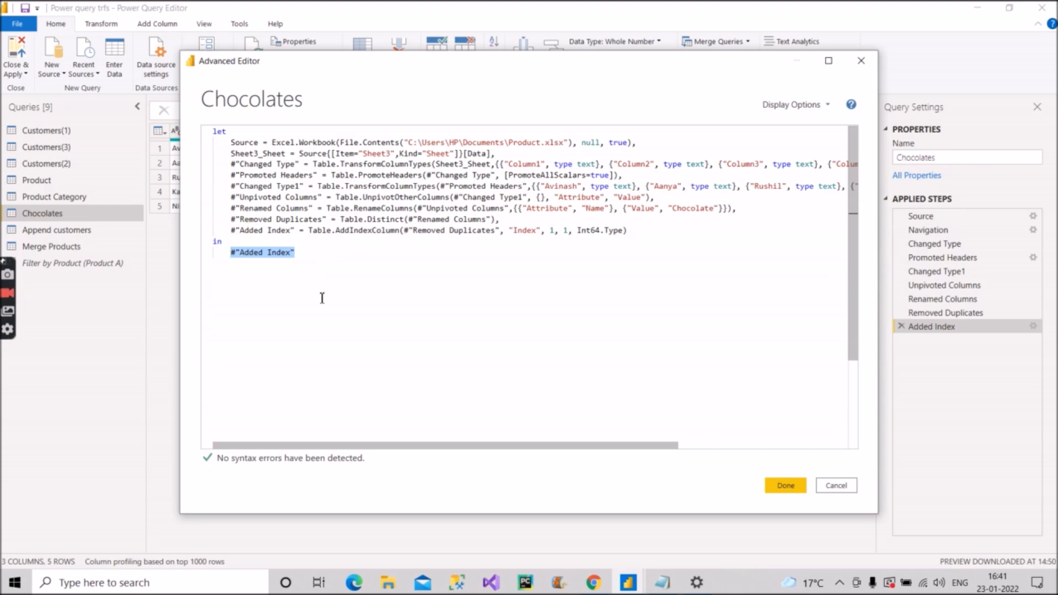